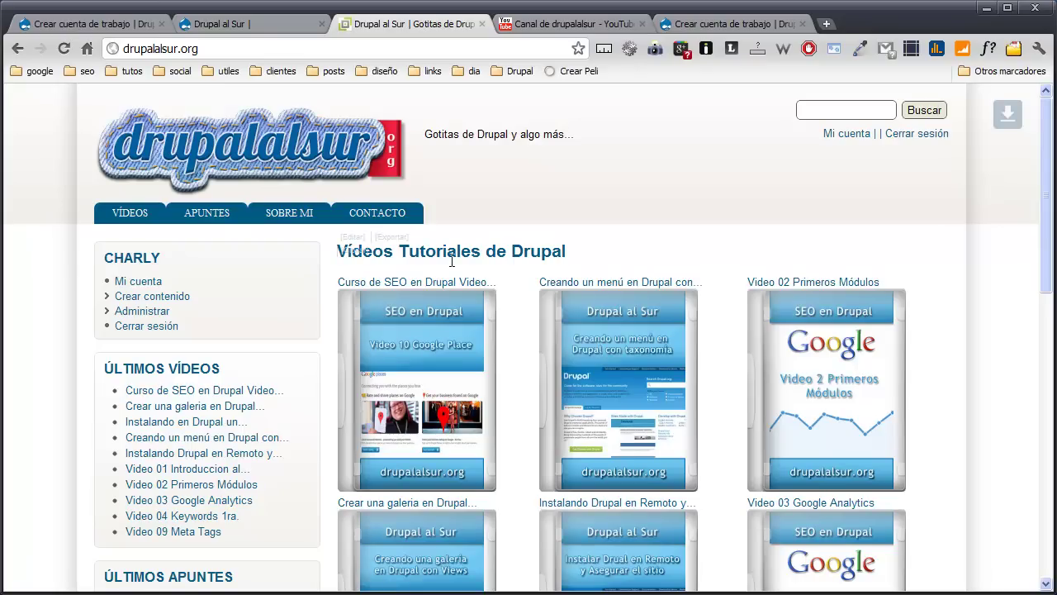
Step: Examine the Crear cuenta de trabajo sample form's contact fields, department options, preference grids and CAPTCHA
left_click(95, 31)
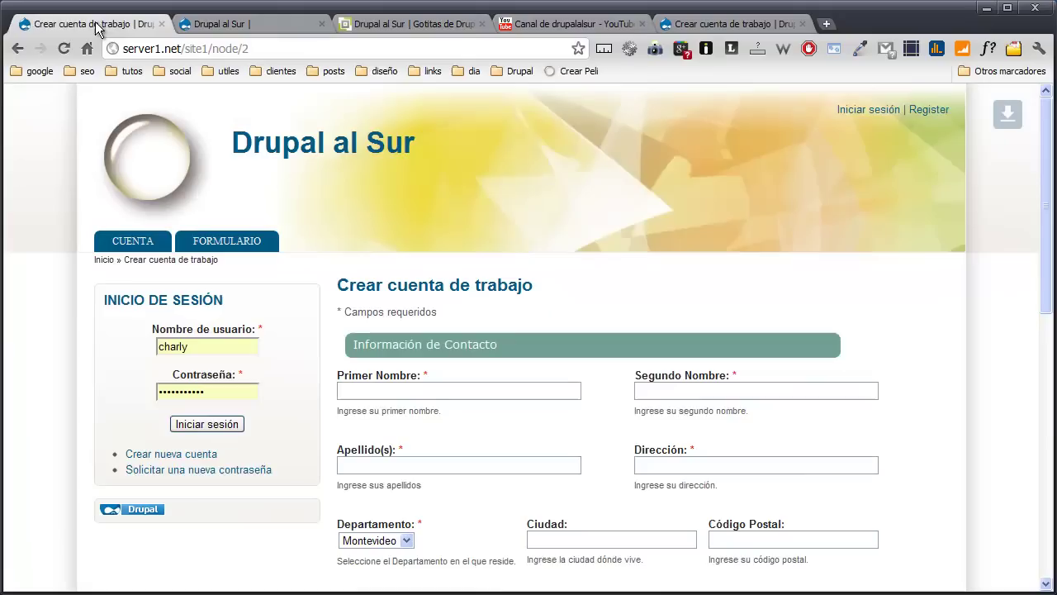
scroll(232, 299, "down", 2)
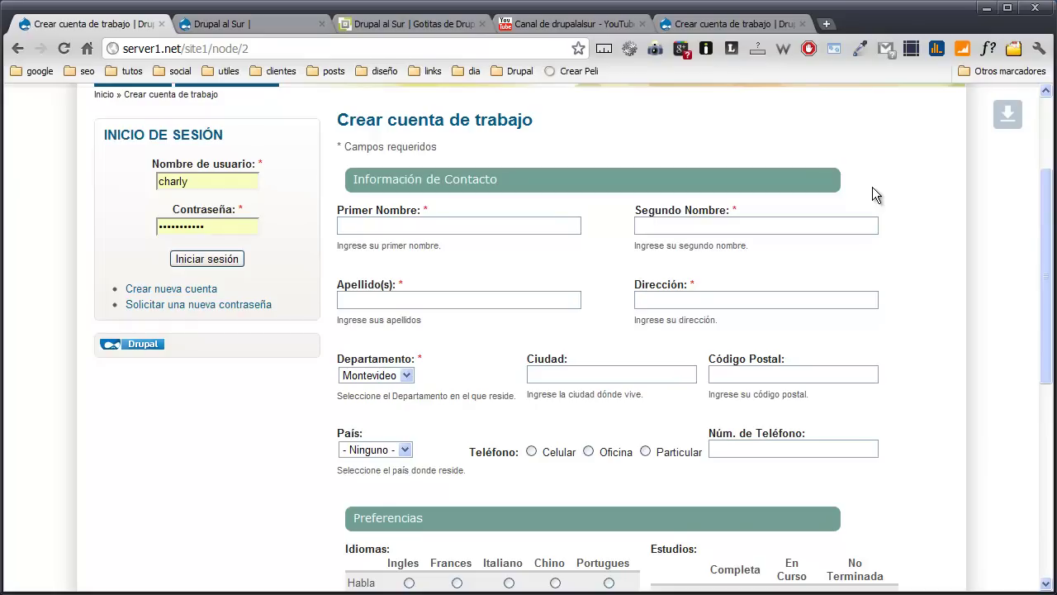
scroll(873, 186, "down", 2)
scroll(873, 187, "down", 1)
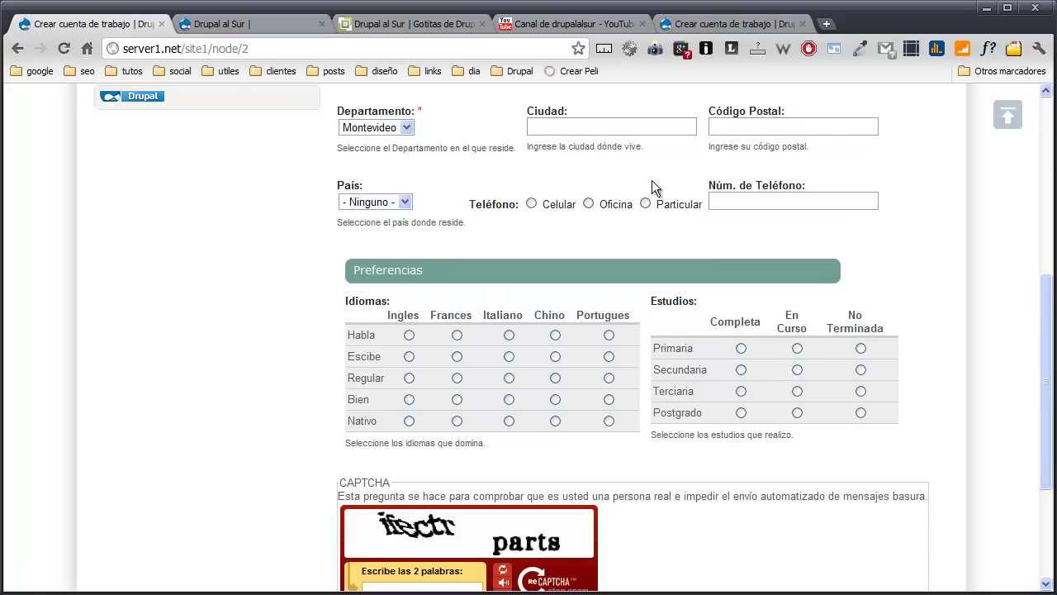
left_click(409, 127)
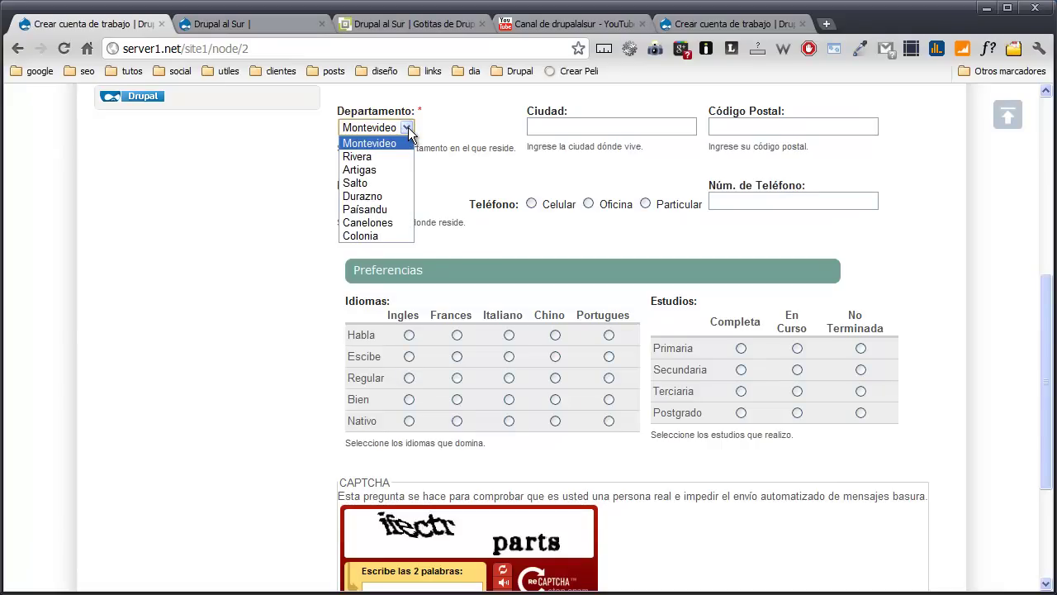
left_click(501, 227)
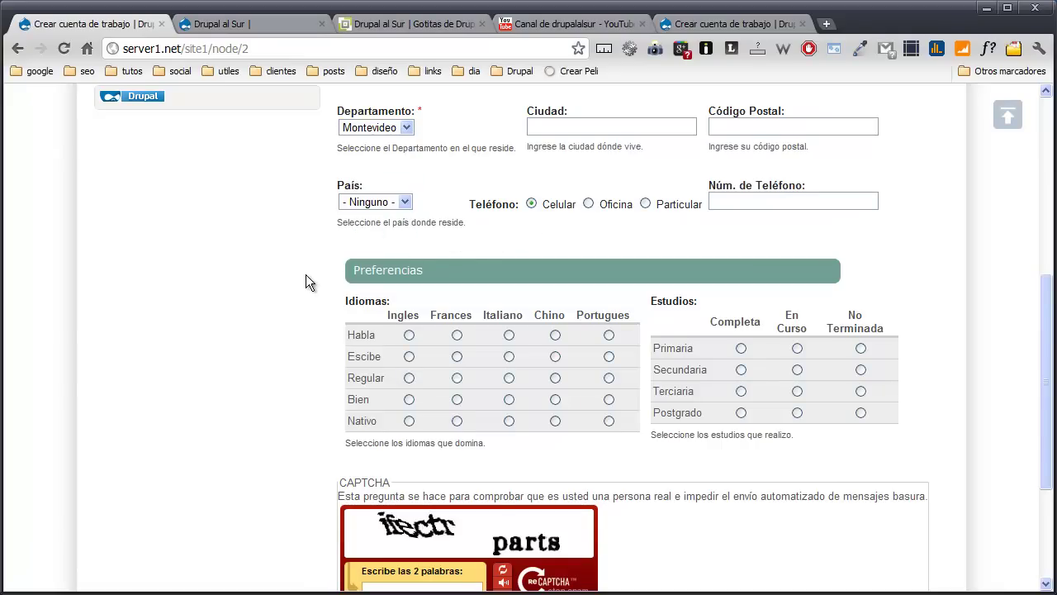
scroll(306, 274, "up", 2)
left_click(371, 219)
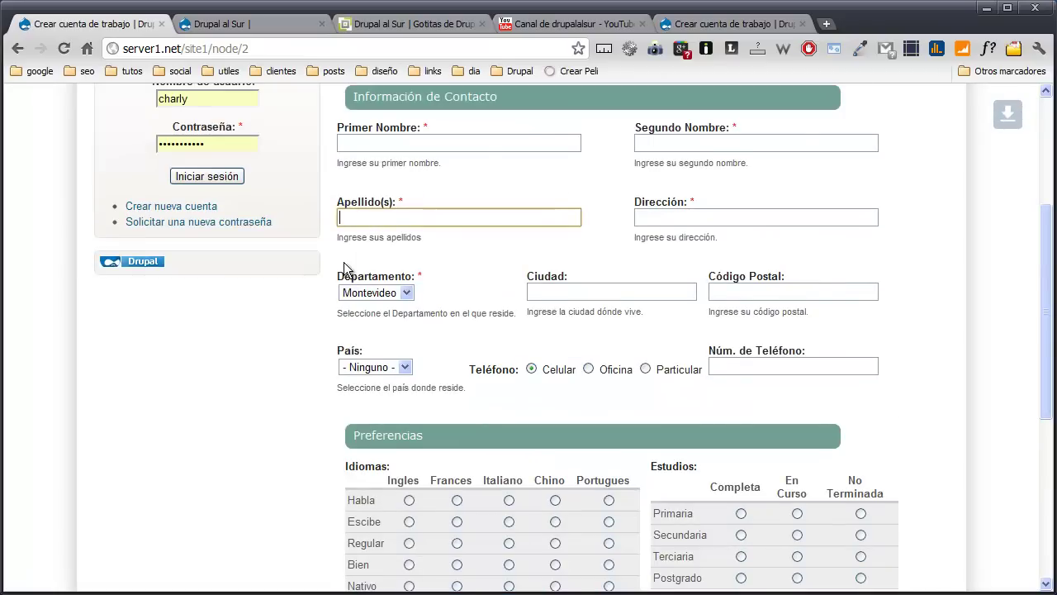
scroll(344, 264, "down", 2)
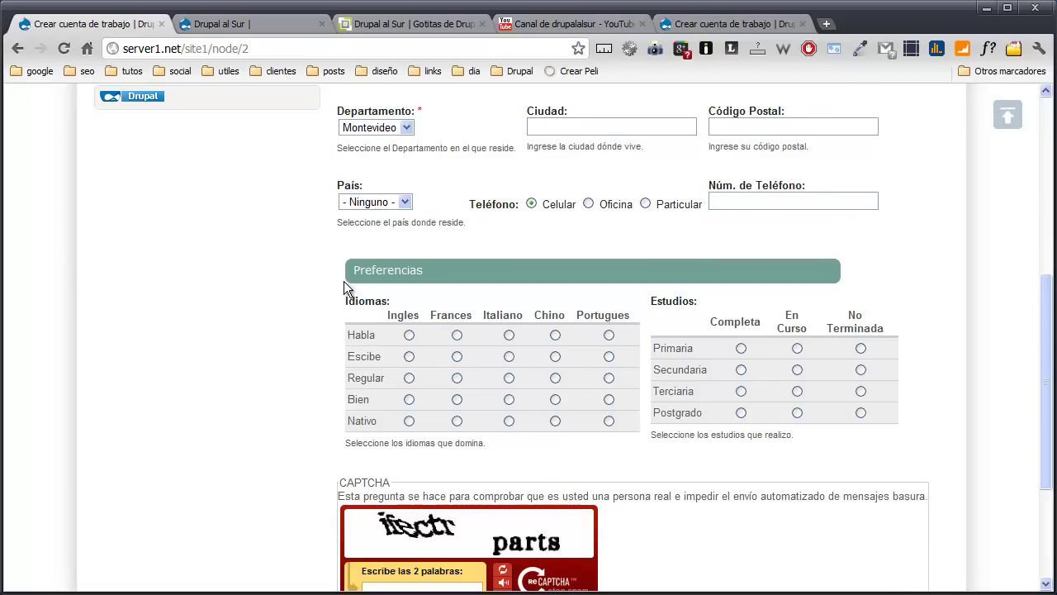
scroll(344, 286, "down", 2)
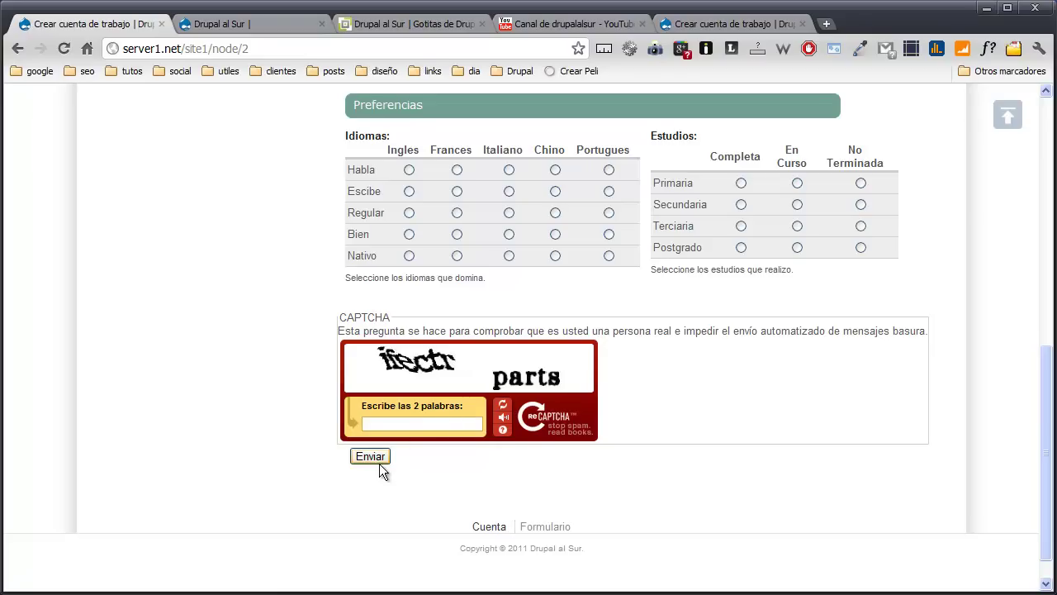
scroll(380, 467, "up", 6)
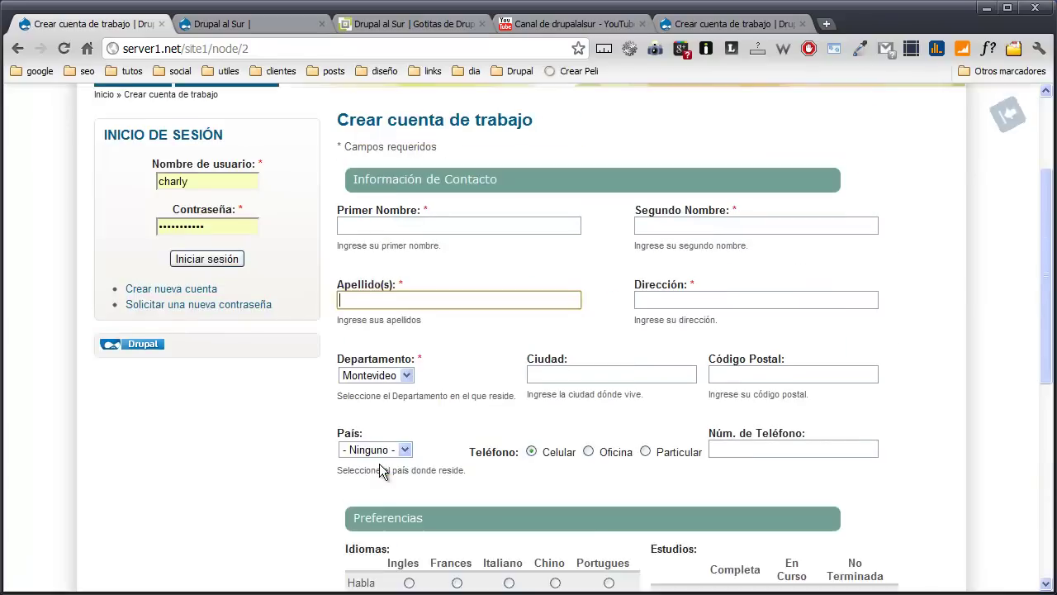
Step: Open the test site's Módulos administration page and review which modules are installed
left_click(251, 25)
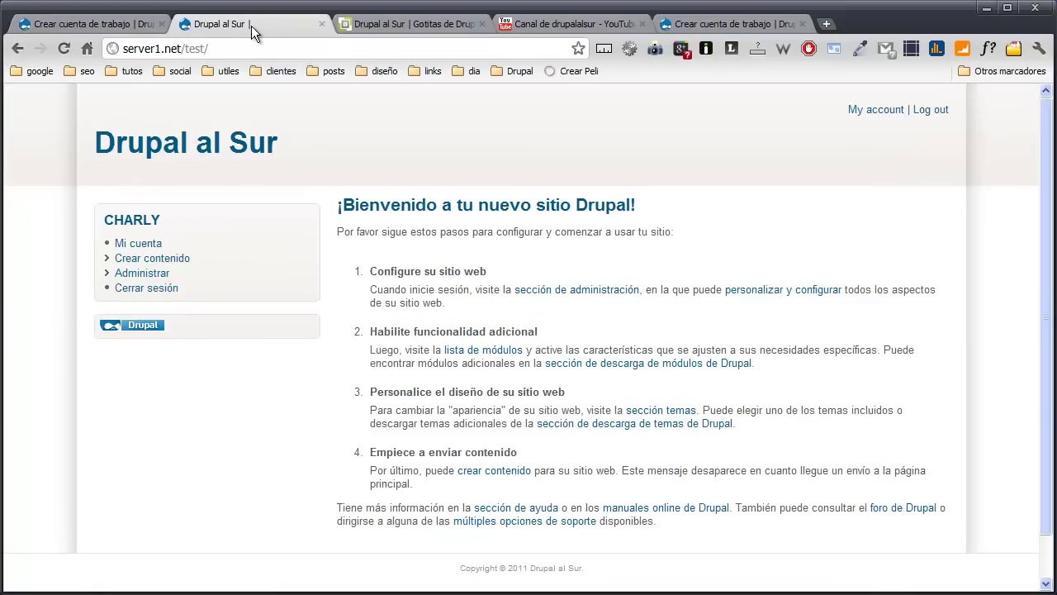
left_click(165, 275)
left_click(163, 306)
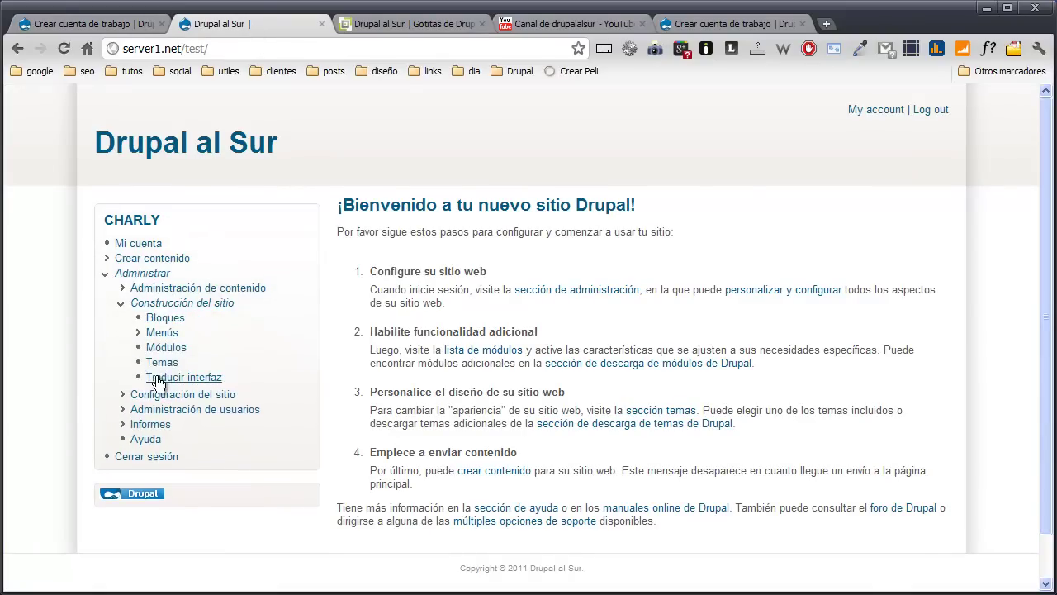
left_click(168, 348)
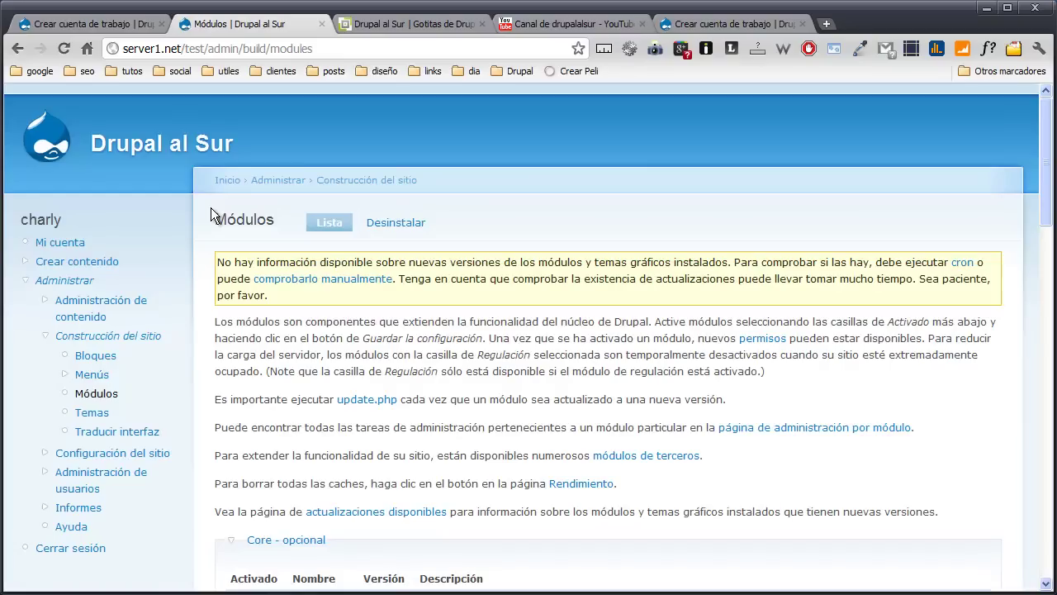
scroll(210, 214, "down", 8)
scroll(187, 234, "down", 8)
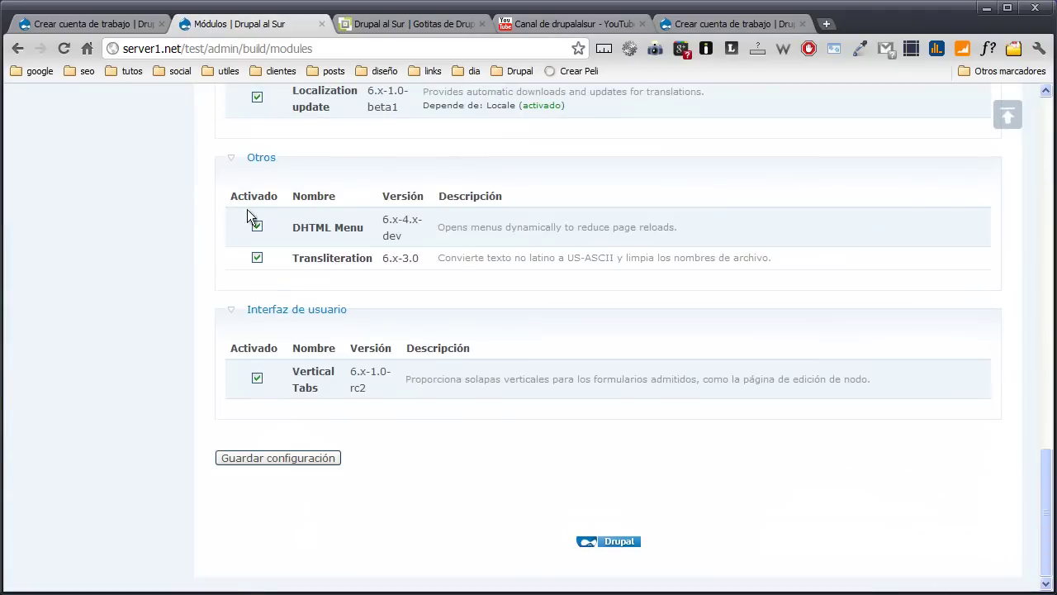
scroll(247, 260, "up", 5)
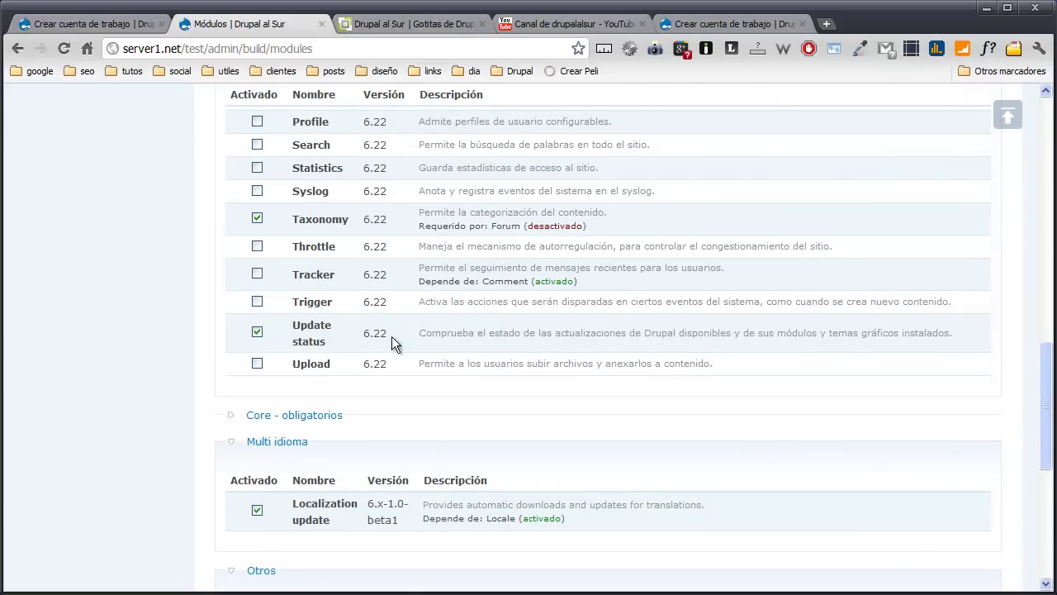
Step: Switch to the file explorer and extract webform-6.x-3.14.tar into the test site's sites\all\modules folder
key("alt+Tab")
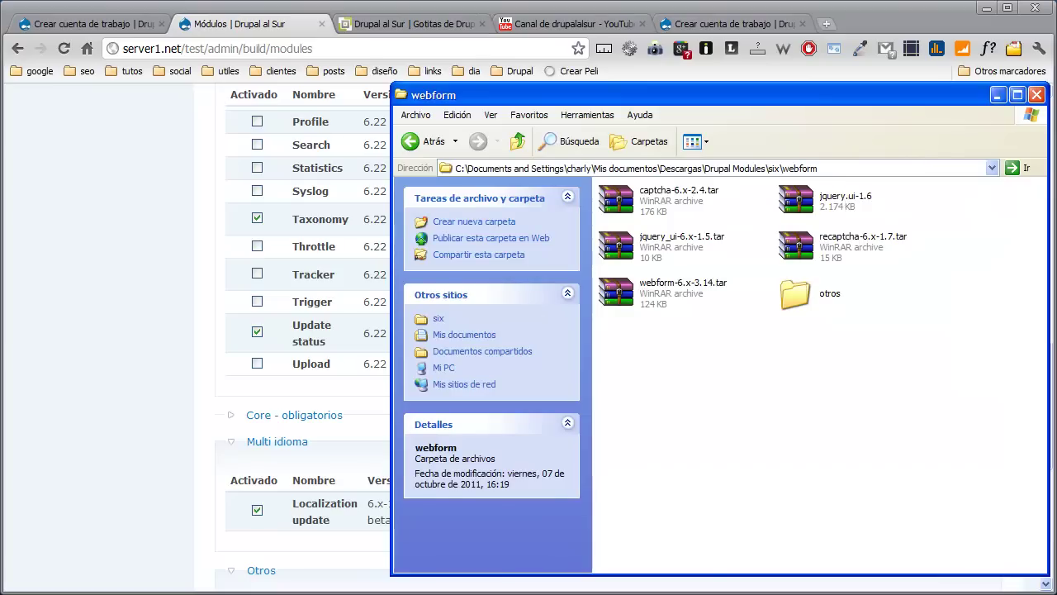
left_click(644, 307)
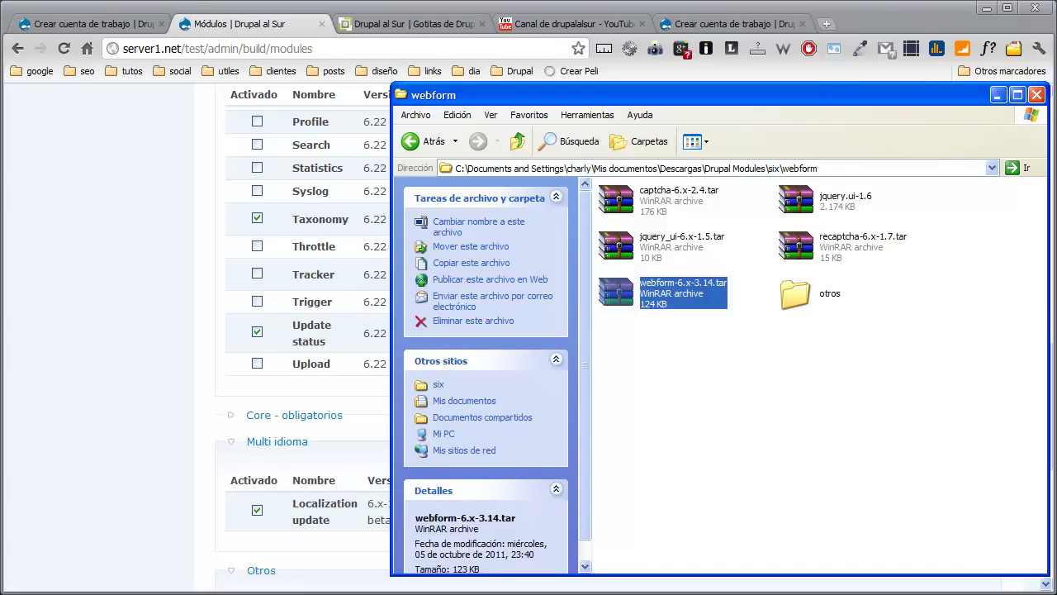
left_click(413, 592)
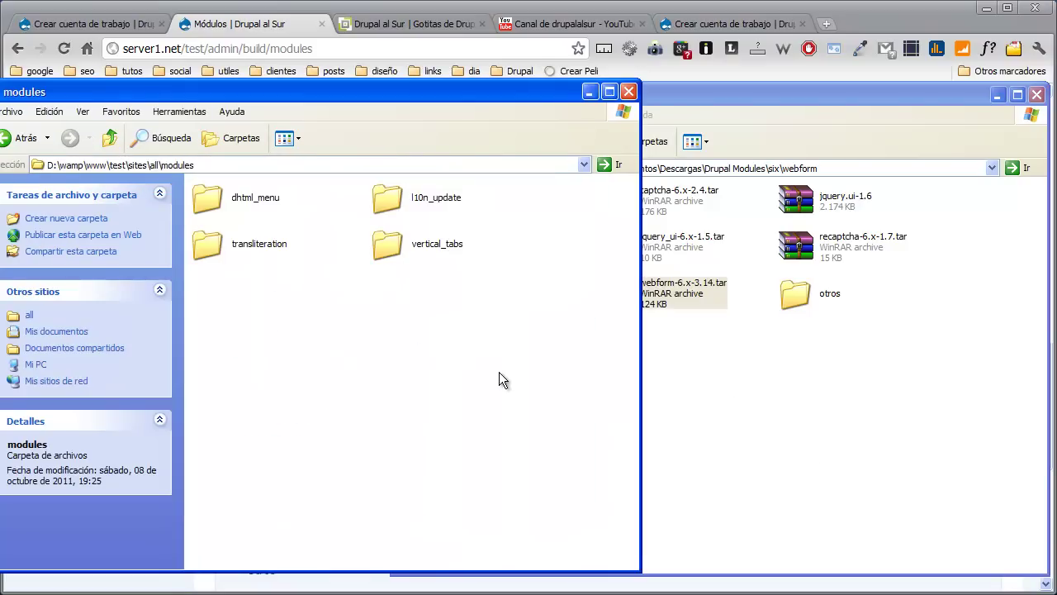
left_click(830, 446)
left_click_drag(624, 299, 345, 448)
left_click(413, 470)
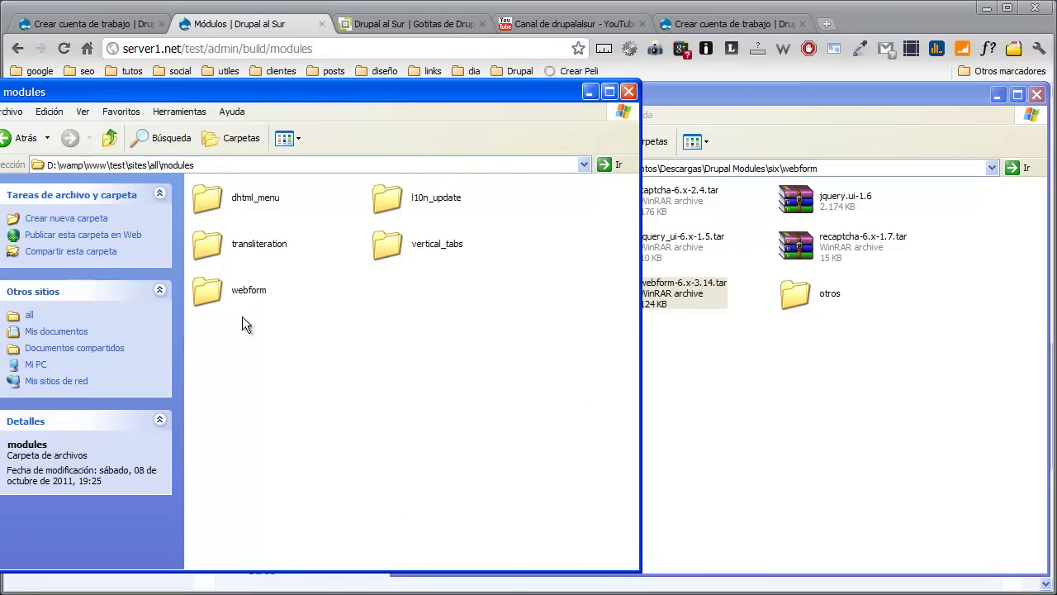
Step: Back in the browser, refresh the module list by saving it, and enable the Webform module, saving the configuration
left_click(266, 25)
scroll(264, 355, "down", 5)
left_click(276, 458)
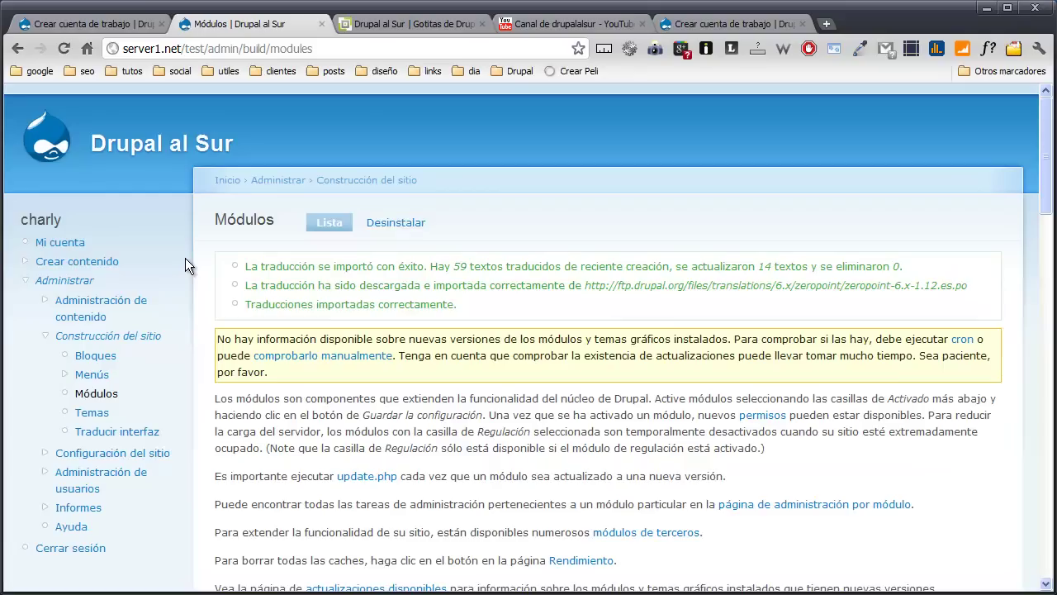
scroll(190, 249, "down", 15)
scroll(197, 232, "down", 6)
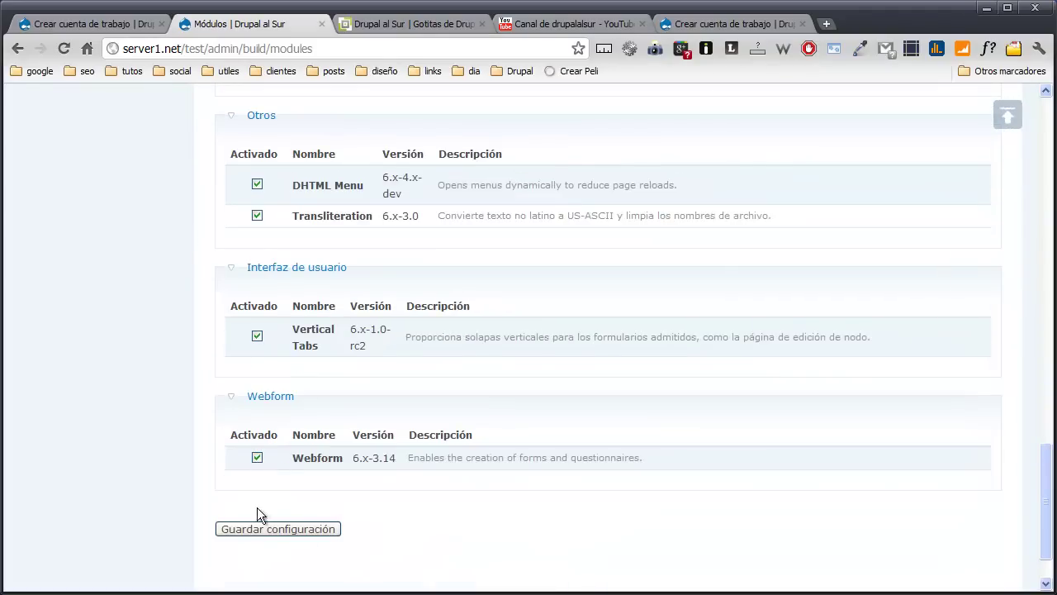
left_click(282, 528)
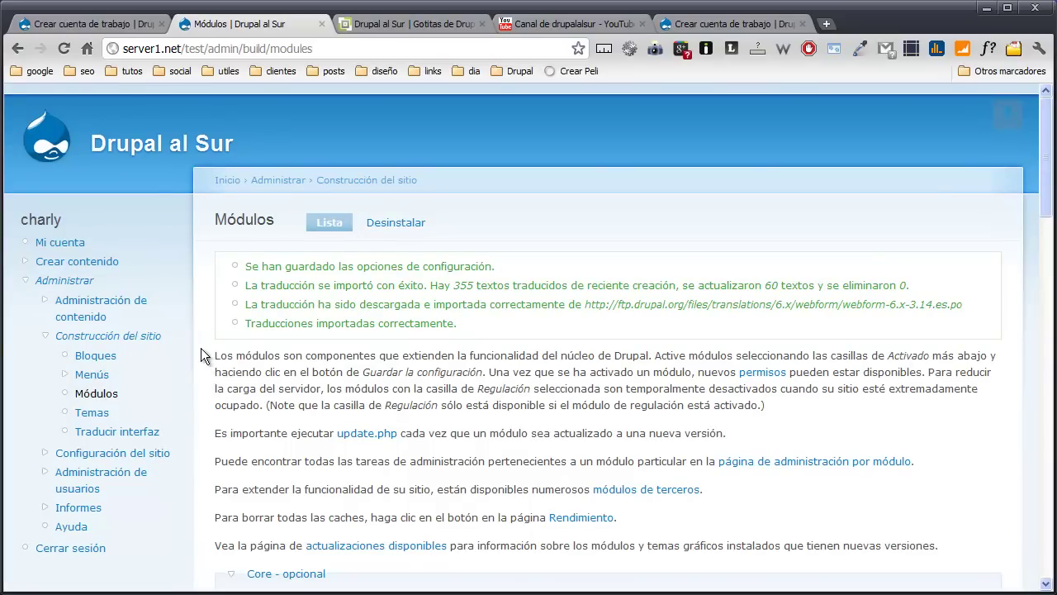
Step: Open the Configuración de Webform page under the site configuration and review the enabled content types and components
scroll(200, 347, "down", 2)
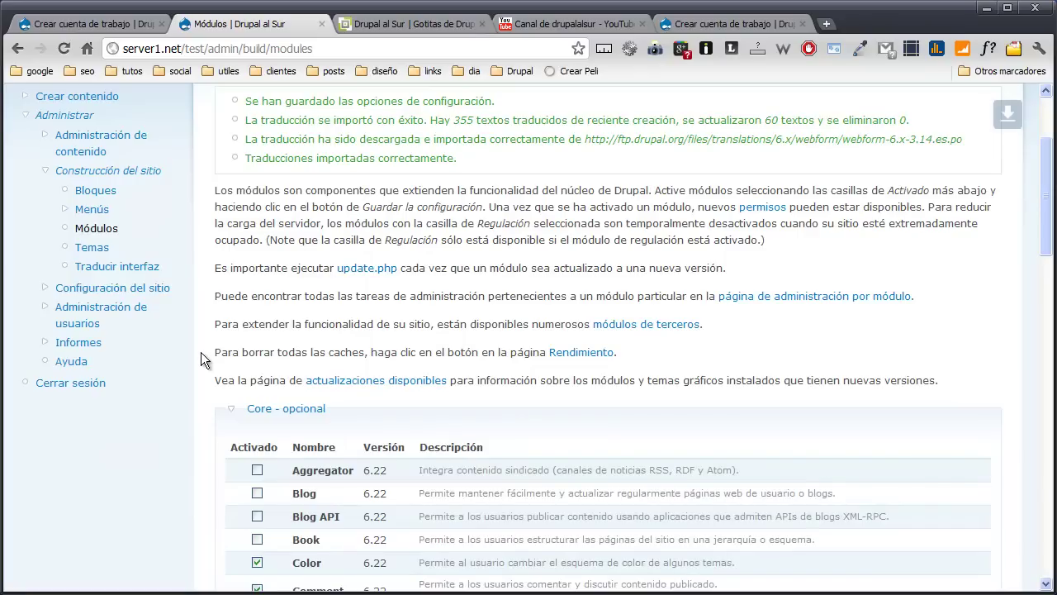
left_click(78, 322)
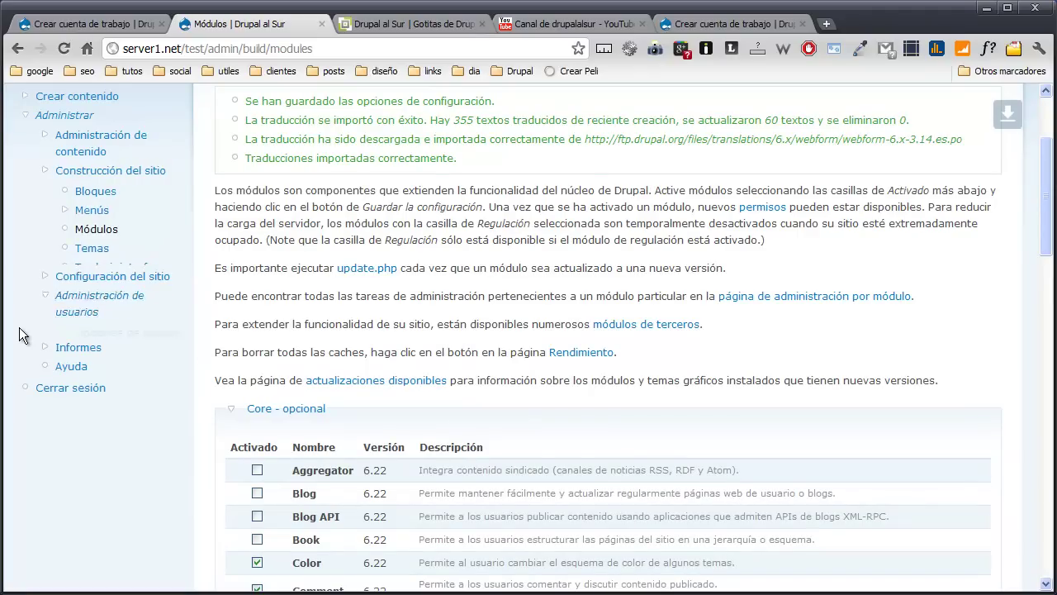
left_click(103, 189)
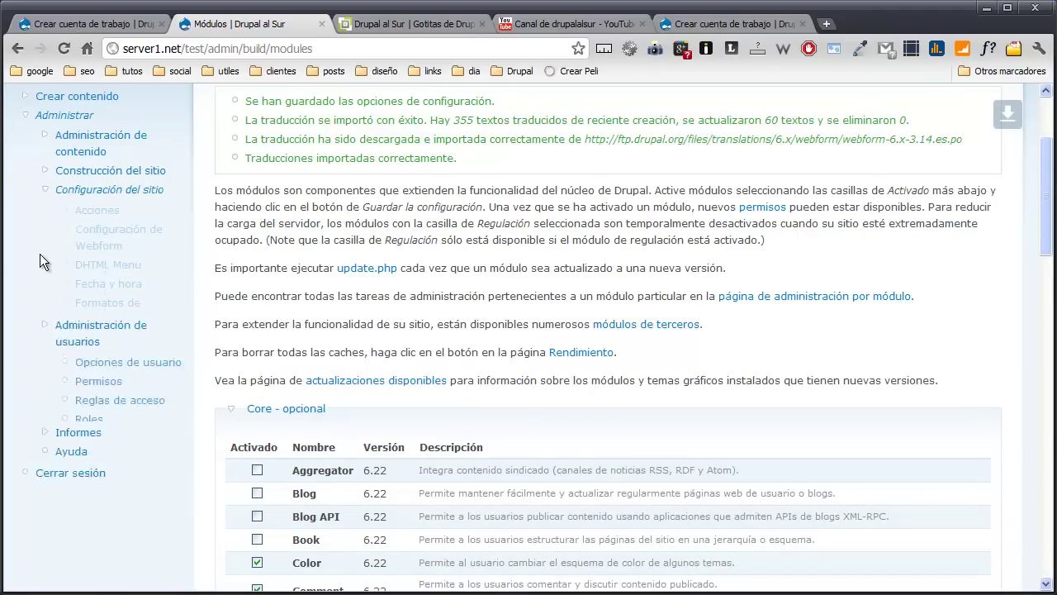
scroll(36, 265, "down", 2)
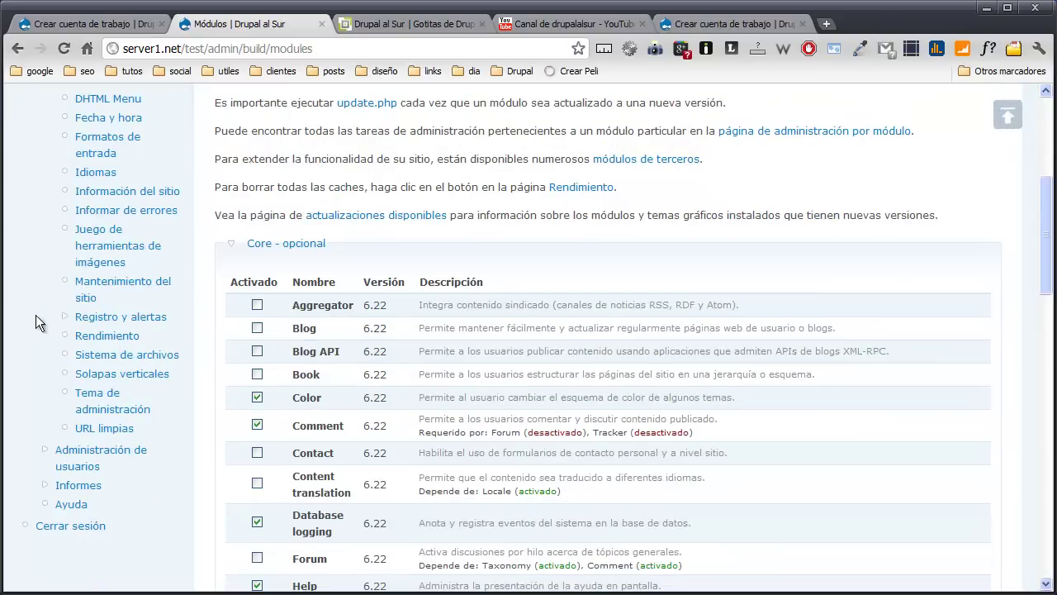
scroll(36, 315, "up", 1)
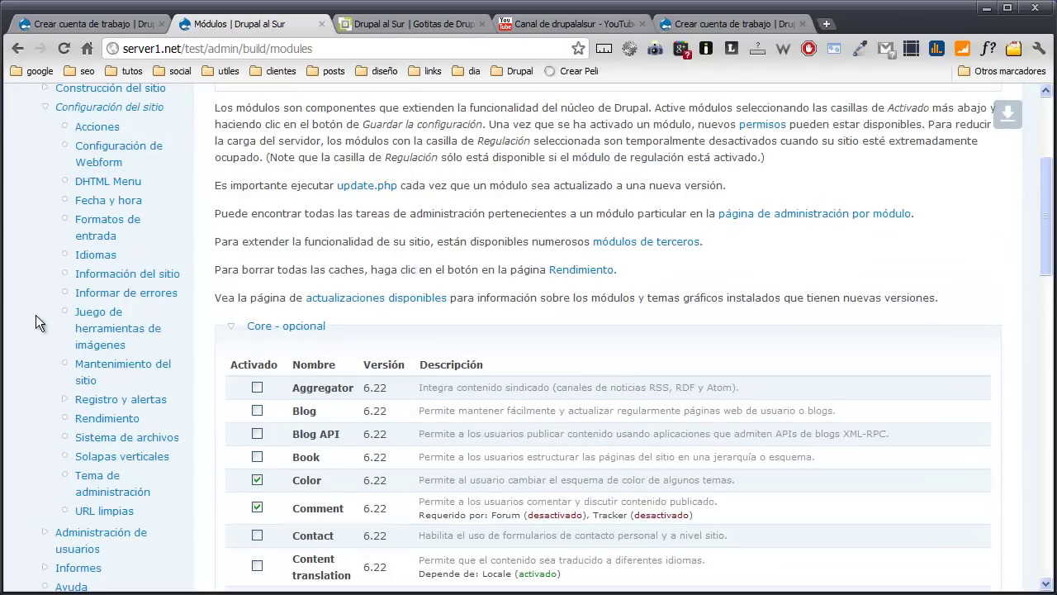
scroll(97, 264, "up", 1)
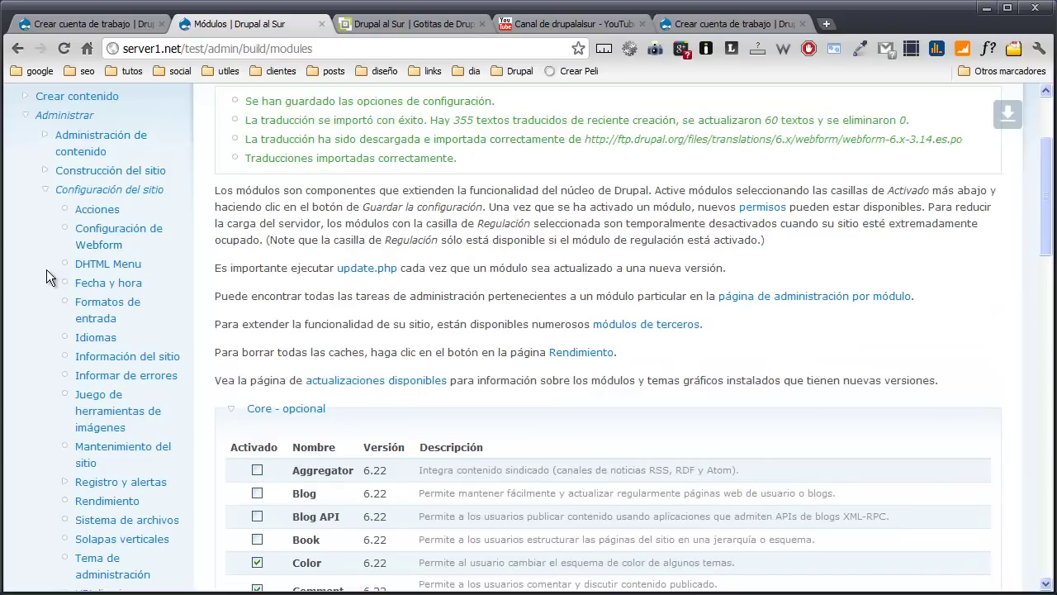
left_click(104, 248)
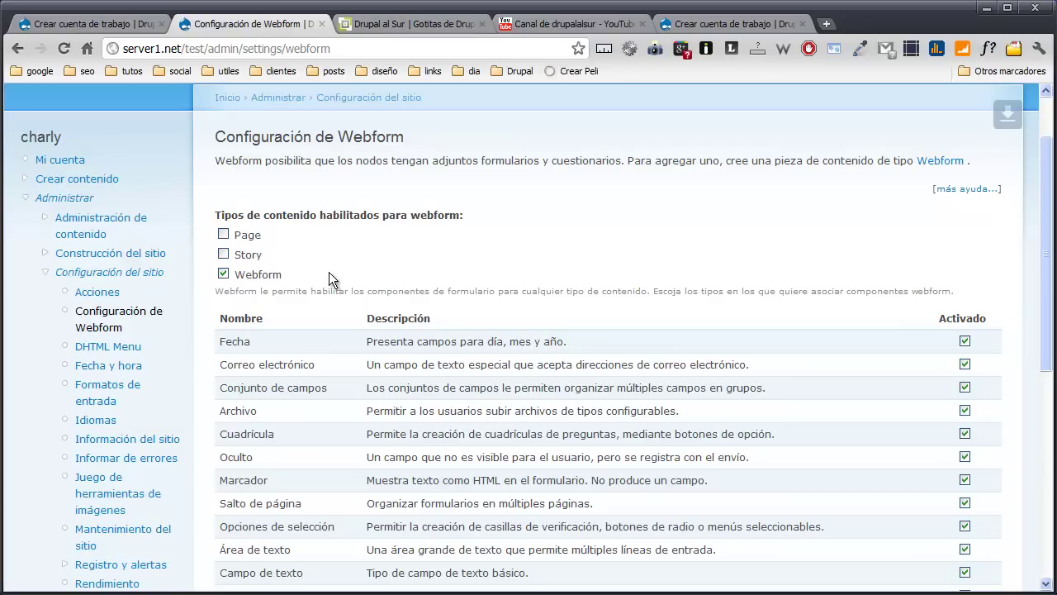
scroll(651, 301, "down", 1)
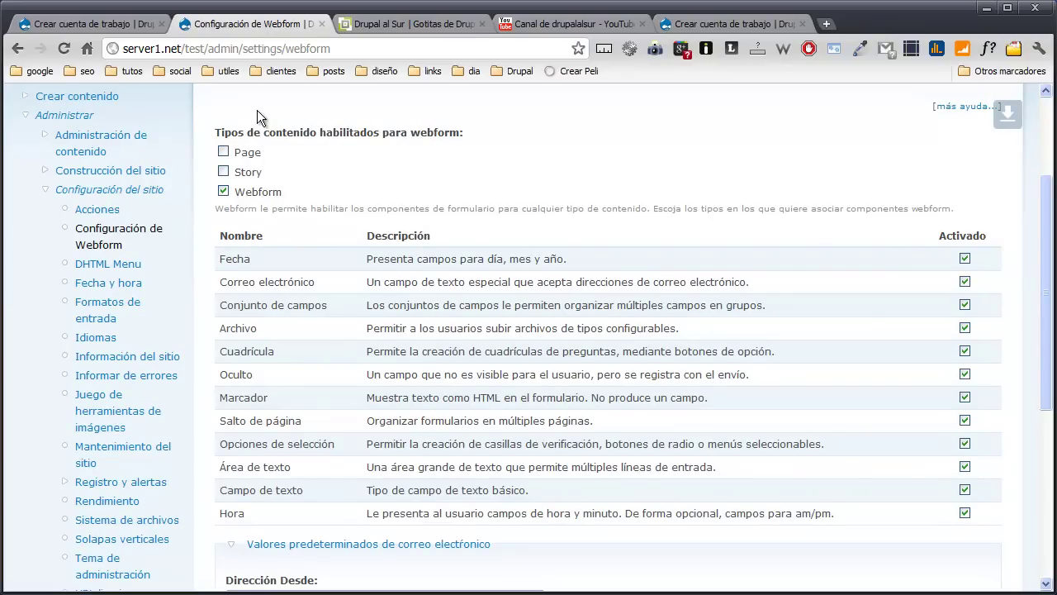
Step: Compare the Webform component list with the fields used in the Crear cuenta de trabajo sample form
left_click(132, 27)
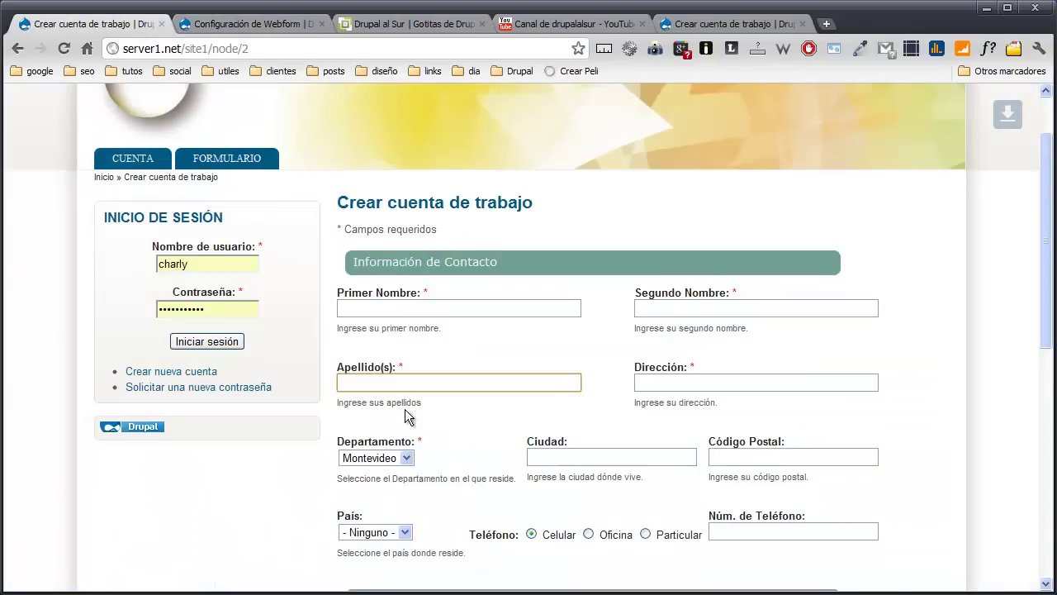
scroll(403, 406, "down", 2)
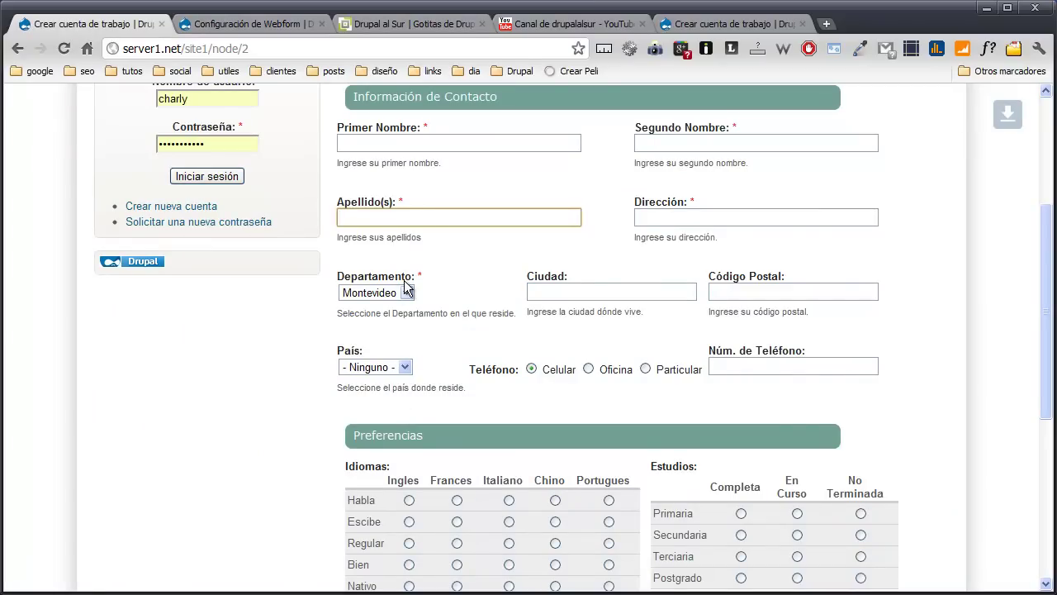
left_click(257, 33)
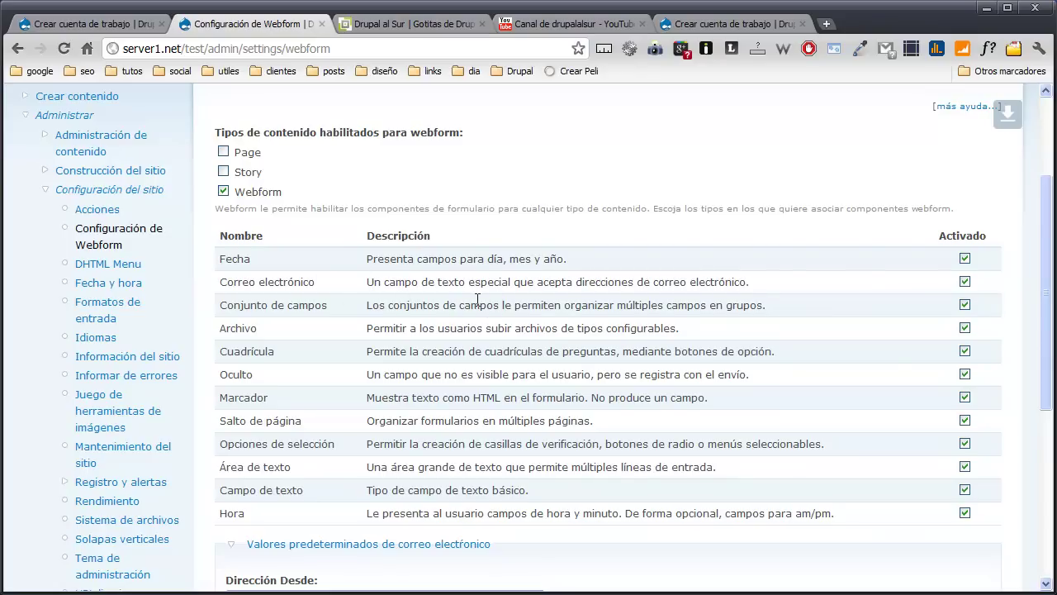
Step: Review Webform's default e-mail values and expand the advanced options to examine the cookie, address format and export settings
scroll(477, 299, "down", 4)
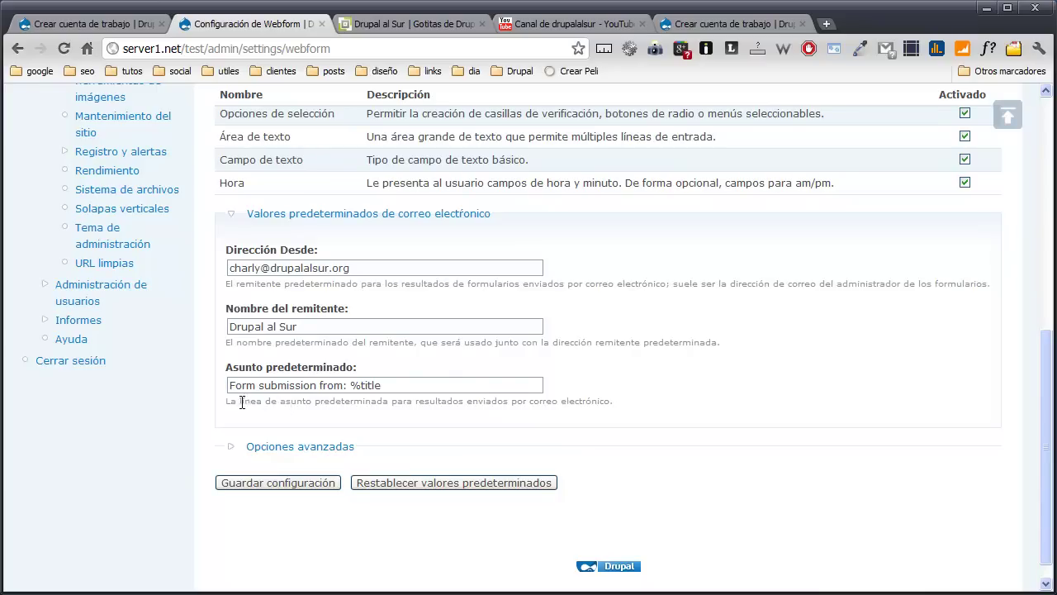
left_click(286, 446)
scroll(200, 365, "up", 1)
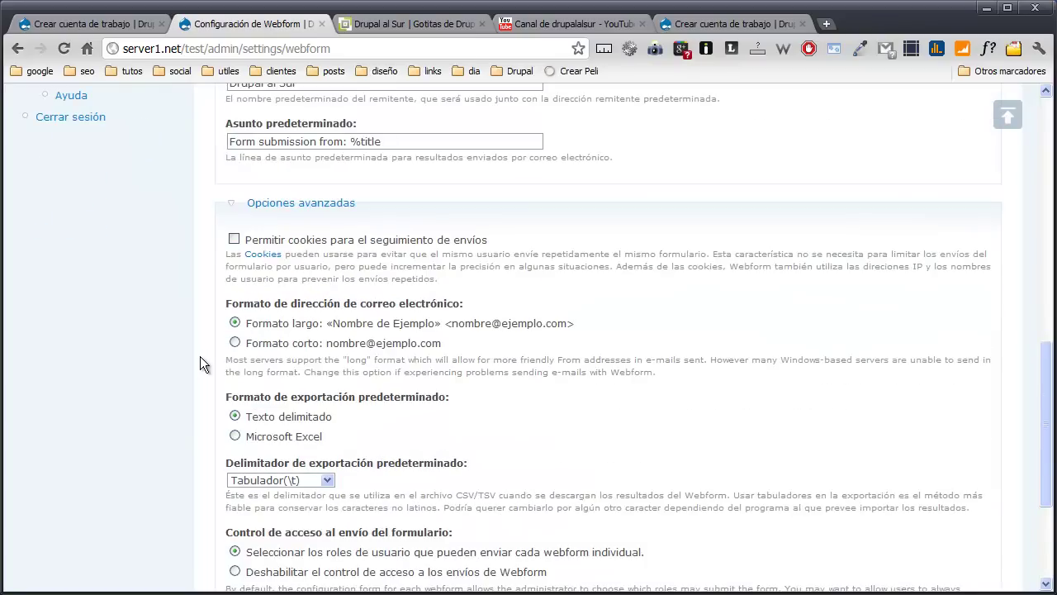
scroll(200, 357, "up", 1)
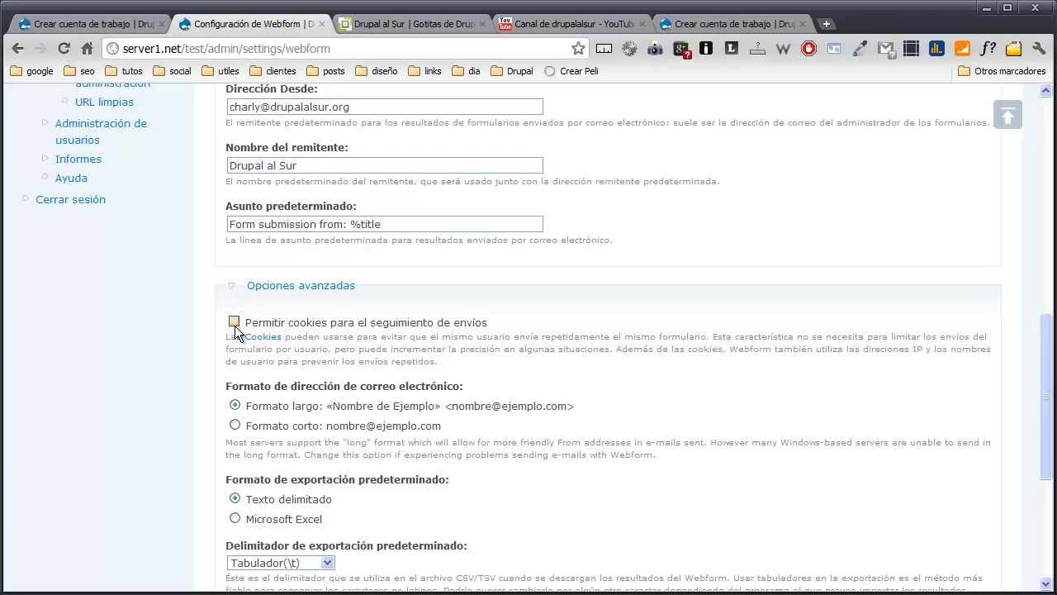
Step: Change Webform's default e-mail subject to "Formulario enviado desde: %title" and save the configuration
scroll(163, 380, "down", 1)
scroll(161, 388, "down", 1)
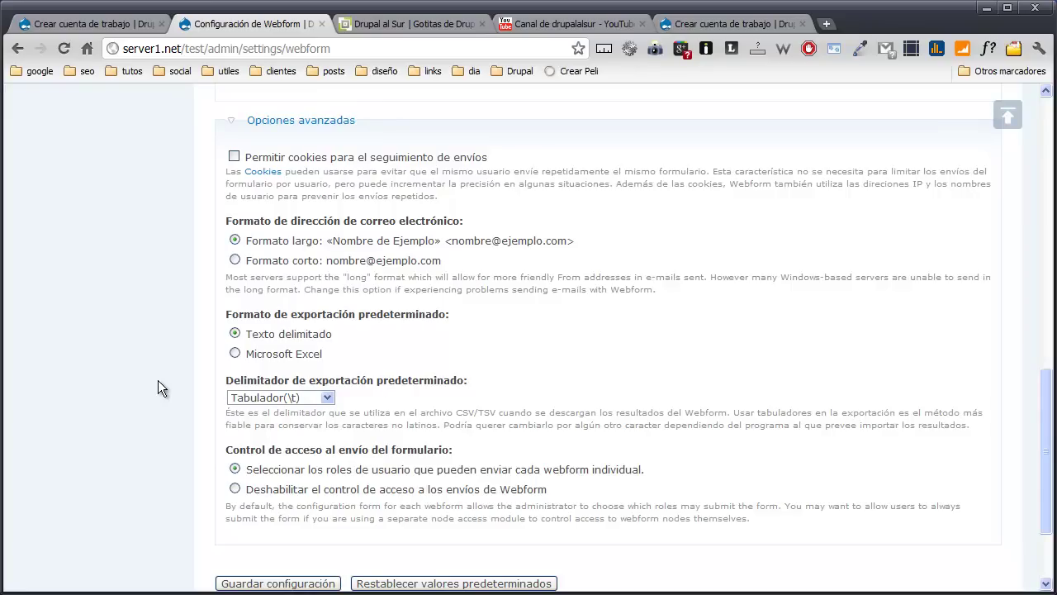
scroll(158, 380, "up", 2)
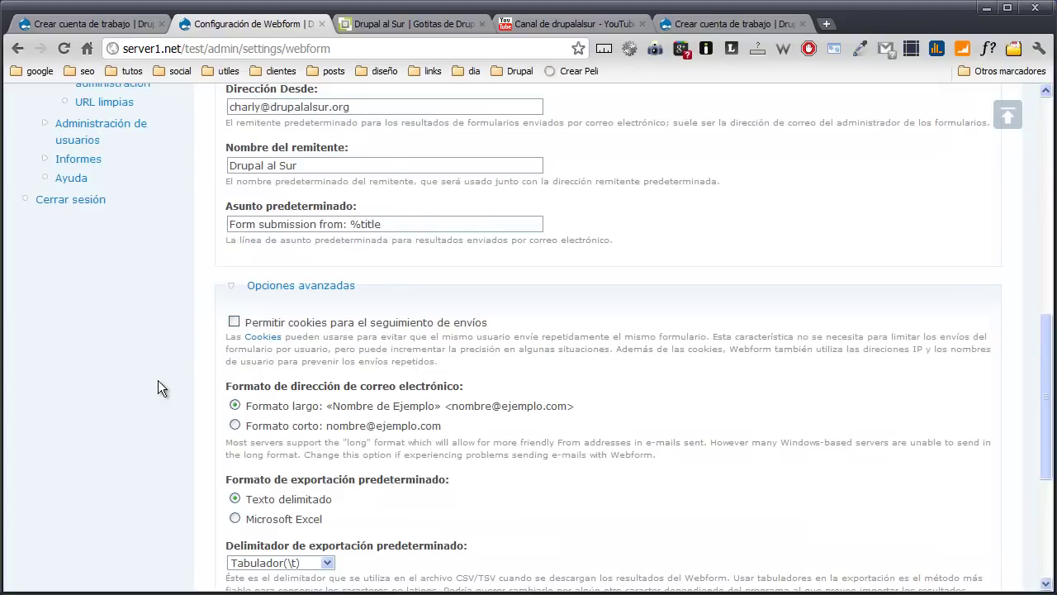
left_click_drag(342, 224, 220, 224)
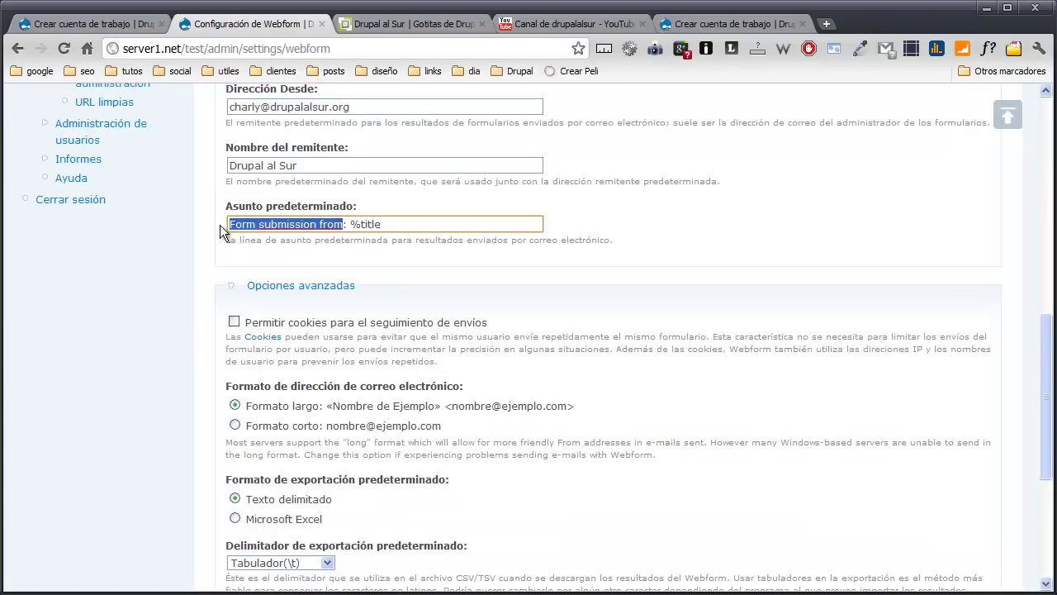
type("Formuñla")
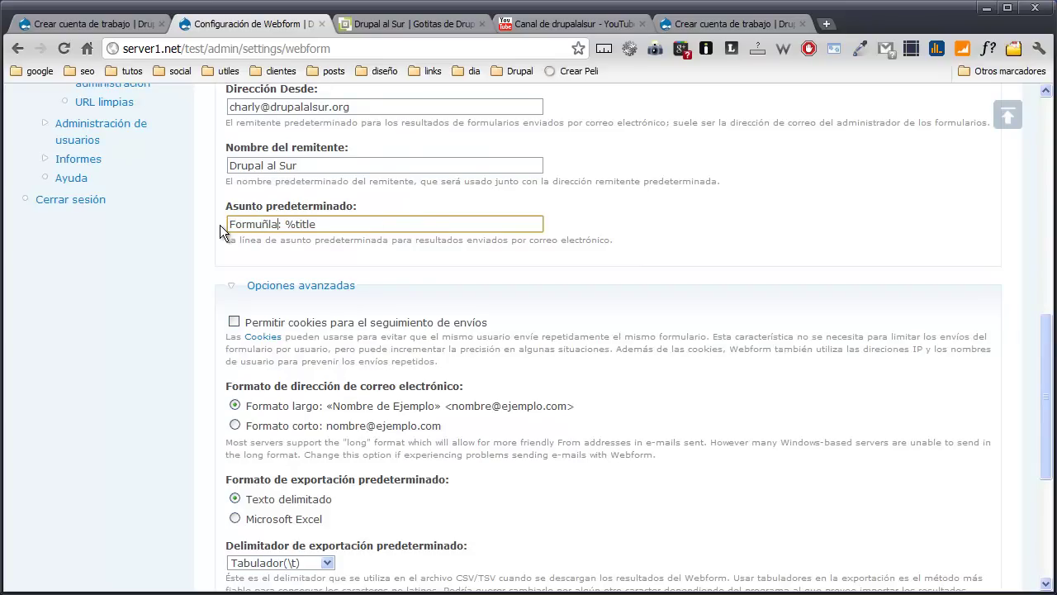
key("BackSpace")
key("BackSpace")
type("lario enviado ")
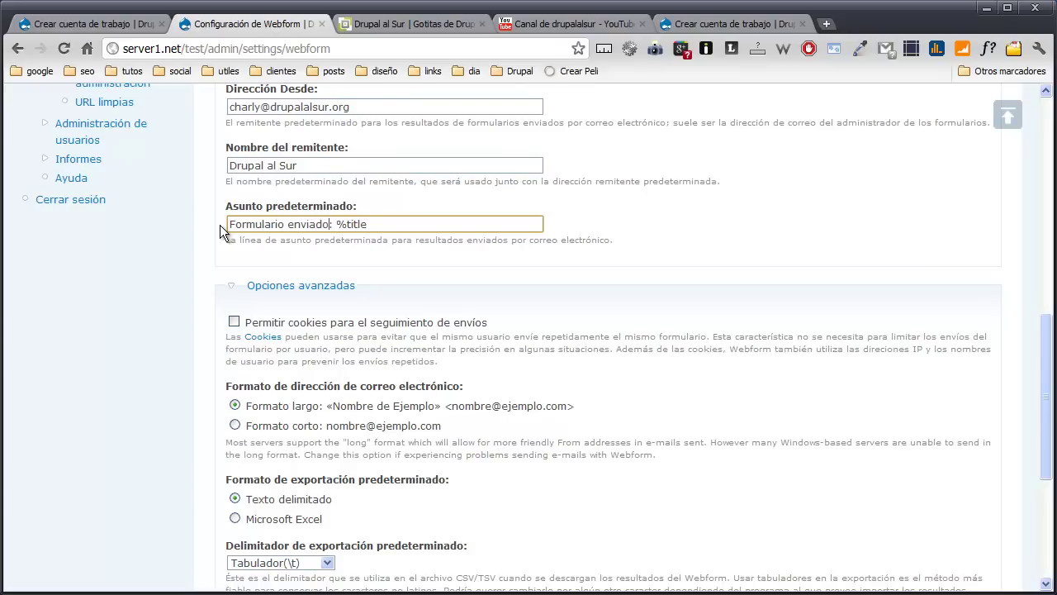
type("desde")
scroll(231, 413, "down", 4)
left_click(240, 457)
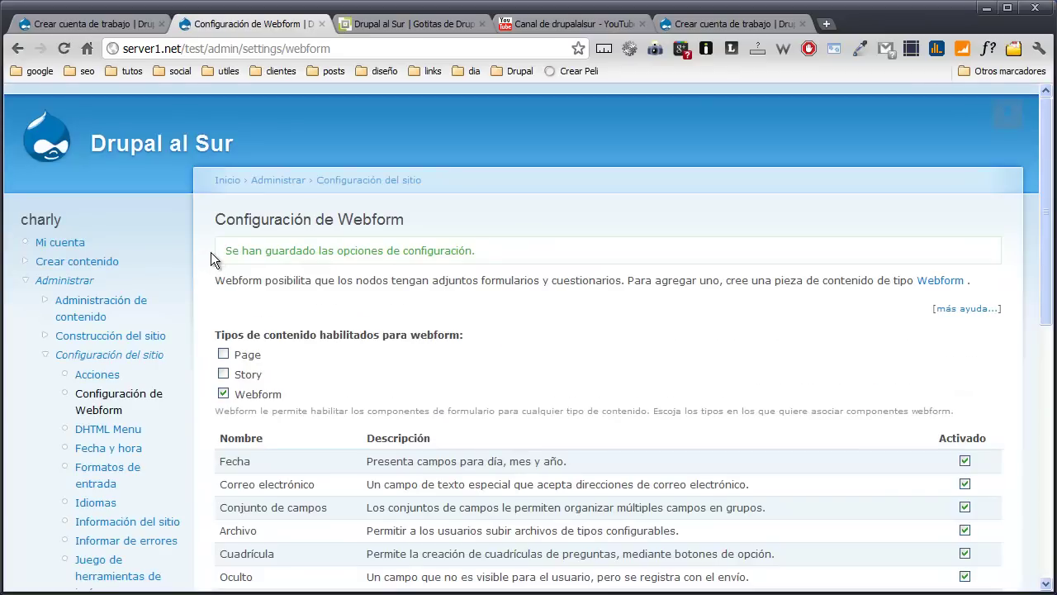
Step: Create a new Webform content item and title it "Solicitud de Trabajo"
left_click(68, 312)
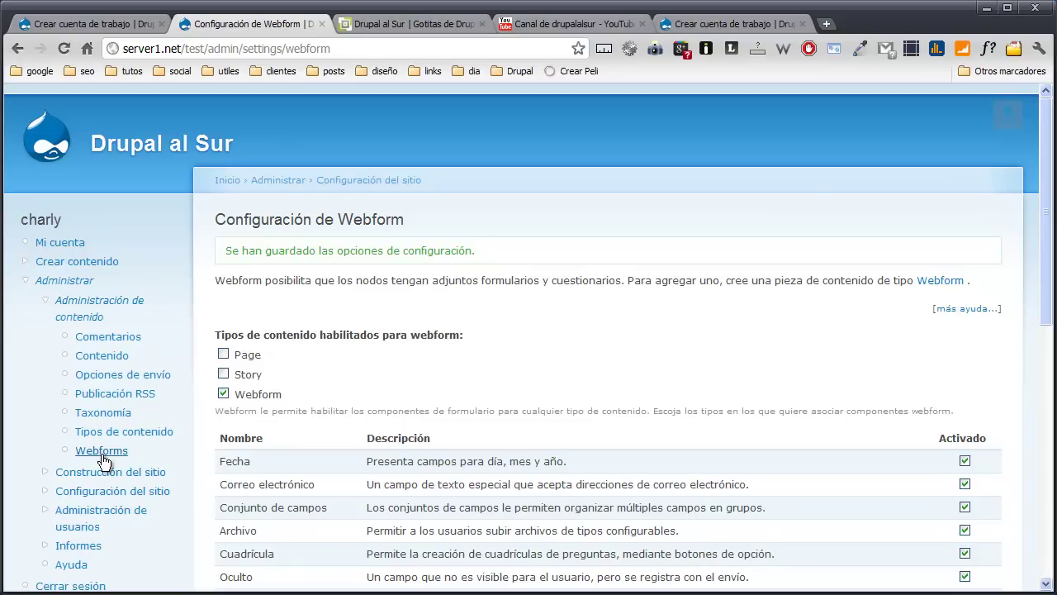
left_click(941, 280)
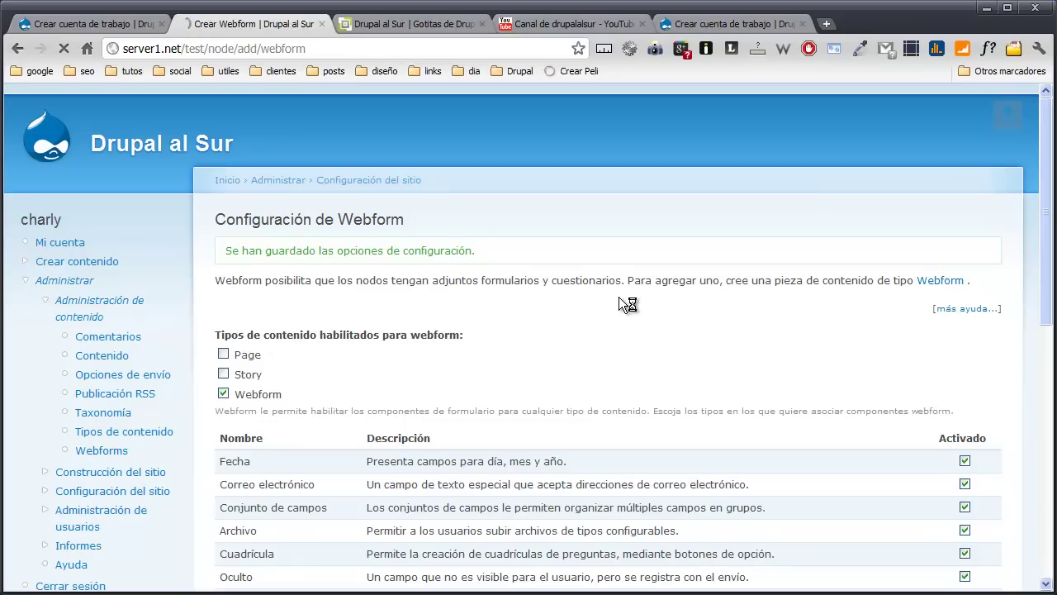
left_click(570, 267)
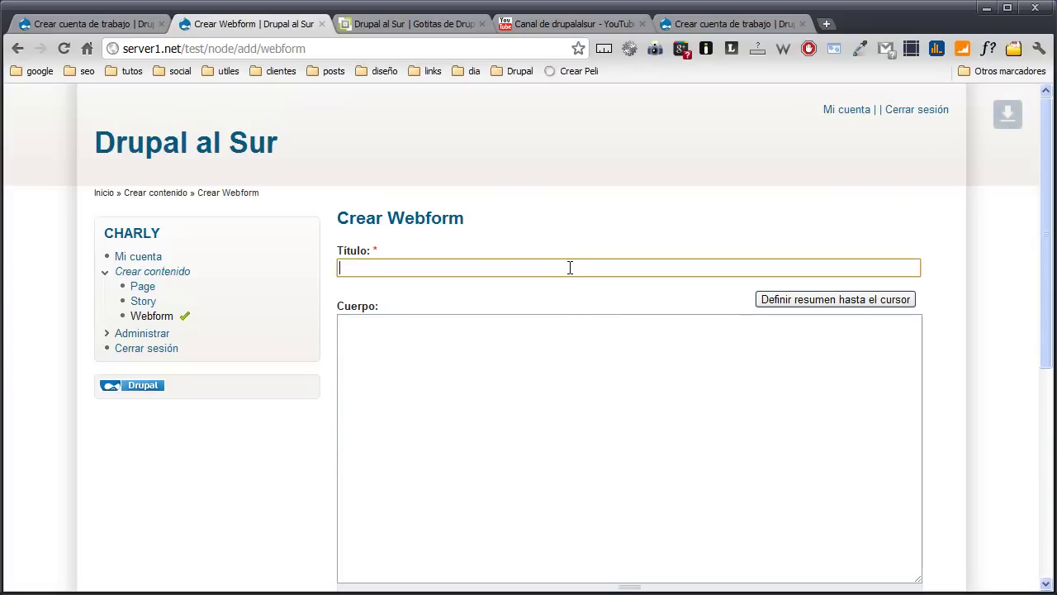
type("Soli")
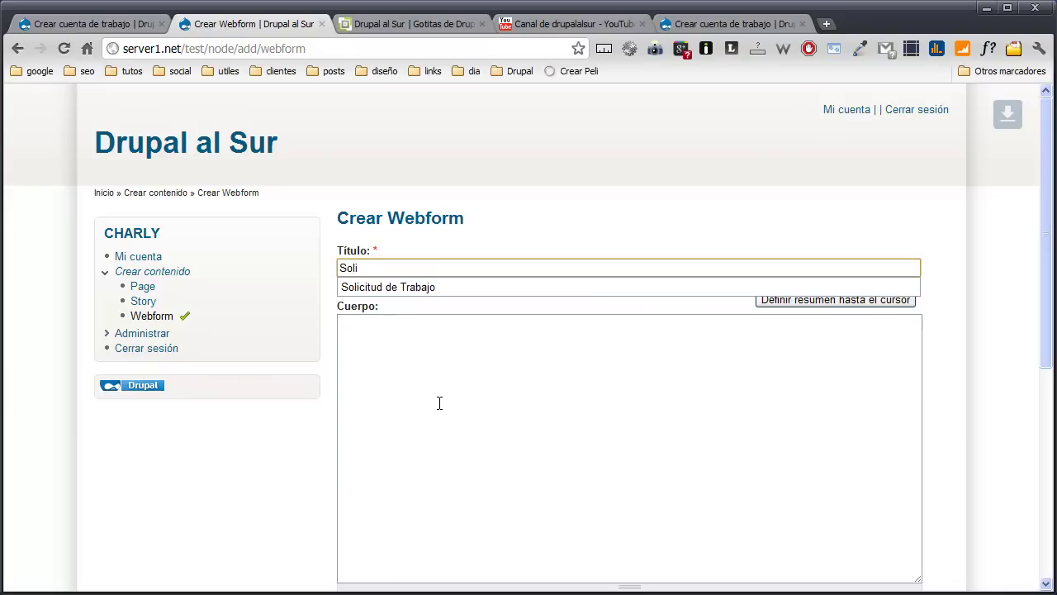
key("Down")
key("Return")
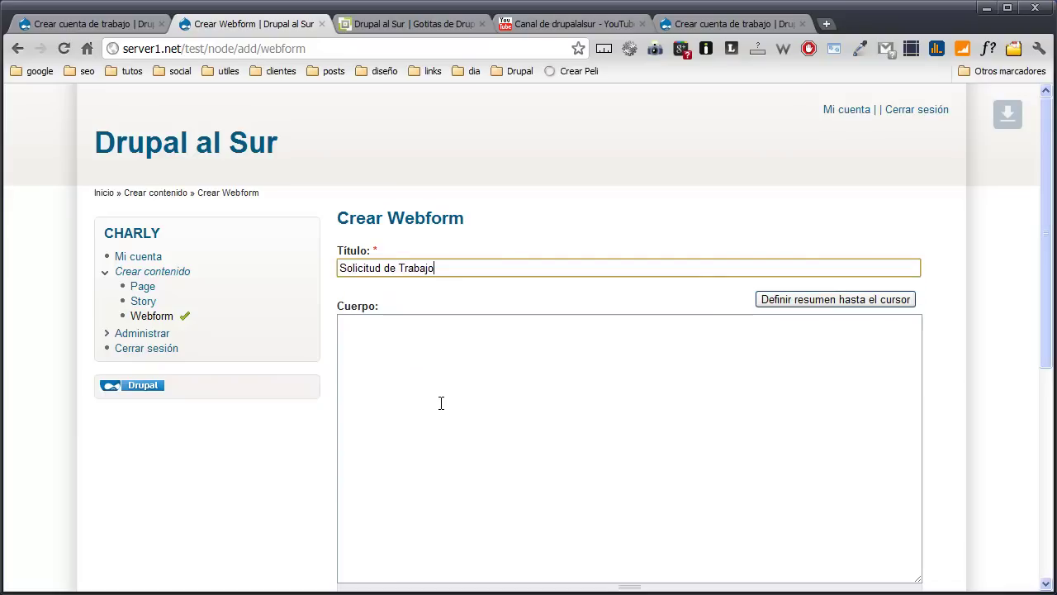
Step: Check the Crear cuenta de trabajo sample form for introductory body text, and return to the new webform
scroll(427, 369, "down", 1)
left_click(426, 356)
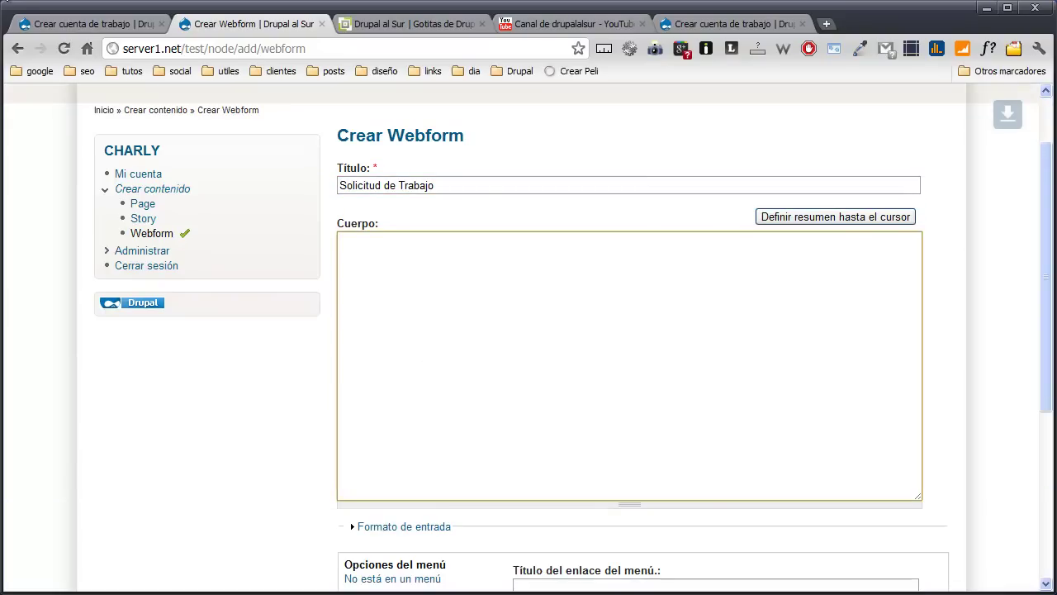
left_click(66, 24)
scroll(381, 219, "up", 2)
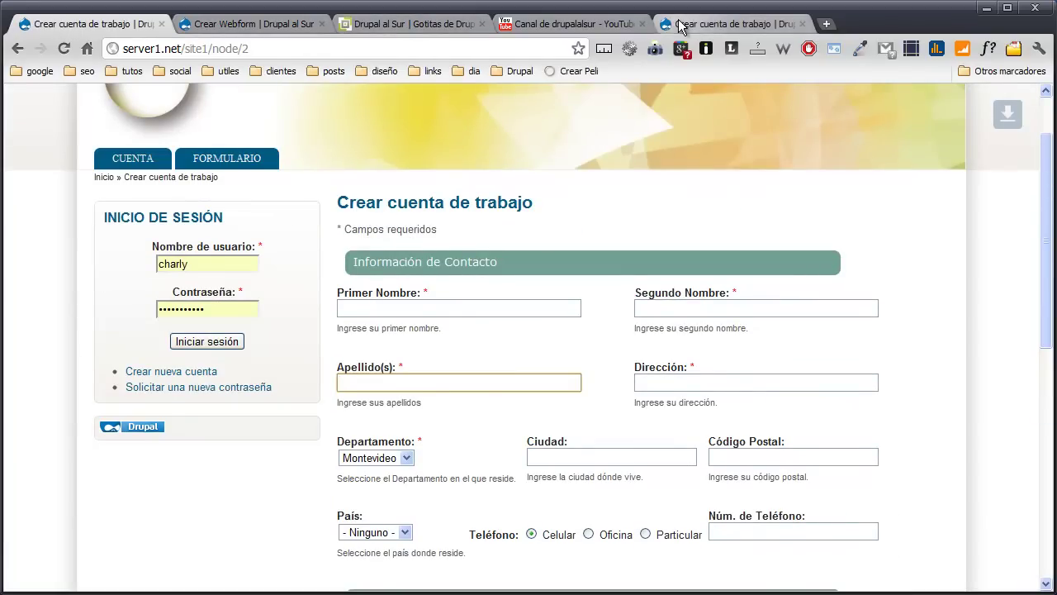
left_click(294, 24)
Step: Set the webform's menu link title to "Solicitud"
scroll(326, 294, "down", 2)
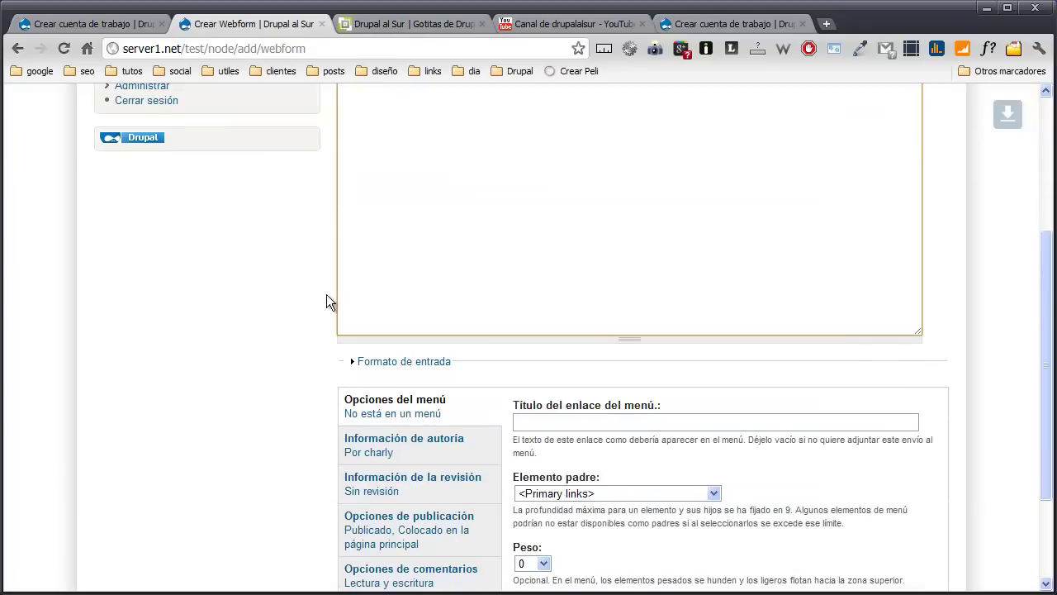
scroll(330, 273, "up", 1)
scroll(329, 281, "down", 3)
left_click(545, 285)
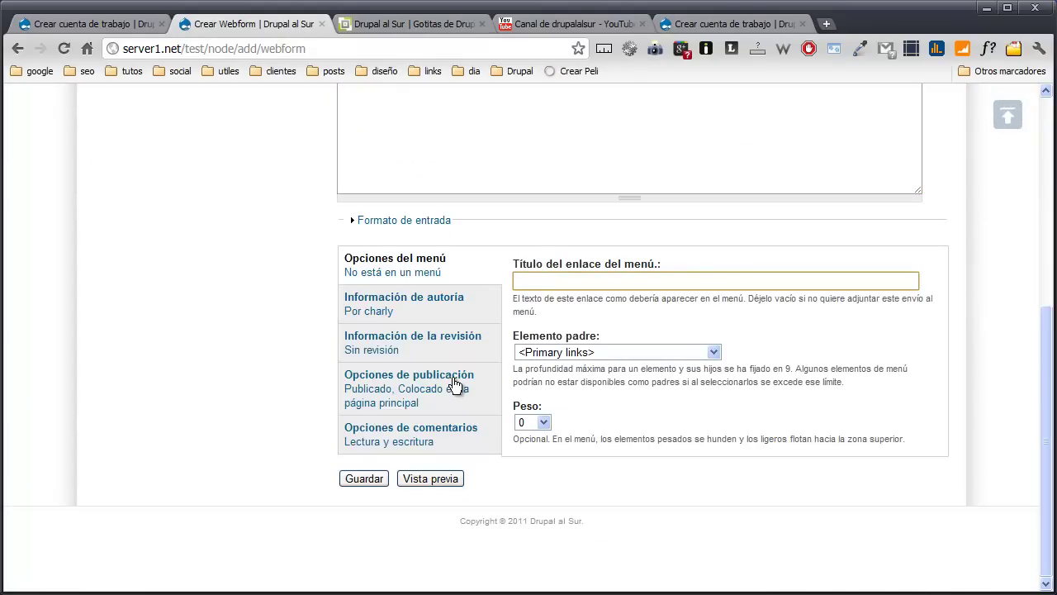
type("S")
key("Down")
key("Return")
Step: Remove the webform from the front page, set its comments to Desactivado, and save it
left_click(401, 341)
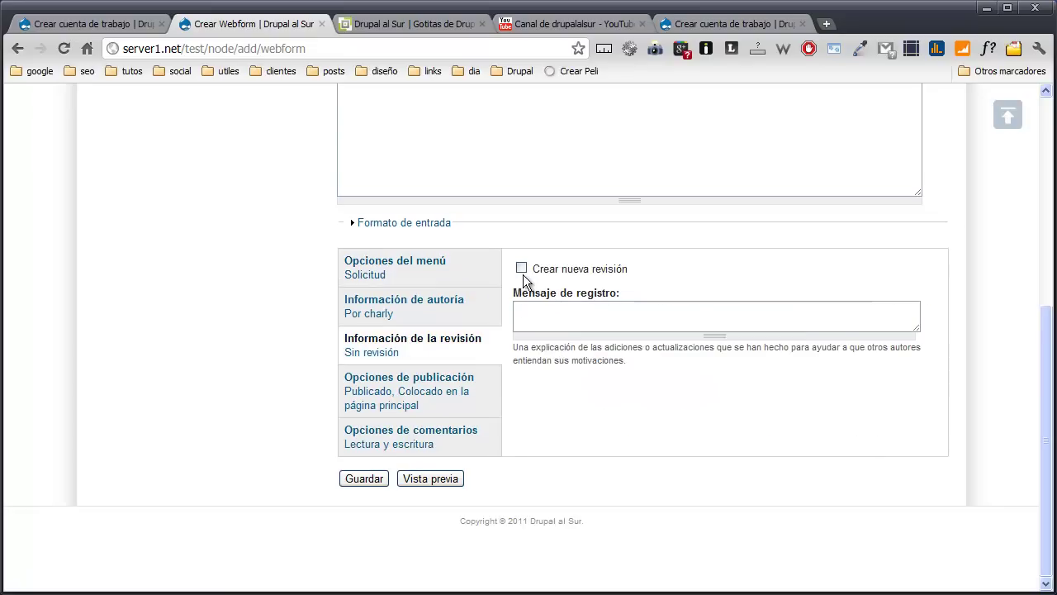
left_click(452, 387)
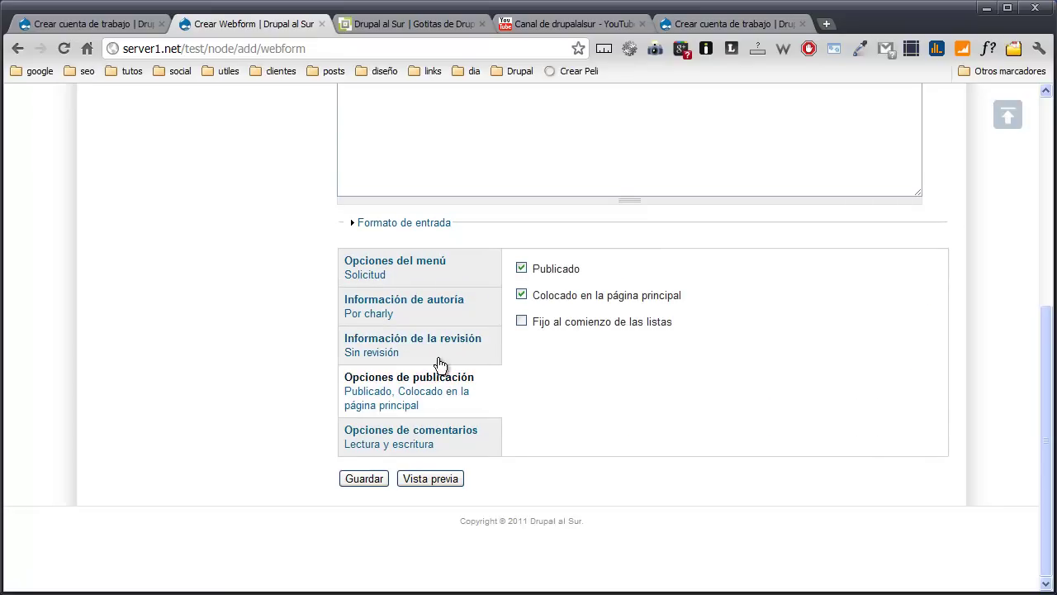
left_click(522, 295)
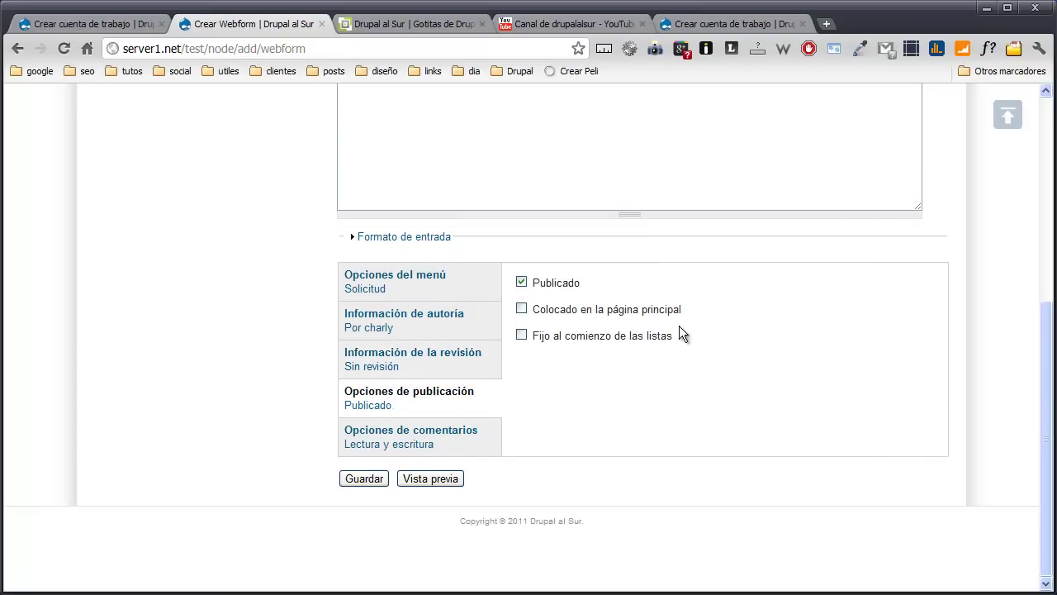
left_click(427, 431)
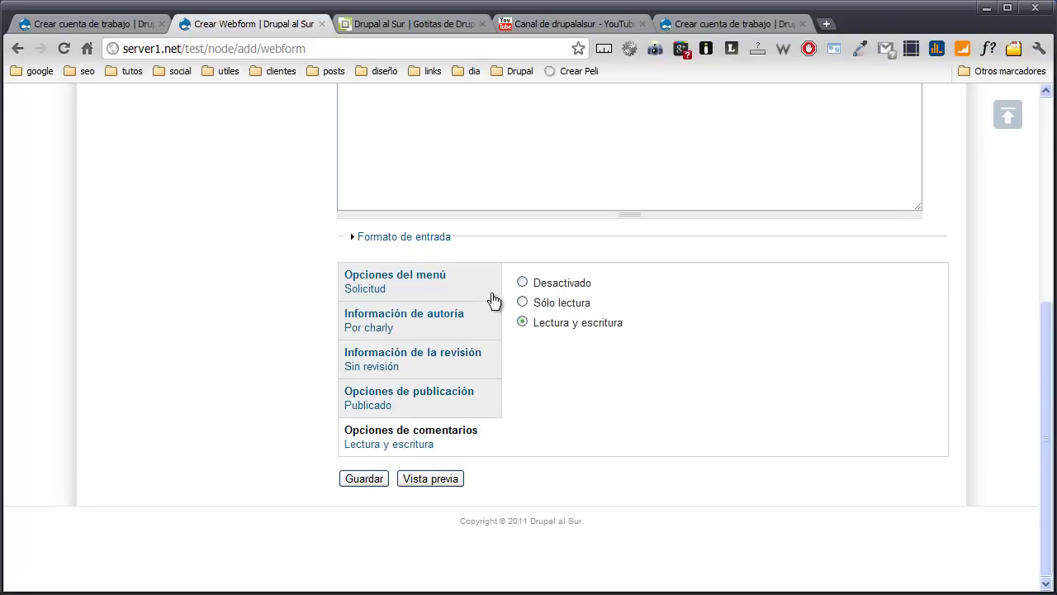
left_click(522, 282)
left_click(372, 479)
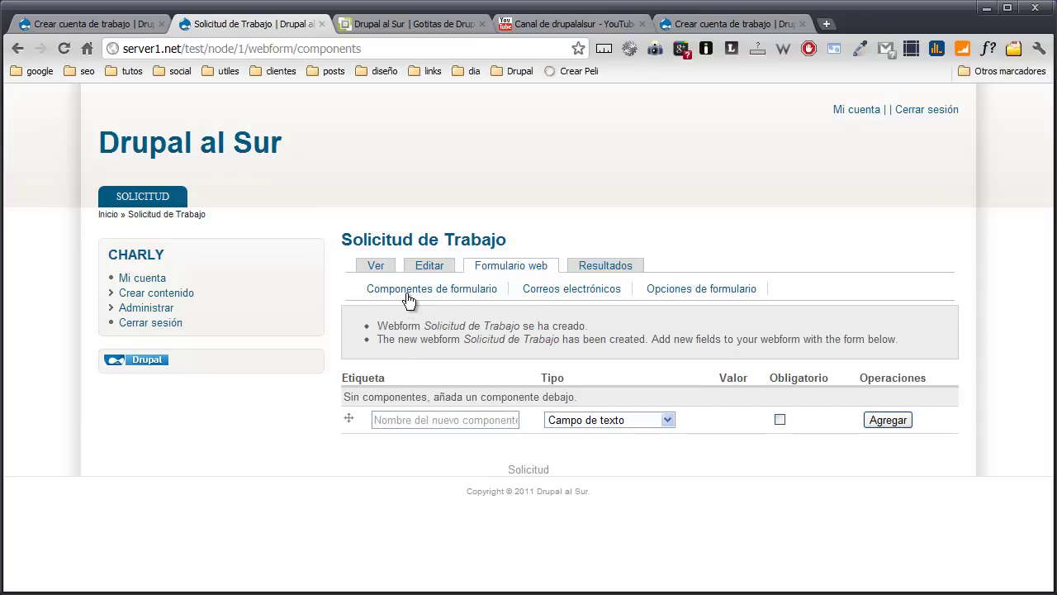
Step: Review the available component types, the e-mail recipient settings and the form options of Solicitud de Trabajo
left_click(667, 420)
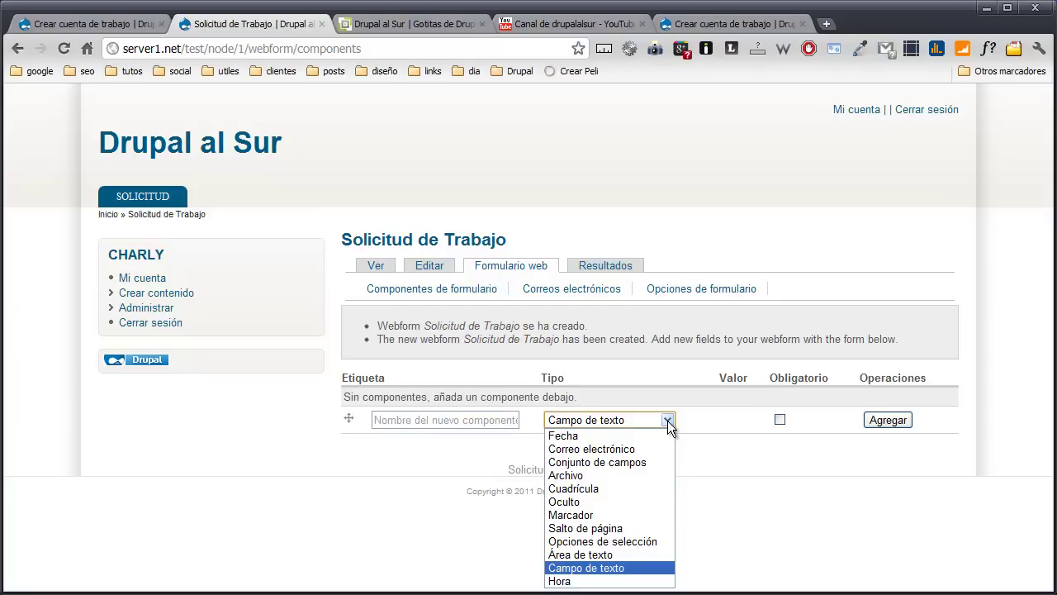
left_click(668, 420)
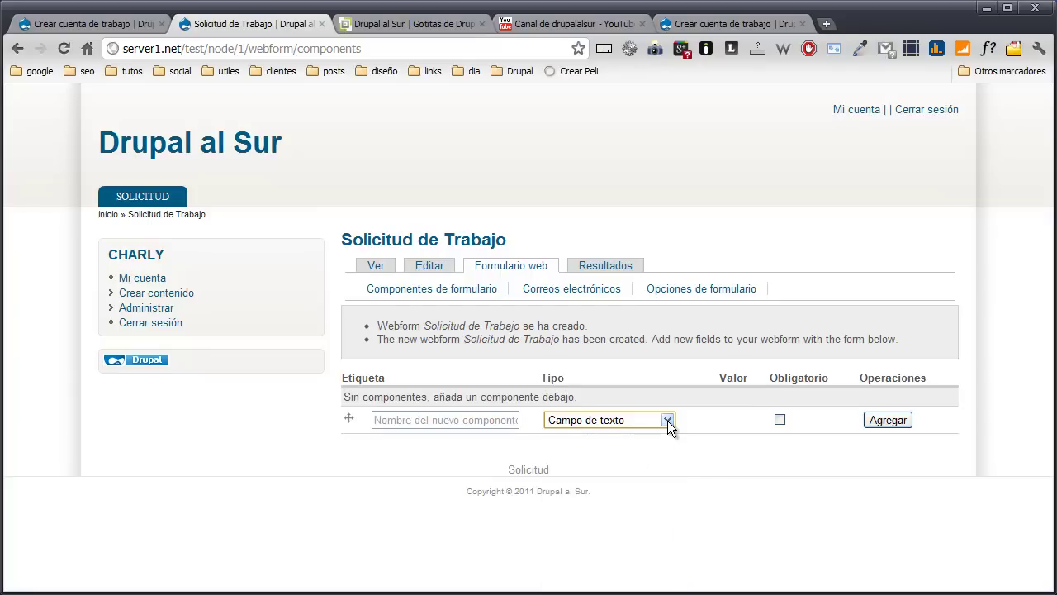
left_click(553, 295)
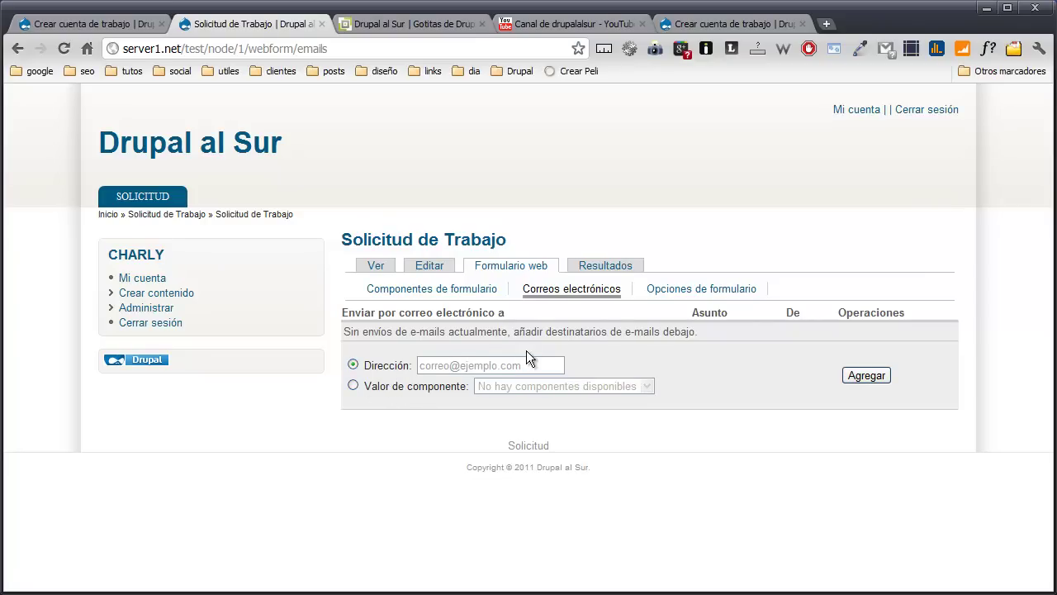
left_click(669, 290)
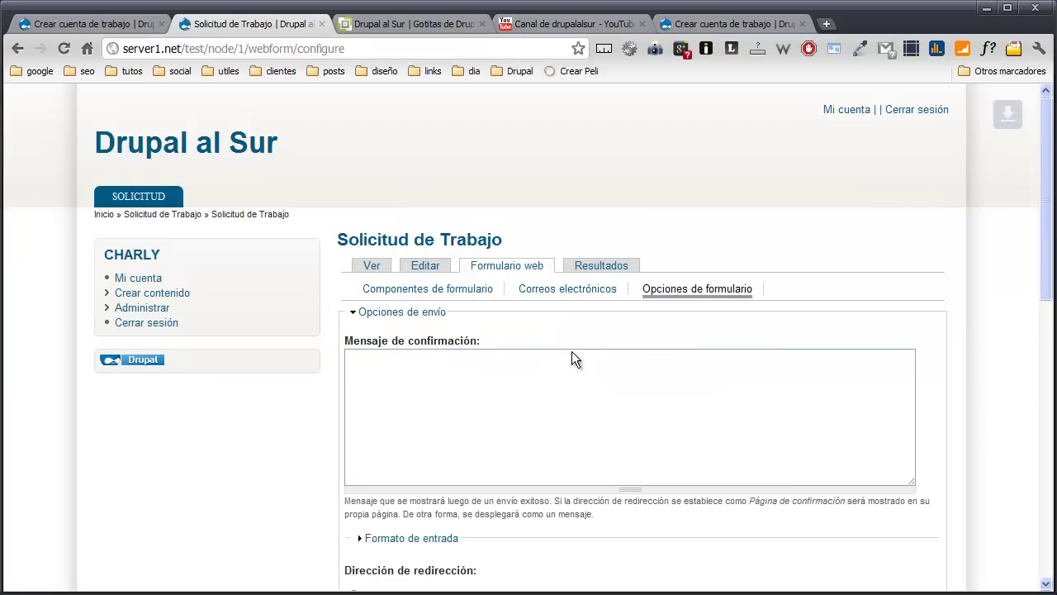
scroll(566, 374, "down", 3)
scroll(566, 374, "up", 2)
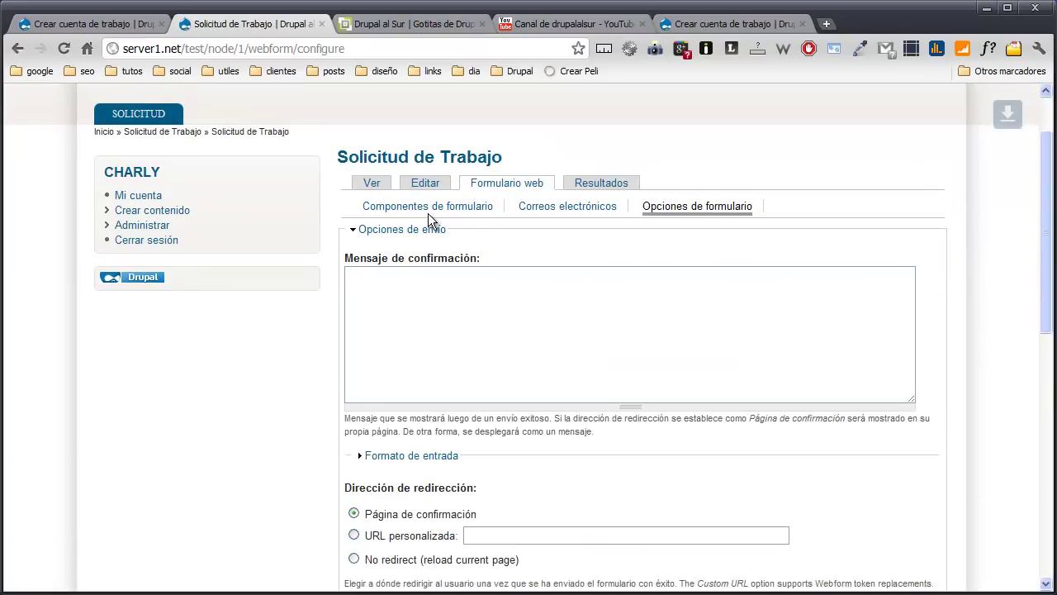
Step: Label the new form component "Primer Nombre", checking it against the first contact field in the sample form
left_click(472, 206)
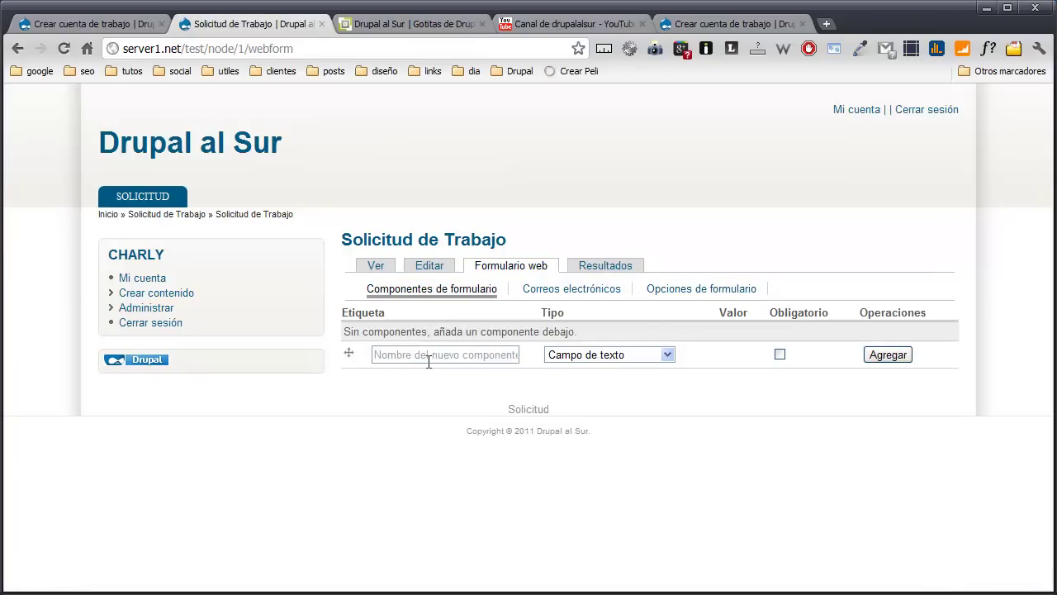
left_click(428, 360)
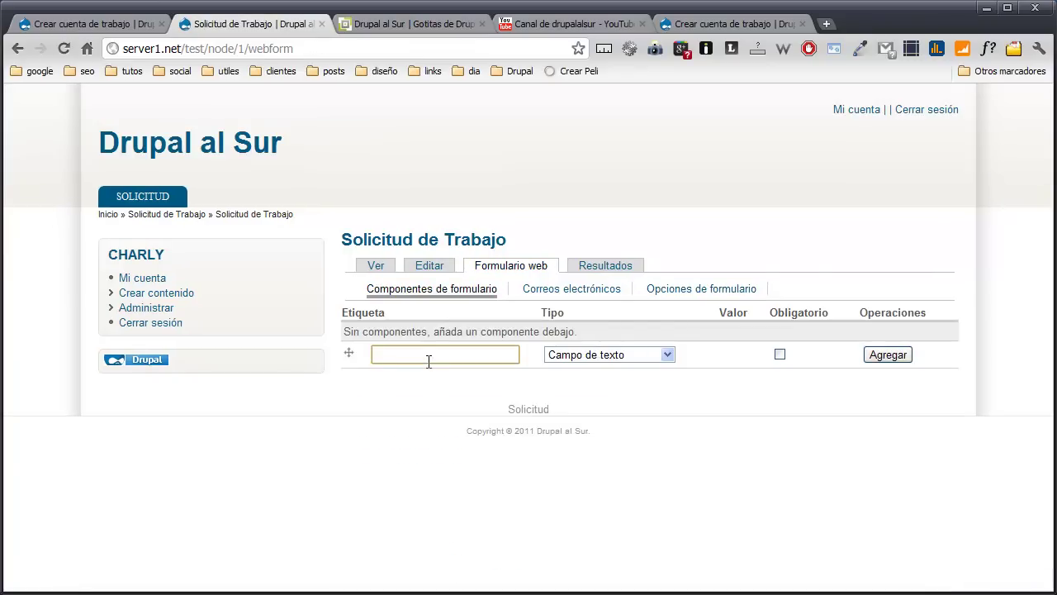
type("P")
key("Down")
key("Down")
key("Down")
key("Return")
left_click(117, 23)
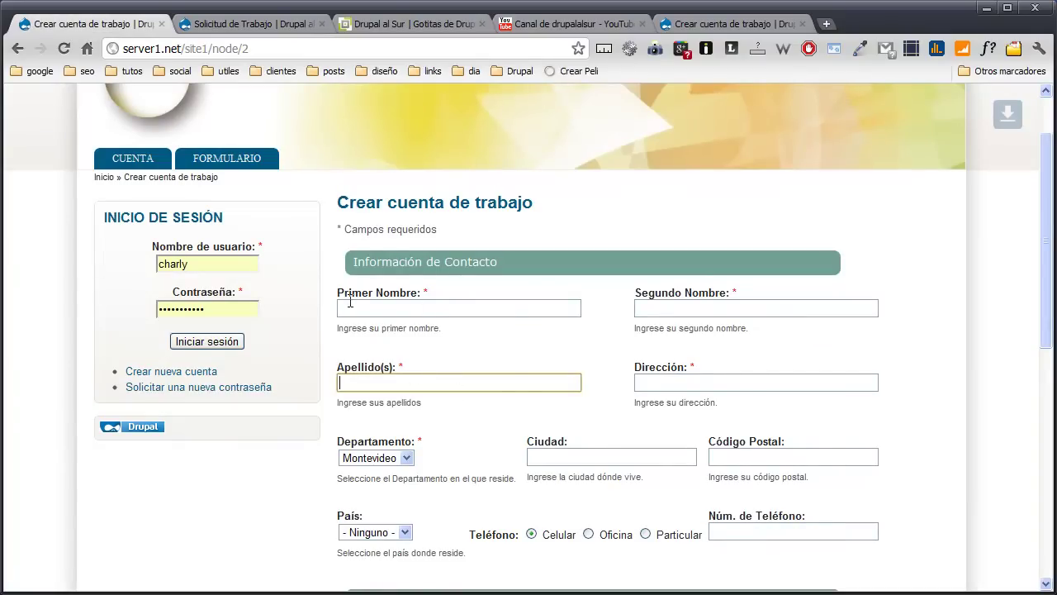
left_click(256, 25)
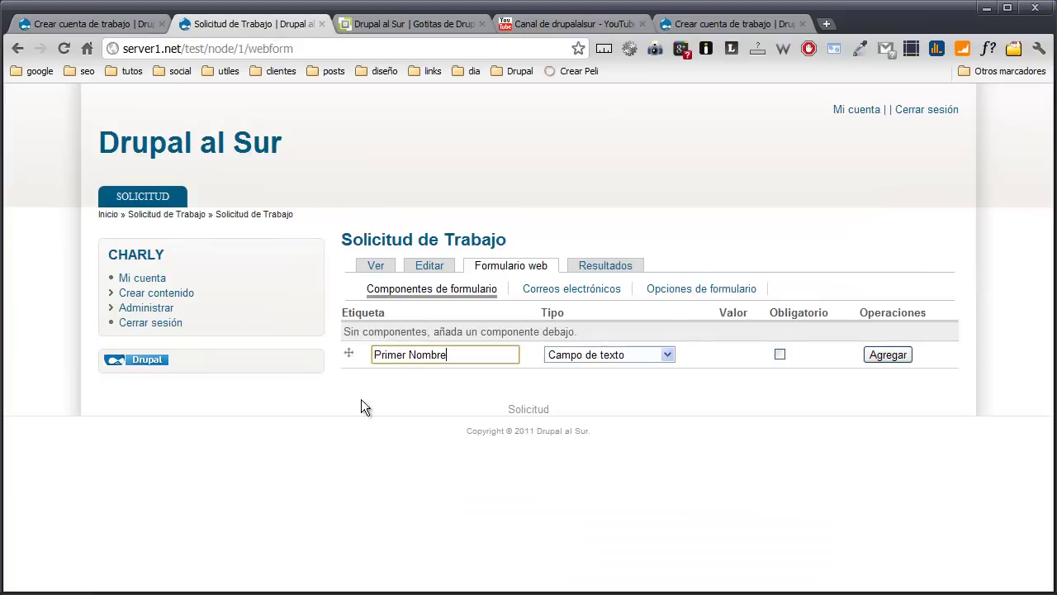
Step: Keep Campo de texto as the Primer Nombre component's type, mark it Obligatorio as in the sample form, and add it
left_click(668, 355)
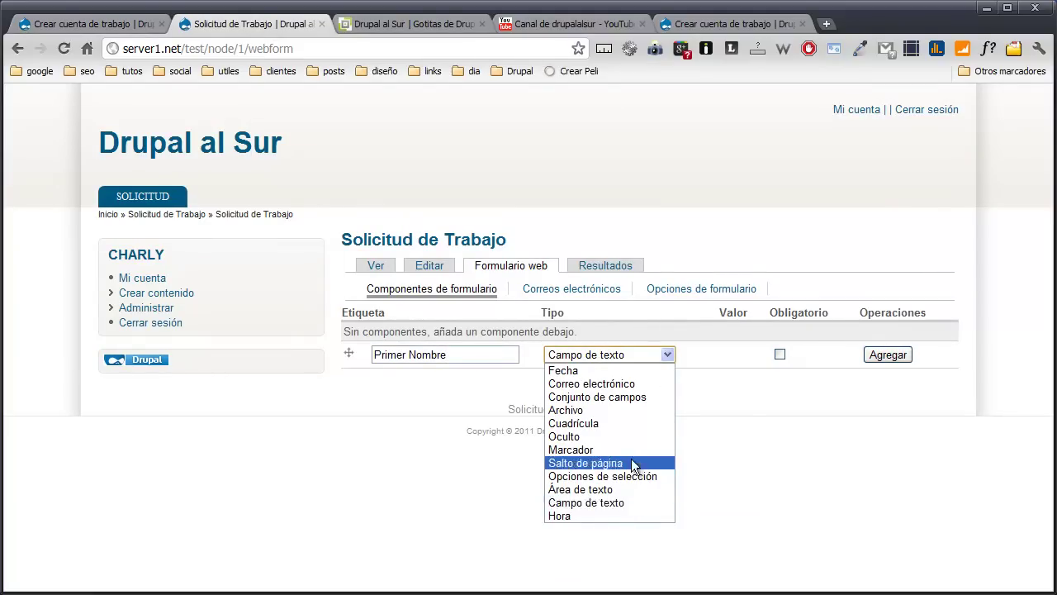
left_click(631, 499)
left_click(112, 23)
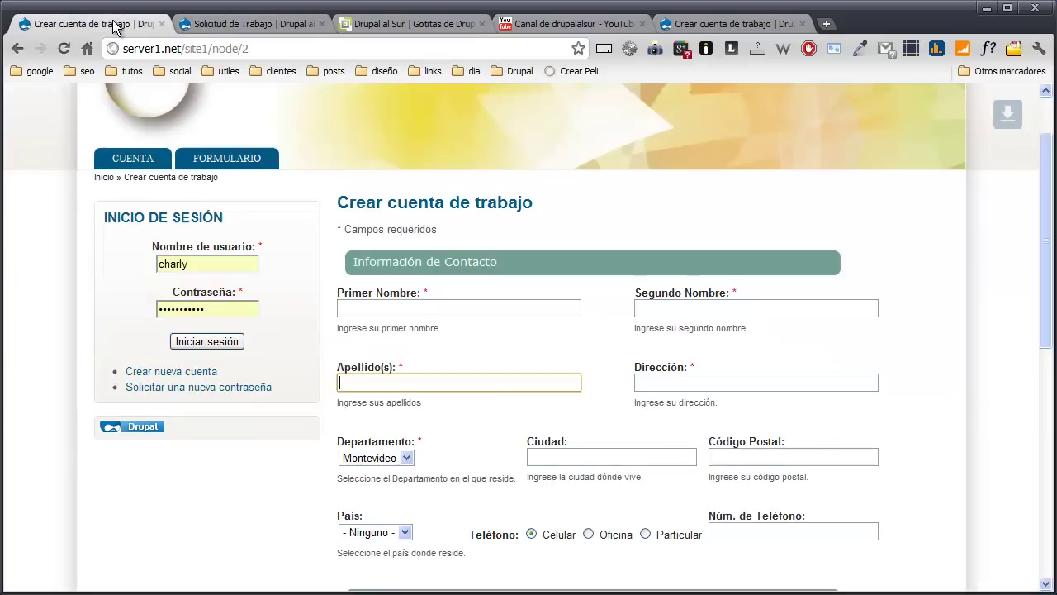
left_click(425, 308)
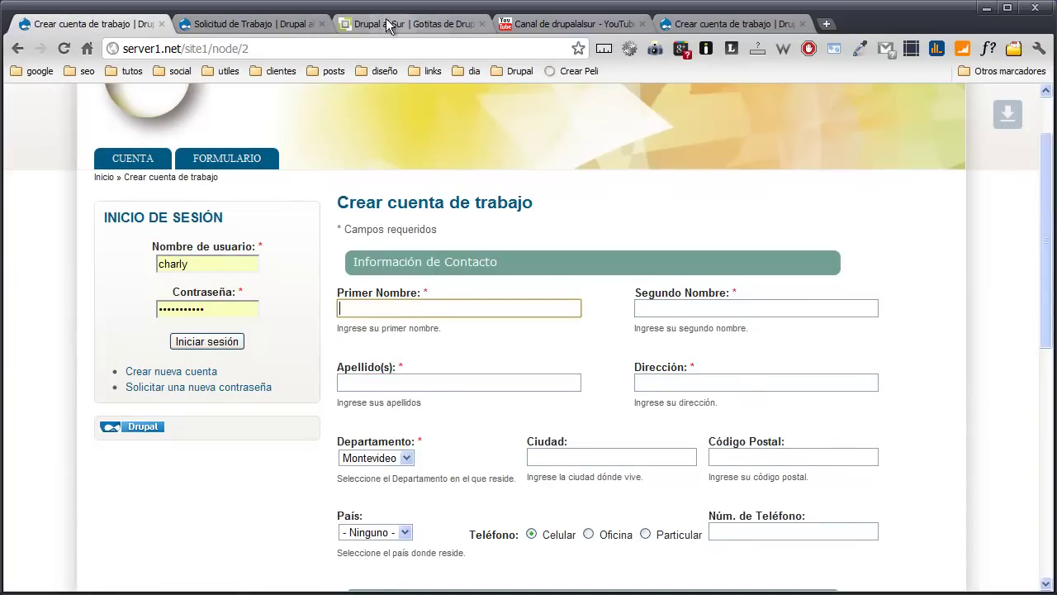
left_click(281, 24)
left_click(779, 355)
left_click(888, 355)
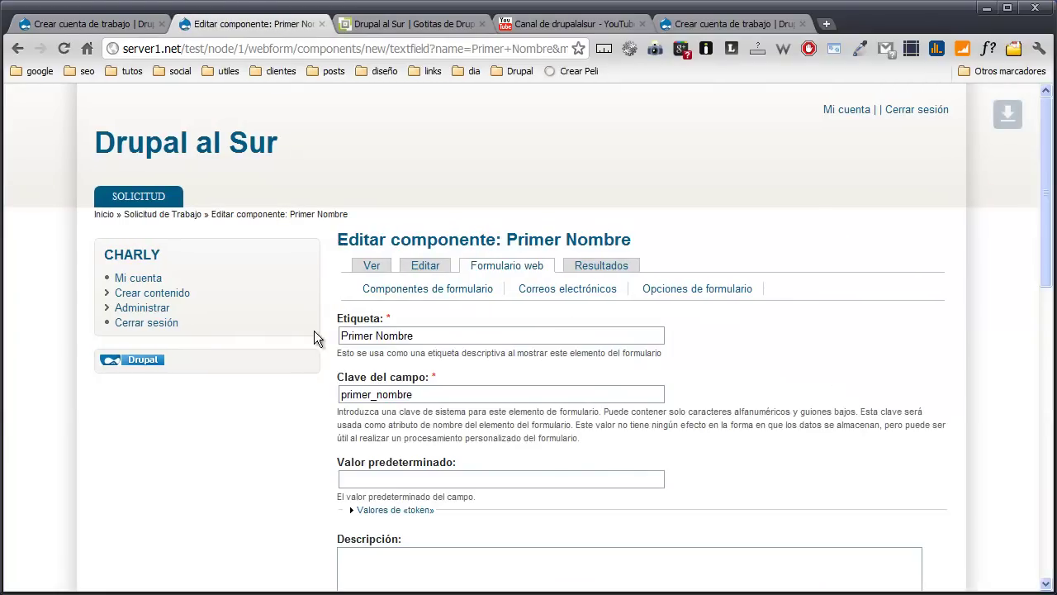
Step: Enter "Ingrese su primer nombre." as the Primer Nombre component's description and compare it with the sample form
scroll(314, 330, "down", 2)
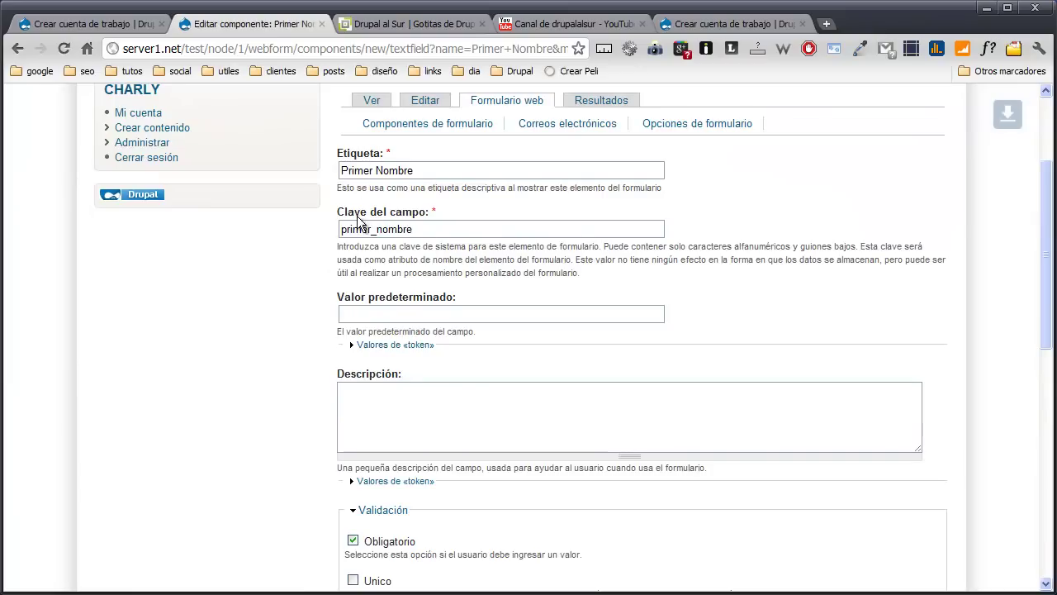
scroll(347, 240, "down", 2)
left_click(342, 243)
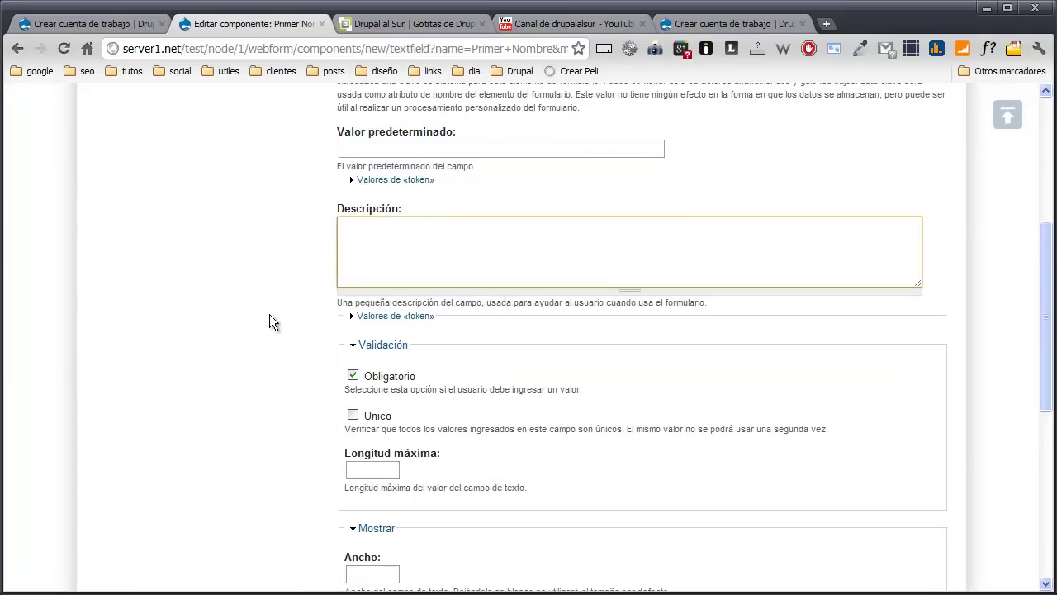
type("Ingrese su primer nombre.")
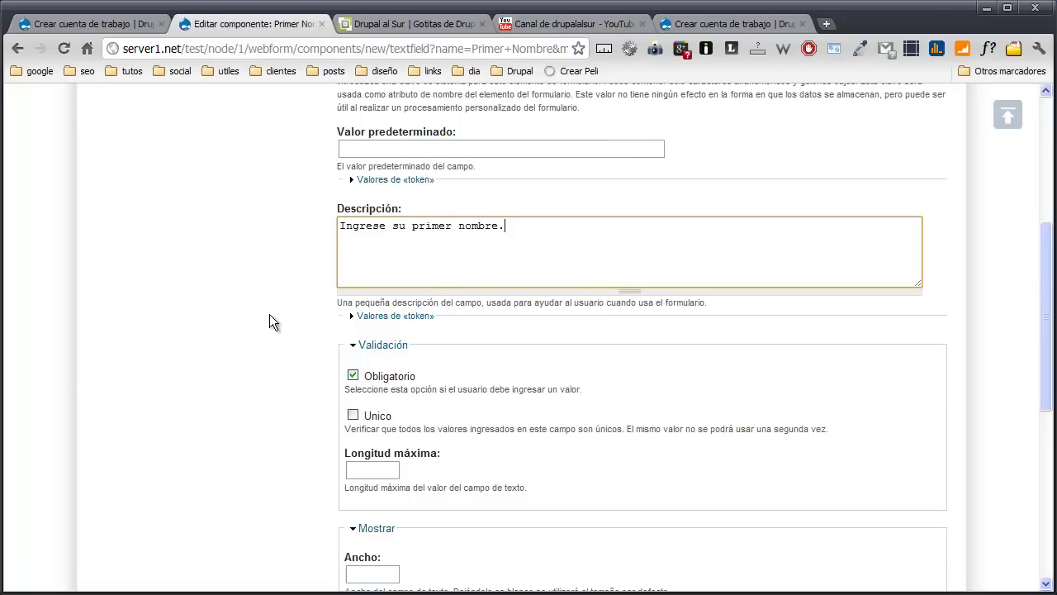
left_click(144, 29)
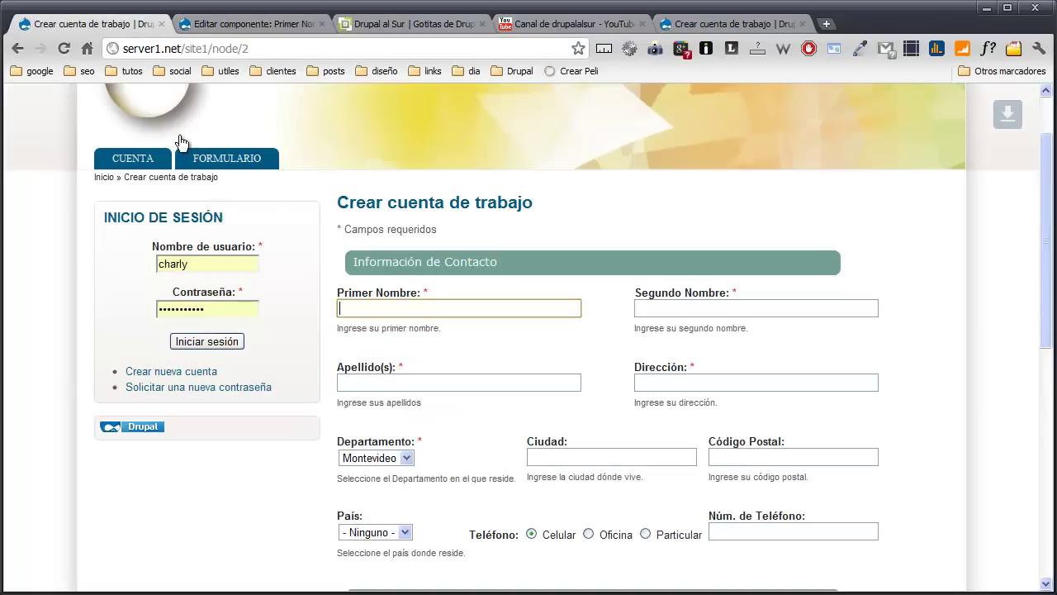
left_click(283, 22)
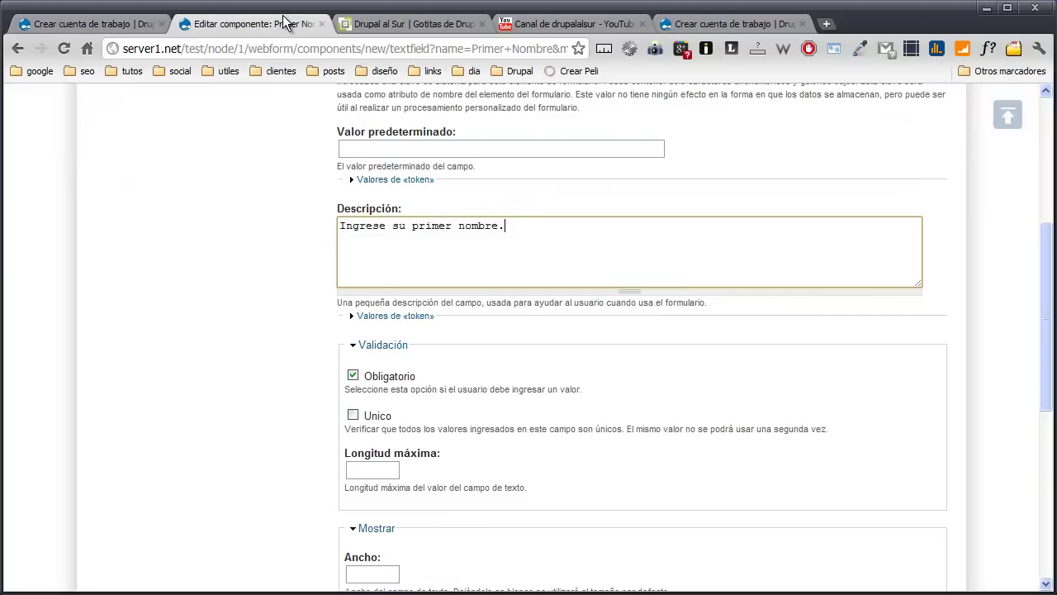
Step: Limit the Primer Nombre field to a maximum length of 20 in its validation settings
scroll(284, 281, "down", 2)
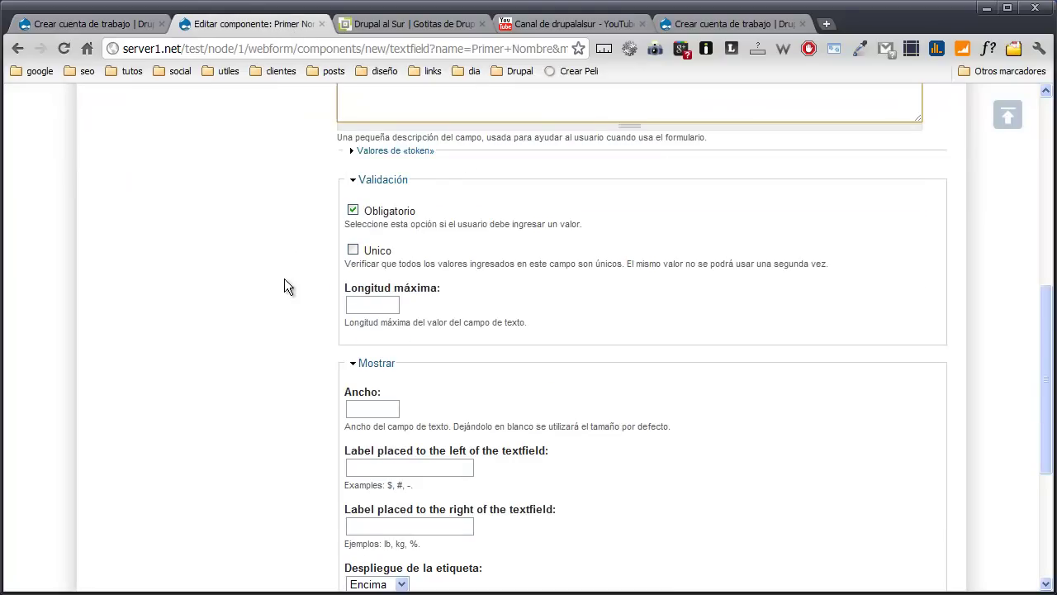
scroll(284, 280, "up", 1)
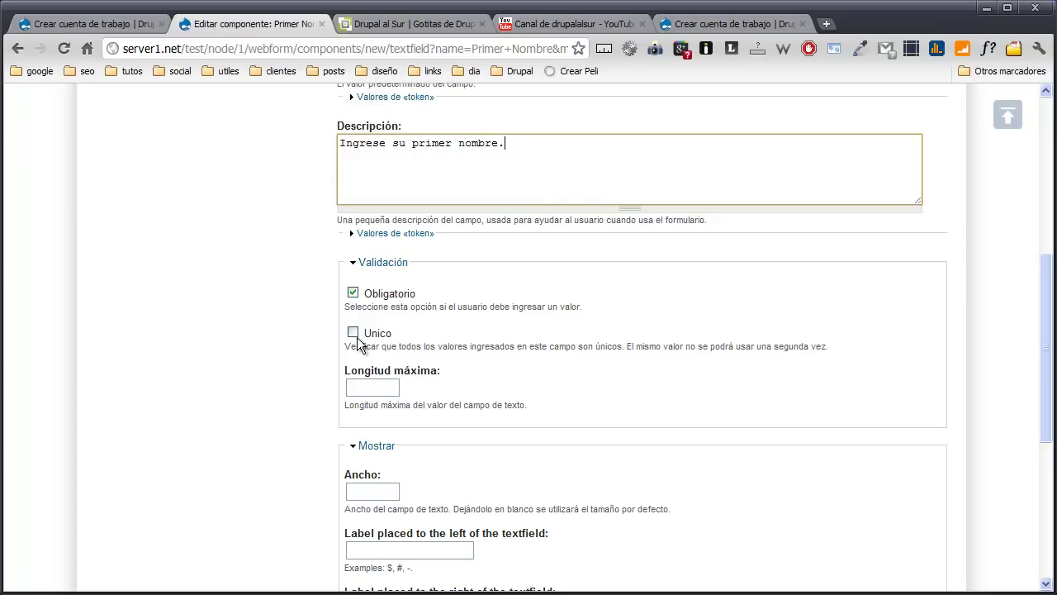
left_click(377, 389)
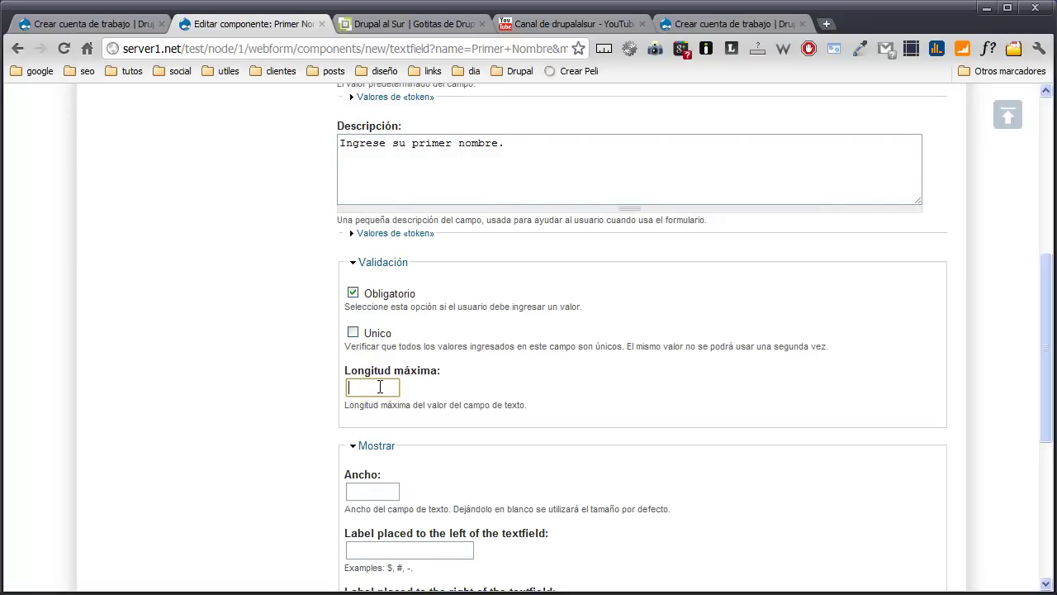
type("20")
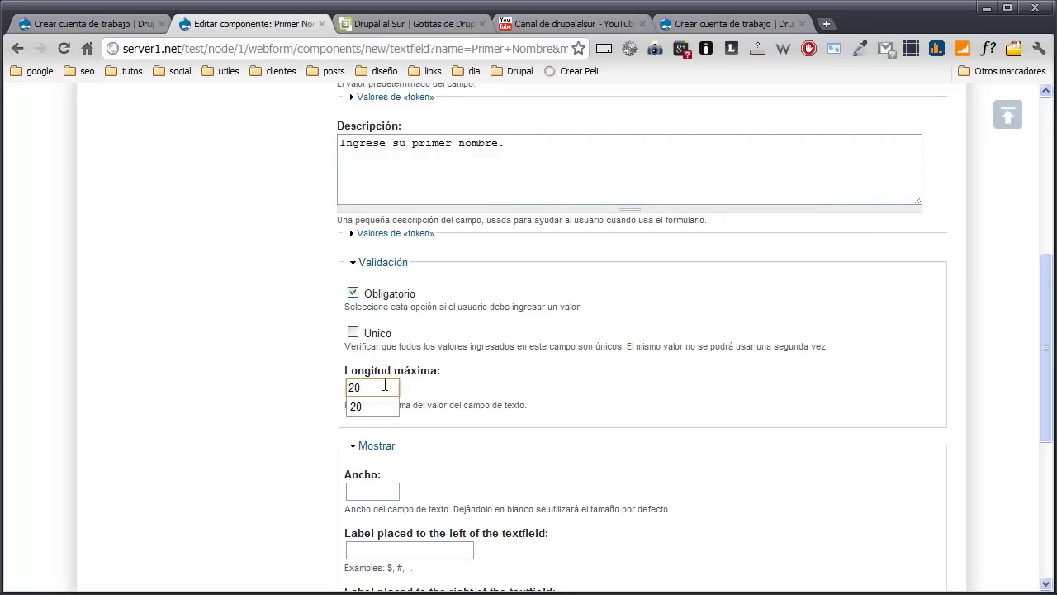
left_click(331, 385)
scroll(308, 370, "down", 1)
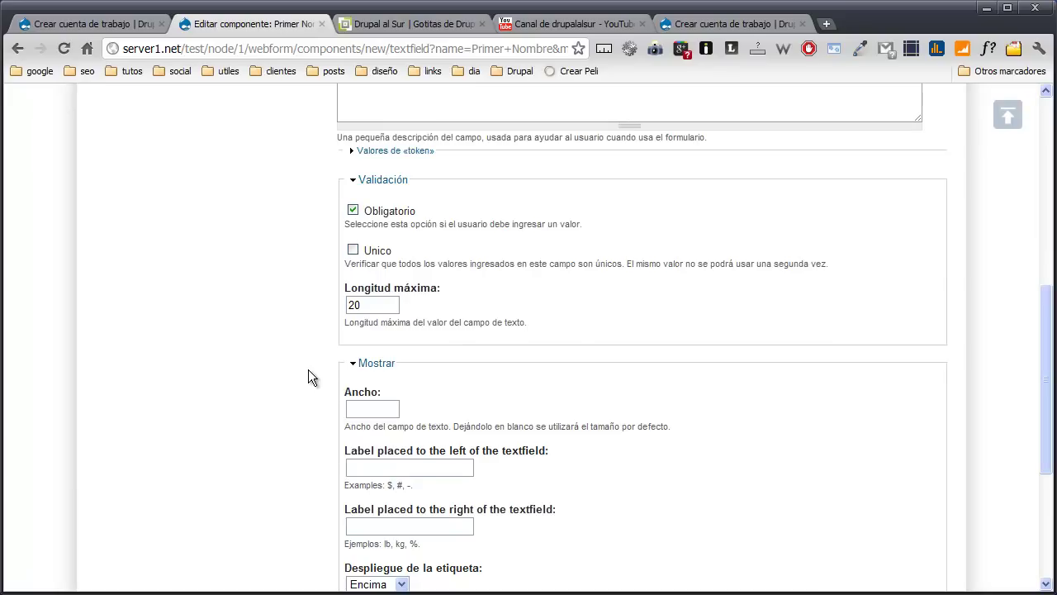
Step: Set the Primer Nombre field's display width (Ancho) to 20, comparing it with the field in the sample form
scroll(308, 369, "down", 2)
left_click(371, 243)
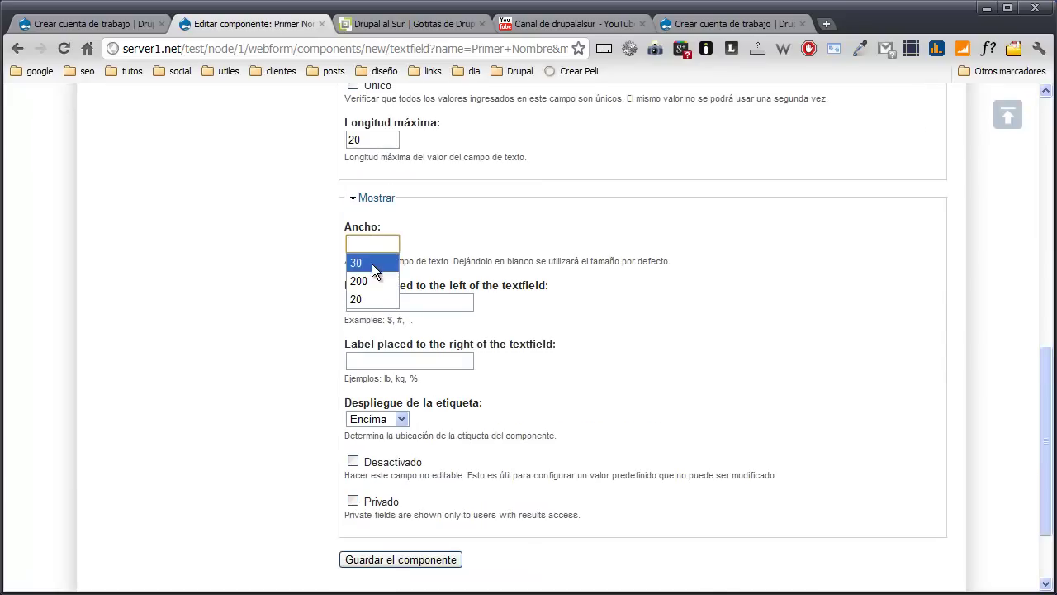
left_click(371, 299)
left_click(140, 24)
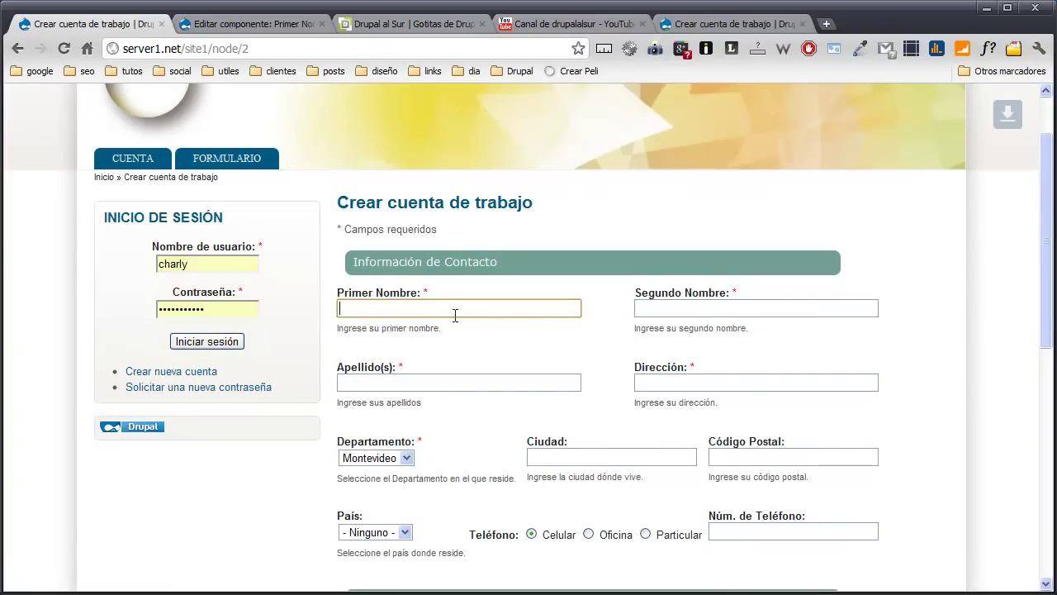
left_click(276, 25)
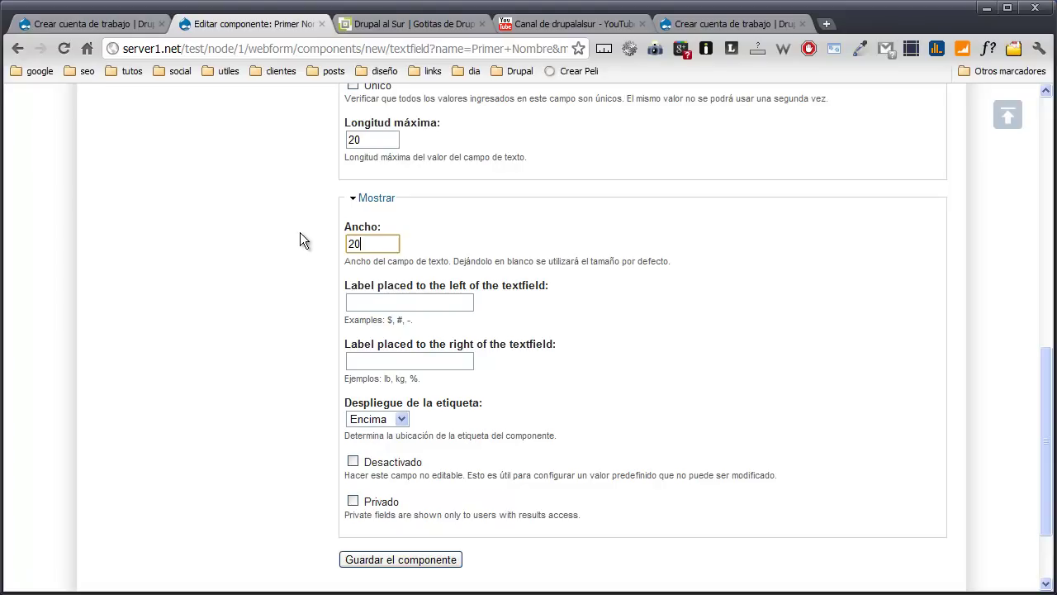
Step: Examine the label options beside the textfield and compare them with the Primer Nombre field in the sample form
left_click(359, 303)
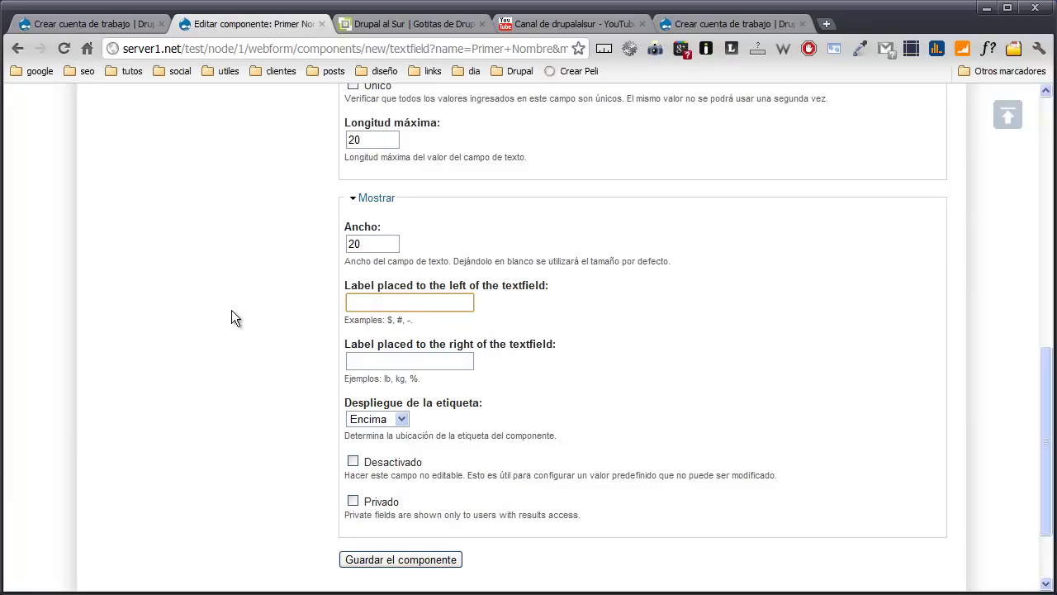
left_click(377, 359)
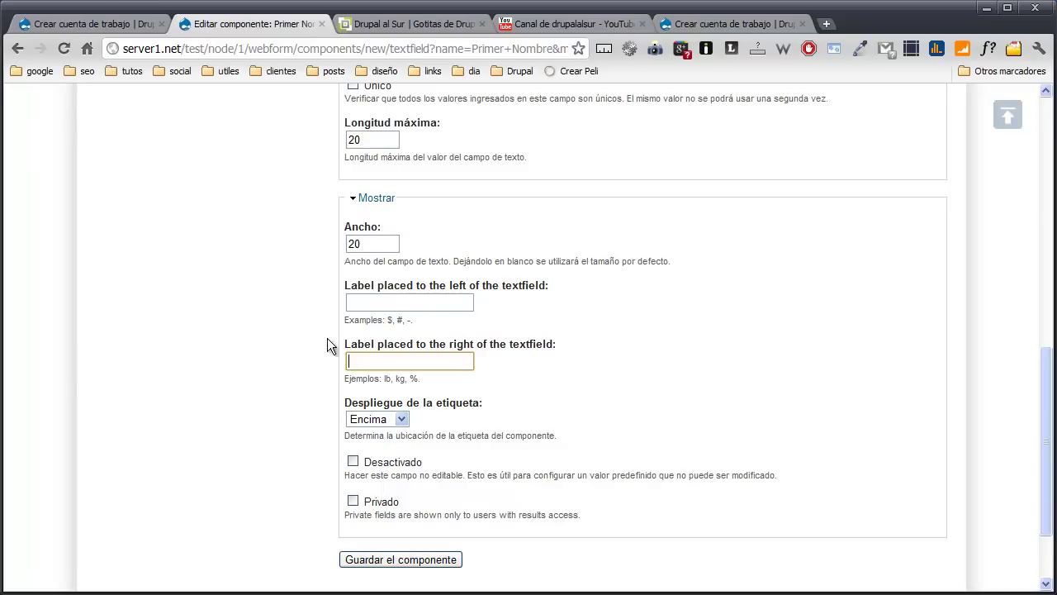
left_click(85, 23)
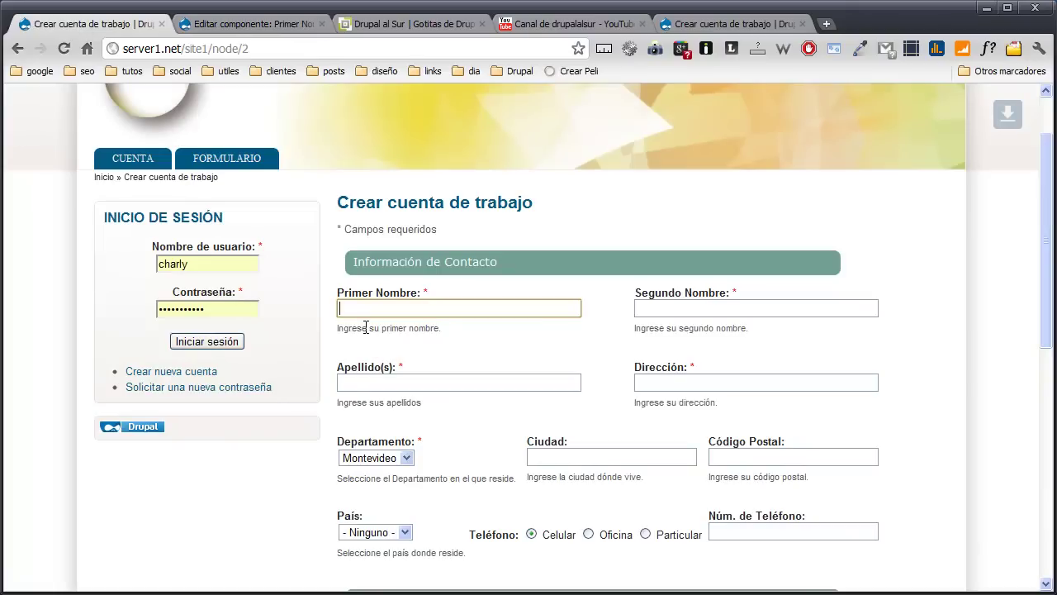
left_click(222, 26)
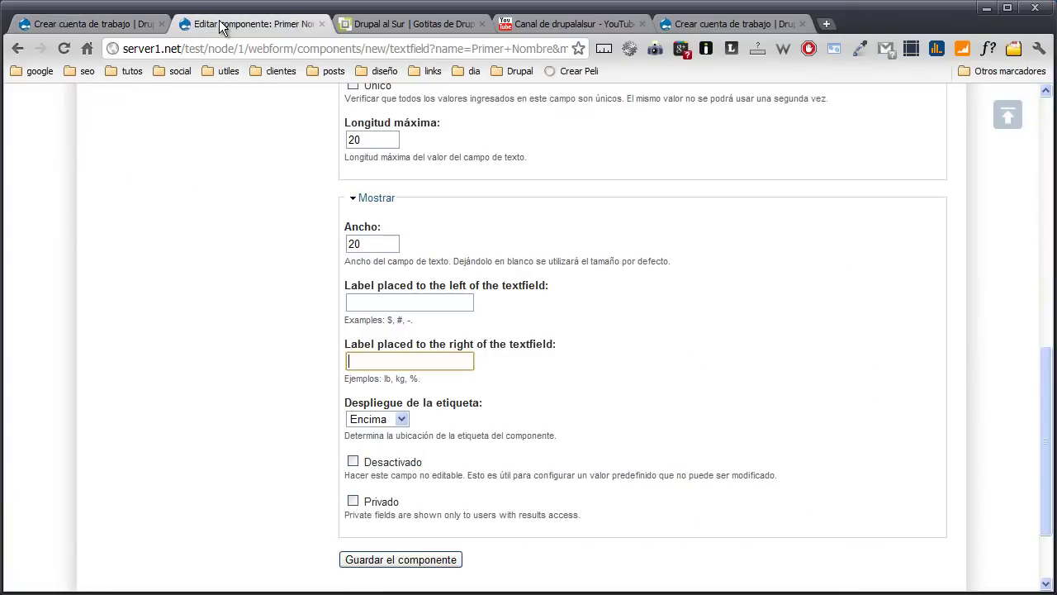
Step: Keep the label display as Encima after comparing label placements in the sample form, and save the Primer Nombre component
left_click(401, 419)
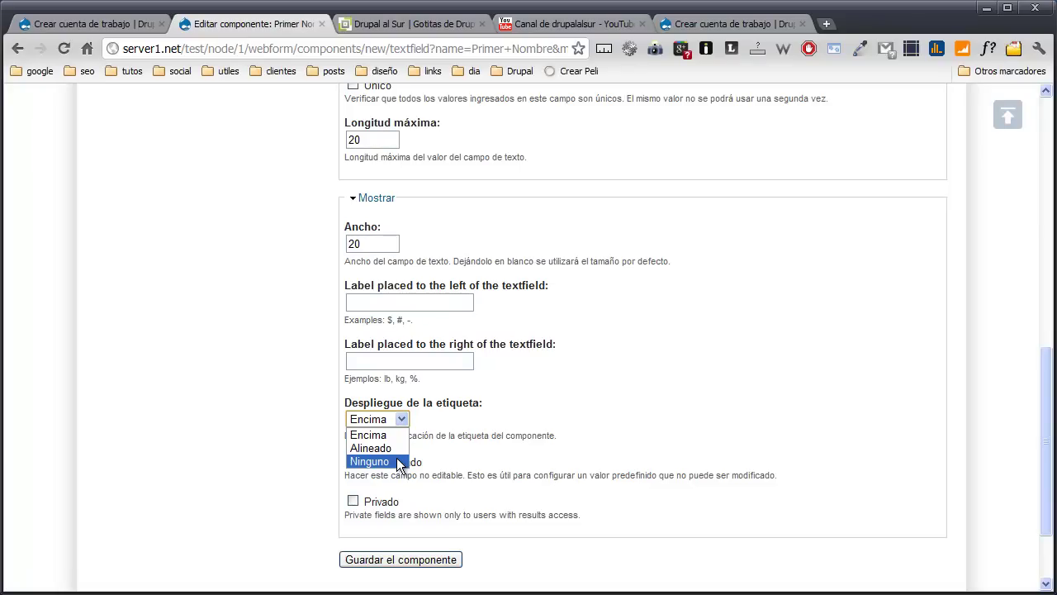
left_click(252, 374)
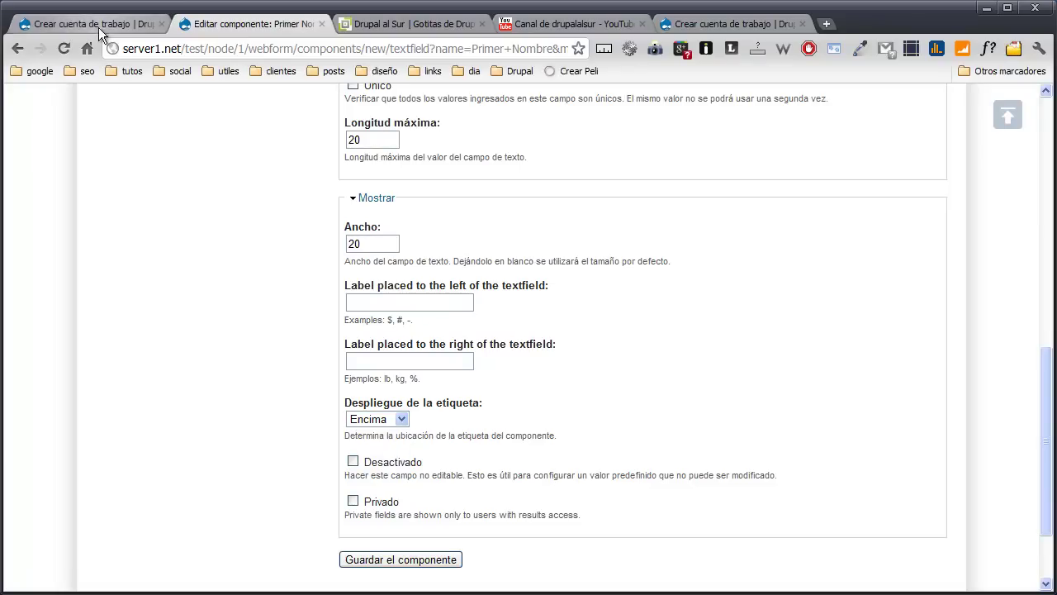
left_click(98, 25)
left_click_drag(342, 292, 432, 292)
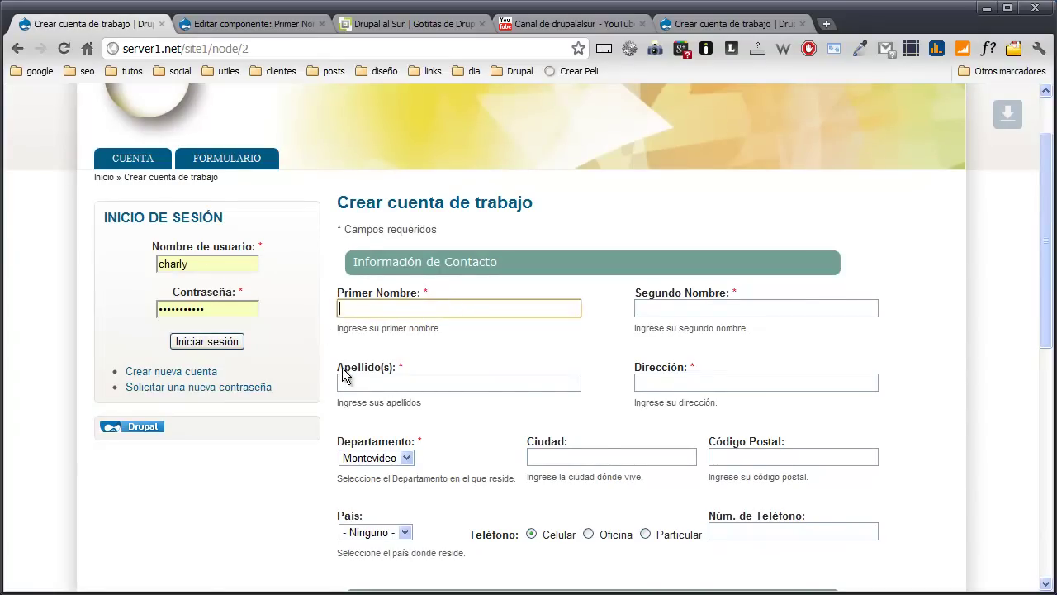
scroll(355, 380, "down", 1)
left_click_drag(468, 452, 514, 451)
left_click(214, 30)
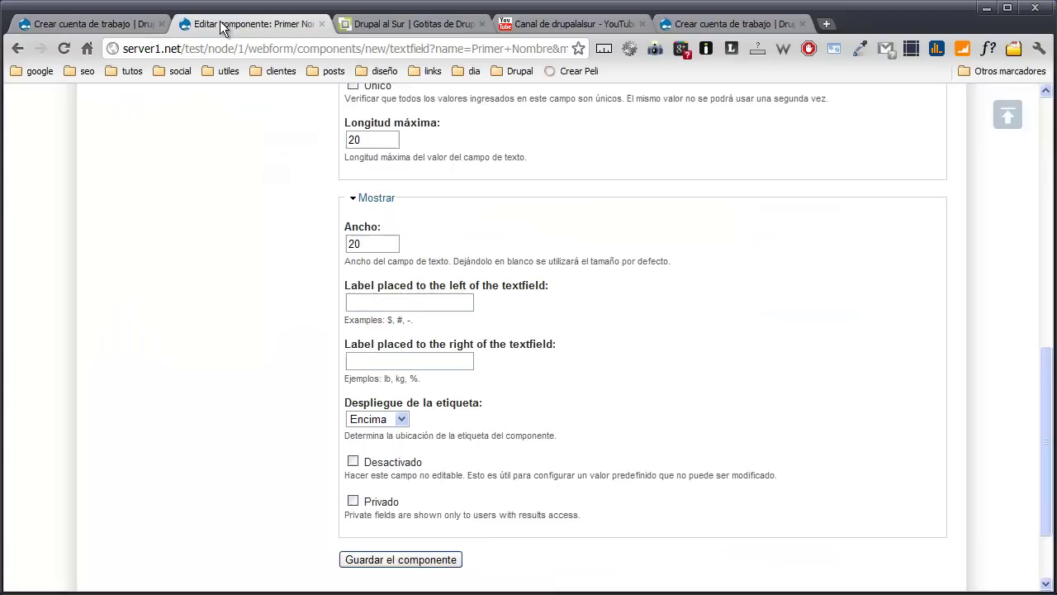
scroll(270, 289, "down", 2)
left_click(380, 453)
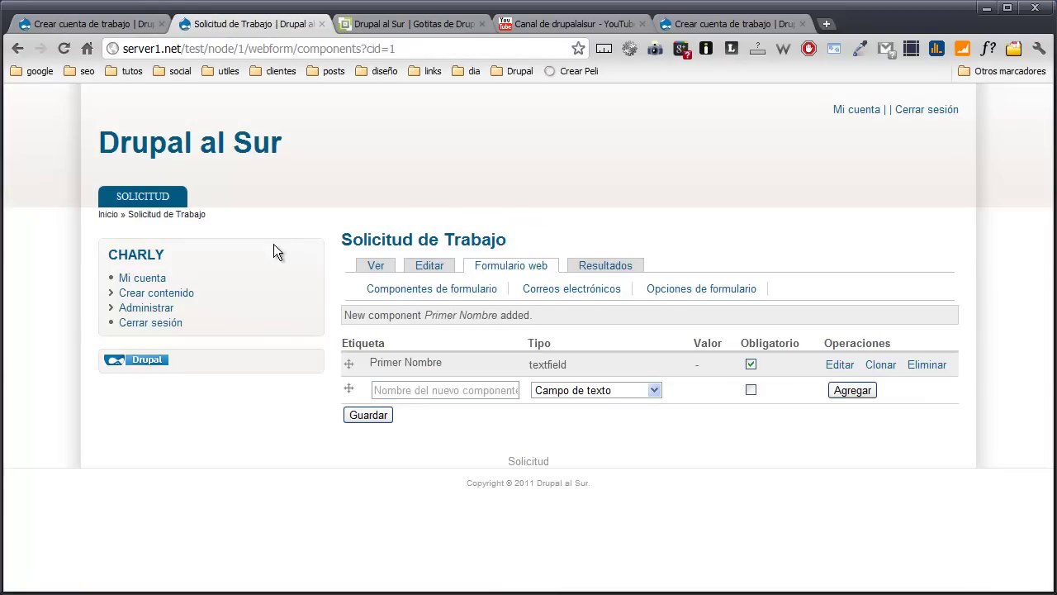
Step: Check the Segundo Nombre field in the sample form and clone the Primer Nombre component
left_click(139, 25)
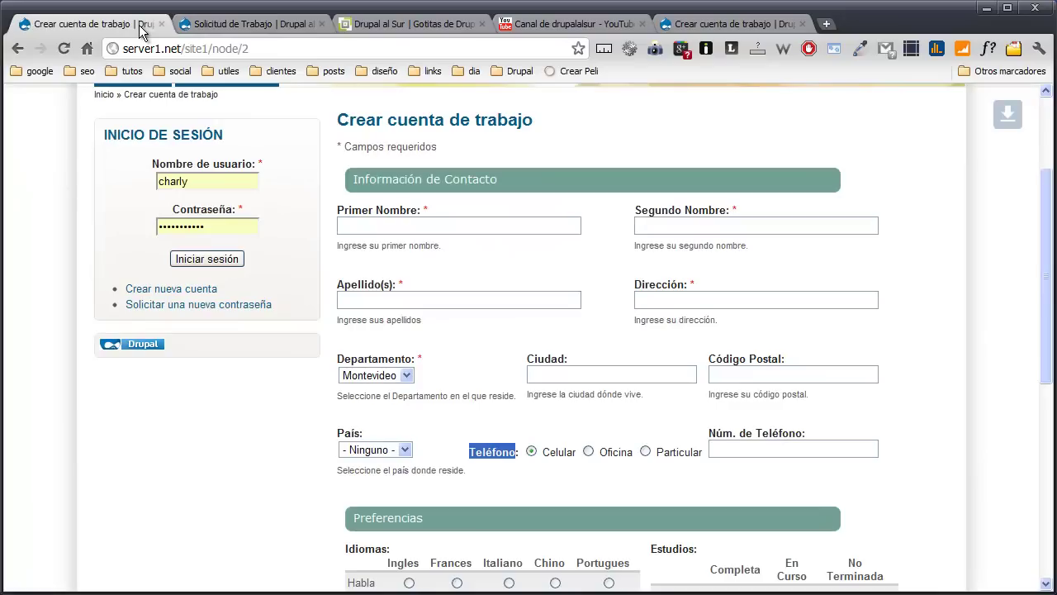
left_click(664, 229)
left_click(223, 25)
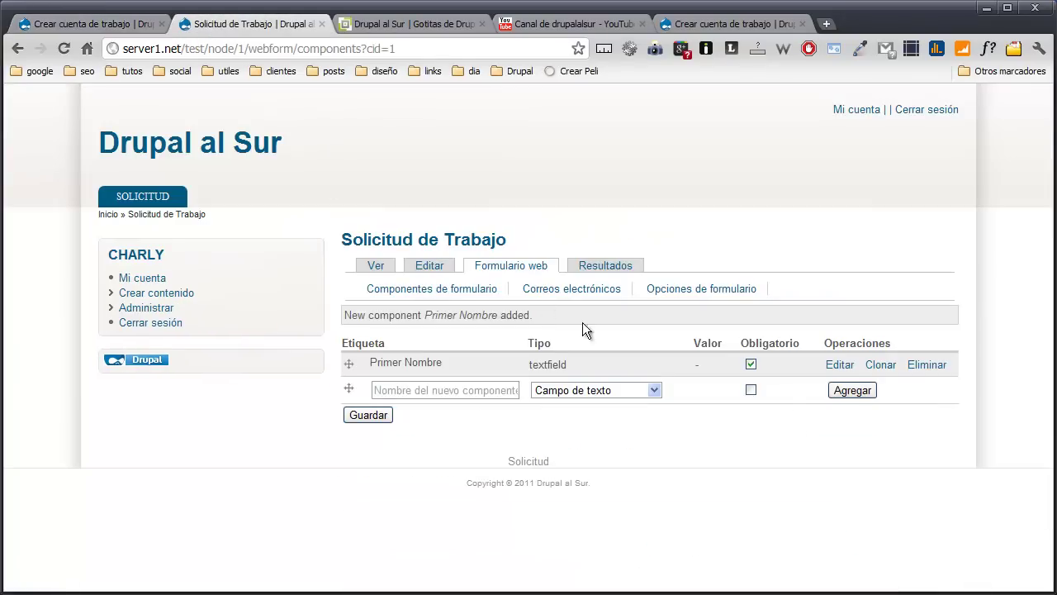
left_click(878, 376)
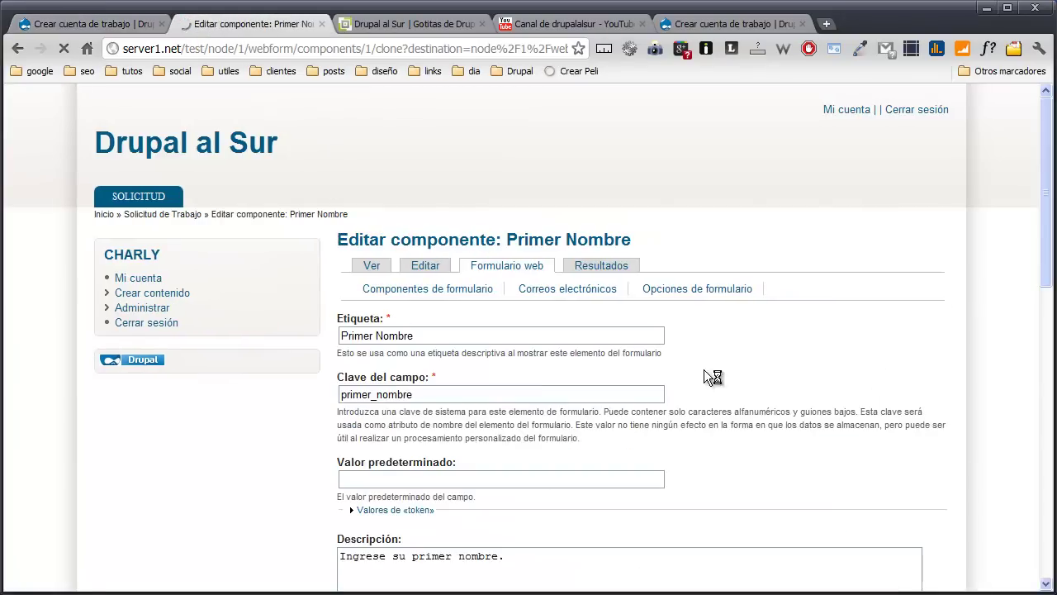
Step: Change the cloned component's description to "Ingrese su segundo nombre."
scroll(365, 386, "down", 4)
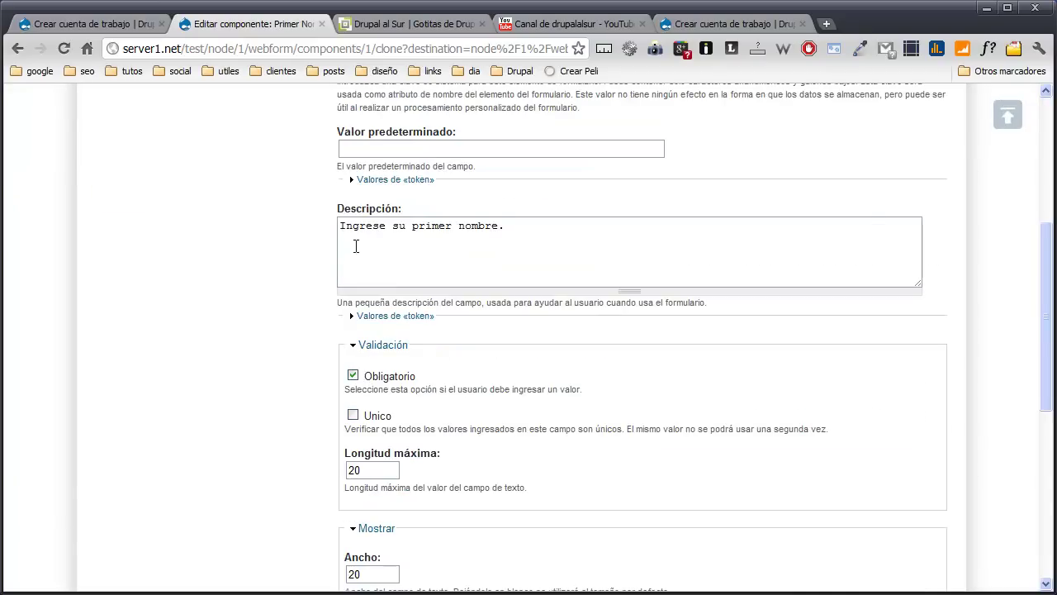
left_click(419, 227)
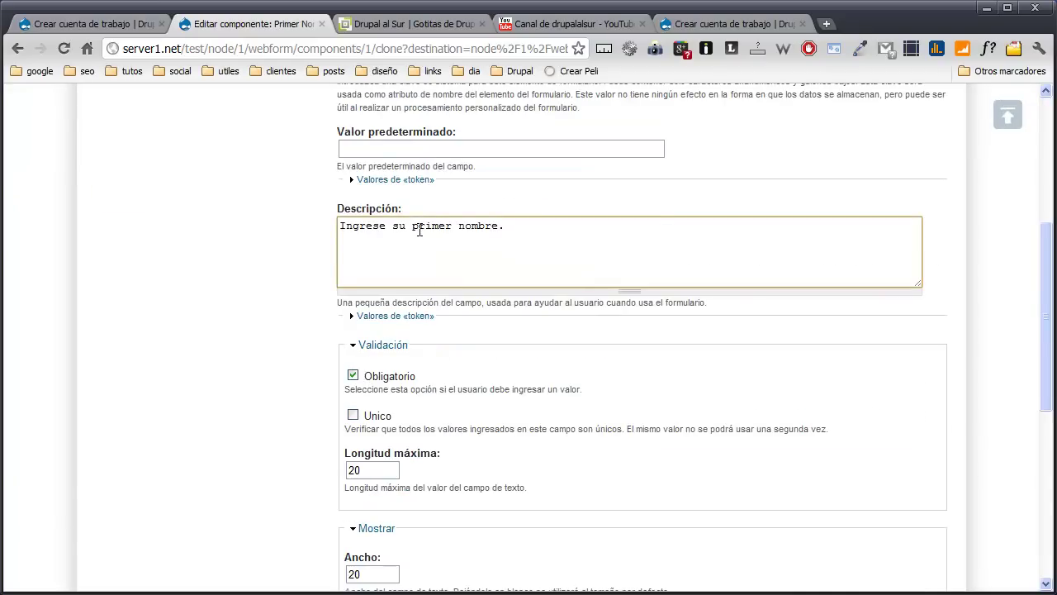
double_click(419, 227)
type("segundo")
Step: Review the cloned component's validation and display settings and try to save it
scroll(328, 291, "down", 2)
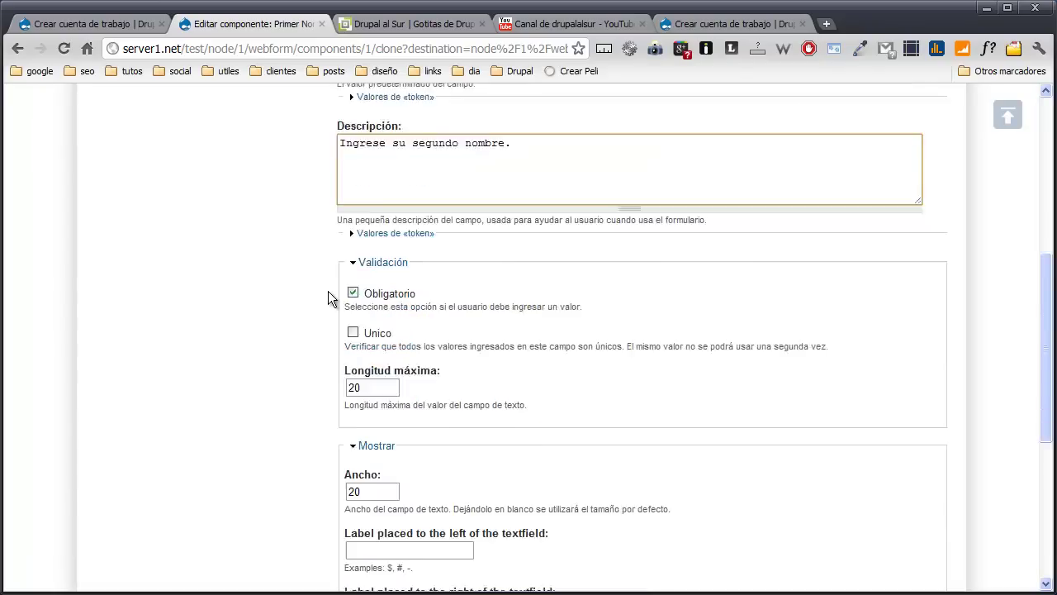
scroll(401, 352, "down", 1)
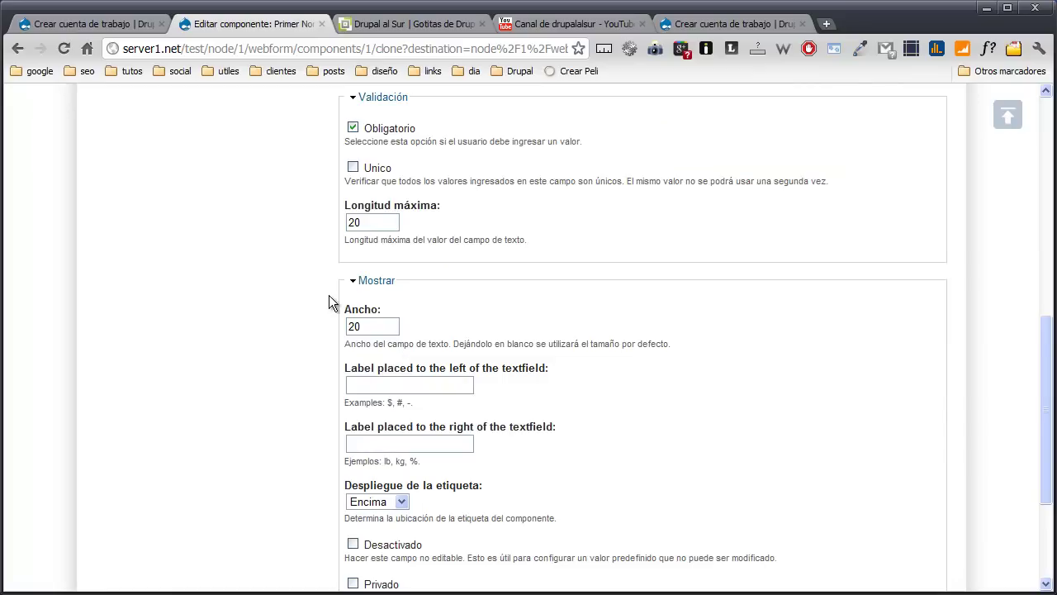
scroll(329, 301, "down", 3)
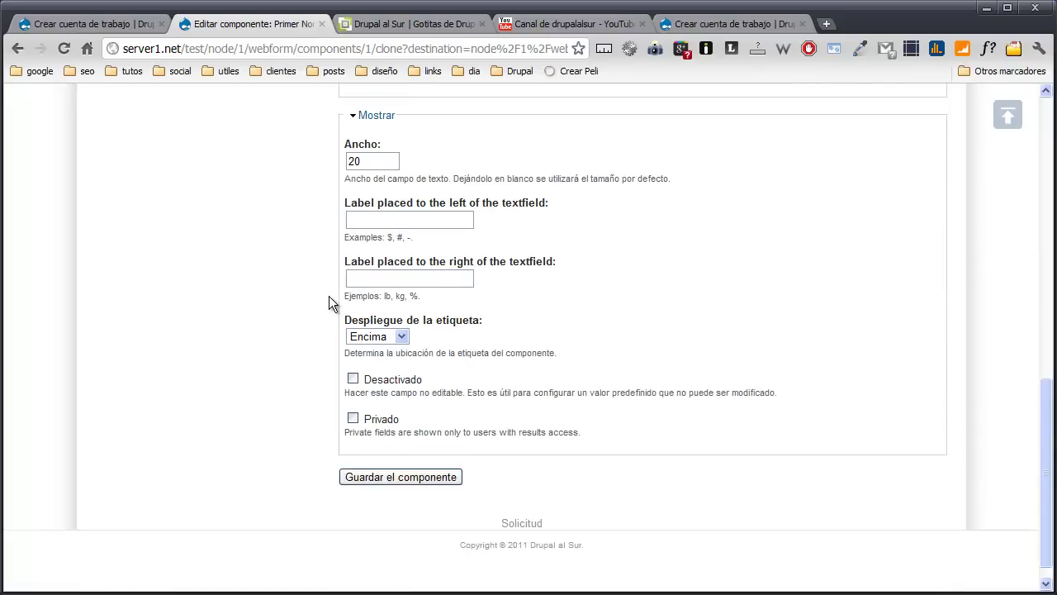
left_click(372, 452)
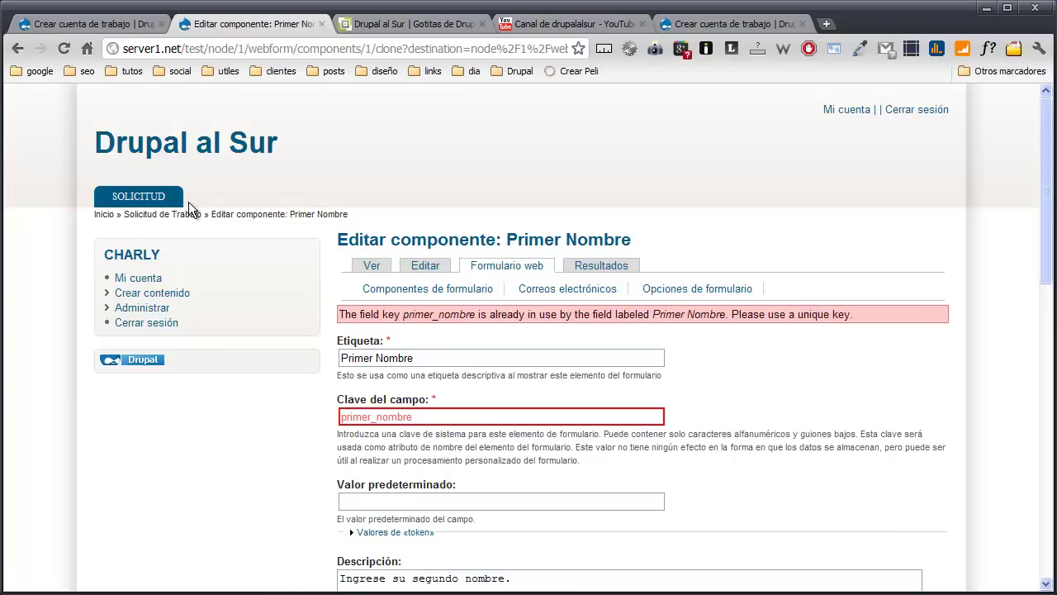
Step: Set the cloned component's field key to segundo_nombre and its label to "Segundo Nombre"
double_click(350, 419)
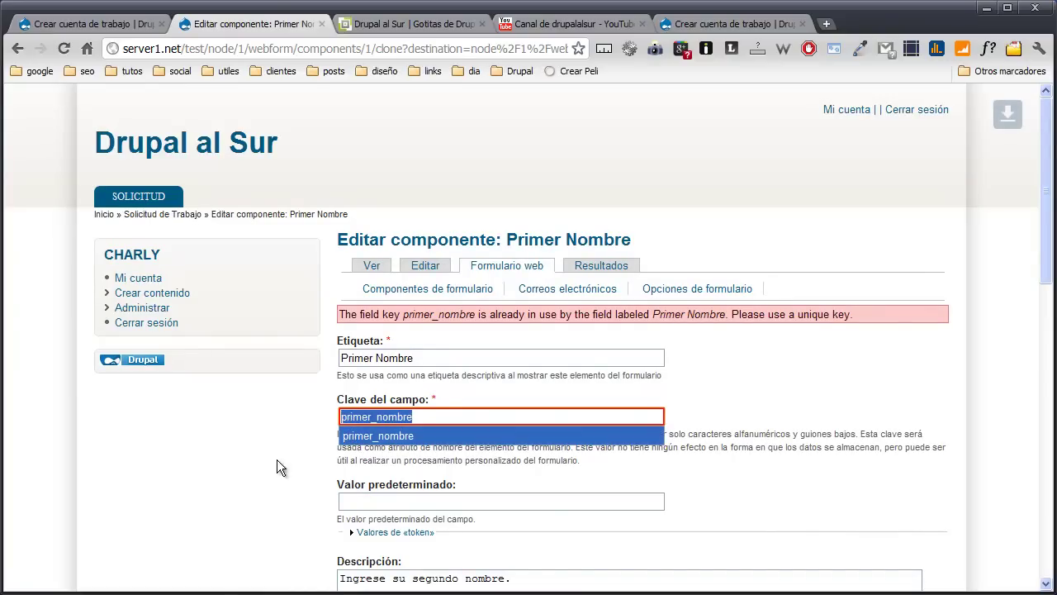
left_click(350, 420)
double_click(350, 419)
left_click(350, 420)
left_click_drag(371, 420, 325, 420)
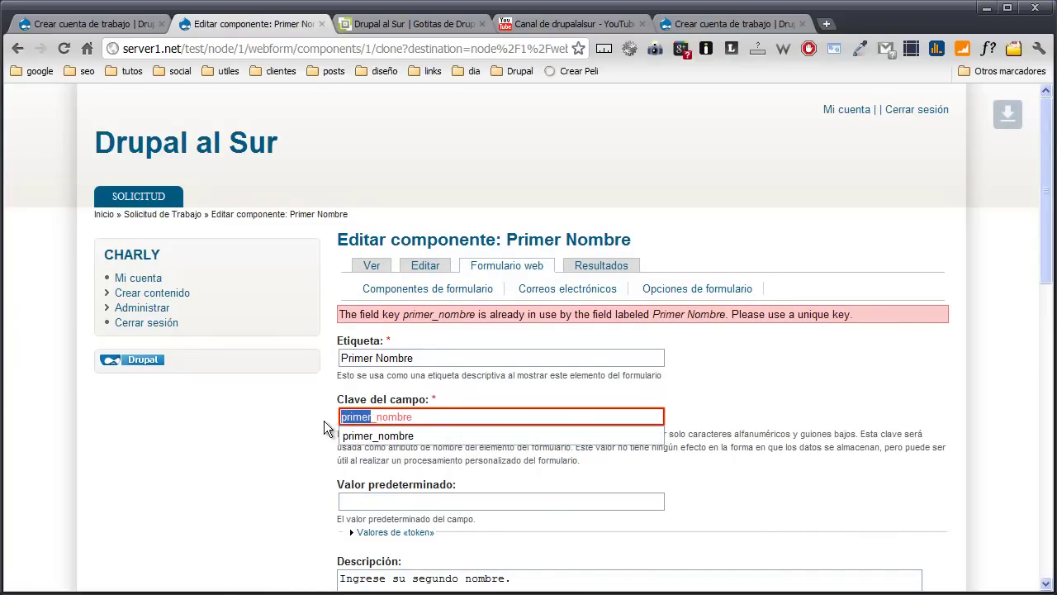
type("segundo")
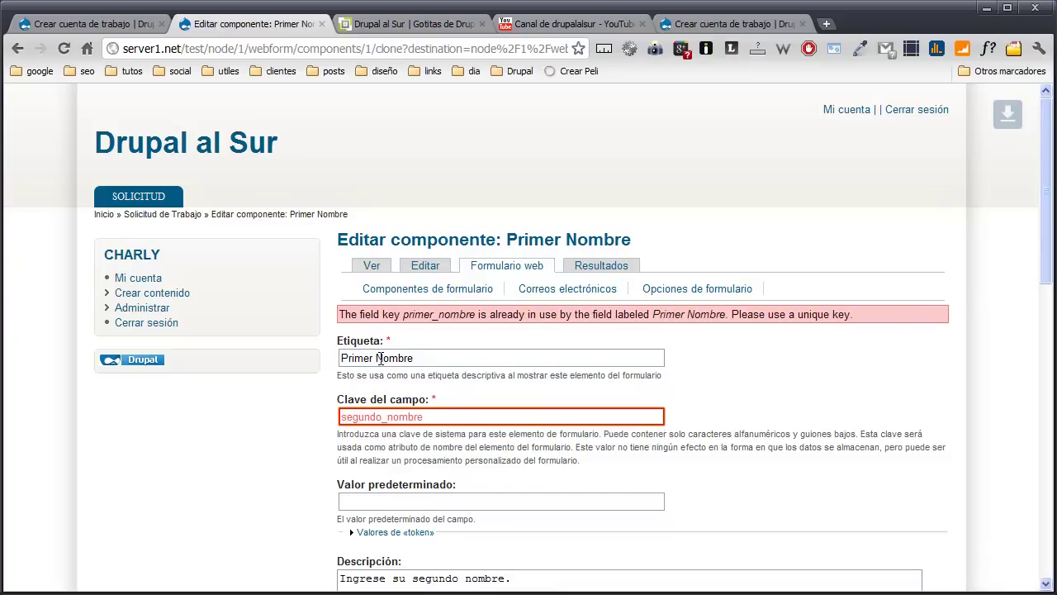
left_click_drag(376, 357, 328, 365)
type("Segundo")
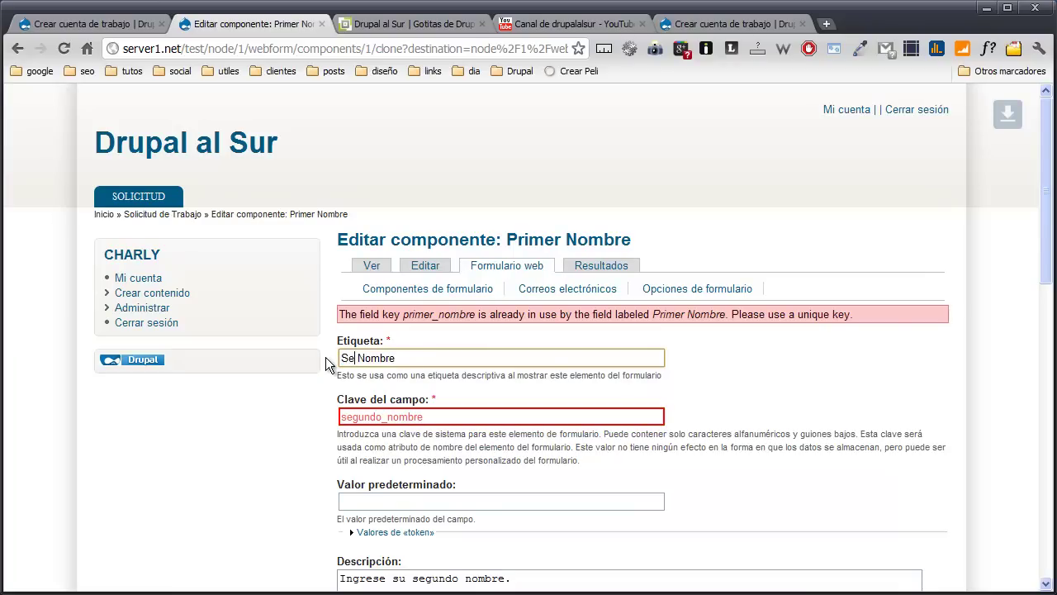
Step: Review the cloned component's remaining settings and save it as Segundo Nombre
scroll(326, 364, "down", 10)
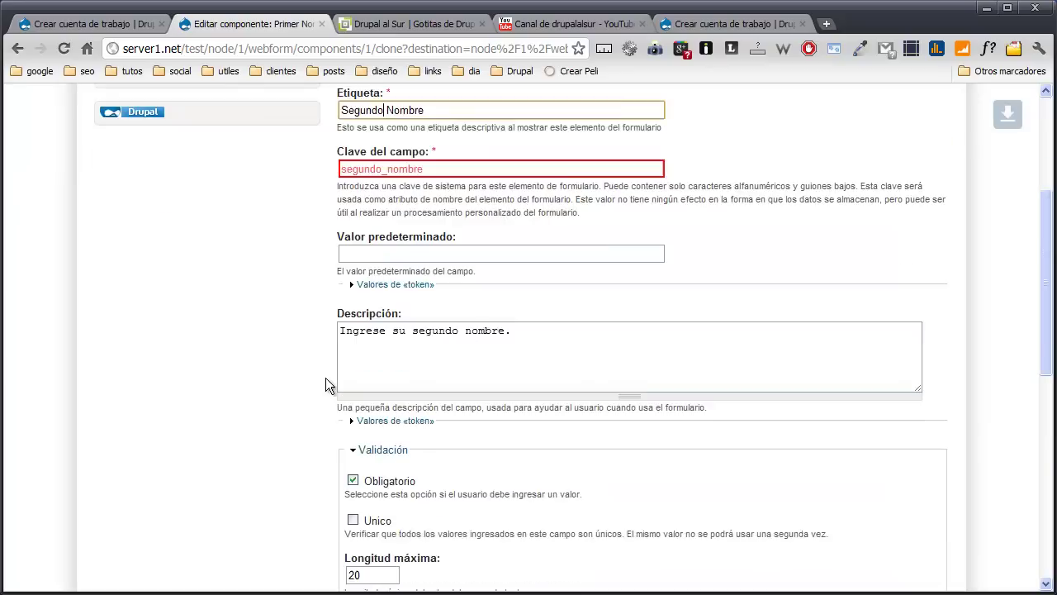
scroll(349, 369, "up", 4)
scroll(349, 360, "up", 3)
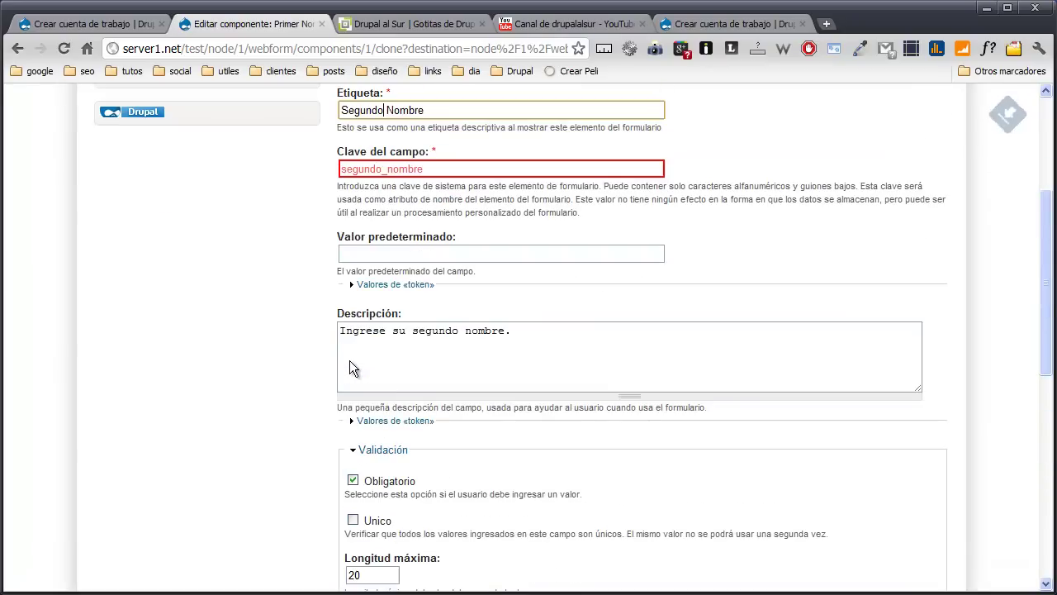
scroll(350, 366, "down", 7)
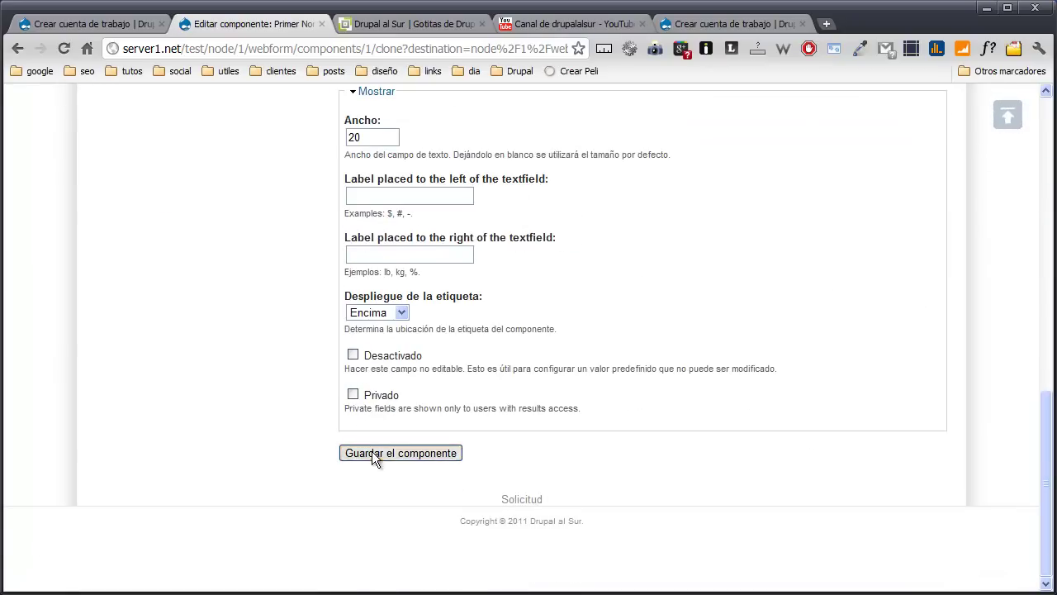
left_click(373, 452)
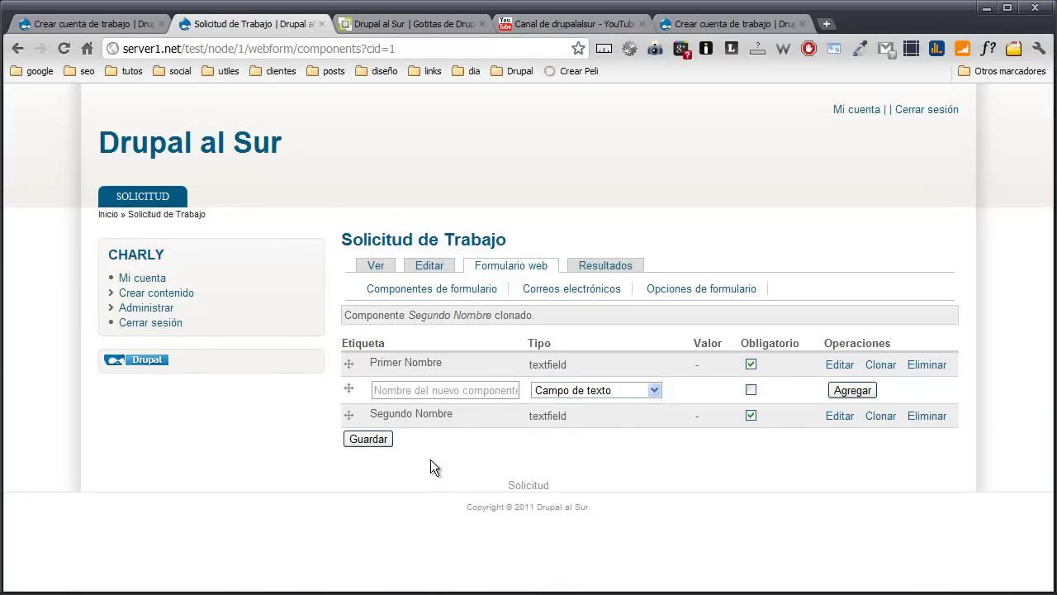
Step: Move Segundo Nombre directly below Primer Nombre, save the component order, and open the form's public view in a new tab
left_click_drag(348, 415, 346, 394)
left_click(376, 457)
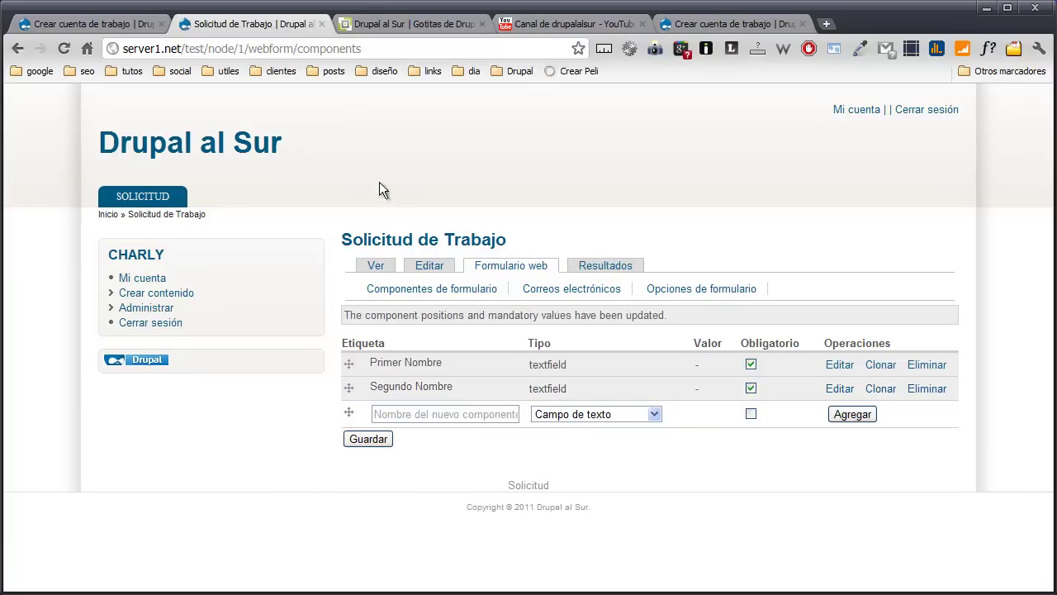
right_click(377, 272)
left_click(413, 279)
left_click(352, 23)
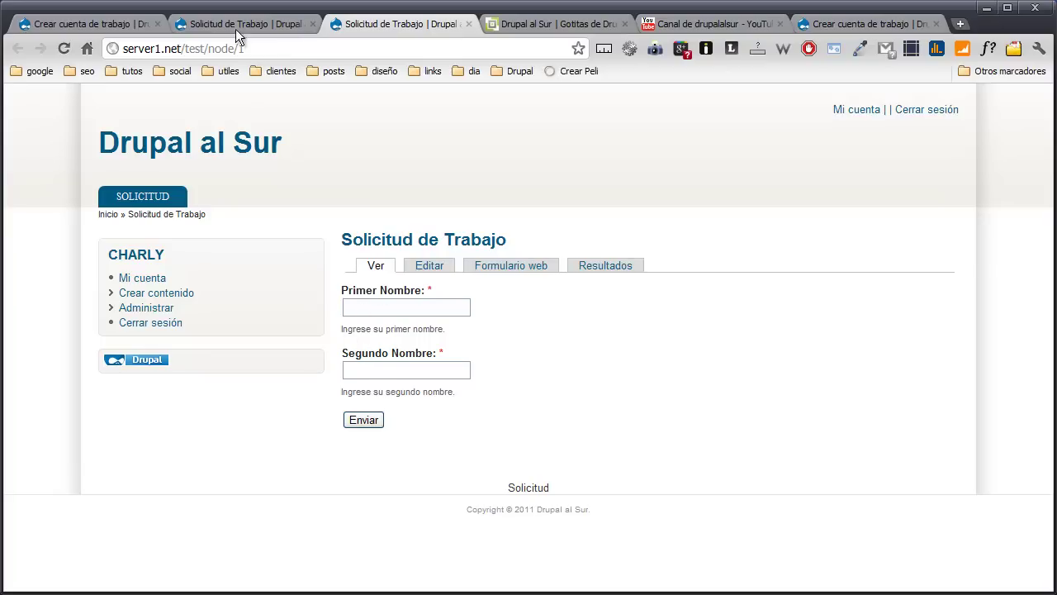
Step: Check the next field in the sample job account form and clone the Segundo Nombre component
left_click(99, 25)
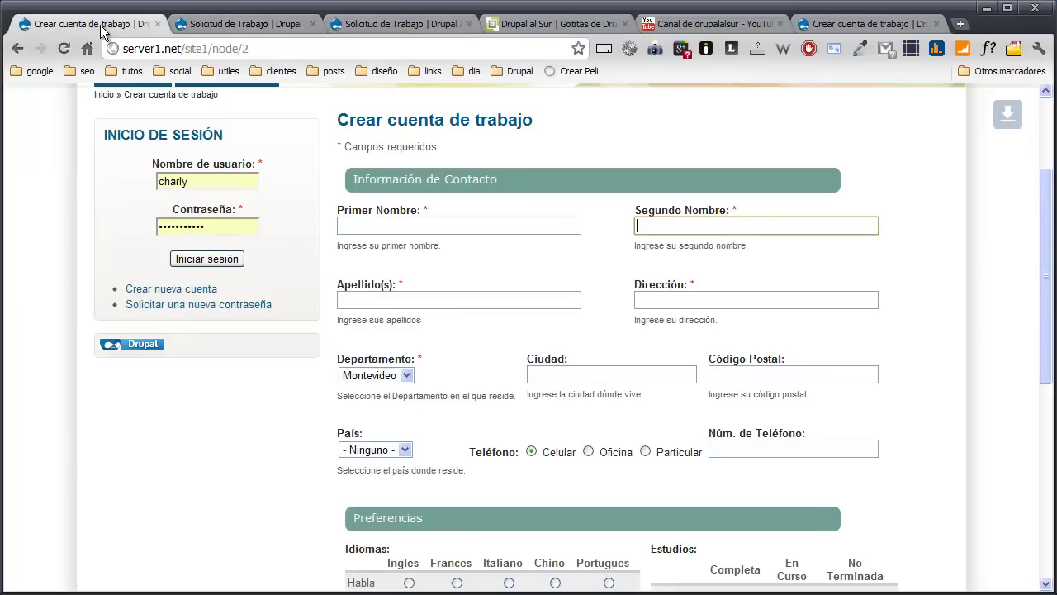
left_click(235, 24)
left_click(376, 414)
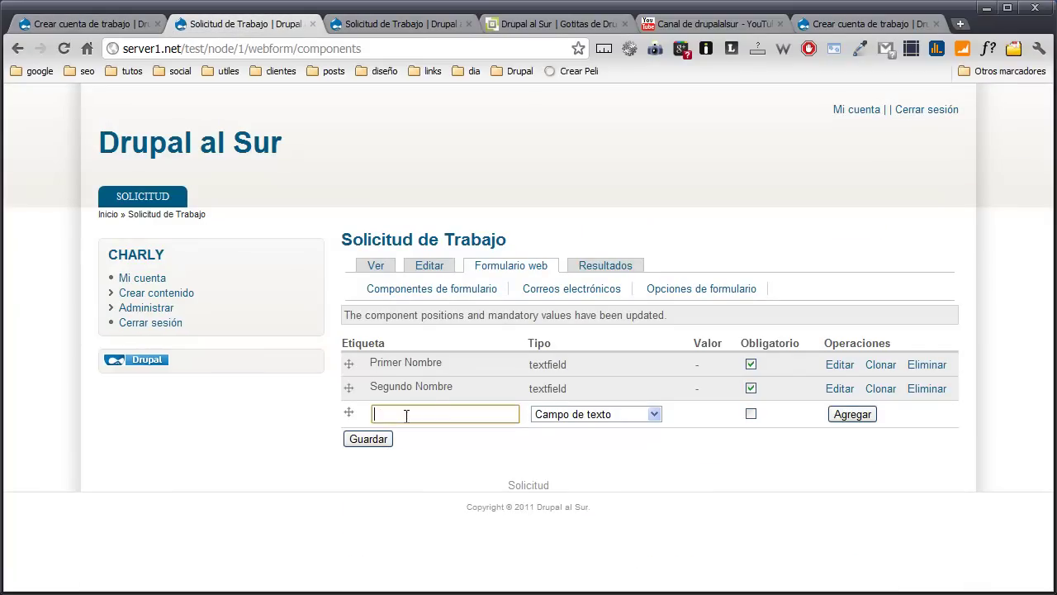
left_click(879, 389)
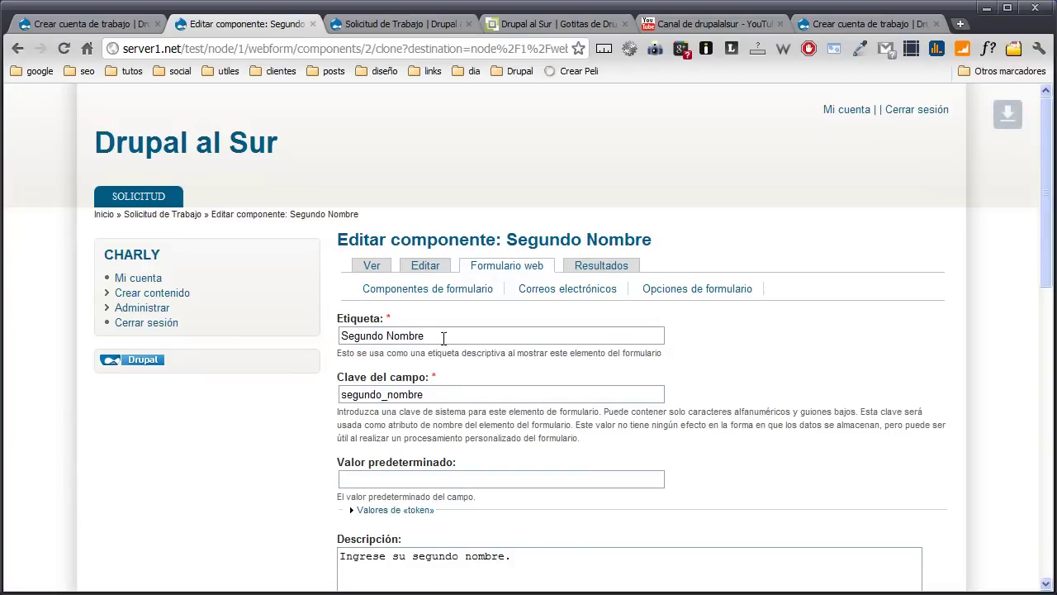
Step: Set the cloned component's label to "Apellido(s)" and its field key to apellidos
left_click_drag(443, 338, 304, 331)
type("Apell")
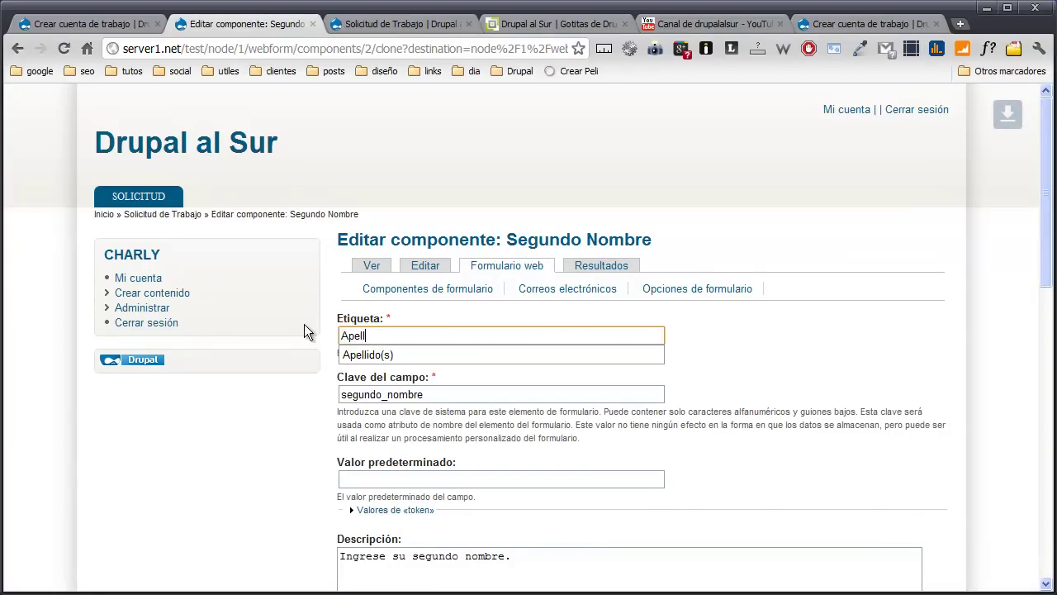
key("Down")
key("Return")
key("Tab")
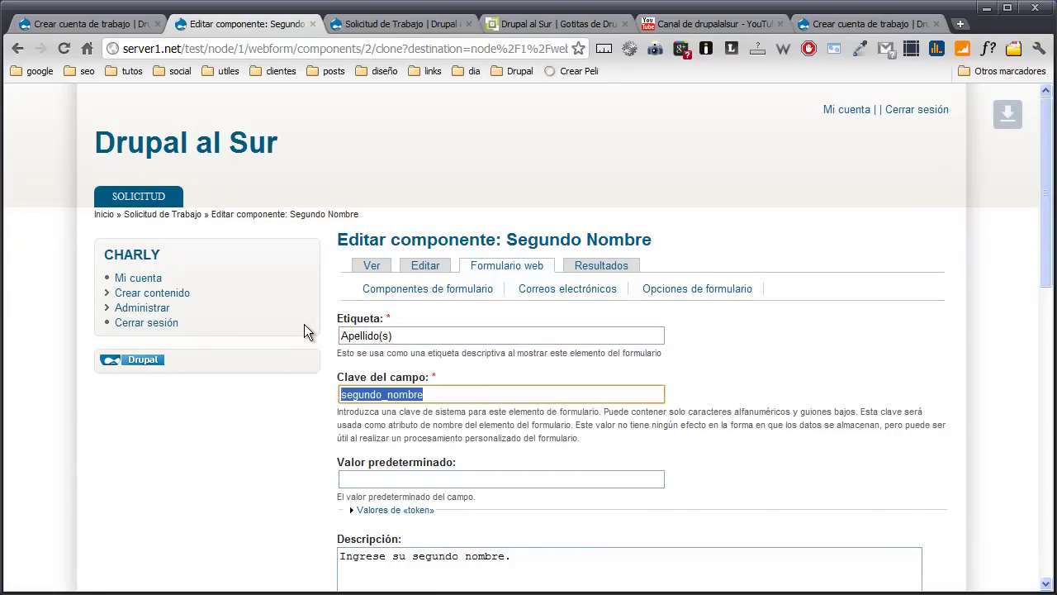
type("a")
key("Down")
key("Down")
key("Return")
key("Tab")
Step: Change the Apellido(s) component's description to "Ingrese sus apellidos." and save the component
scroll(304, 324, "down", 2)
left_click_drag(412, 390, 502, 399)
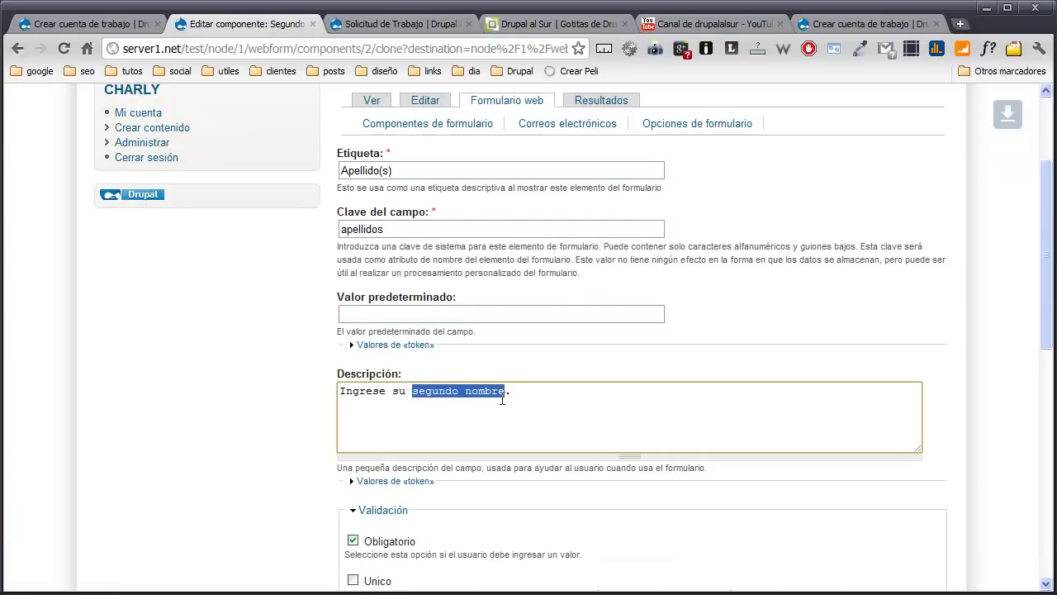
key("BackSpace")
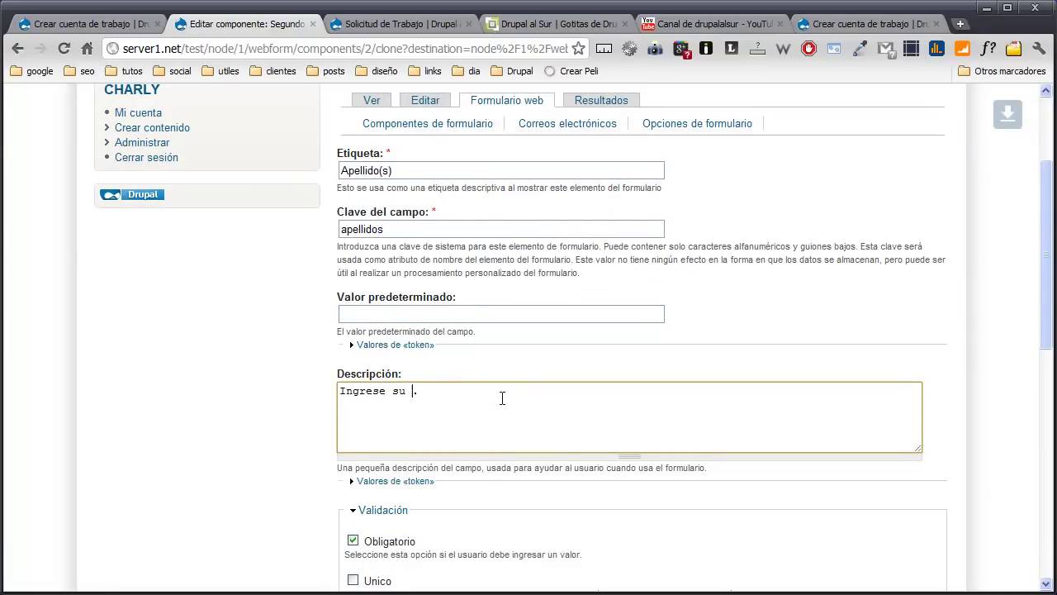
type("s apellidos")
scroll(496, 400, "down", 4)
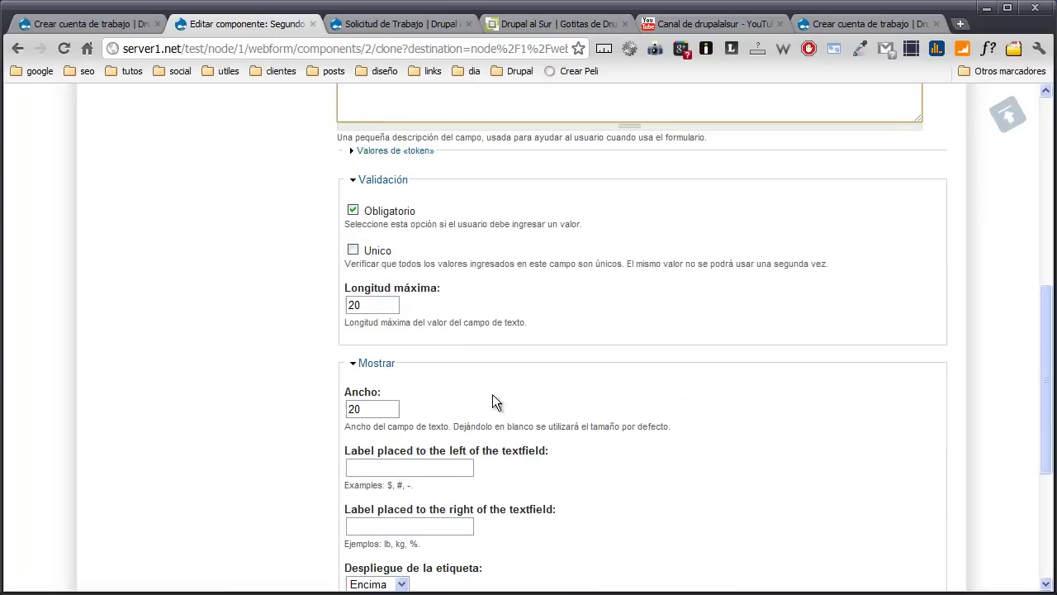
scroll(325, 408, "down", 3)
left_click(358, 454)
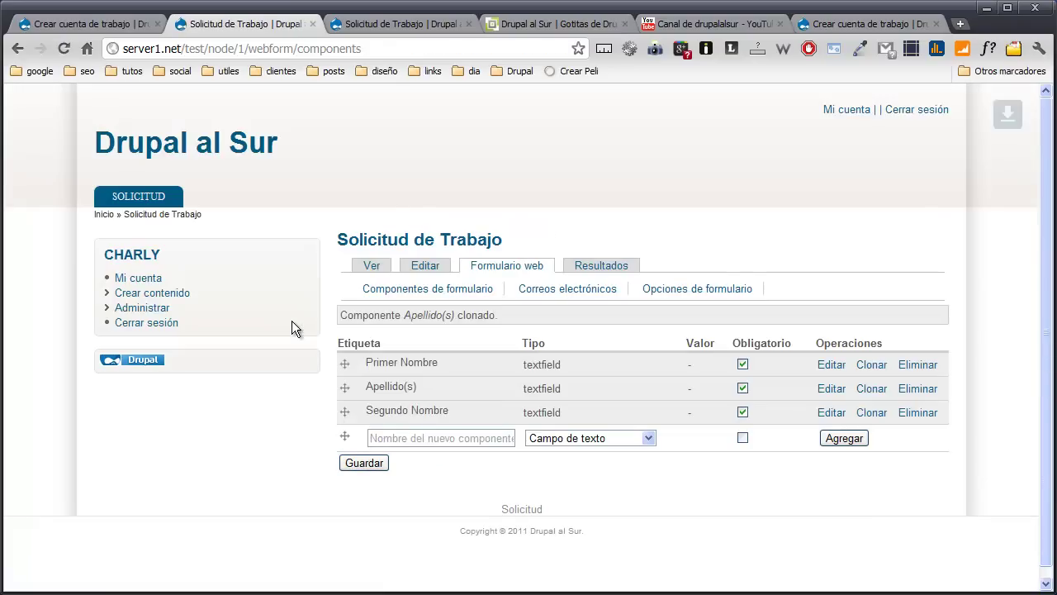
Step: Reload the form's public view and check the Apellido(s) field
left_click(389, 22)
left_click(64, 48)
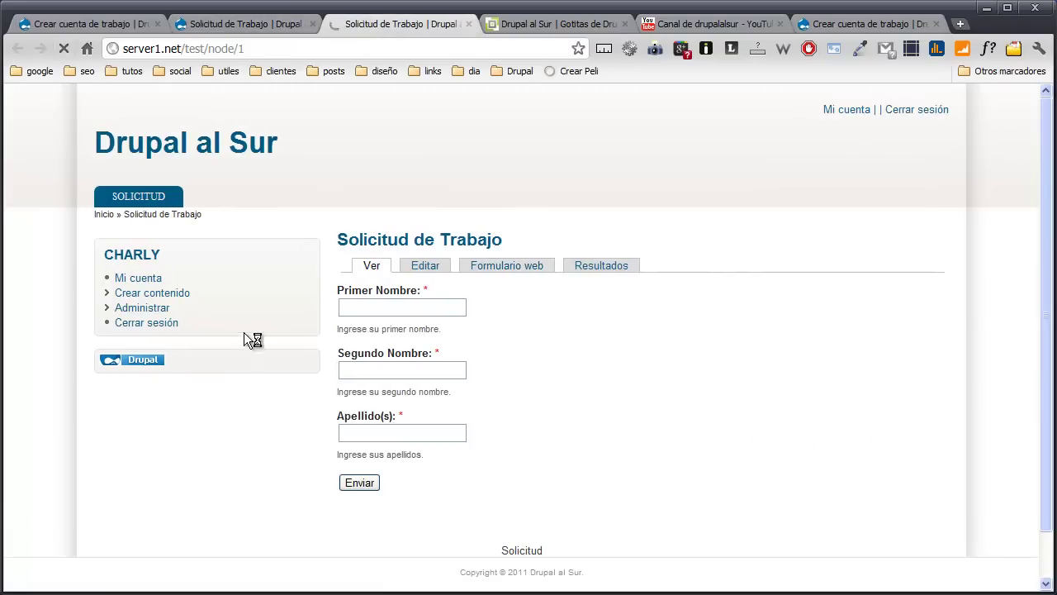
left_click(436, 433)
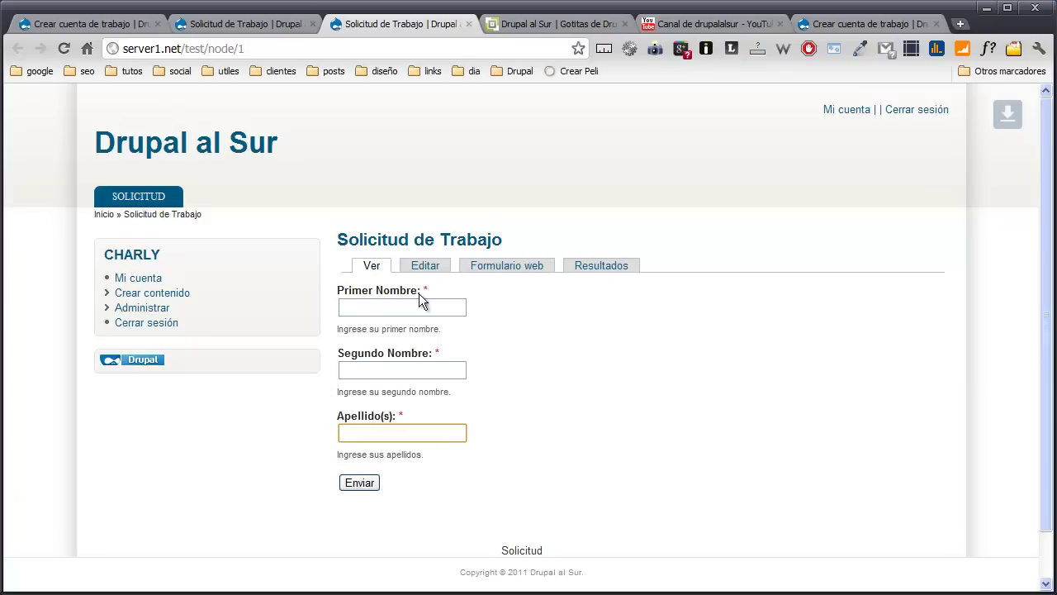
Step: Check the Dirección field in the sample form and clone the Segundo Nombre component for it
left_click(89, 25)
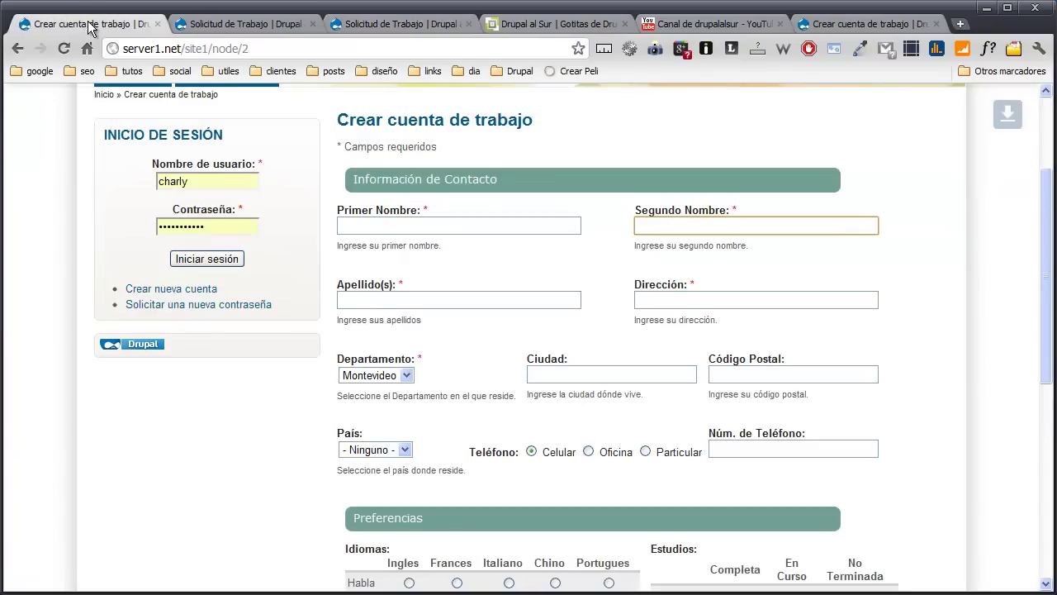
left_click(672, 299)
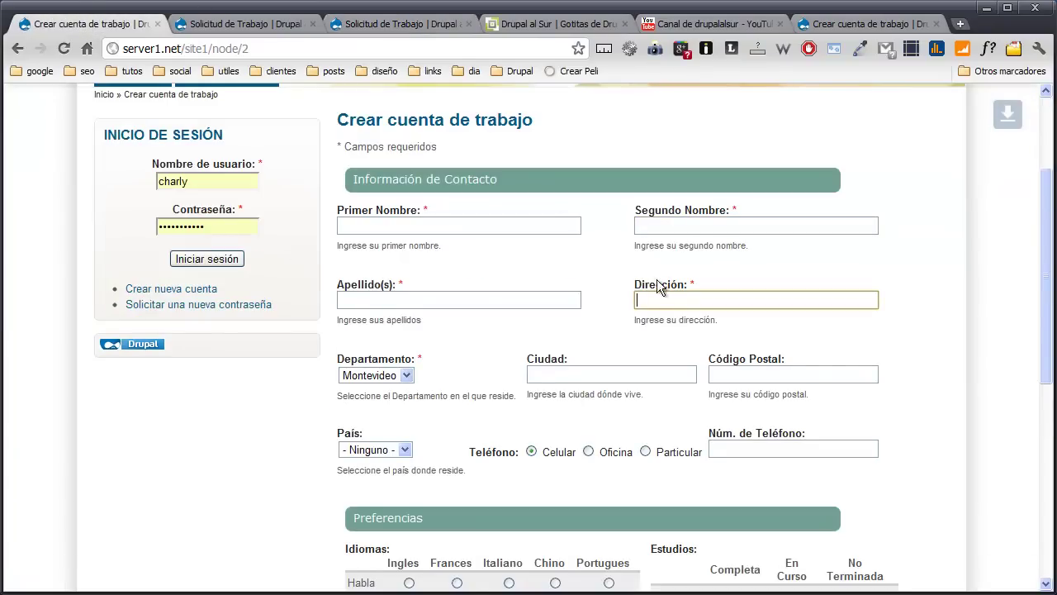
left_click(239, 24)
left_click(871, 412)
Step: Set the cloned component's label to "Dirección" and its field key to direccion
left_click_drag(432, 335, 234, 339)
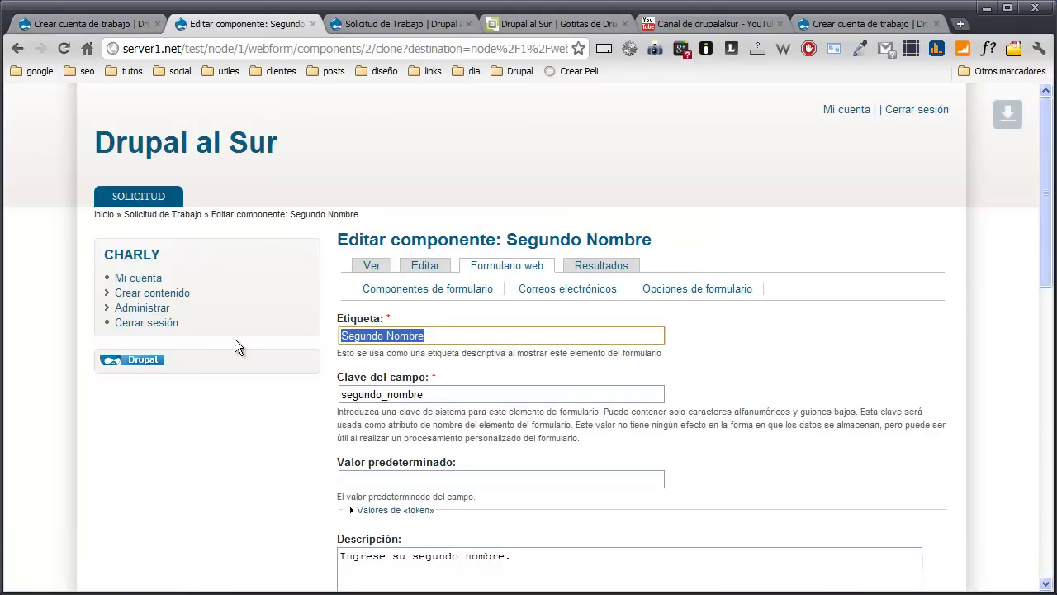
type("Direcci")
key("Down")
key("Down")
key("Tab")
type("di")
key("Down")
key("Down")
key("Return")
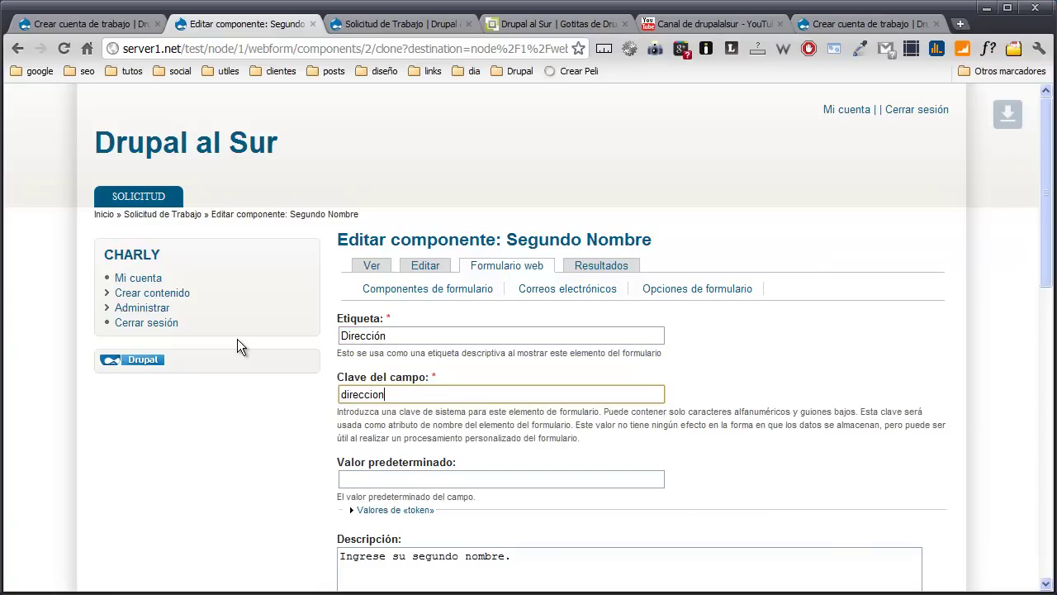
Step: Change the Dirección component's description to "Ingrese su dirección." and save the component
scroll(239, 340, "down", 2)
left_click(416, 388)
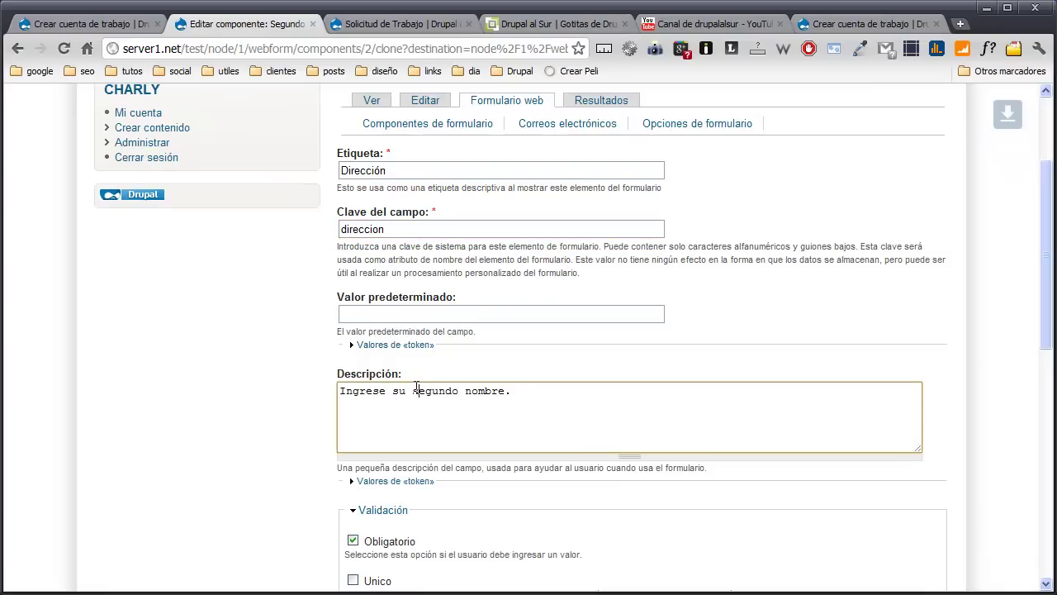
left_click_drag(416, 389, 503, 403)
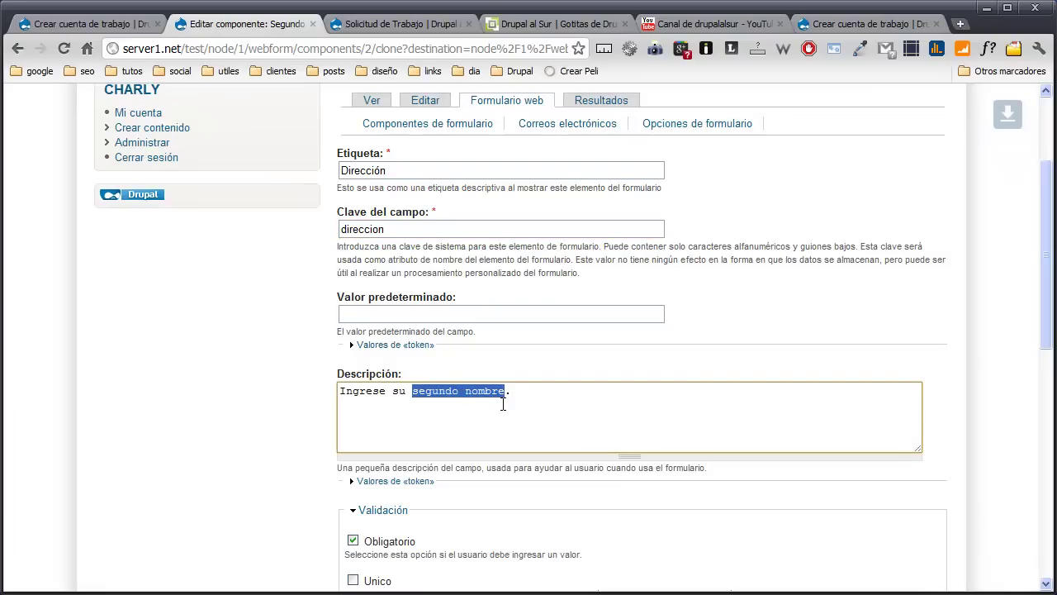
type("dirección")
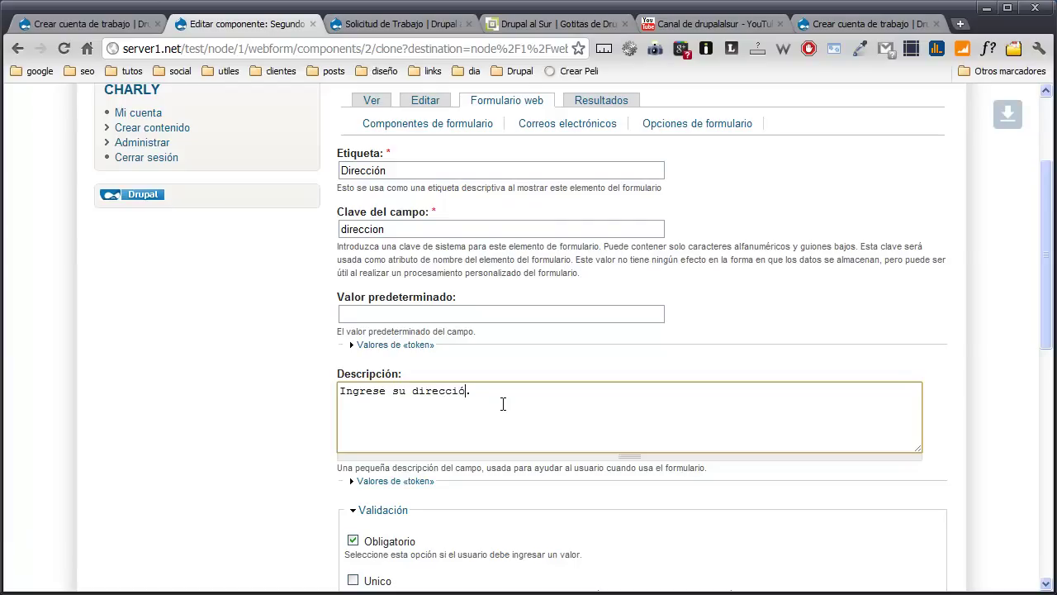
scroll(504, 421, "down", 7)
left_click(420, 476)
Step: Reload the form's public view and check the order of its fields
left_click(371, 25)
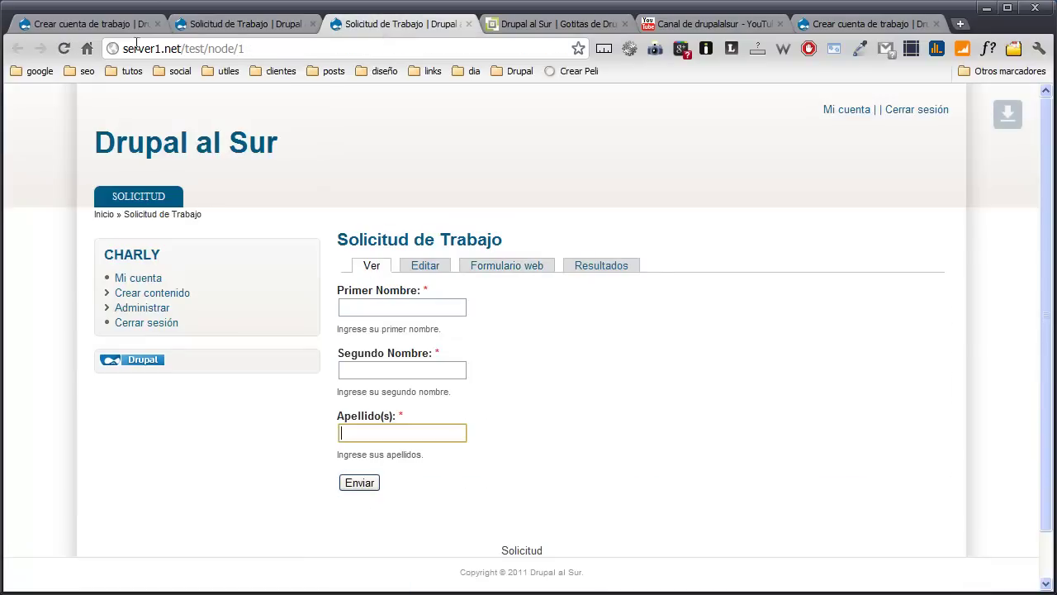
left_click(64, 48)
scroll(348, 469, "down", 3)
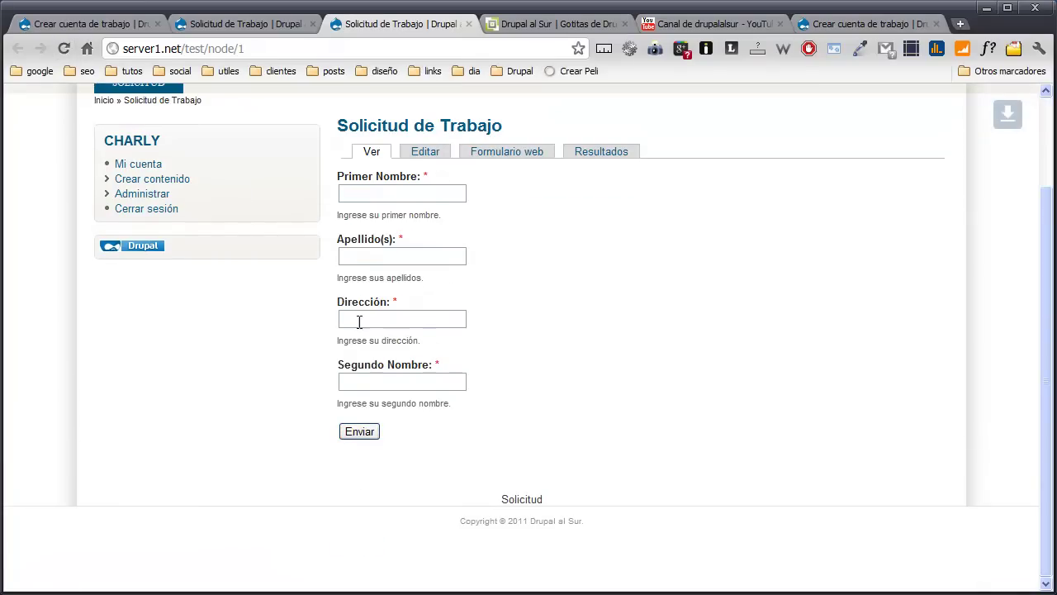
Step: Move the Dirección component below Segundo Nombre and save the component order
left_click(256, 25)
left_click_drag(343, 418, 342, 465)
left_click(365, 503)
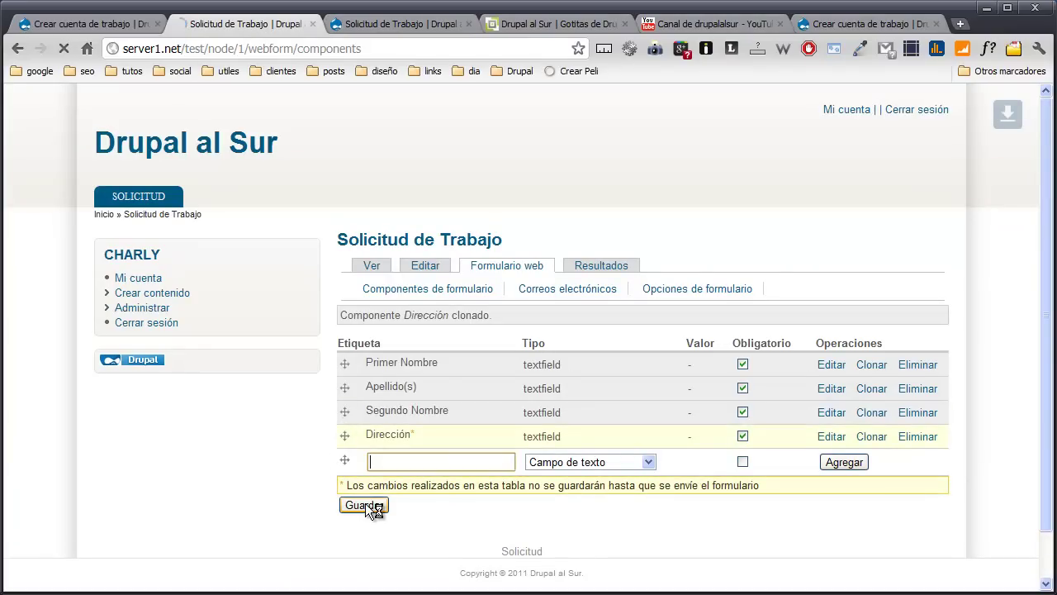
Step: Compare the sample form's remaining contact fields with the reloaded public view of Solicitud de Trabajo
left_click(122, 23)
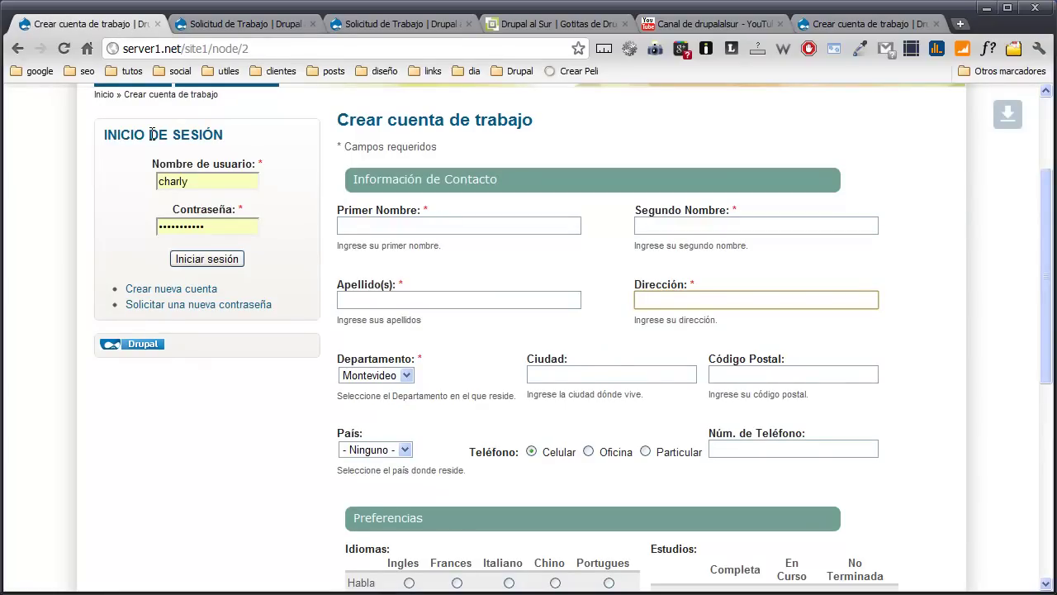
scroll(236, 231, "down", 2)
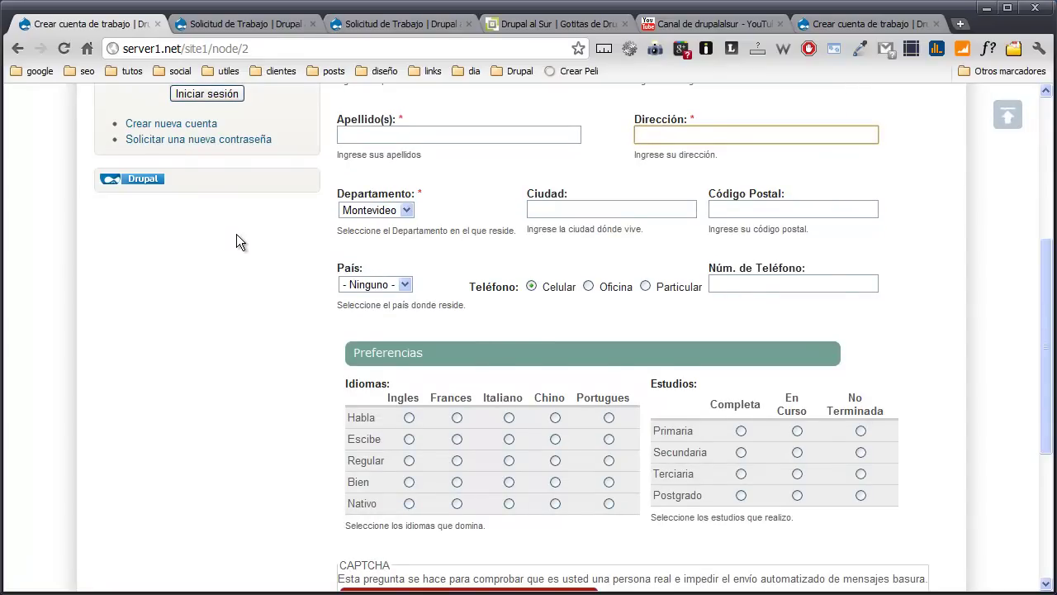
scroll(236, 234, "up", 1)
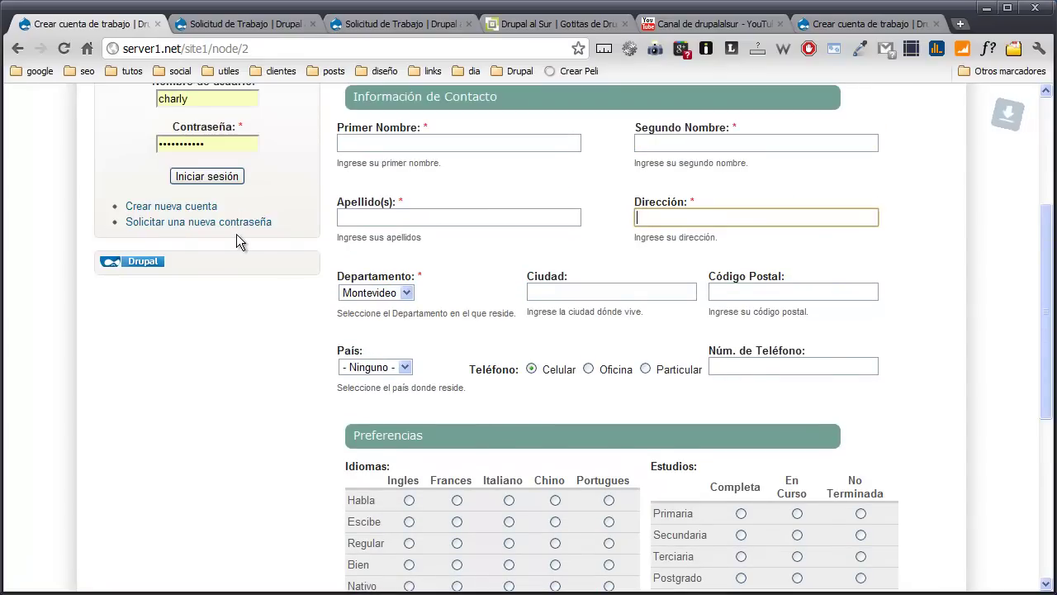
left_click(364, 26)
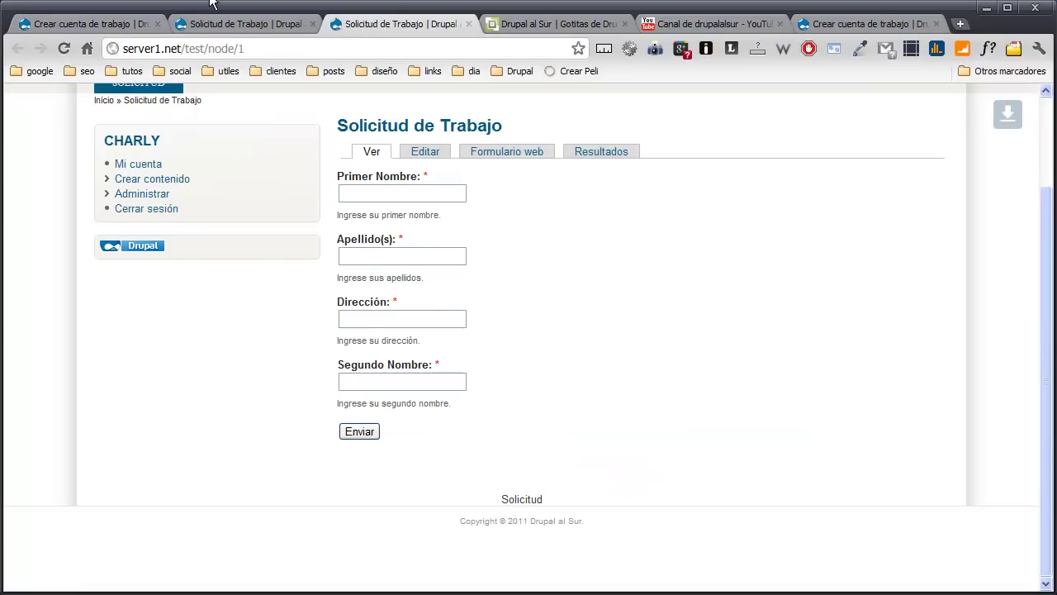
left_click(72, 48)
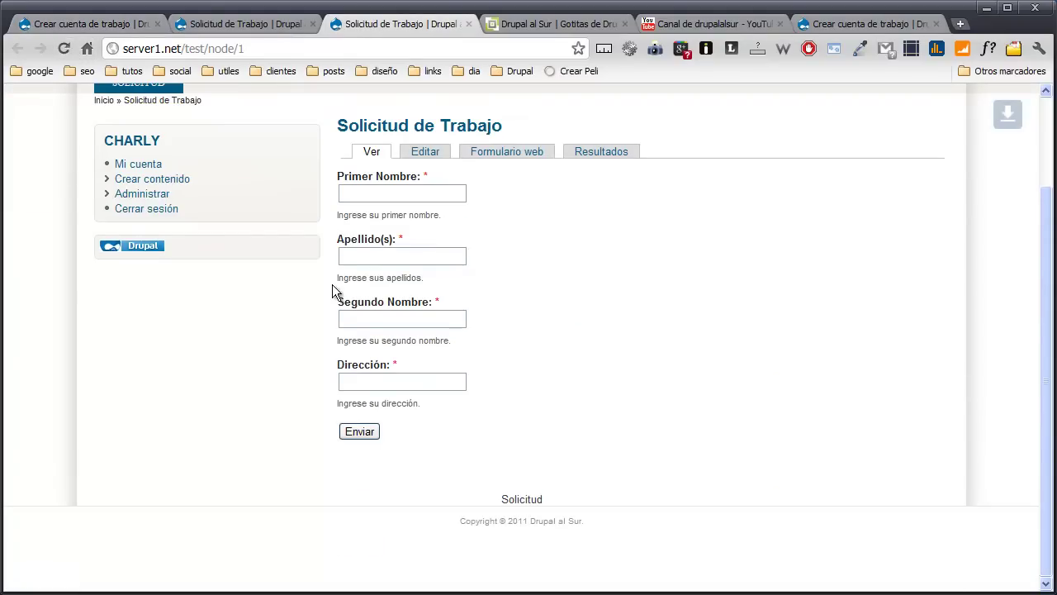
left_click(95, 24)
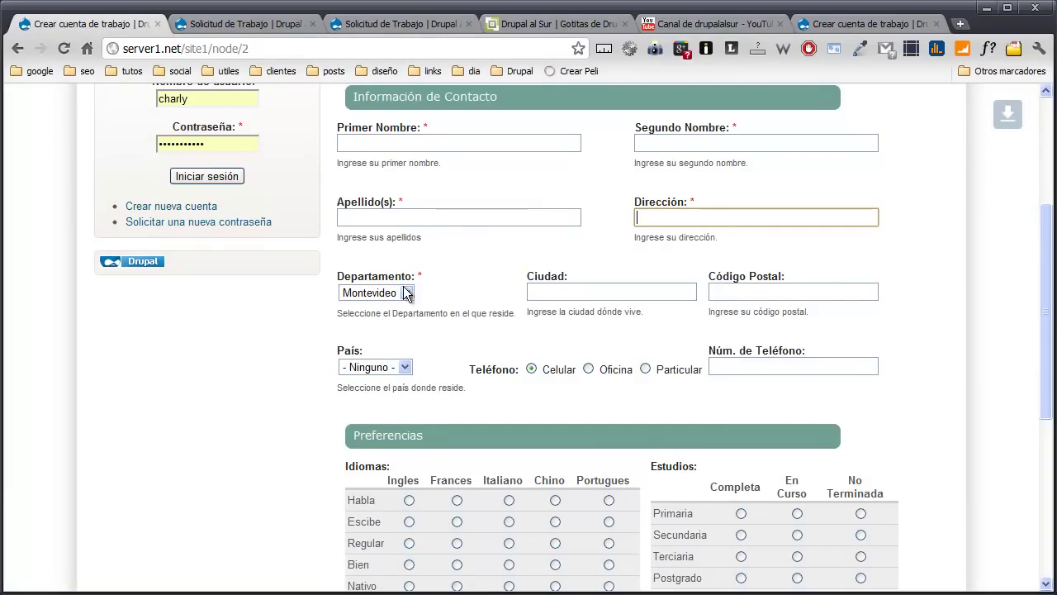
left_click(378, 24)
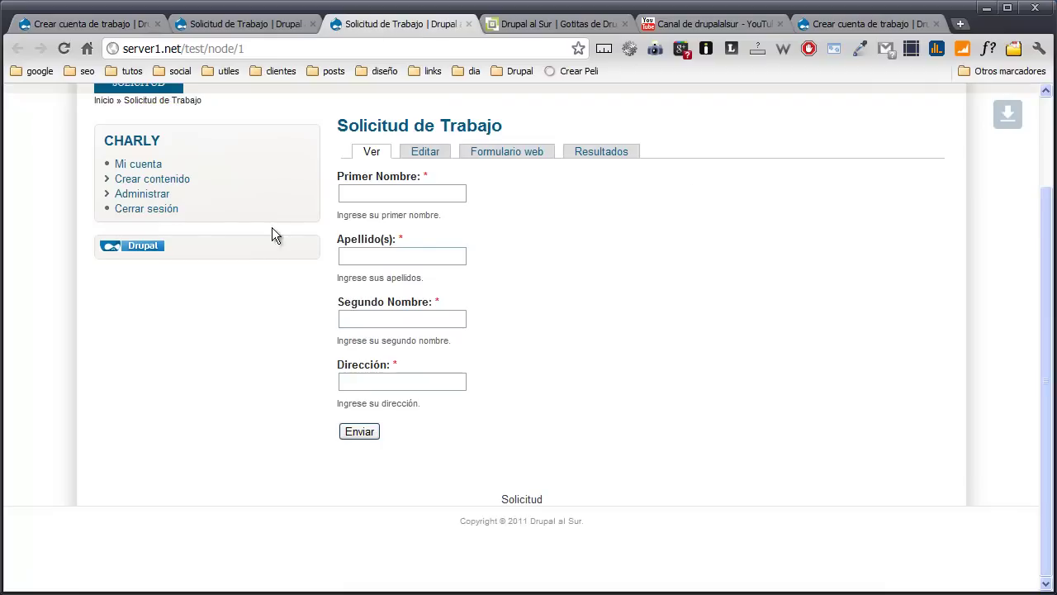
Step: Add a mandatory Departamento component of type Opciones de selección to the Solicitud de Trabajo webform
left_click(251, 26)
left_click(423, 463)
type("De")
key("Down")
key("Return")
key("BackSpace")
key("Tab")
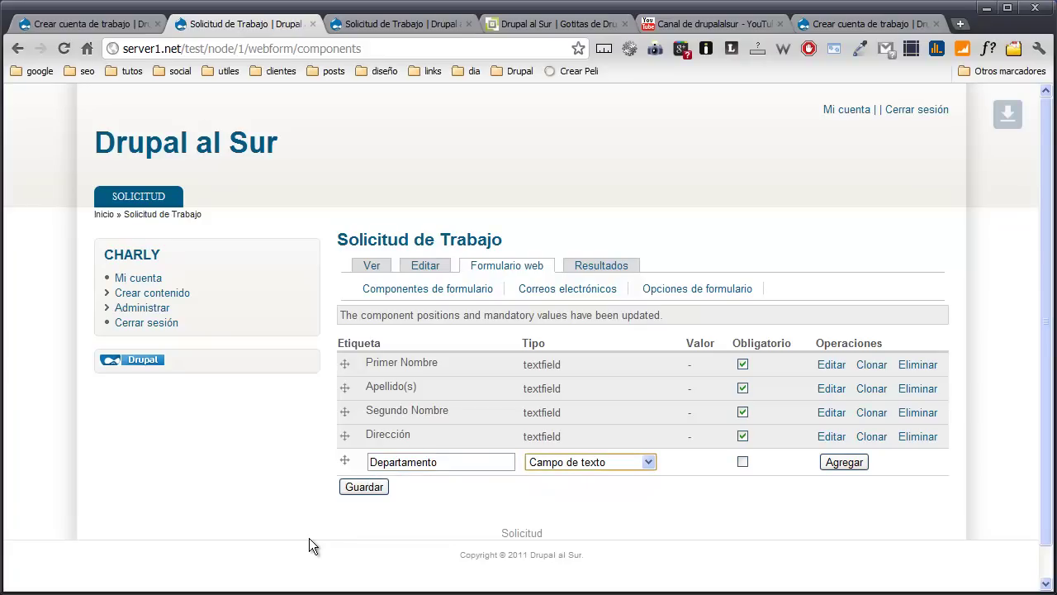
left_click(649, 462)
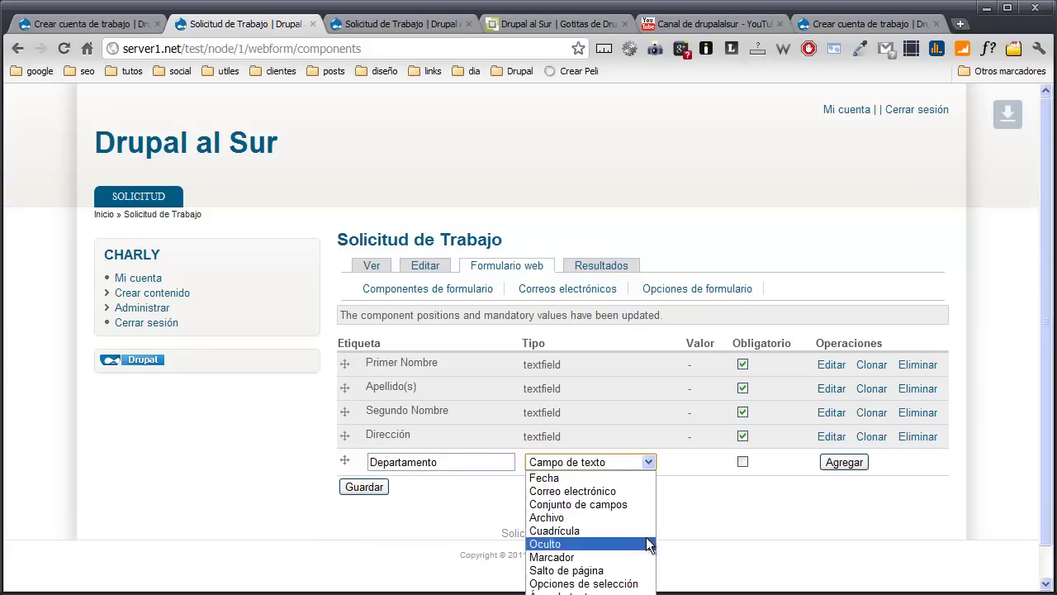
left_click(644, 584)
left_click(743, 462)
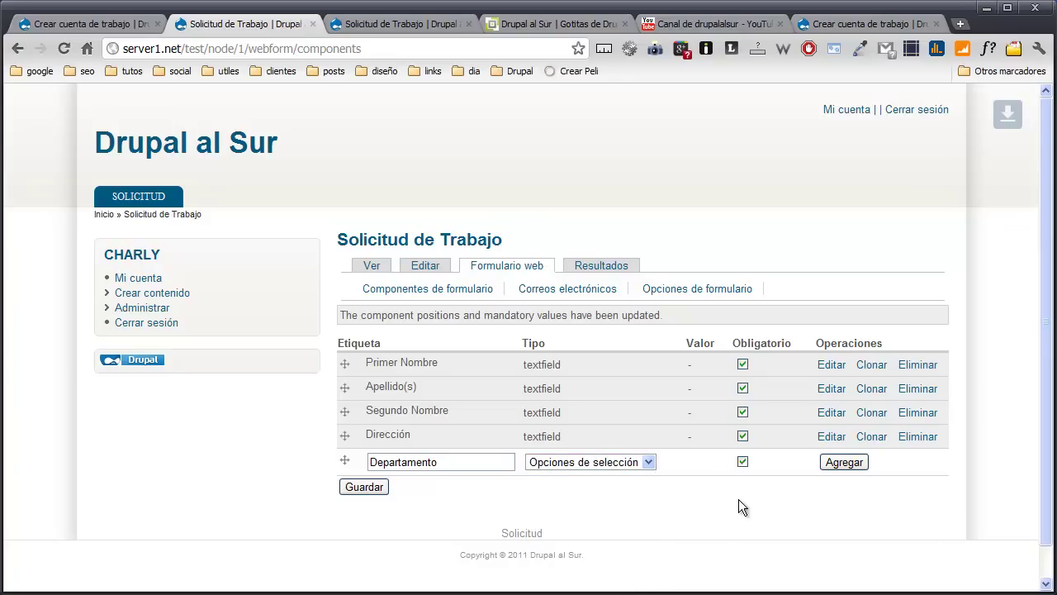
left_click(848, 466)
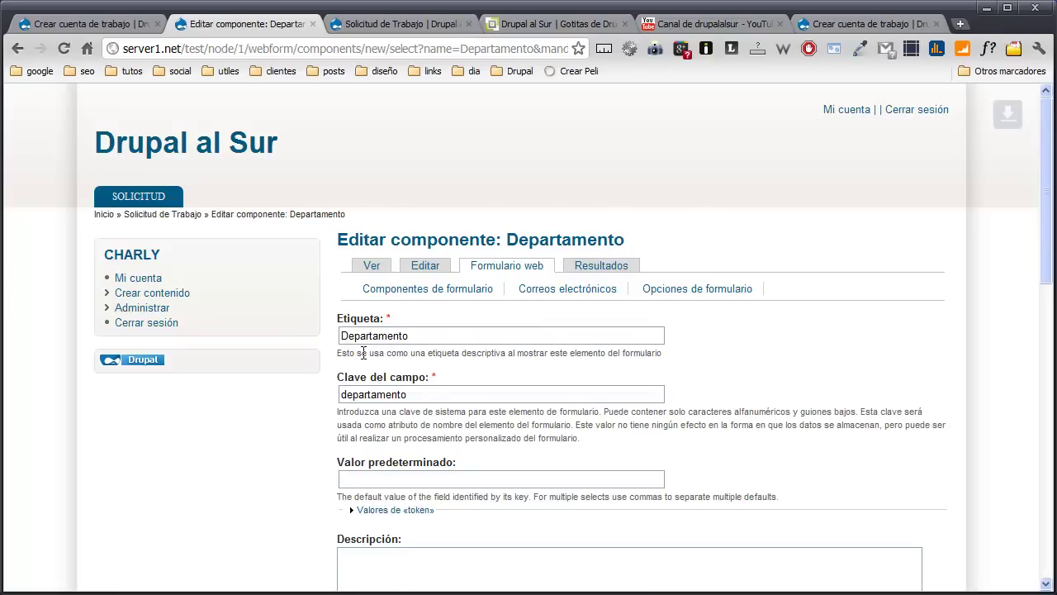
Step: Set the Departamento component's description to "Ingrese el departamento donde vive."
scroll(335, 380, "down", 1)
scroll(336, 380, "down", 2)
left_click(338, 367)
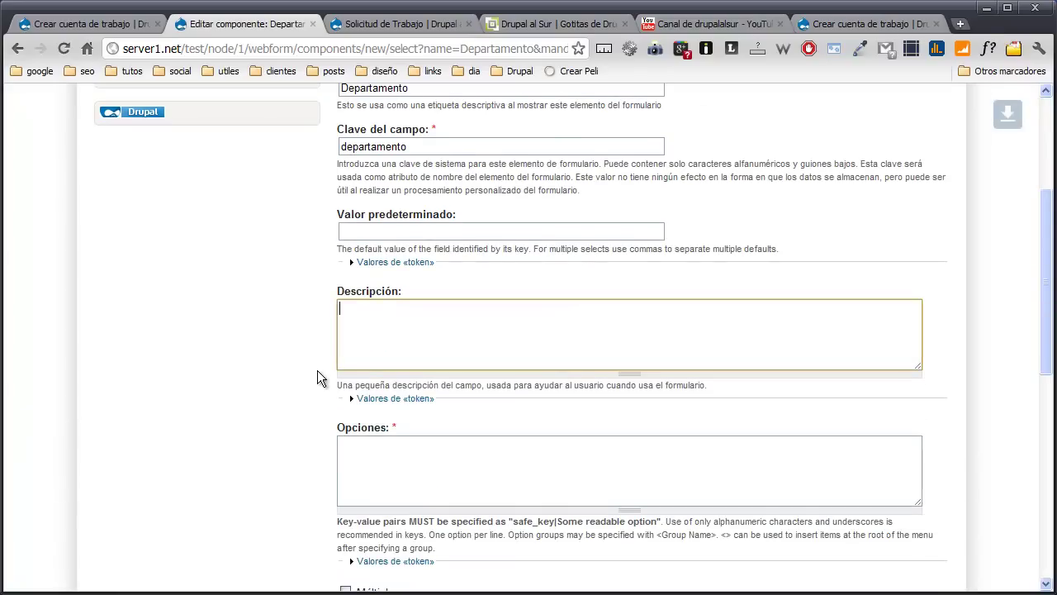
type("Ingrese el dtp")
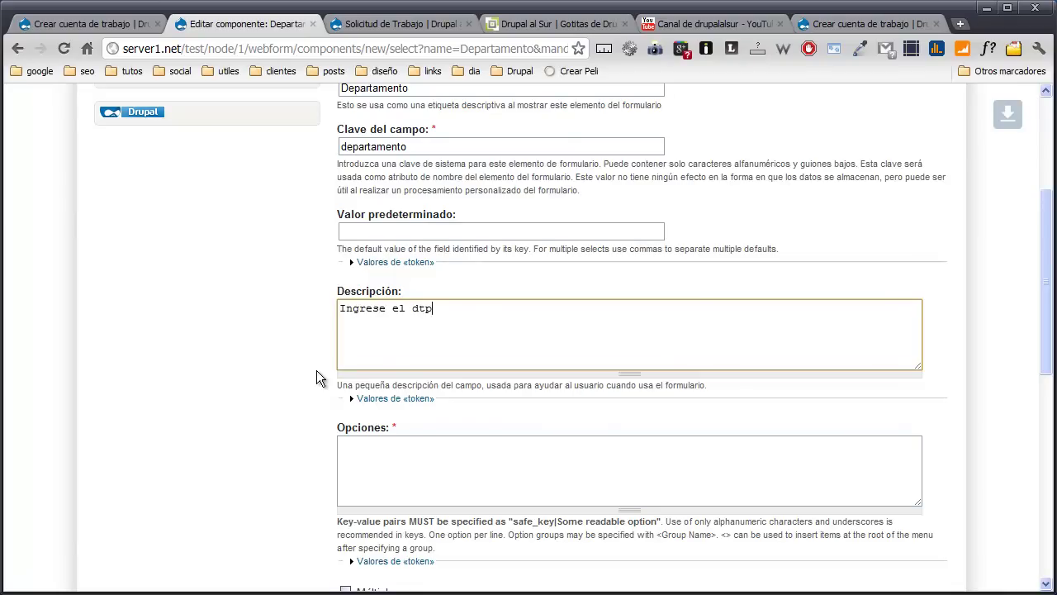
key("BackSpace")
key("BackSpace")
type("epartamentoi")
key("BackSpace")
key("BackSpace")
type("donde vive.")
key("Tab")
Step: Enter 1|Montevideo as the first key-value option of the Departamento component
key("Tab")
scroll(316, 378, "down", 3)
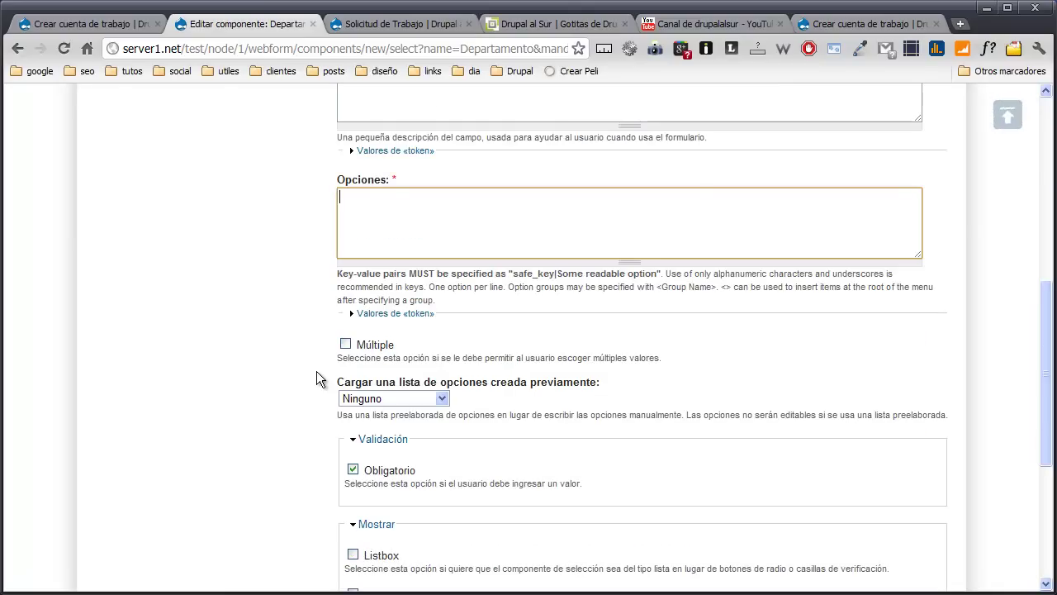
type("1")
type("adm")
key("BackSpace")
key("BackSpace")
key("BackSpace")
type("Montevud")
key("BackSpace")
key("BackSpace")
type("ideo")
key("Return")
Step: Add the options 2|Salto, 3|Rivera, 4|Durazno and 5|Maldonado to Departamento, one per line
type("2|")
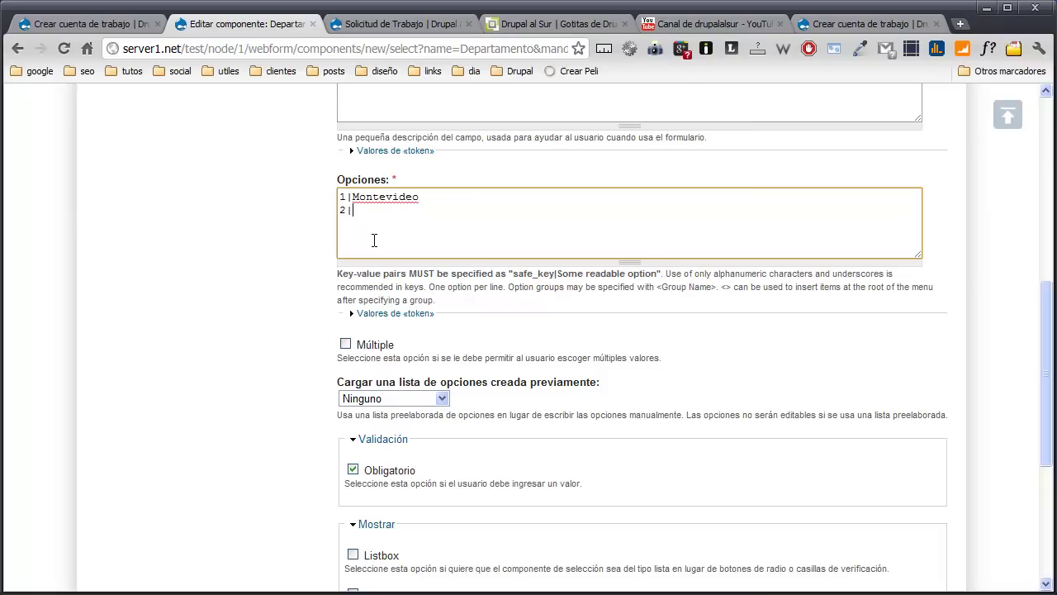
type("Salto ")
type("3|")
type("Rivera ")
type("4|")
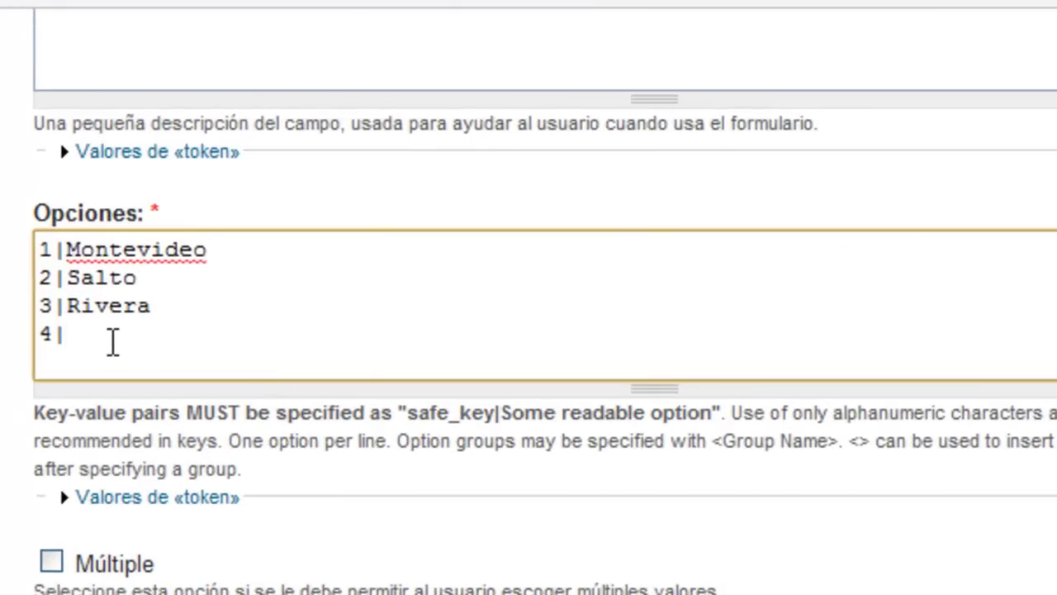
type("Durazno")
key("Return")
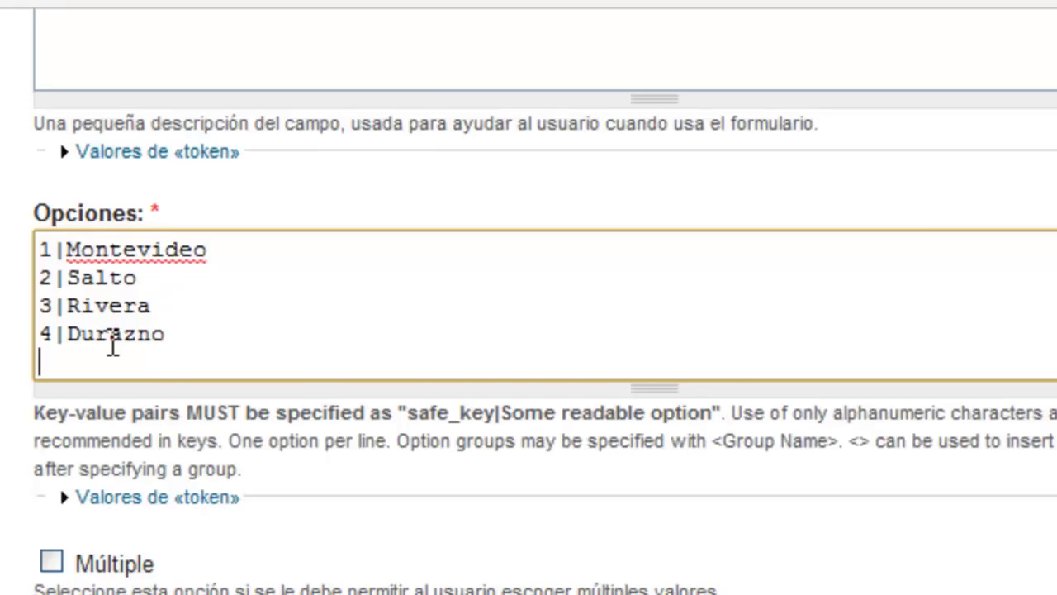
type("5|Maldonado")
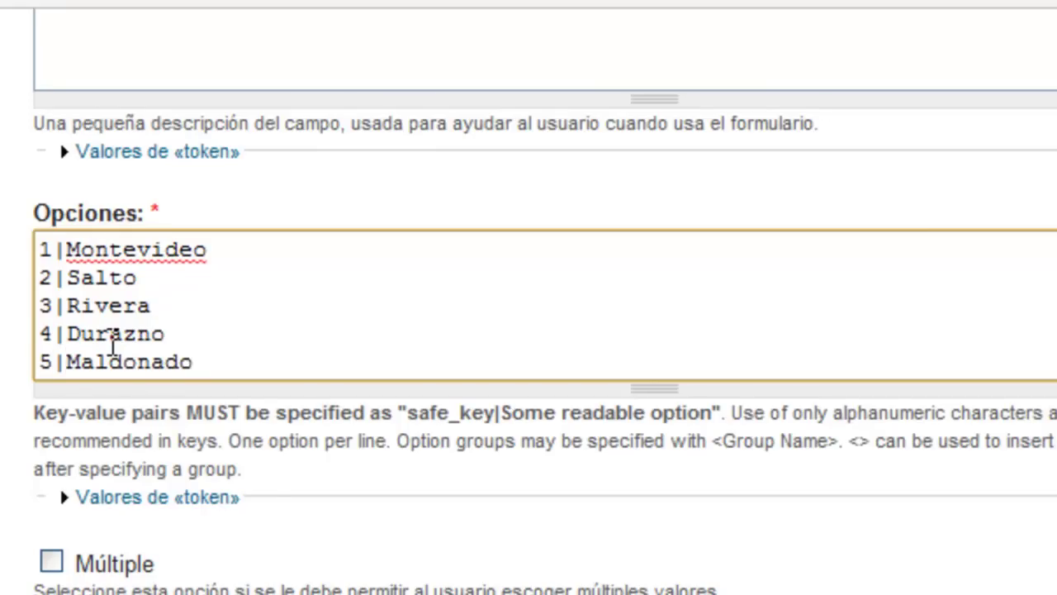
Step: Check which prebuilt option lists can be loaded for Departamento, keeping the choice at Ninguno
scroll(113, 345, "down", 2)
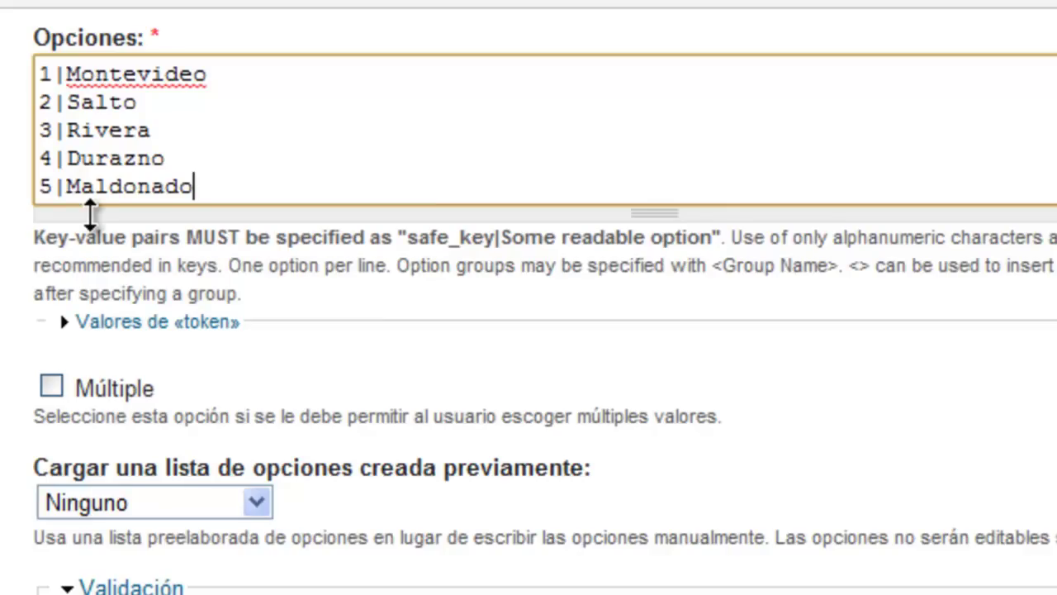
scroll(91, 215, "down", 3)
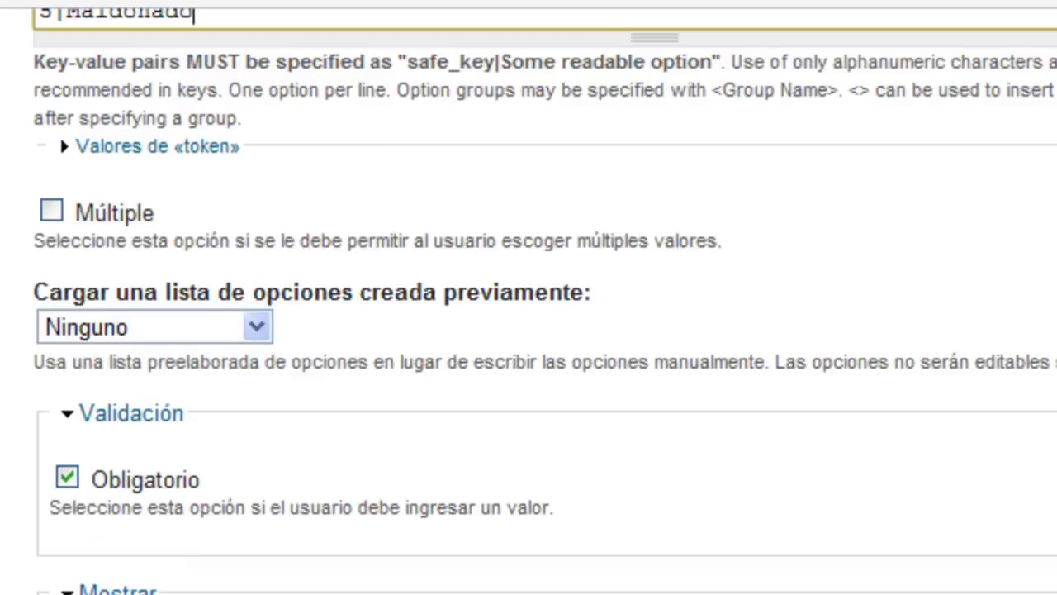
left_click(255, 334)
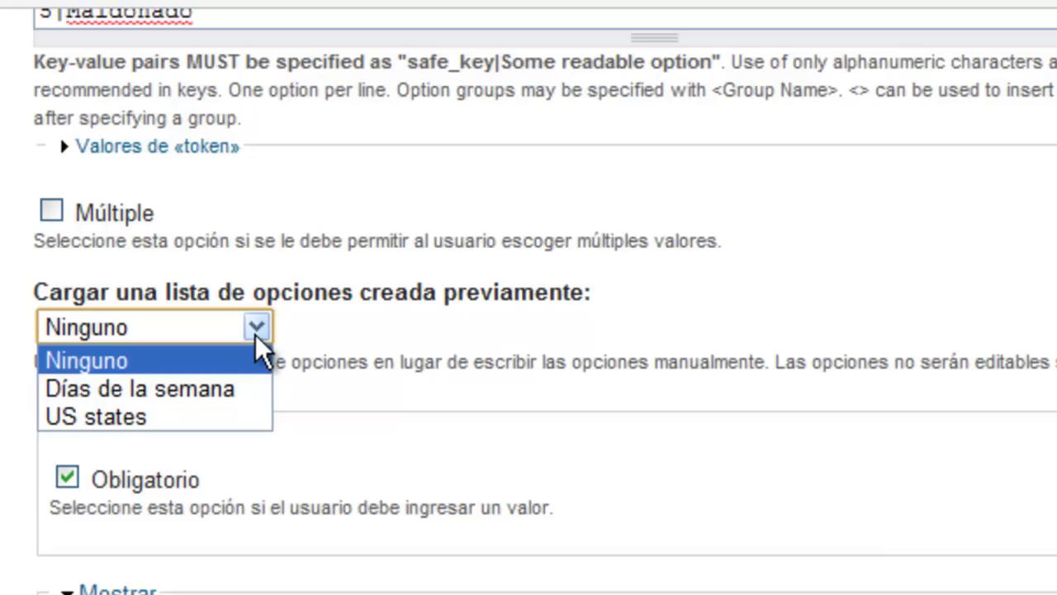
left_click(256, 330)
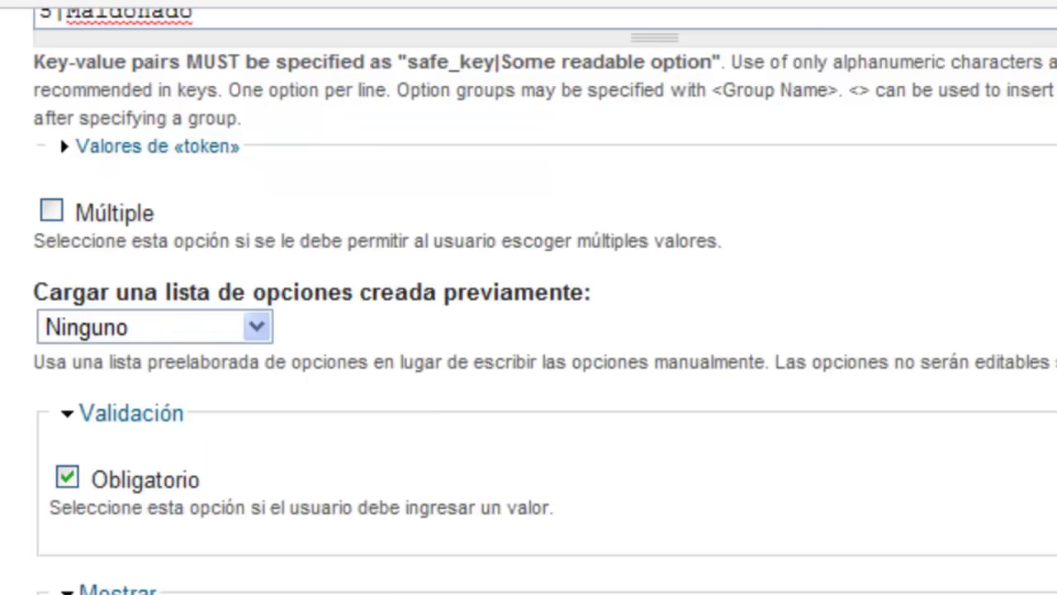
Step: Display Departamento as a Listbox and save the component
scroll(60, 134, "down", 5)
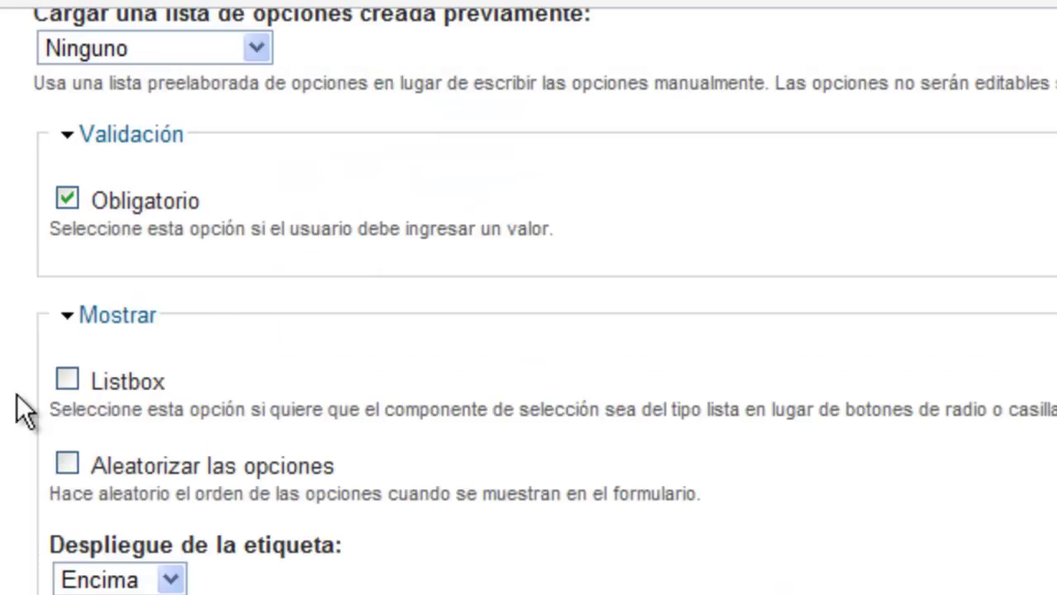
left_click(68, 378)
left_click(25, 583)
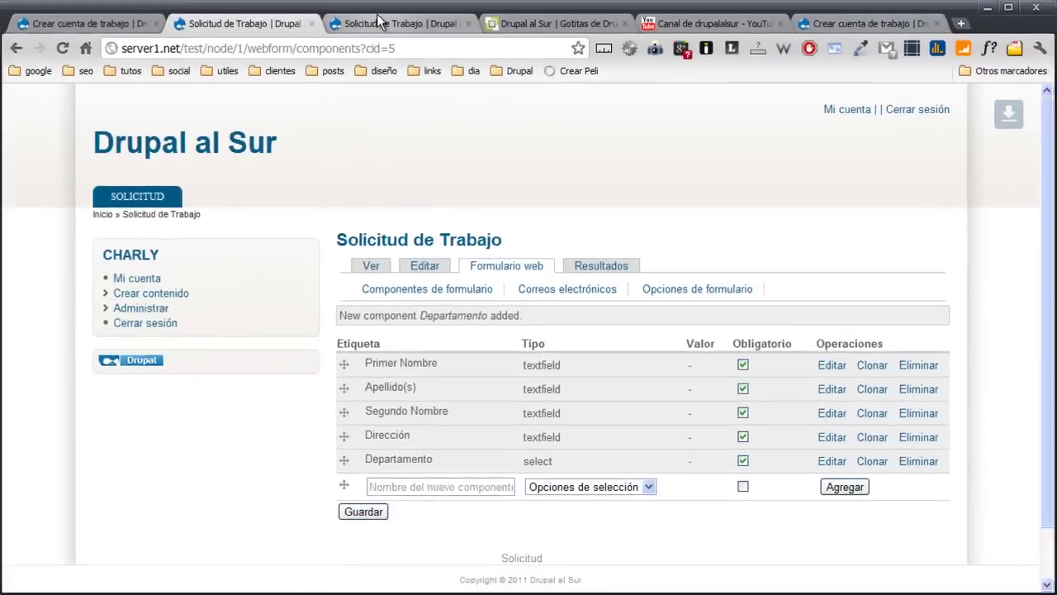
Step: Reload the form's public view, check the choices offered by Departamento, and compare the field with the sample form
left_click(378, 23)
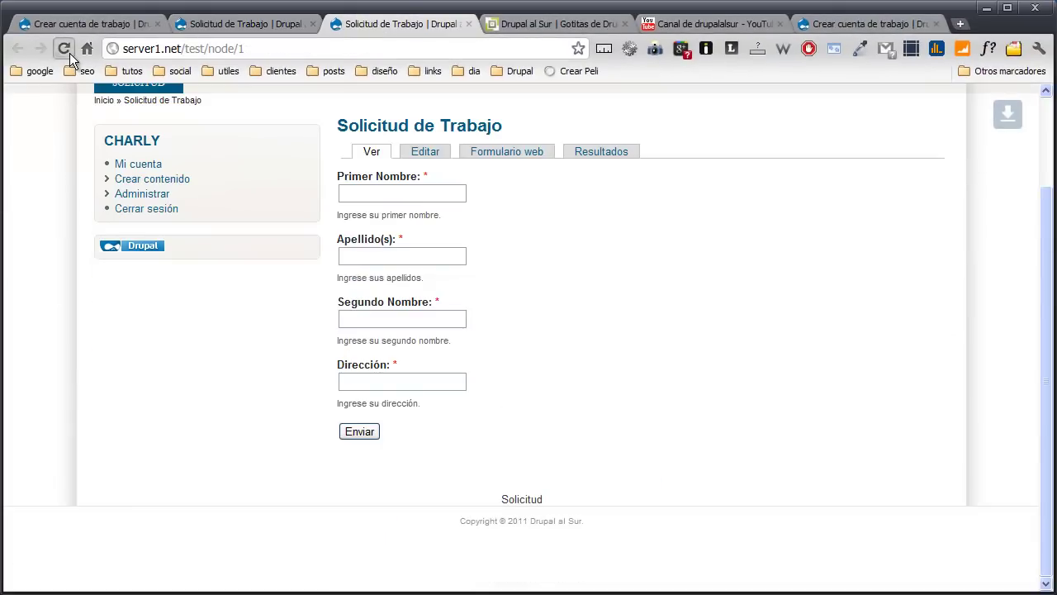
left_click(62, 48)
scroll(314, 372, "down", 3)
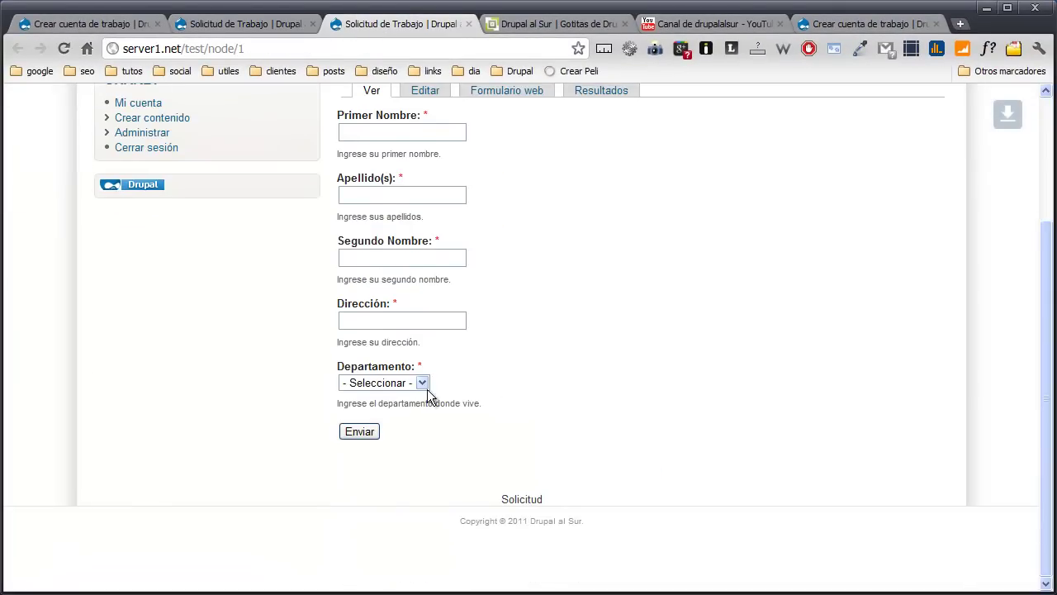
left_click(425, 385)
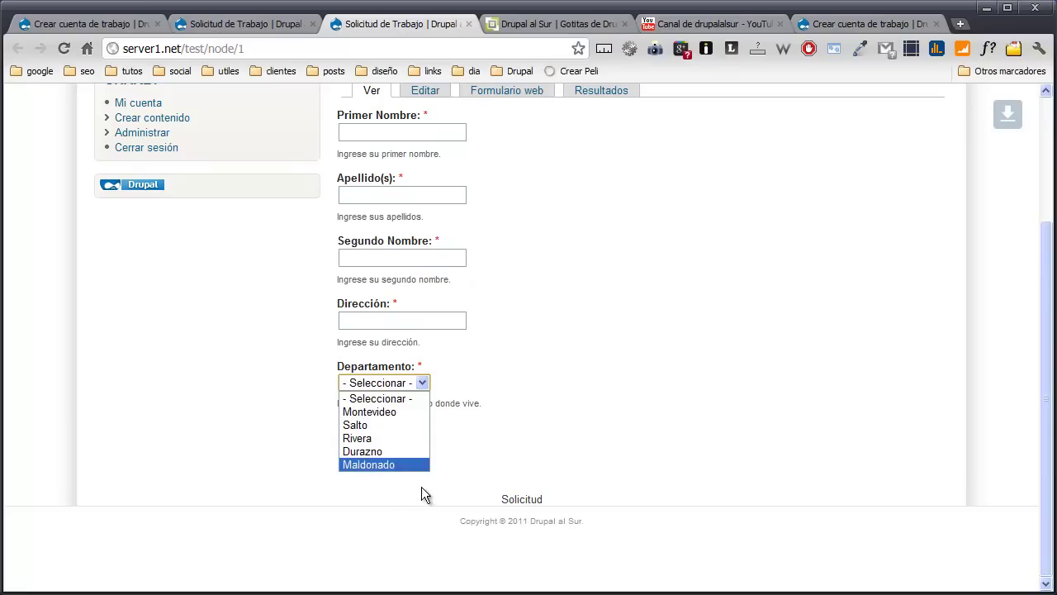
left_click(450, 447)
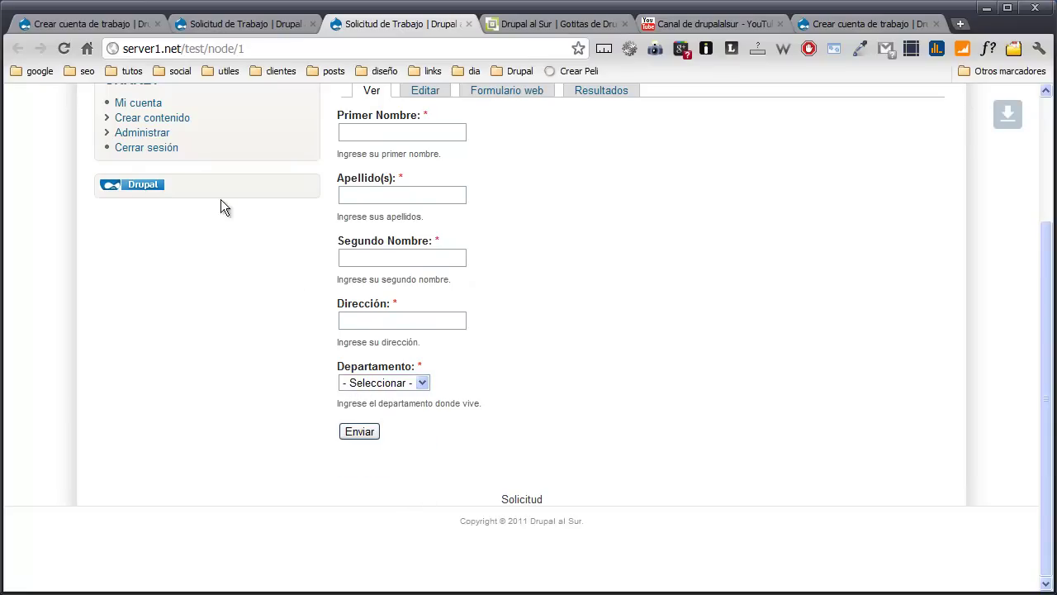
left_click(116, 27)
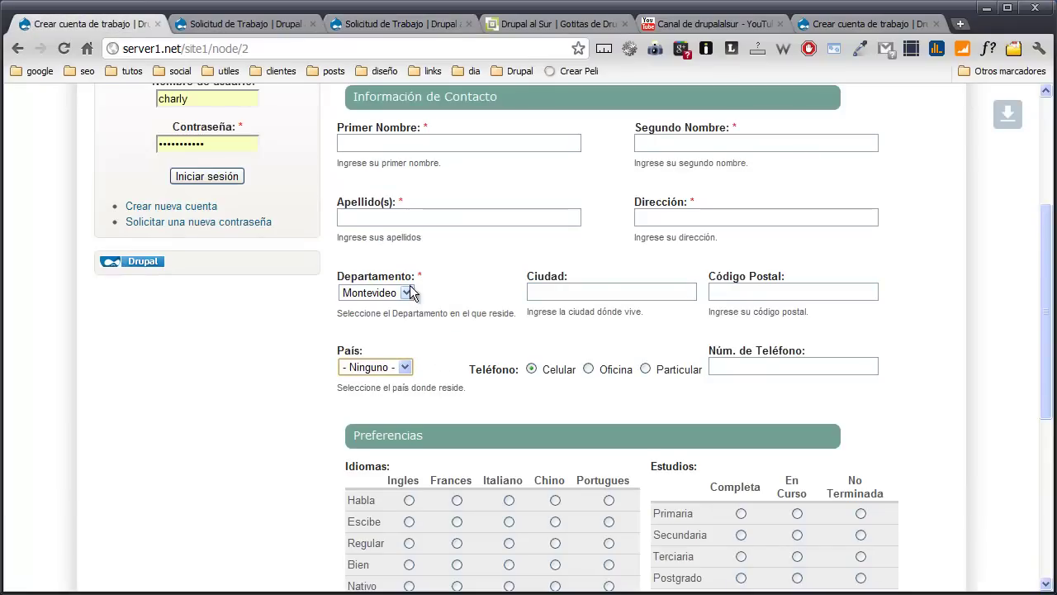
left_click(347, 25)
Step: Clone the Departamento component, setting the copy's label to País and its field key to pais
left_click(225, 24)
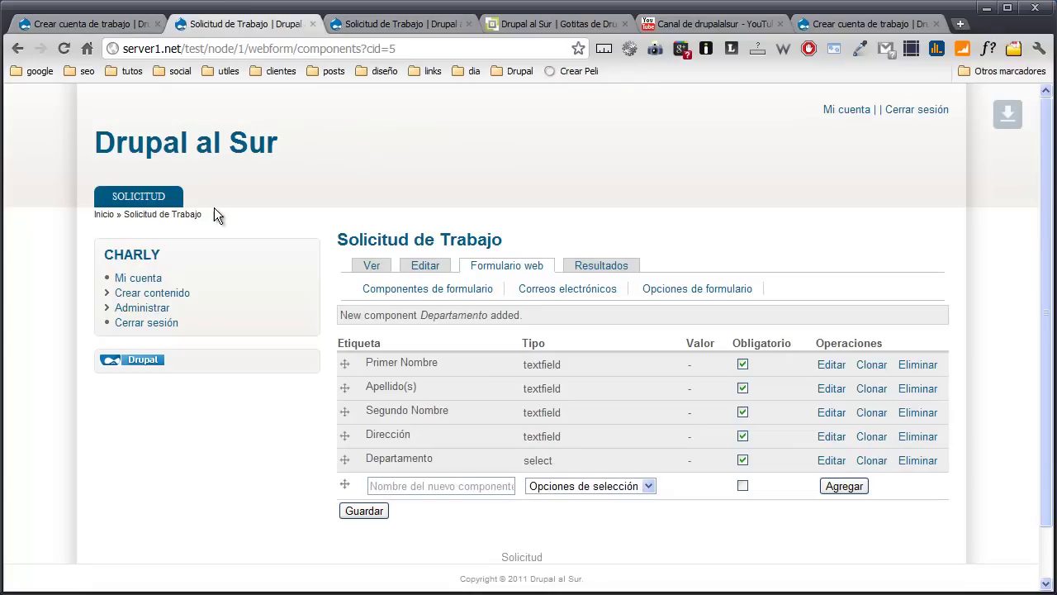
left_click(865, 462)
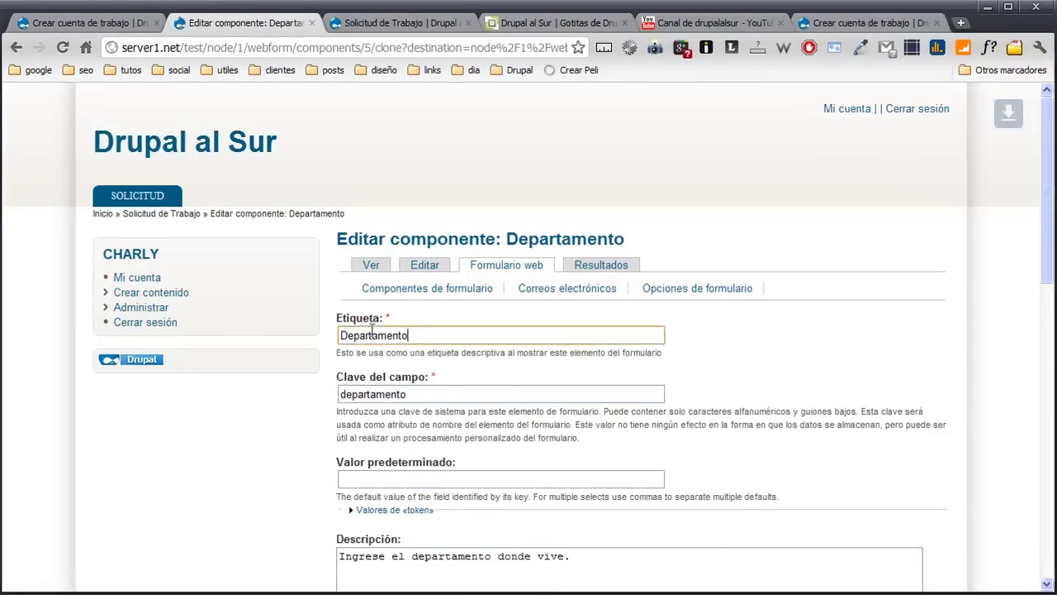
double_click(371, 335)
type("Pa")
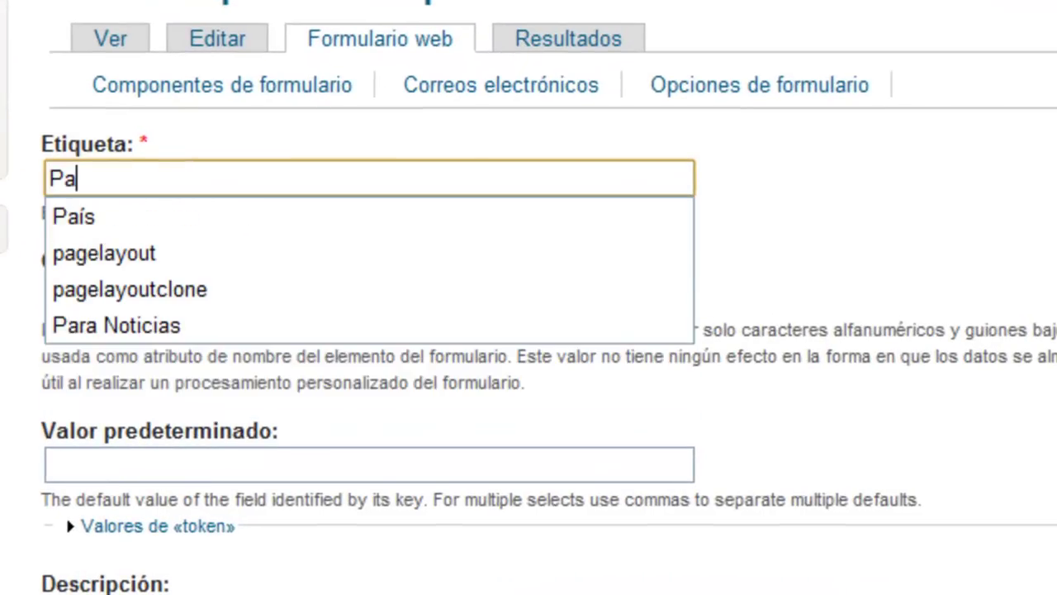
type("ís")
key("Tab")
type("pas")
key("BackSpace")
type("is")
key("Tab")
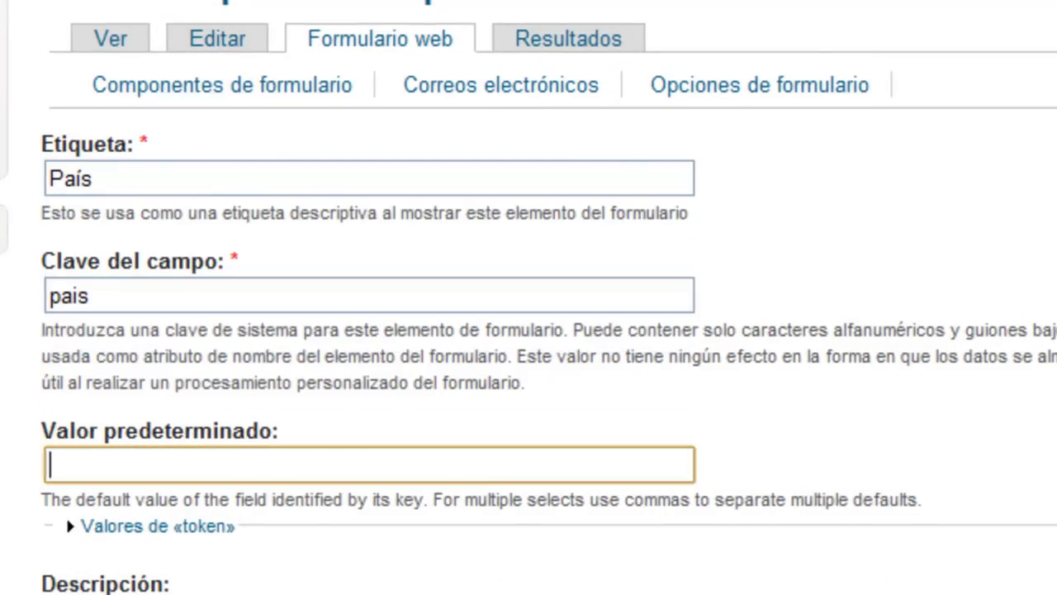
Step: Change the cloned component's description to "Ingrese el País donde vive."
scroll(87, 317, "down", 4)
left_click_drag(189, 291, 347, 299)
type("País")
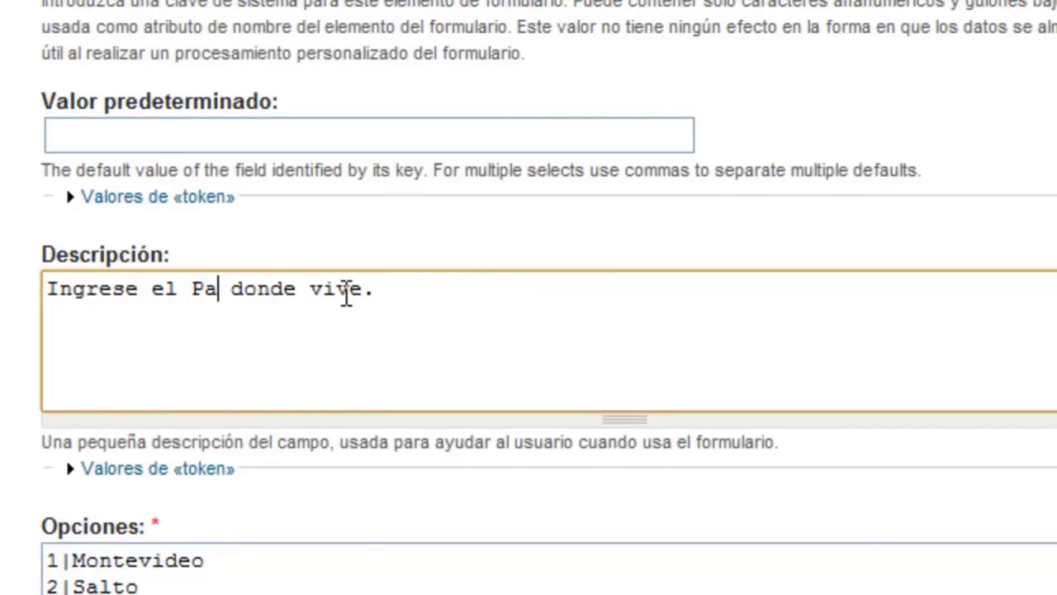
Step: Replace Montevideo and Salto in the País options with España and Argentina, keeping keys 1 and 2
scroll(346, 295, "down", 4)
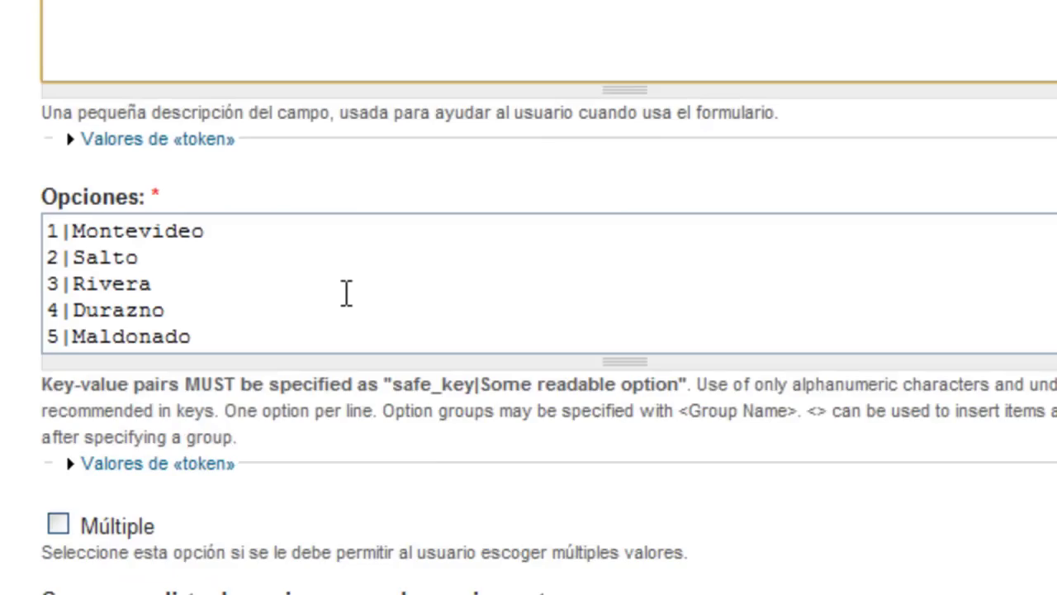
left_click_drag(72, 231, 221, 233)
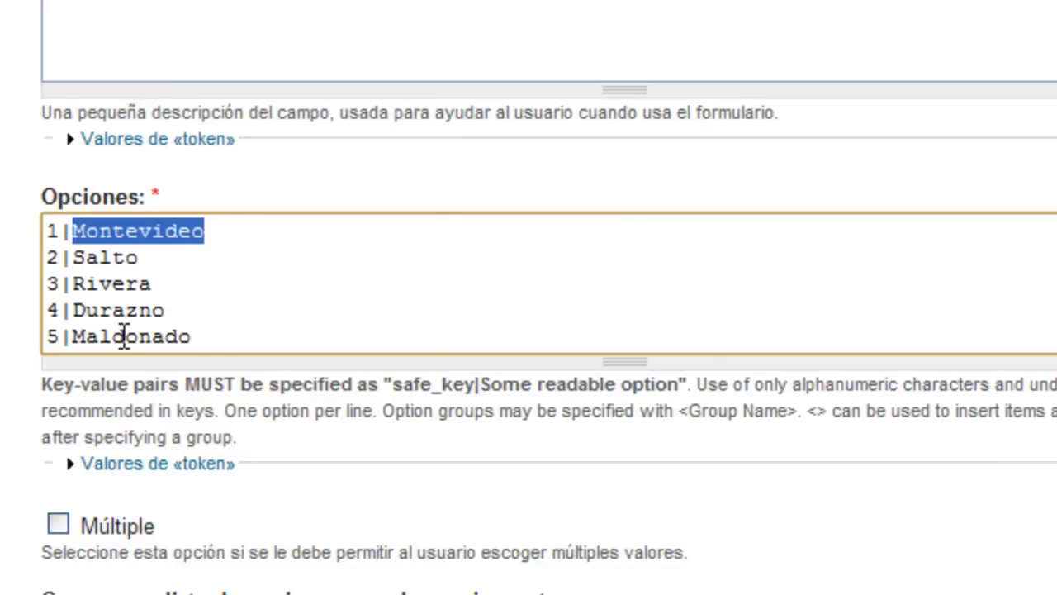
type("España")
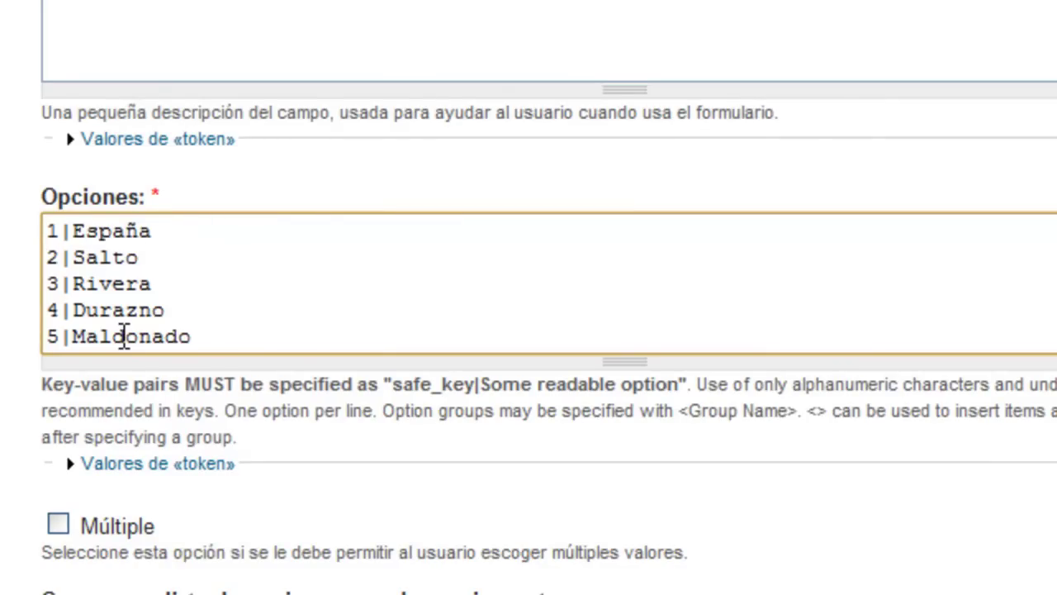
key("Down")
key("shift+Left")
key("shift+Left")
key("shift+Left")
key("shift+Left")
key("shift+Left")
type("Arge")
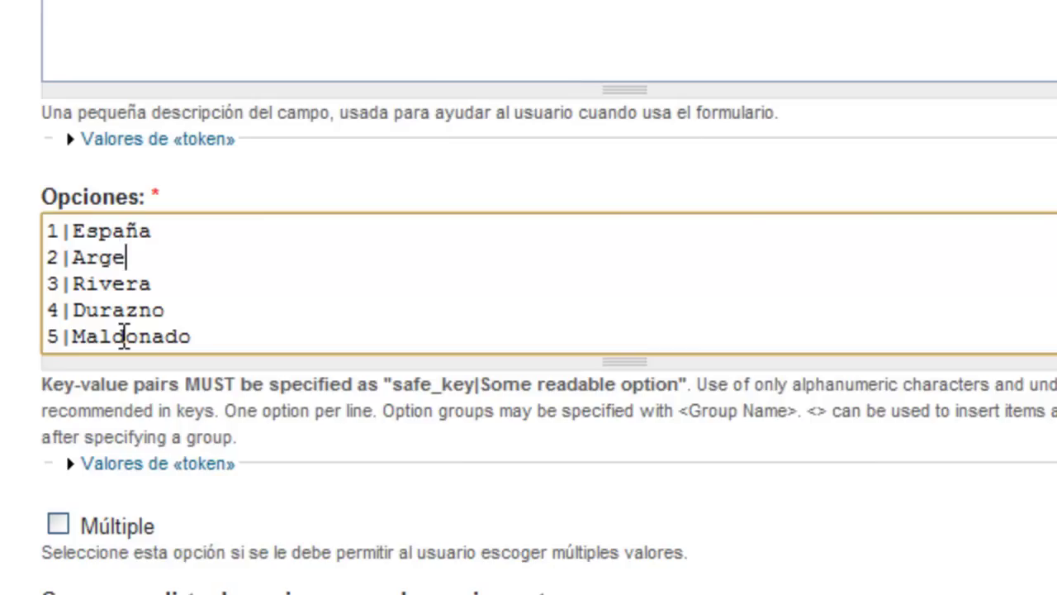
type("ntina")
Step: Replace Rivera with México as the third País option
key("Down")
key("shift+Left")
key("shift+Left")
key("shift+Left")
key("shift+Left")
key("shift+Left")
key("shift+Left")
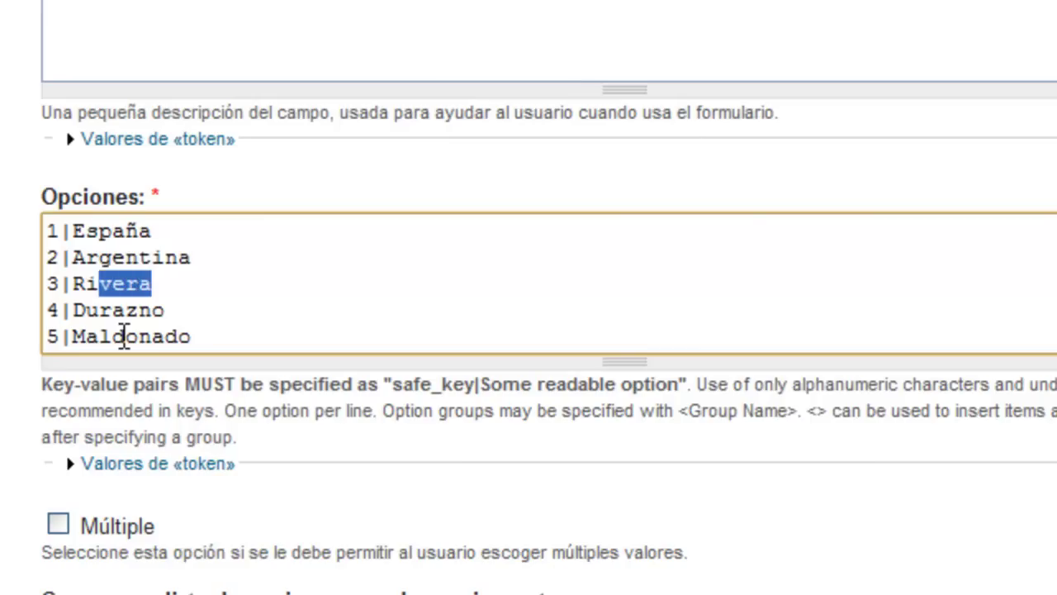
type("México")
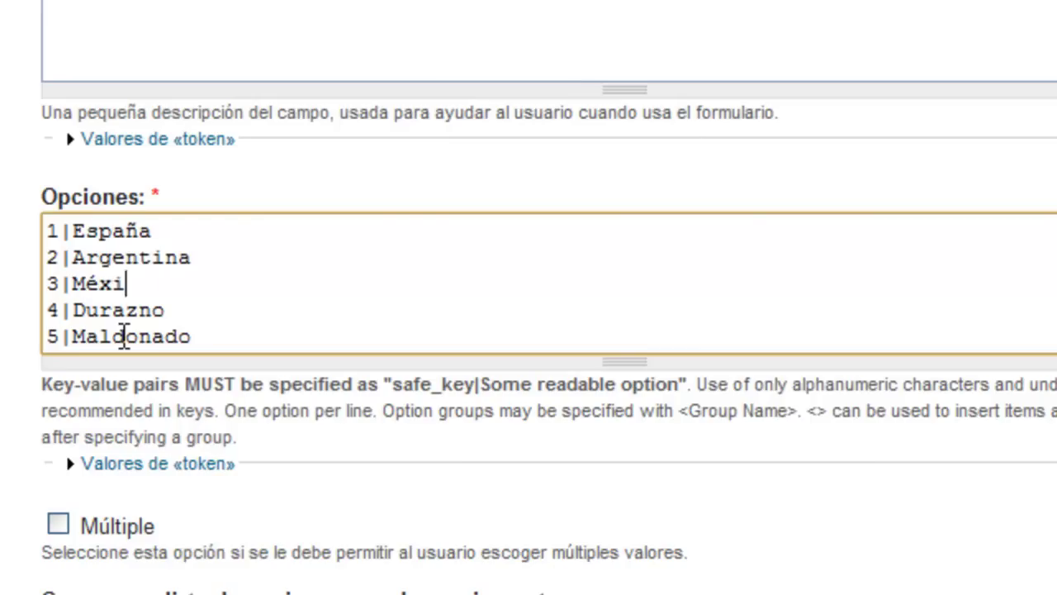
Step: Replace Durazno with Colombia as the fourth País option
key("shift+Left")
key("shift+Left")
key("shift+Left")
key("shift+Left")
key("shift+Left")
key("shift+Left")
key("shift+Left")
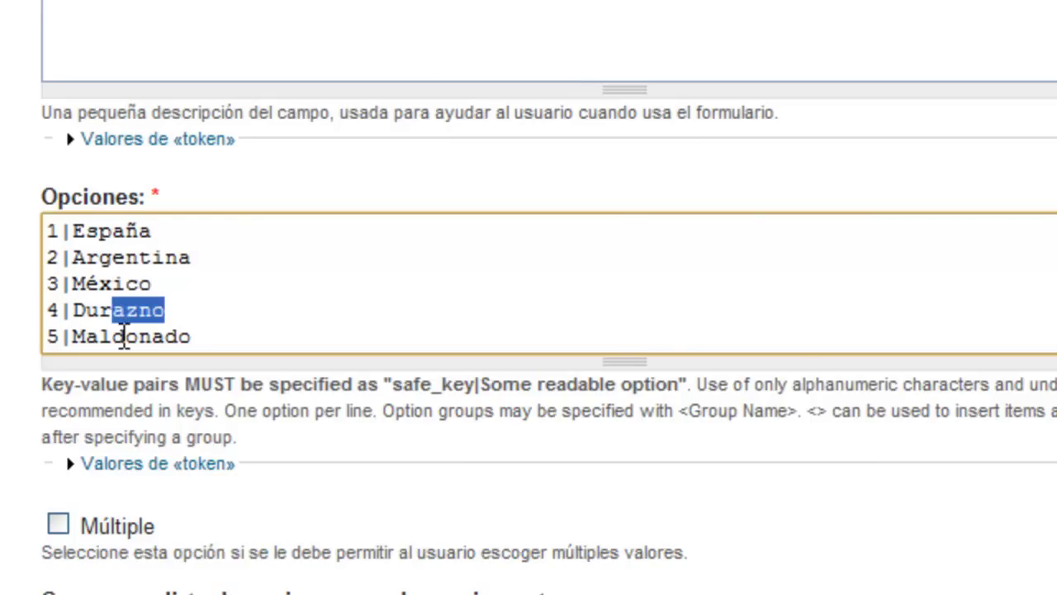
type("Co")
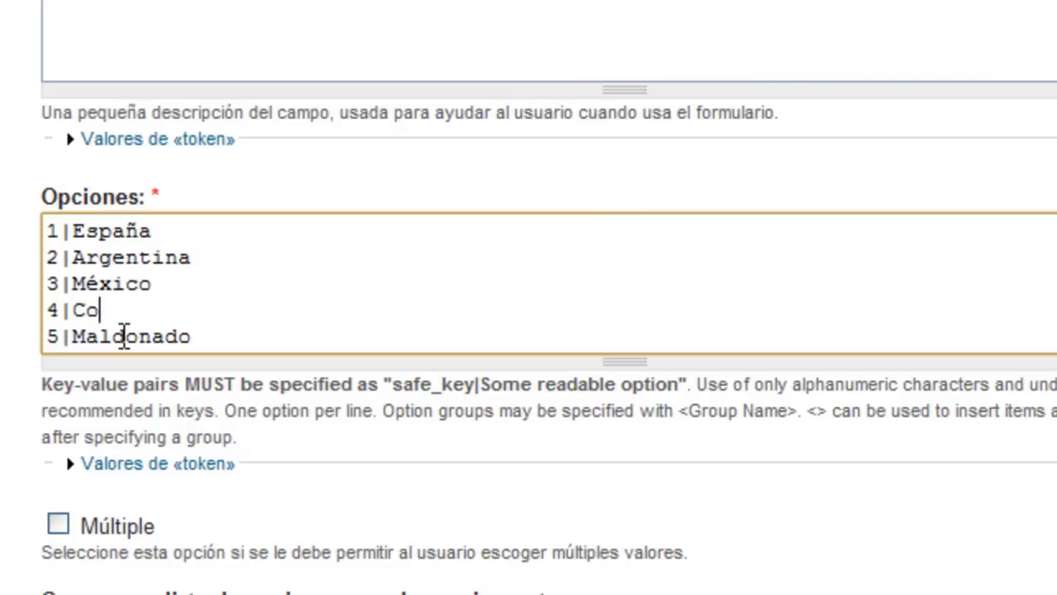
type("lombia")
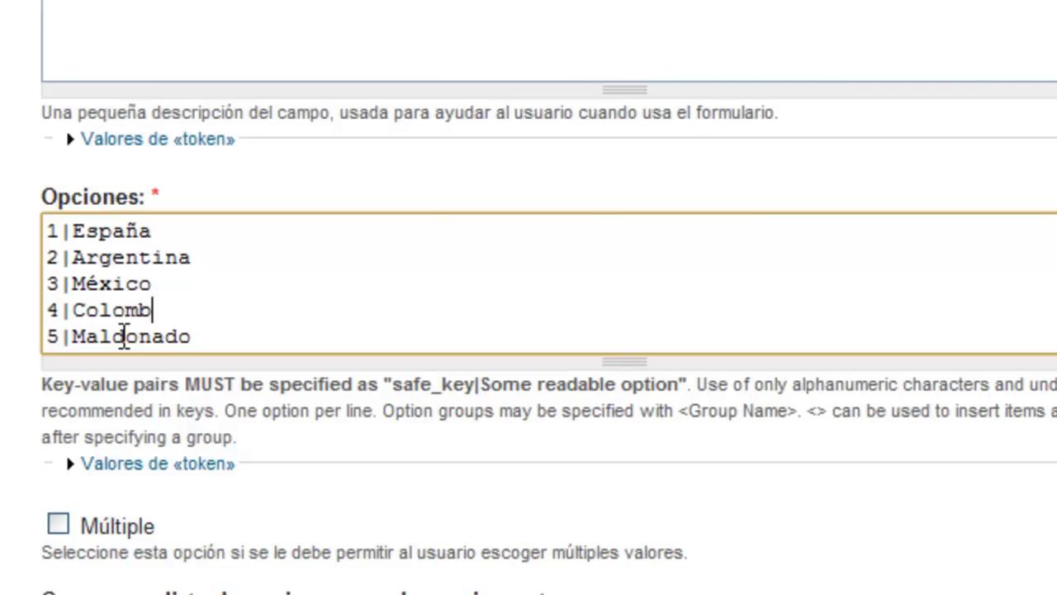
Step: Replace Maldonado with Venezuela as the fifth País option
key("Down")
key("End")
key("shift+Left")
key("shift+Left")
key("shift+Left")
key("shift+Left")
key("shift+Left")
key("shift+Left")
key("shift+Left")
key("shift+Left")
key("shift+Left")
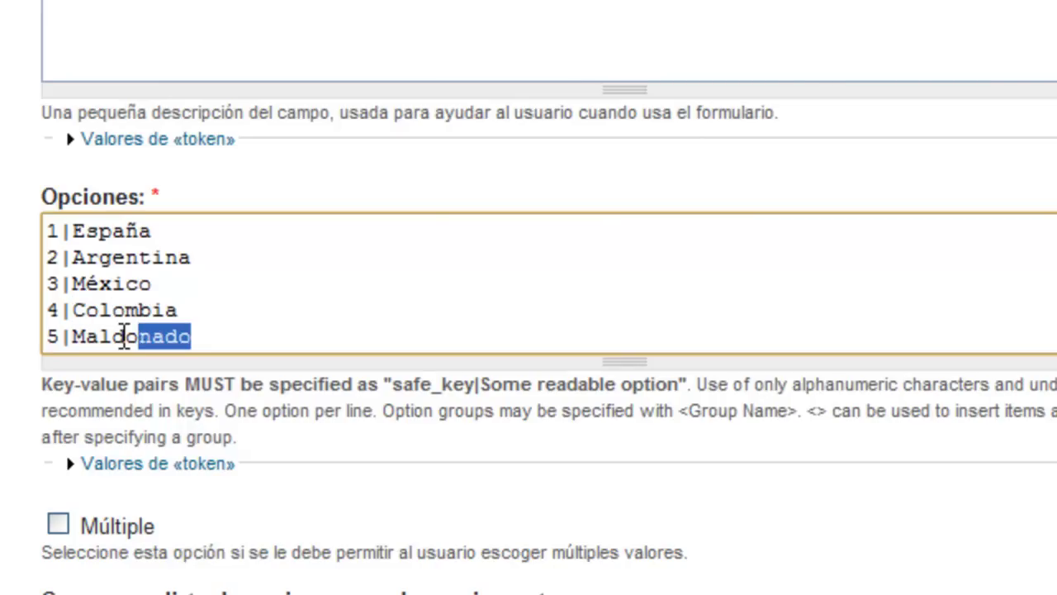
type("Ven")
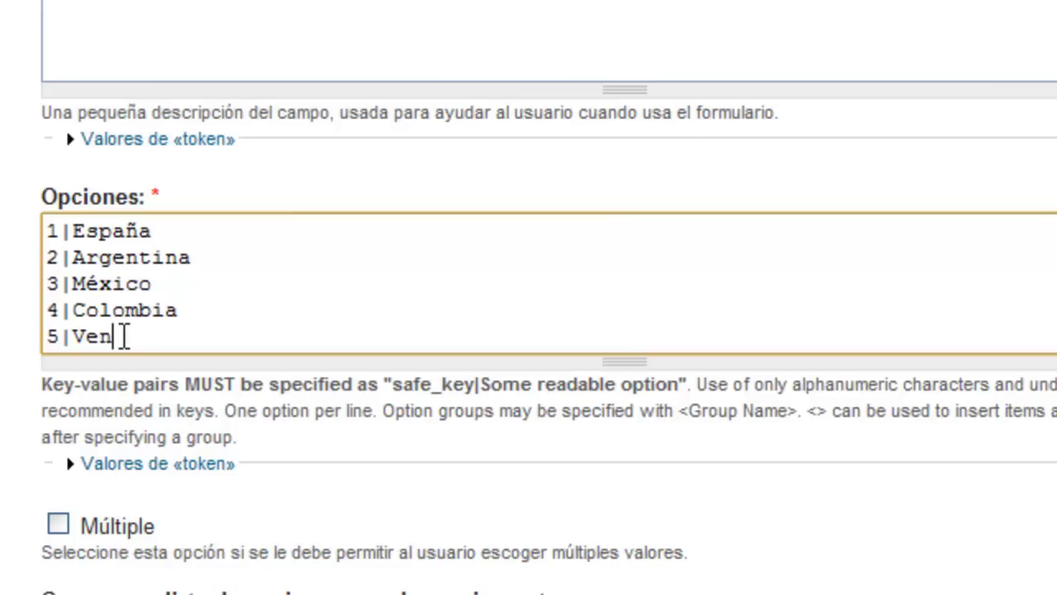
type("ezuela")
Step: Add three País options on new lines for Bolivia, Chile and Uruguay, using keys 6, 7 and 8
key("Return")
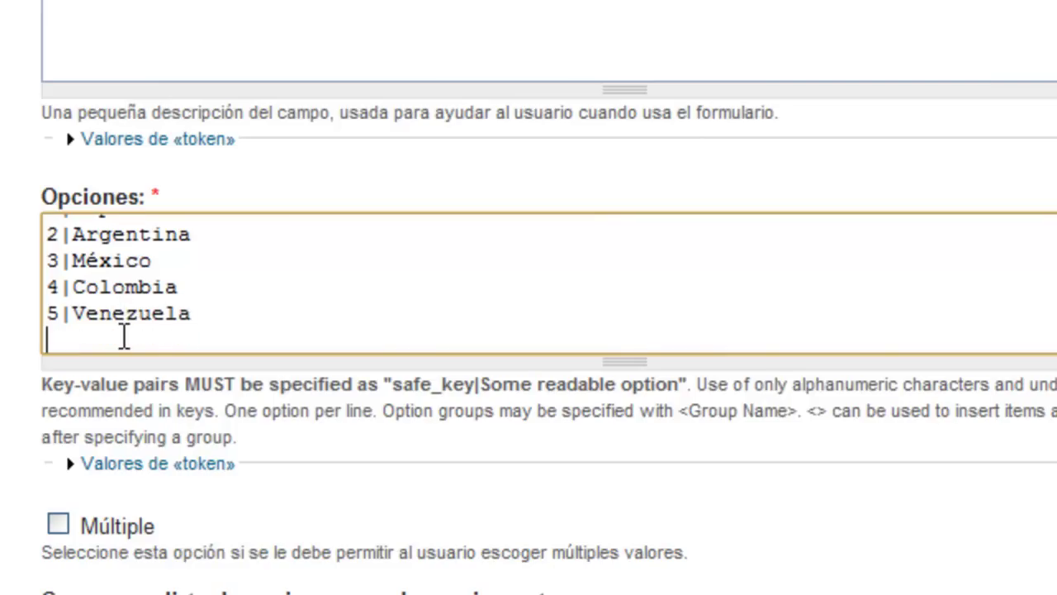
type("6|Bolivia")
key("Return")
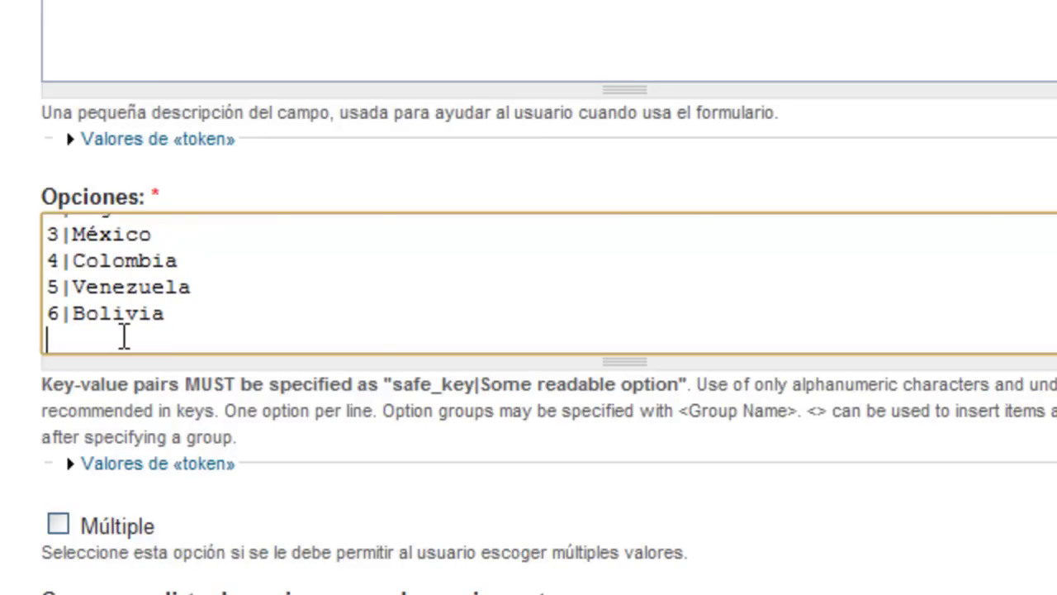
type("7|Chile")
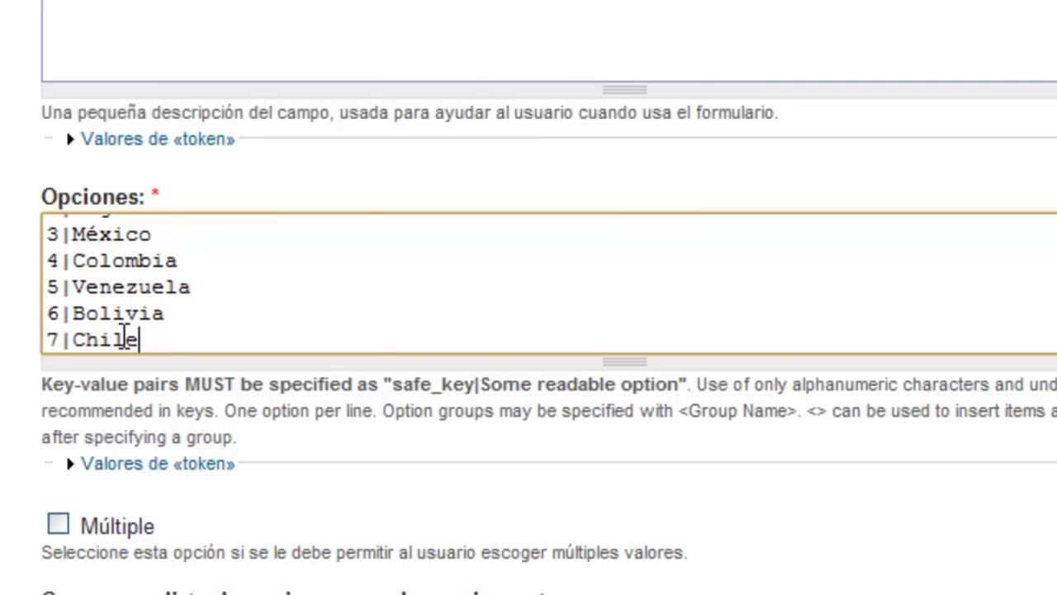
key("Return")
type("8|Uruguauy")
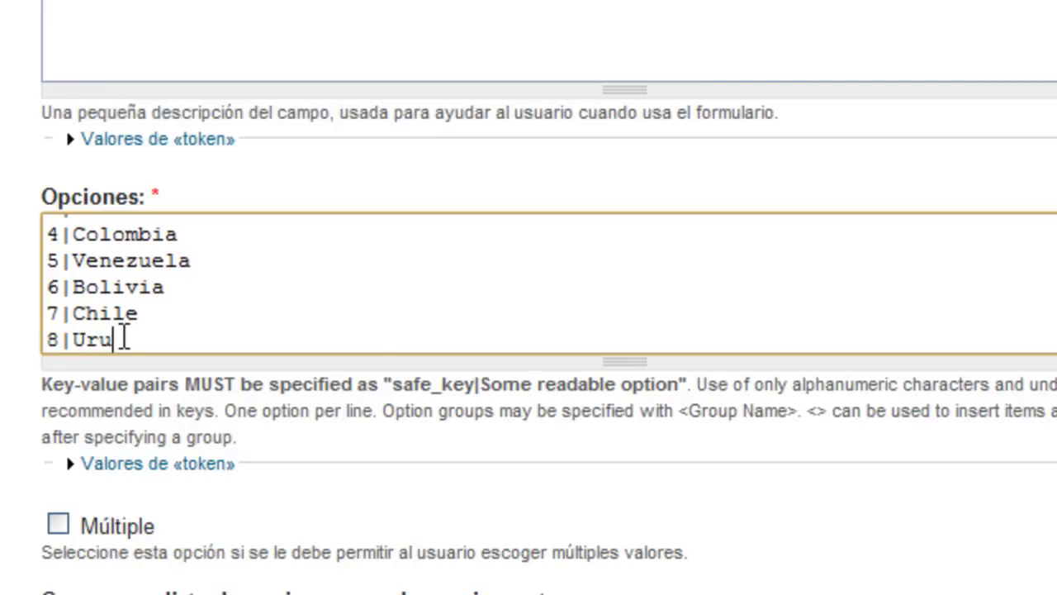
Step: Correct the spelling of the eighth option to Uruguay and save the País component
left_click(223, 321)
double_click(126, 339)
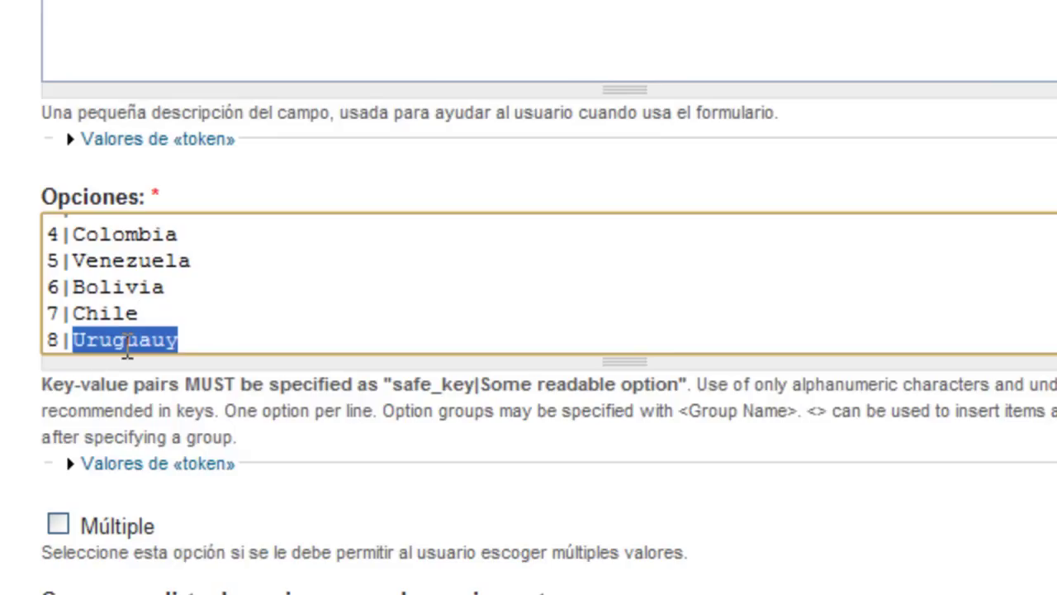
right_click(135, 353)
left_click(219, 367)
scroll(29, 297, "down", 6)
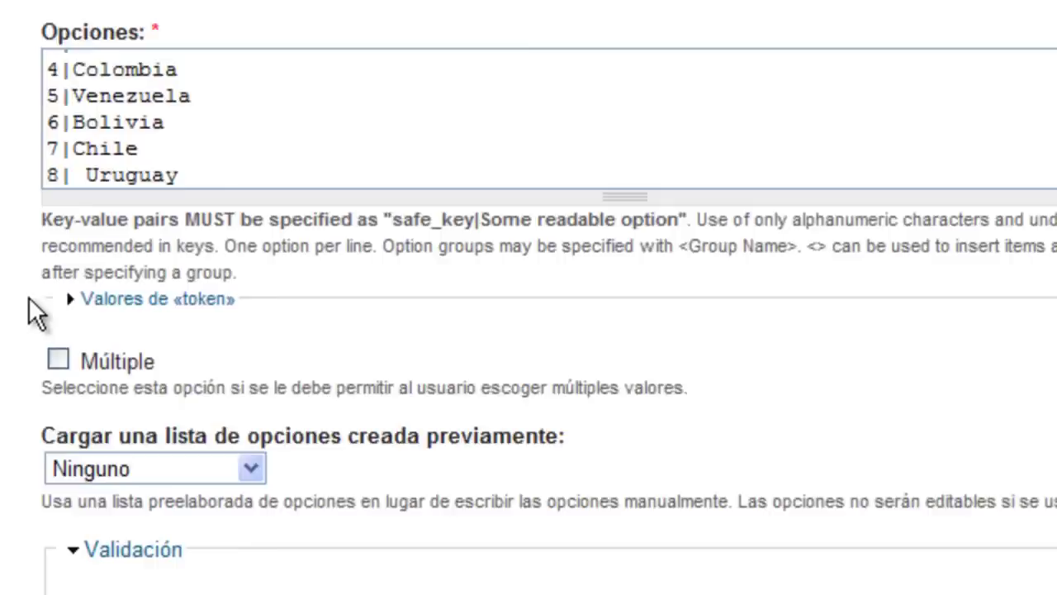
scroll(45, 321, "down", 5)
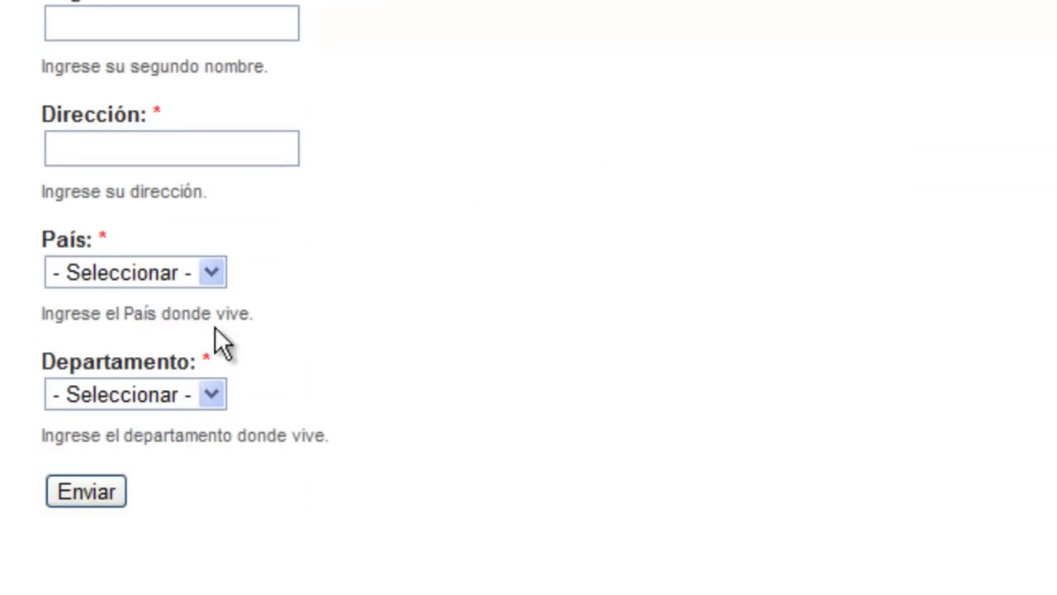
Step: Expand the País list in the published form to check its country options
left_click(215, 275)
left_click(215, 275)
left_click(215, 275)
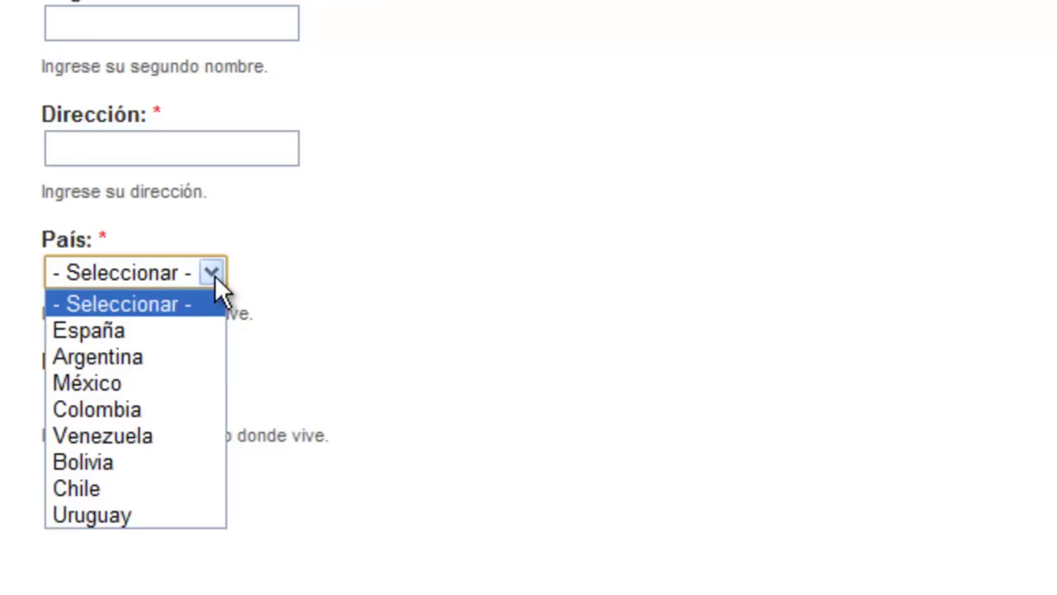
left_click(215, 275)
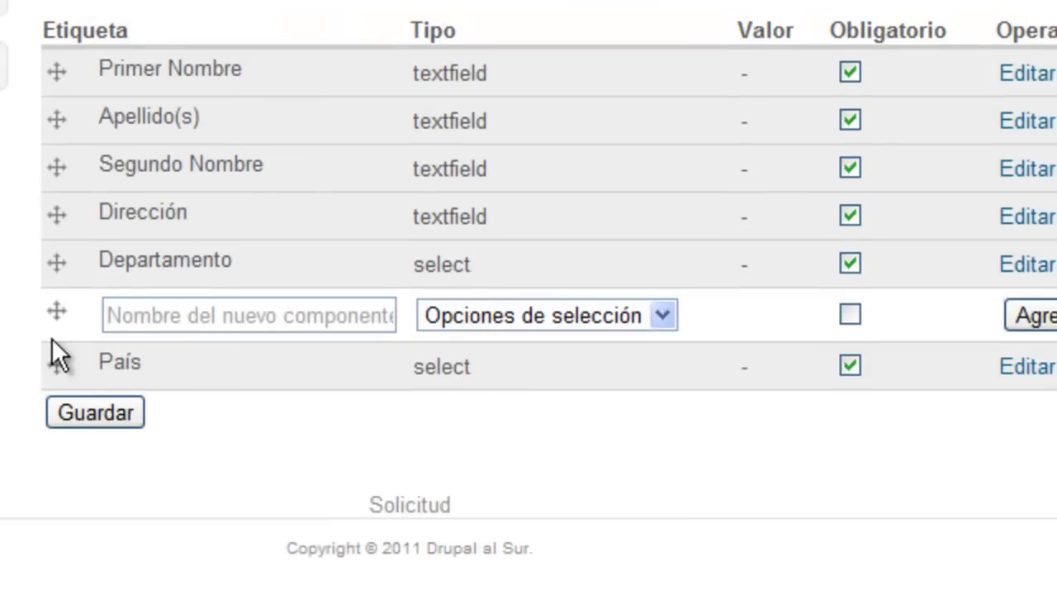
Step: Move the País component directly below Departamento, save the component order and review the form
left_click_drag(57, 359, 57, 296)
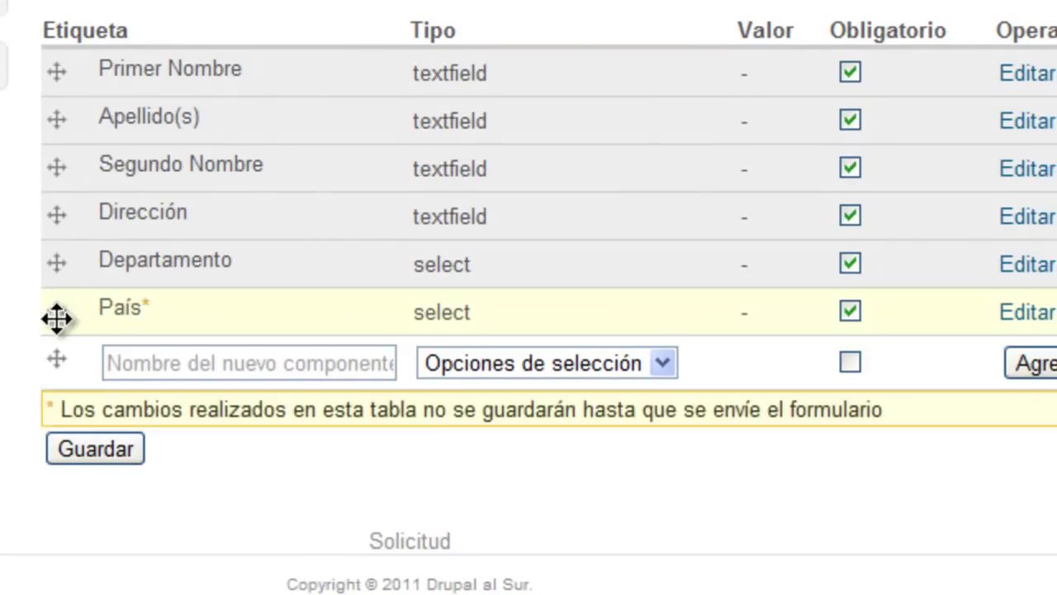
left_click(72, 454)
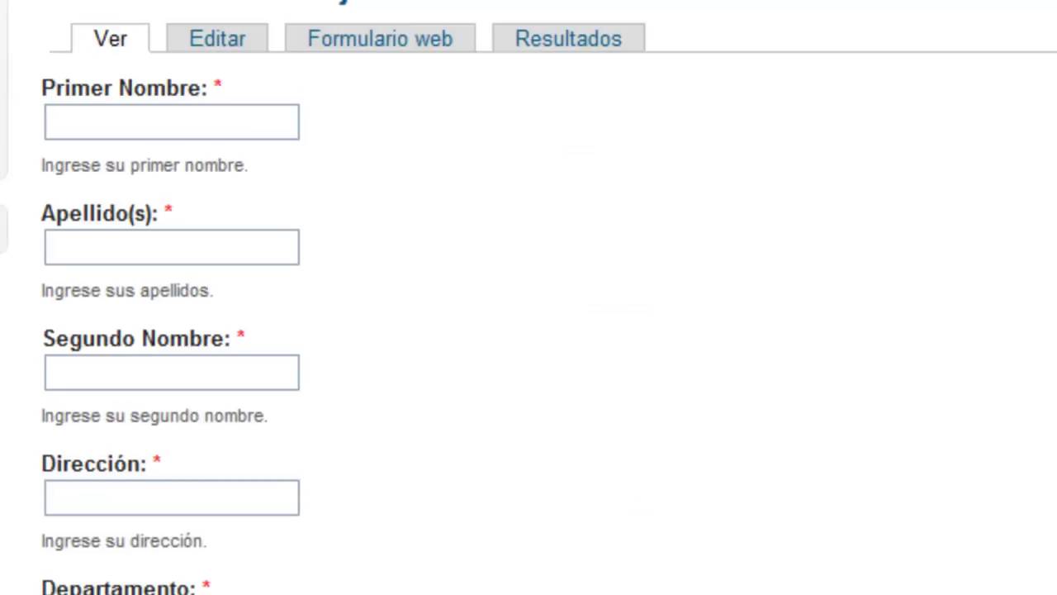
scroll(529, 297, "down", 5)
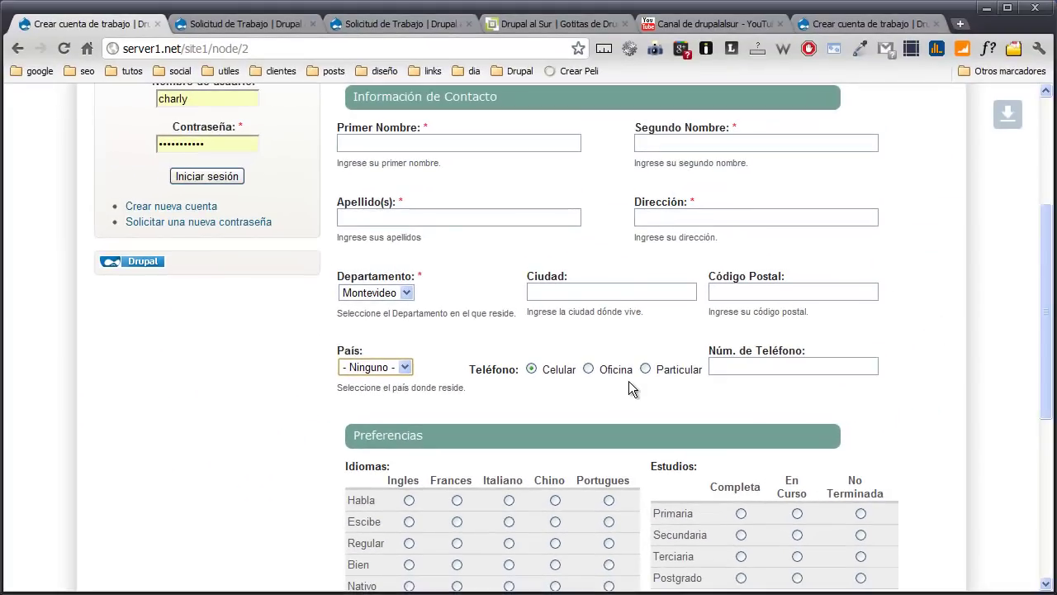
Step: Add a mandatory component named Teléfono of type Opciones de selección to the webform
left_click(246, 25)
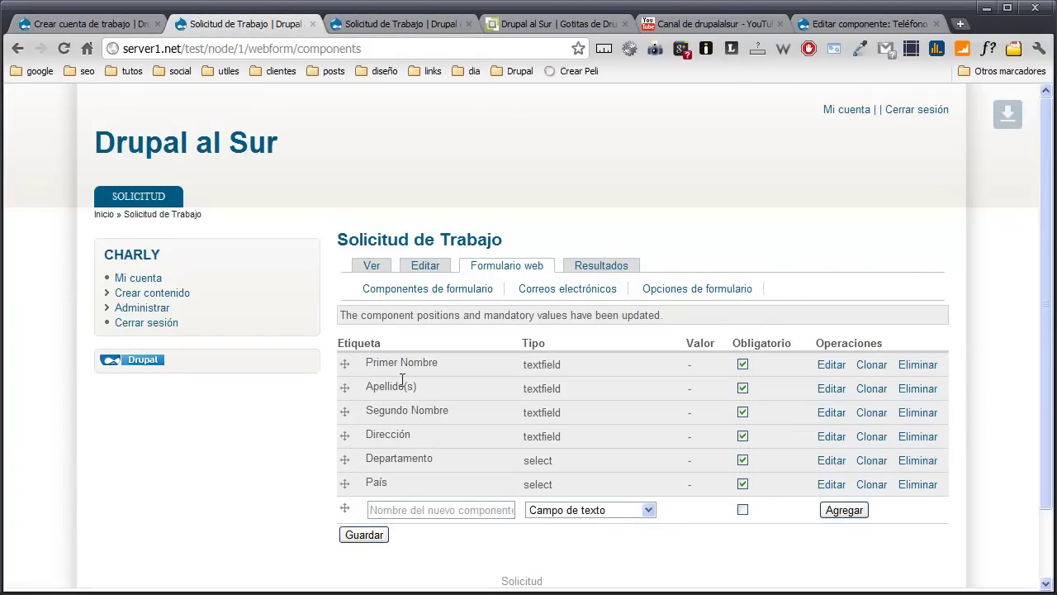
left_click(469, 510)
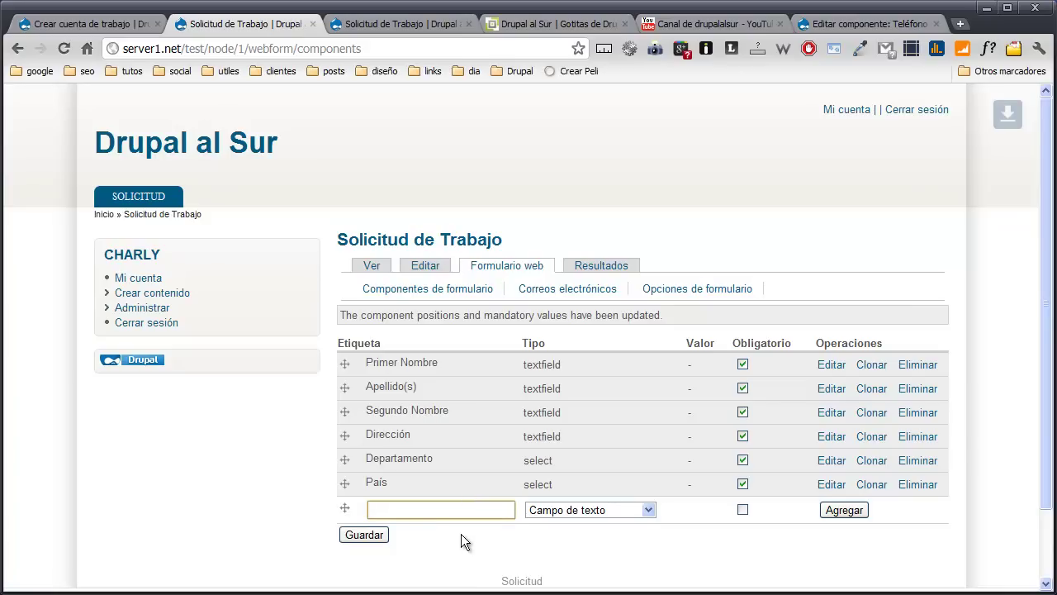
type("Tel")
left_click(461, 531)
left_click(649, 510)
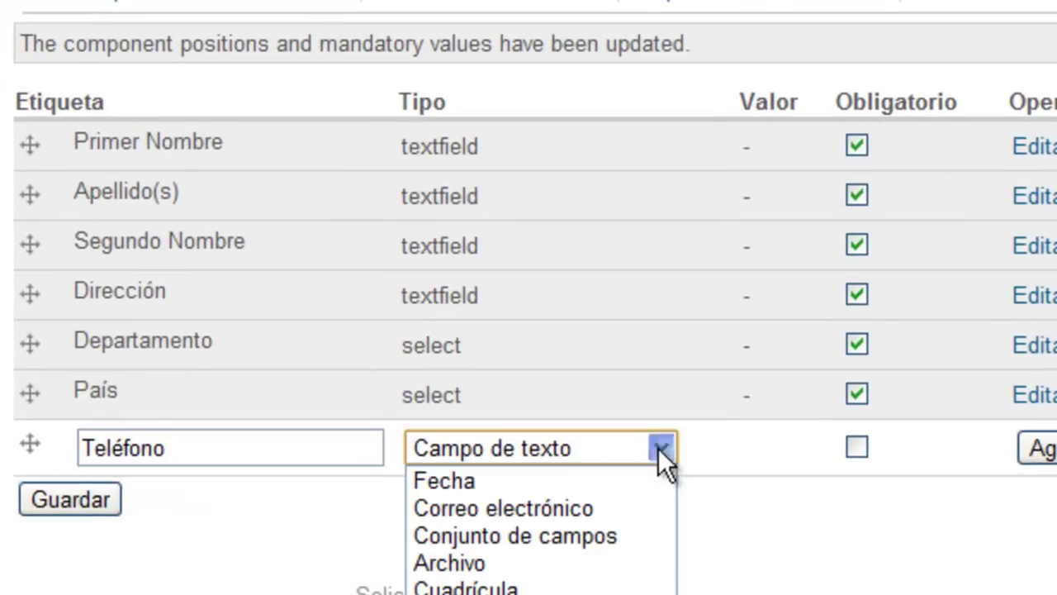
left_click(512, 591)
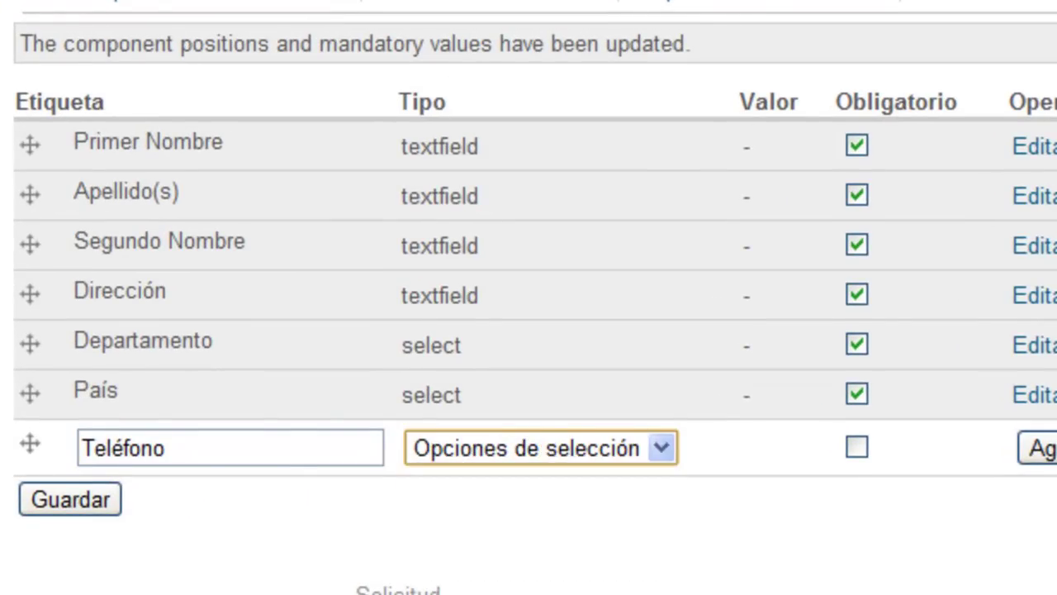
left_click(868, 449)
left_click(1039, 449)
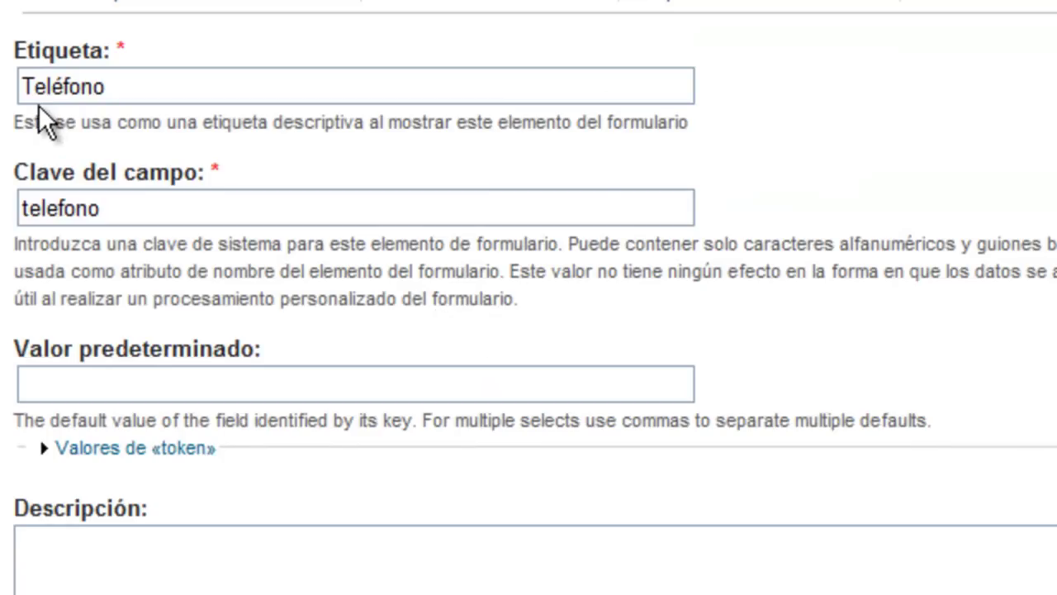
Step: Set the Teléfono component's description to "Seleccione el tipo de teléfono."
scroll(40, 114, "down", 4)
left_click(38, 201)
scroll(17, 213, "down", 6)
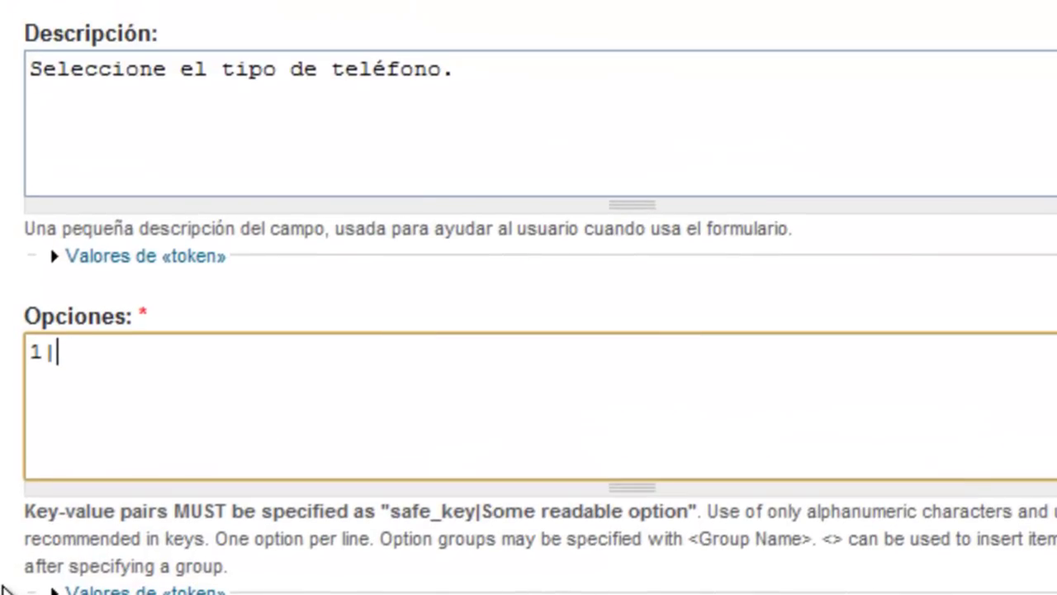
Step: Enter the Teléfono options Particular, Celular and Oficina with keys 1 to 3, and save the component
type("Particulaer")
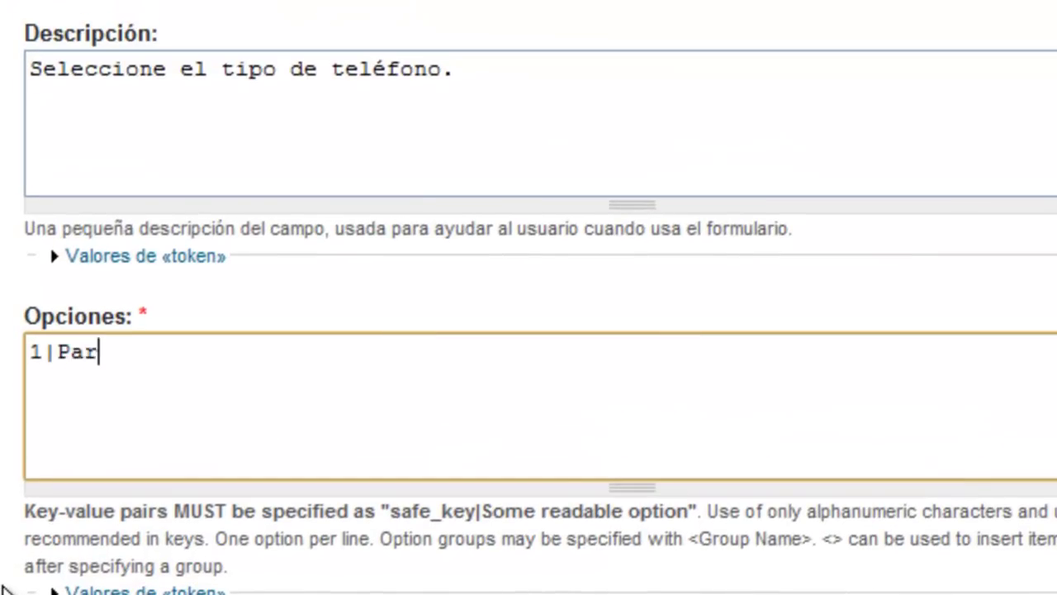
key("BackSpace")
key("BackSpace")
type("r")
key("Return")
type("2|")
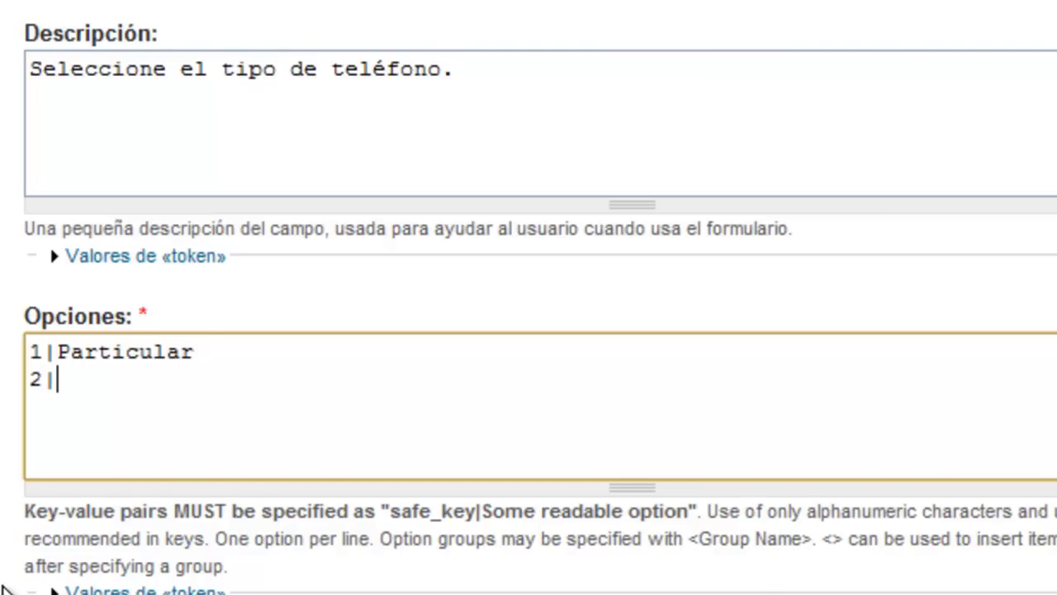
type("Celua")
key("BackSpace")
type("lar")
key("Return")
type("3\\")
key("BackSpace")
type("|Oficina")
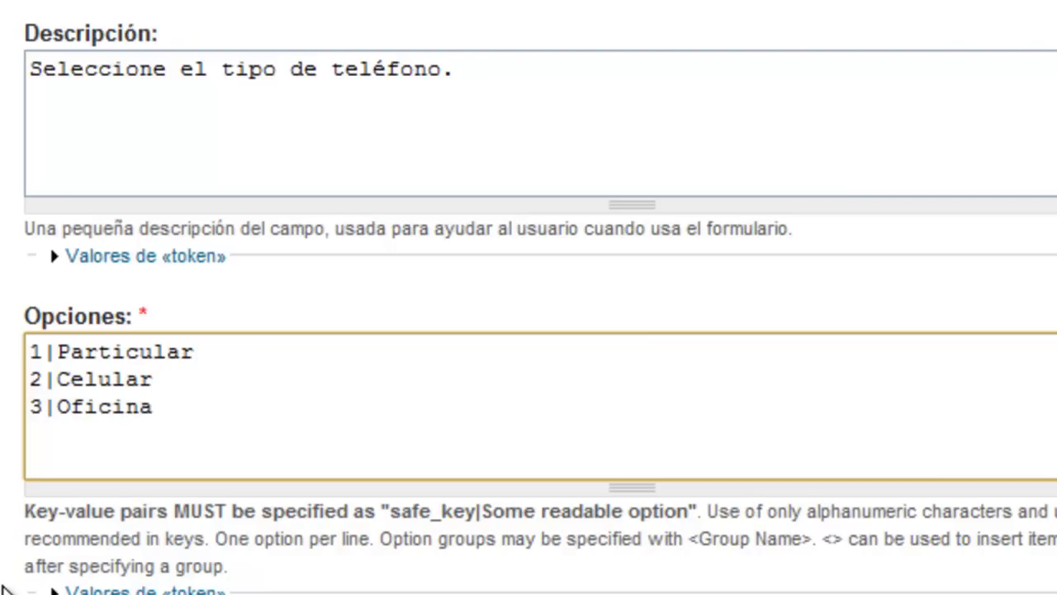
scroll(4, 588, "down", 4)
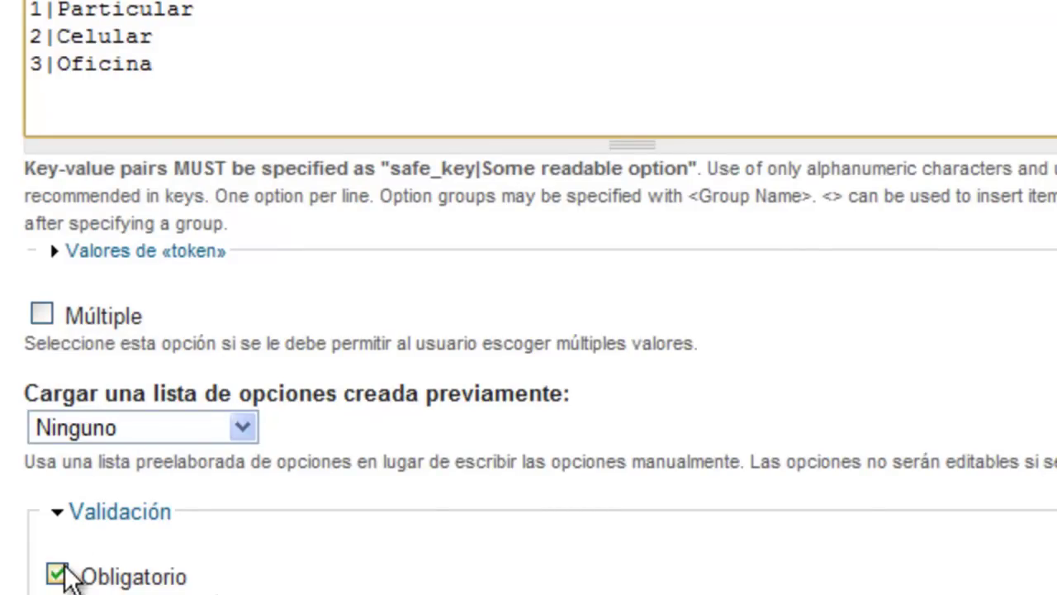
scroll(529, 297, "down", 4)
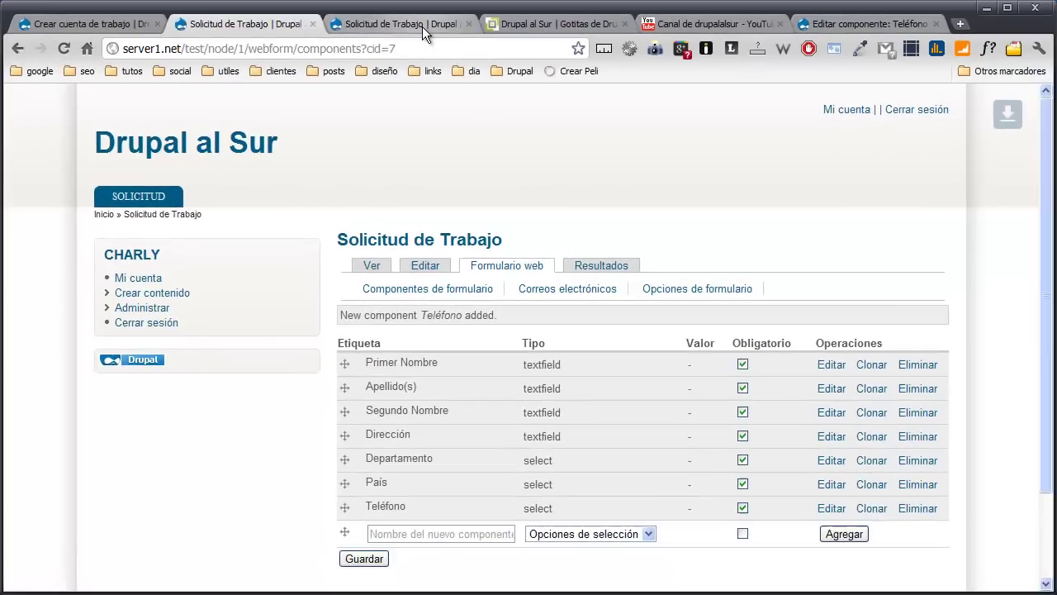
Step: Reload the published form, check the Teléfono options and compare them with the sample form
left_click(421, 27)
key("F5")
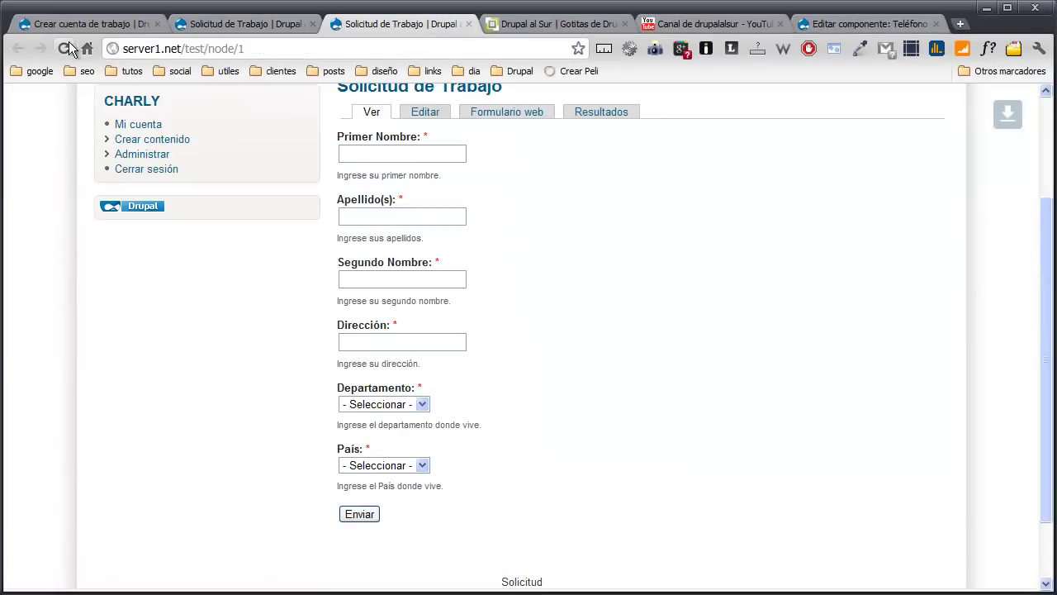
scroll(207, 409, "down", 1)
scroll(219, 427, "down", 2)
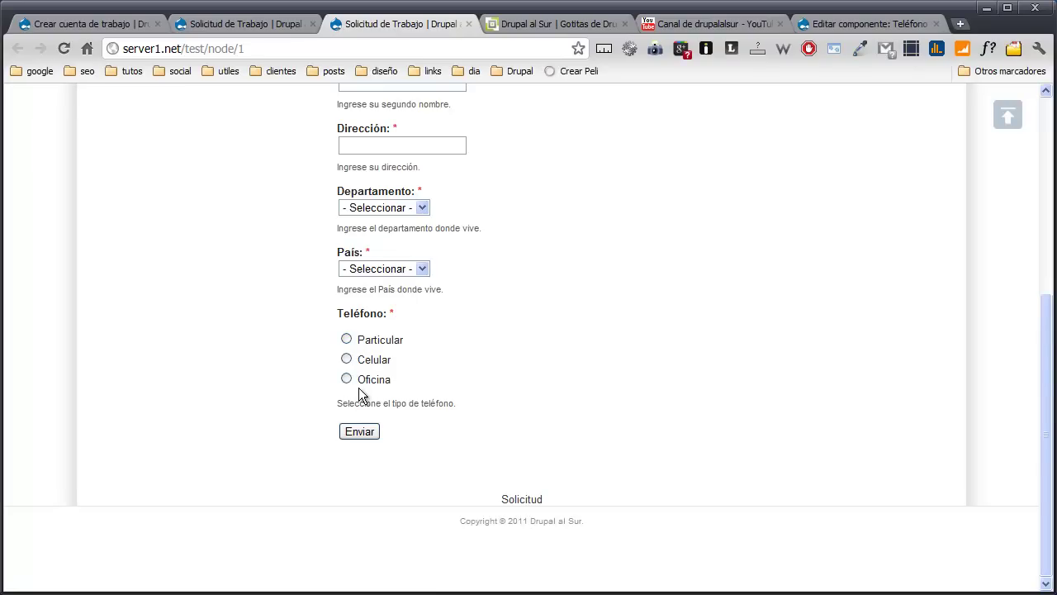
left_click(104, 23)
Step: Add a mandatory component named Núm. telefónico of type Campo de texto to the webform
left_click(257, 23)
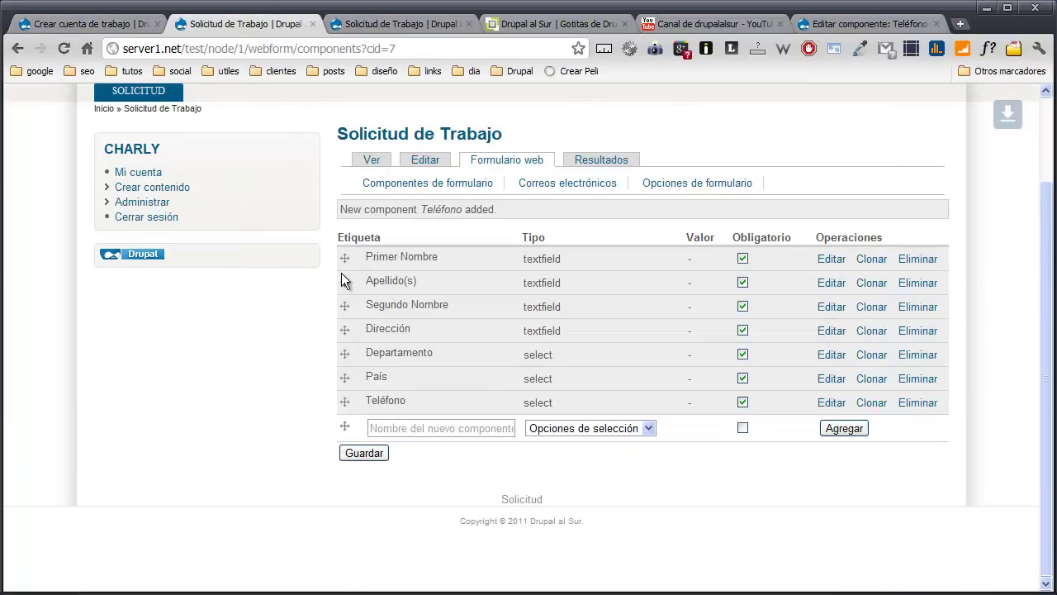
left_click(384, 429)
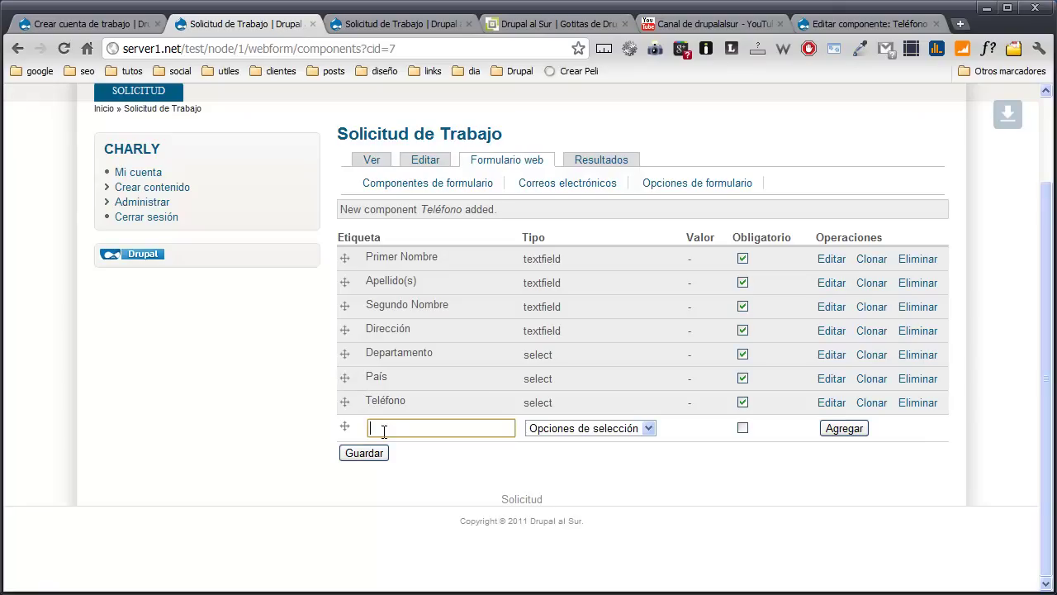
type("N")
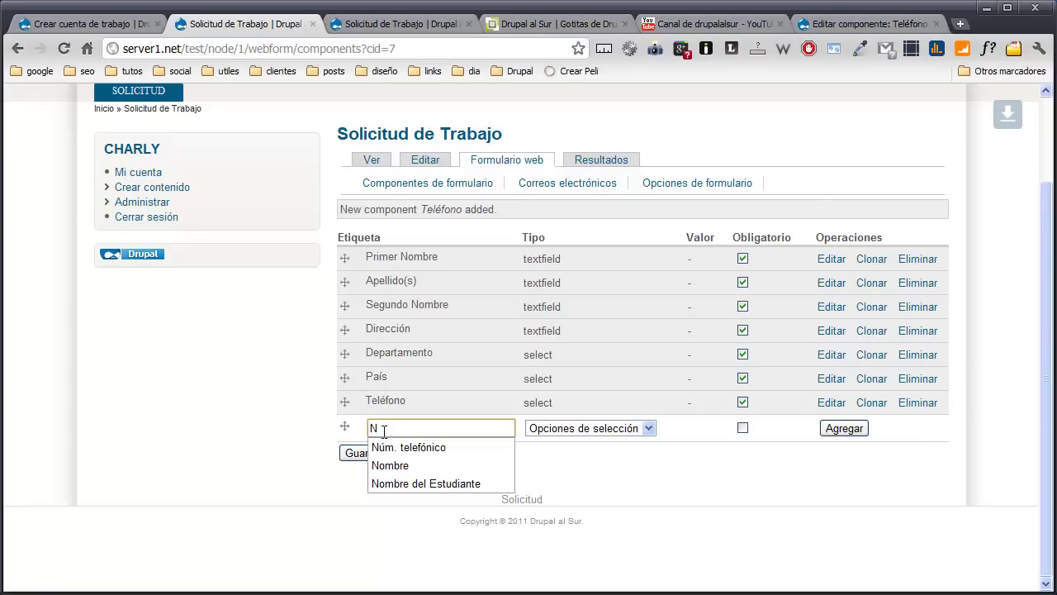
type("úm")
left_click(386, 446)
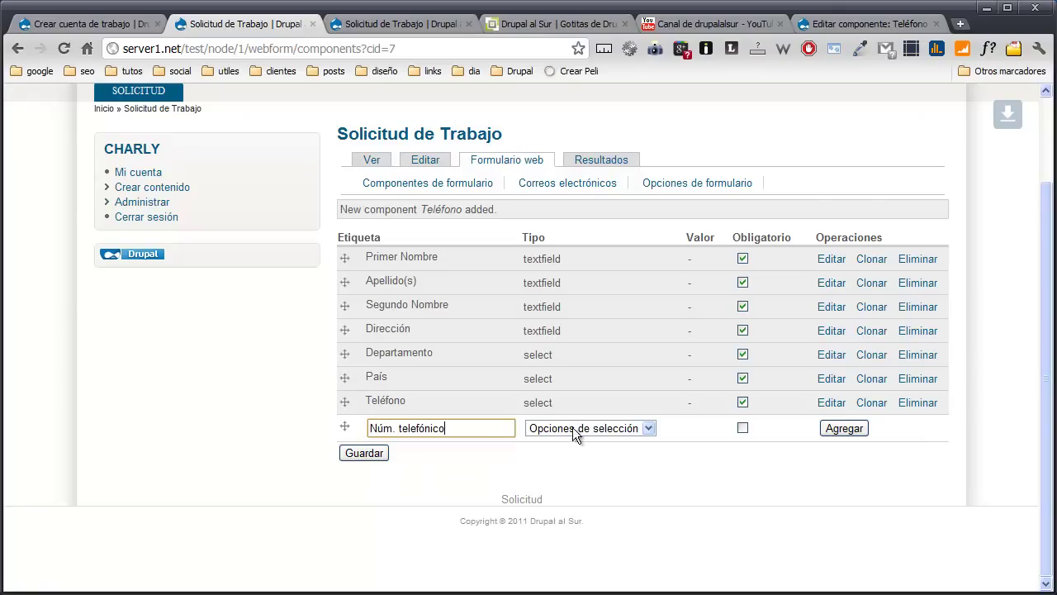
left_click(643, 428)
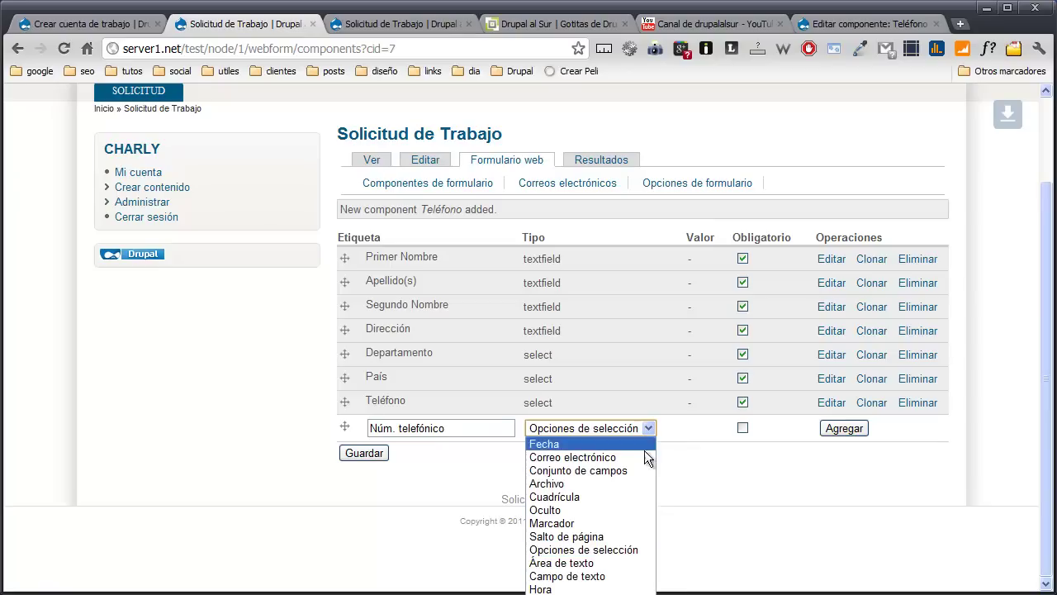
left_click(618, 576)
left_click(742, 428)
left_click(826, 433)
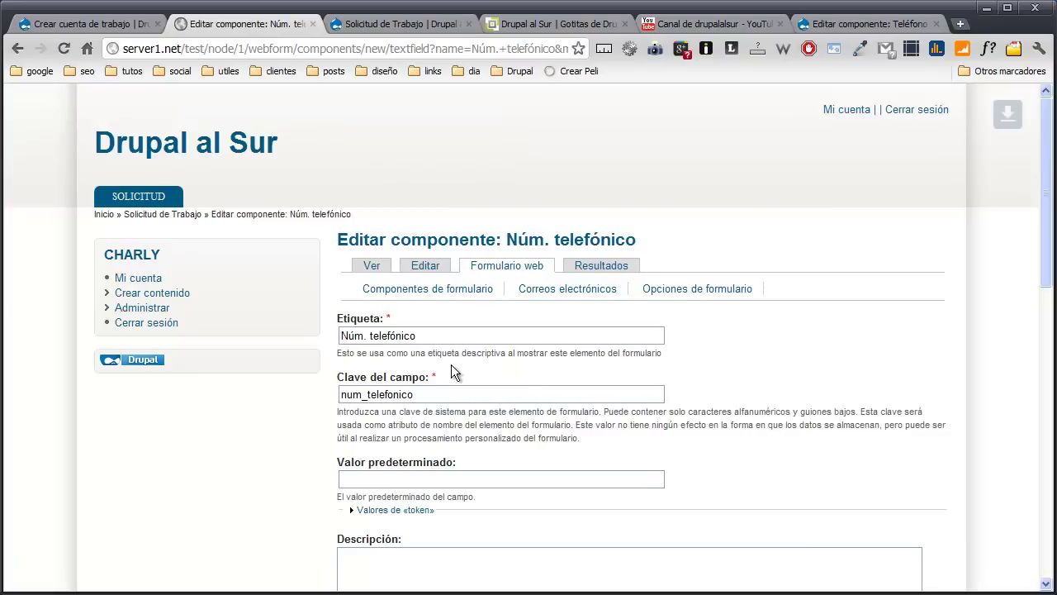
Step: Set the Núm. telefónico component's description to "Ingrese su número telefónico."
scroll(451, 365, "down", 3)
left_click(407, 314)
type("Ingresaçe")
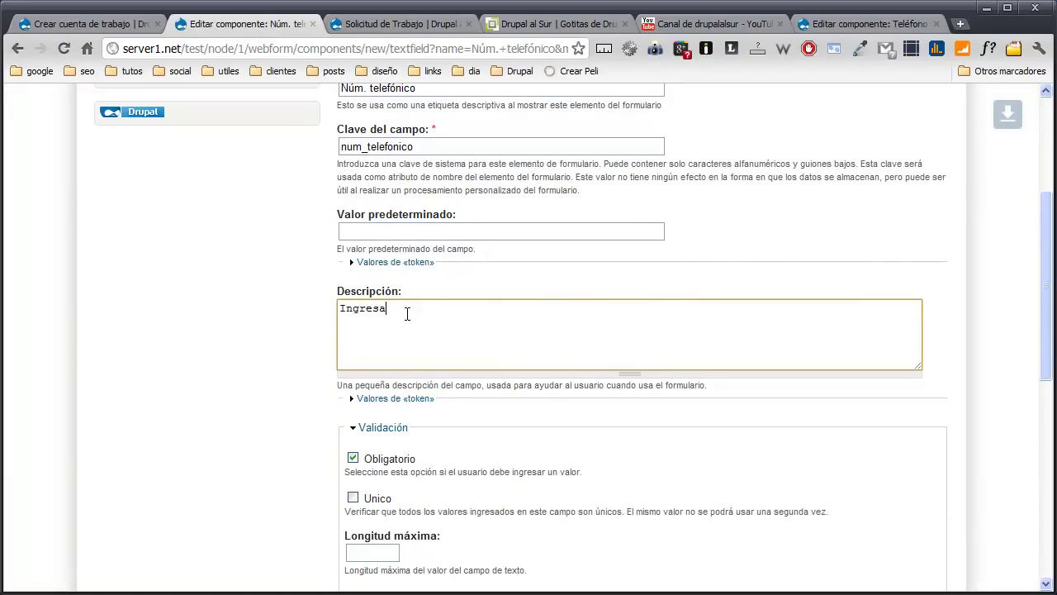
key("BackSpace")
key("BackSpace")
key("BackSpace")
type("ese su número teléfonico.")
right_click(496, 308)
left_click(529, 318)
Step: Fill in the maximum length and display width of the Núm. telefónico field and save the component
scroll(397, 372, "down", 3)
scroll(320, 306, "down", 1)
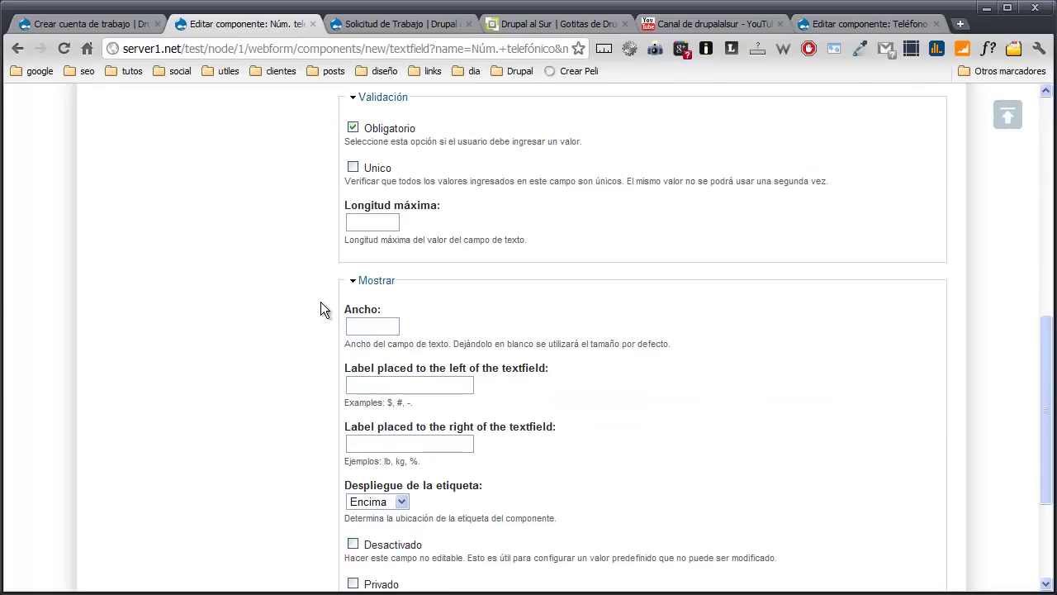
left_click(383, 228)
left_click(378, 243)
left_click(370, 327)
left_click(371, 362)
scroll(325, 350, "down", 5)
left_click(408, 452)
Step: Reload the published form to check the Núm. telefónico field
left_click(371, 29)
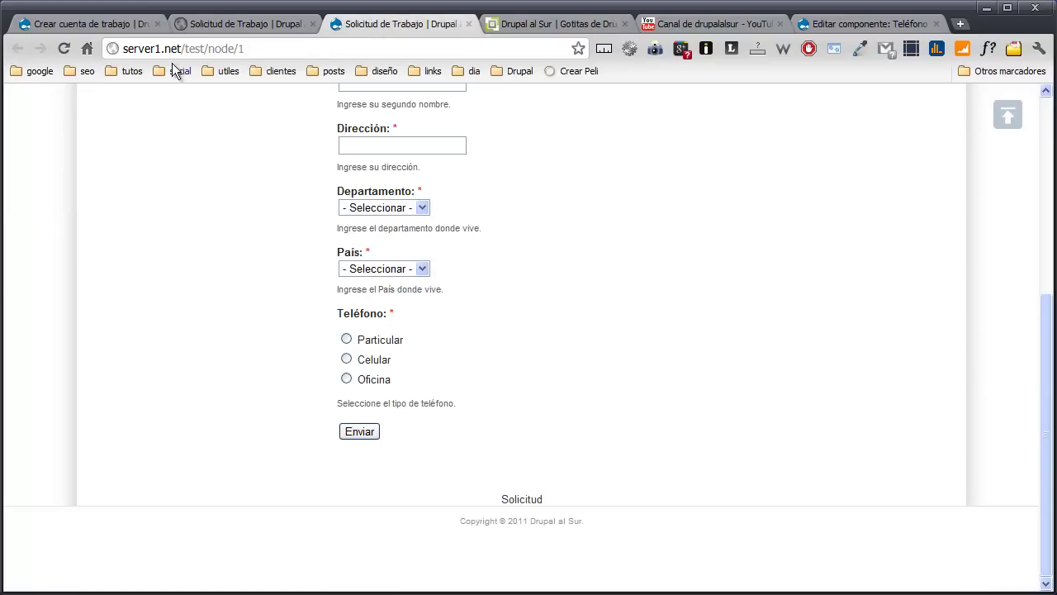
left_click(64, 48)
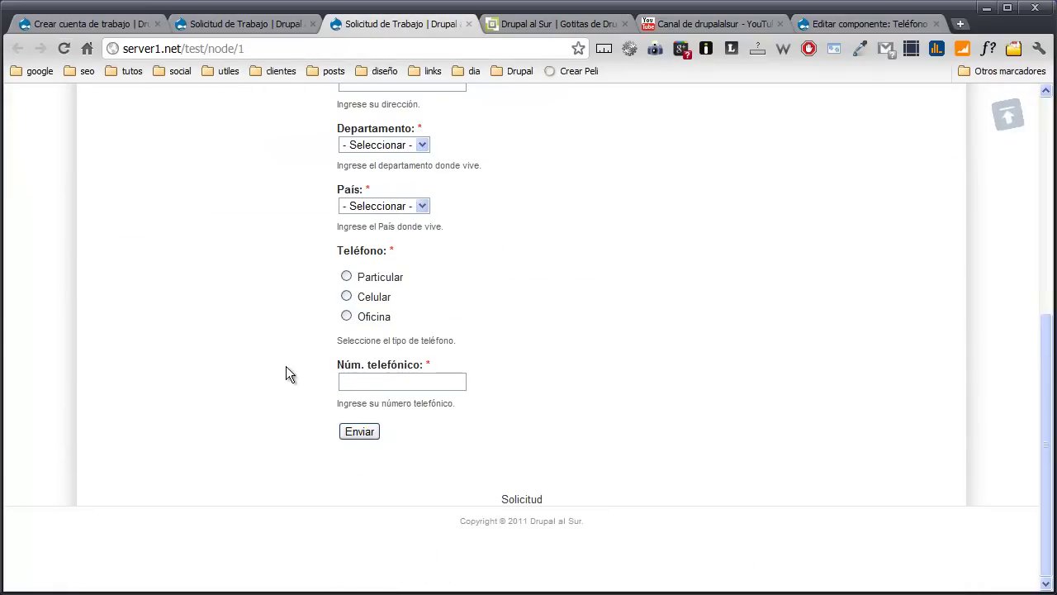
Step: Compare the current Solicitud de Trabajo form with the Preferencias section of the reference job form
left_click(361, 383)
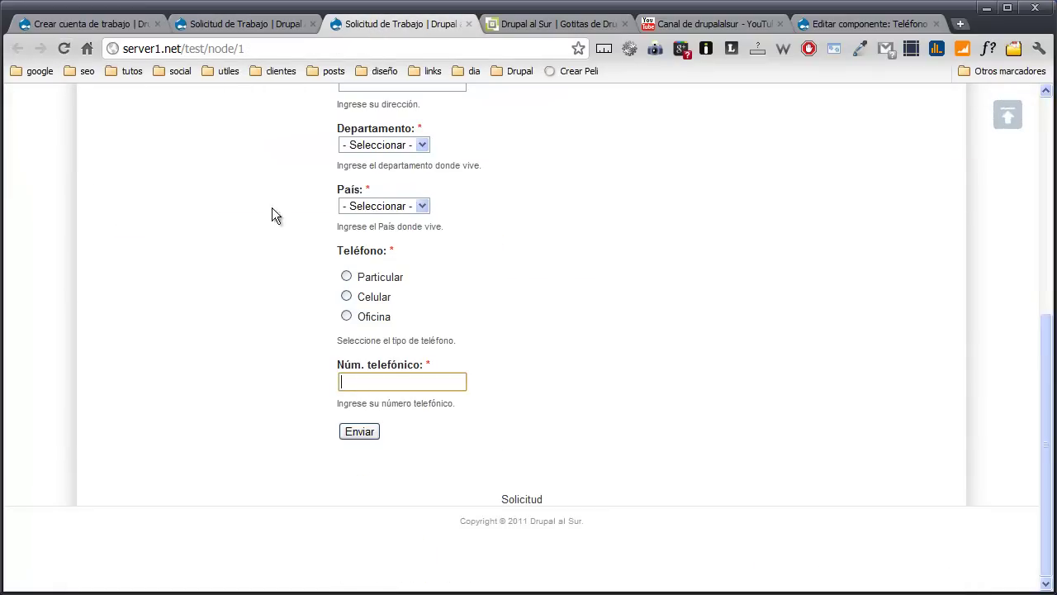
left_click(215, 24)
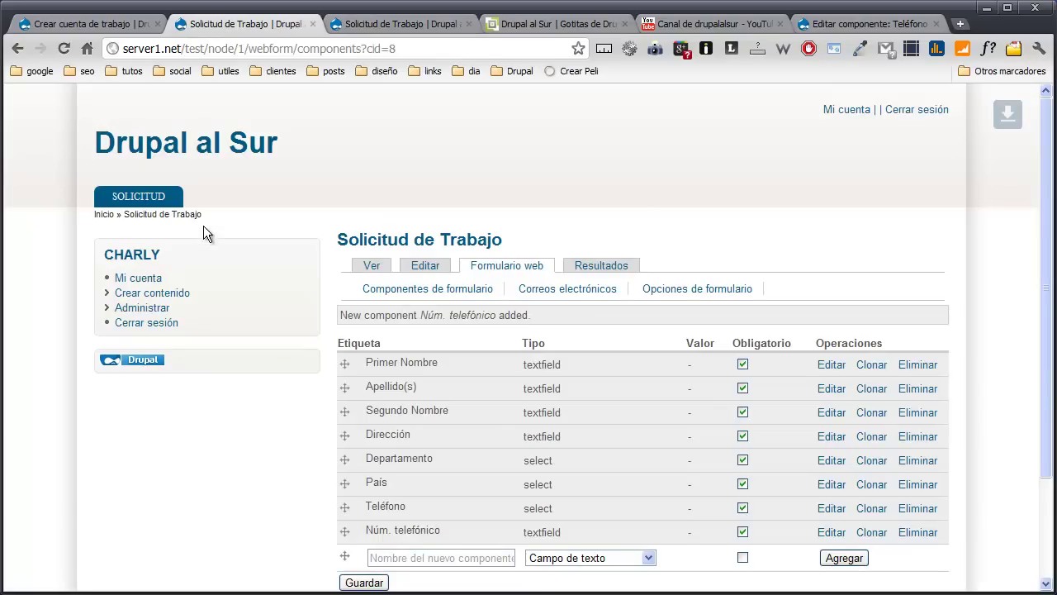
left_click(90, 24)
scroll(244, 273, "down", 3)
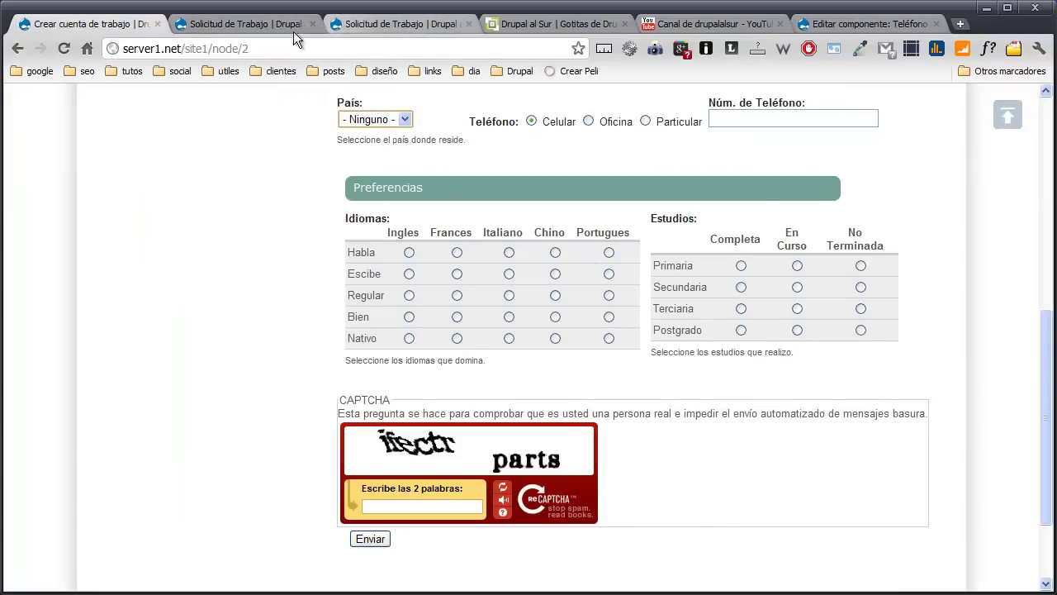
left_click(356, 24)
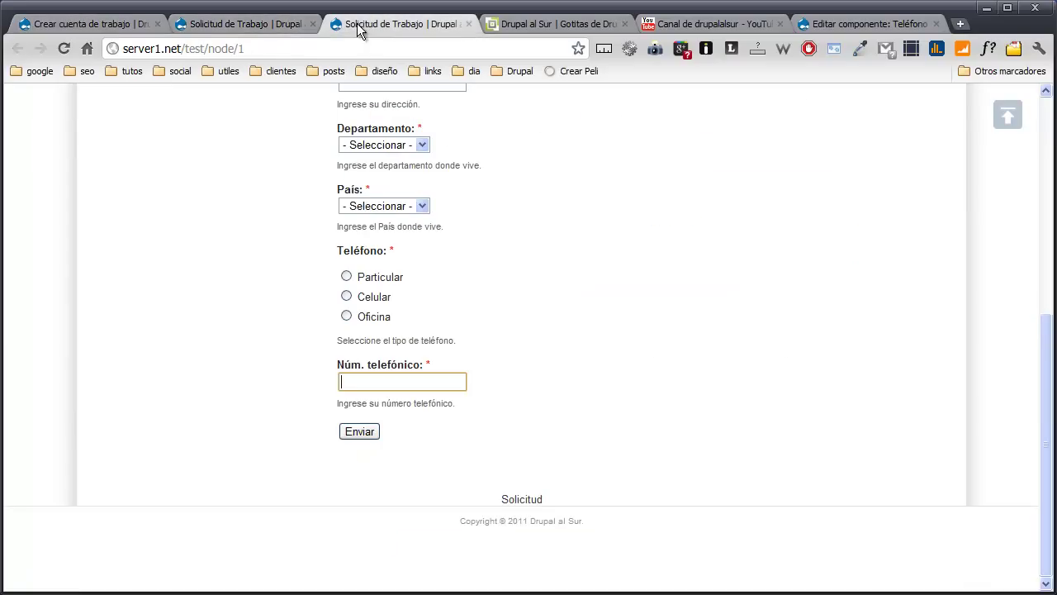
Step: Add a new component named Idiomas of type Cuadrícula to the Solicitud de Trabajo form
left_click(265, 26)
left_click(645, 434)
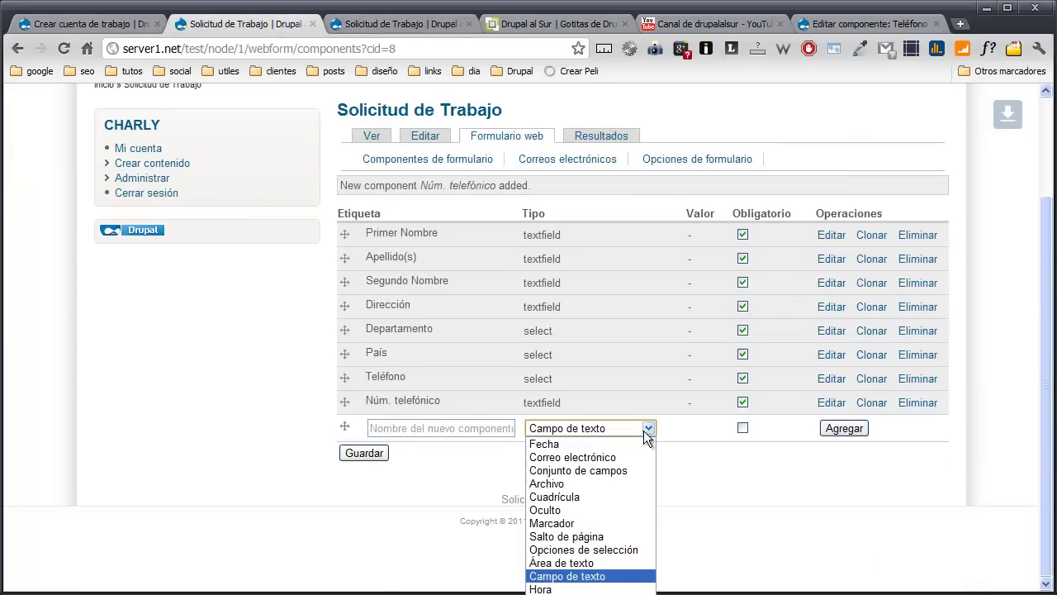
left_click(616, 495)
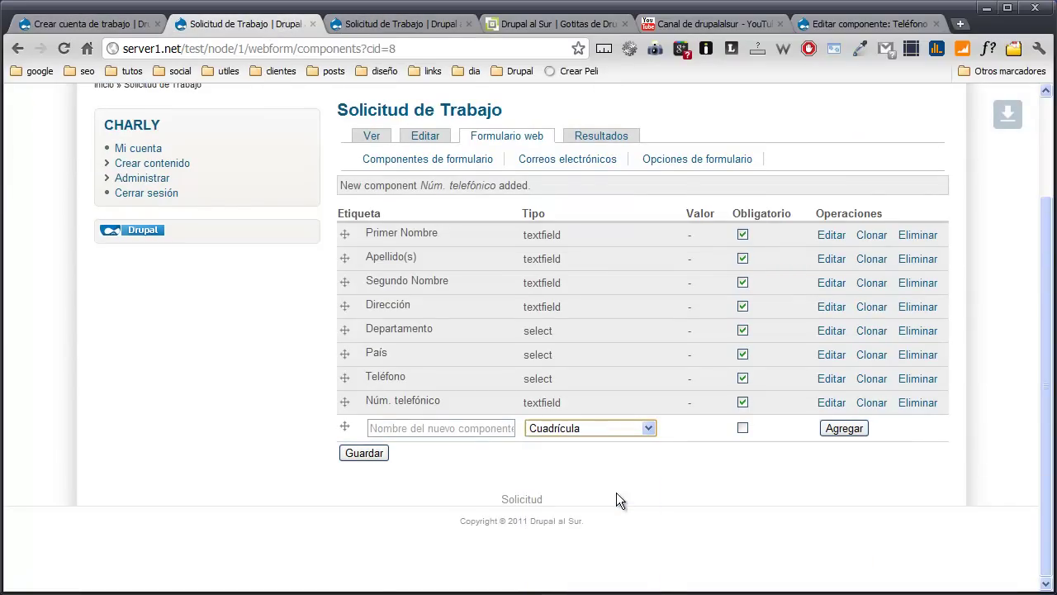
left_click(456, 427)
type("Idi")
key("Down")
key("Return")
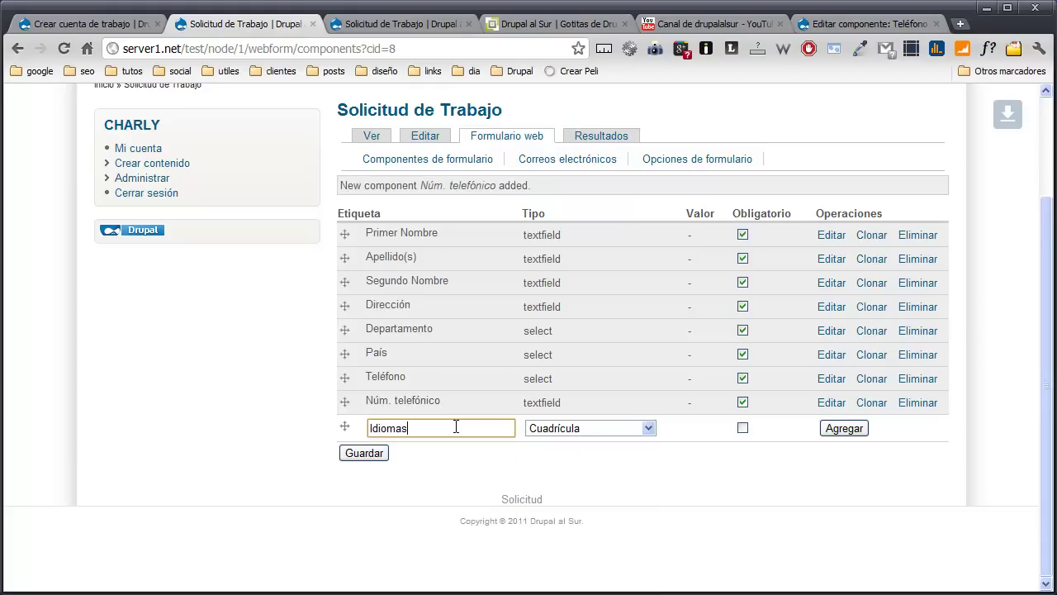
left_click(844, 431)
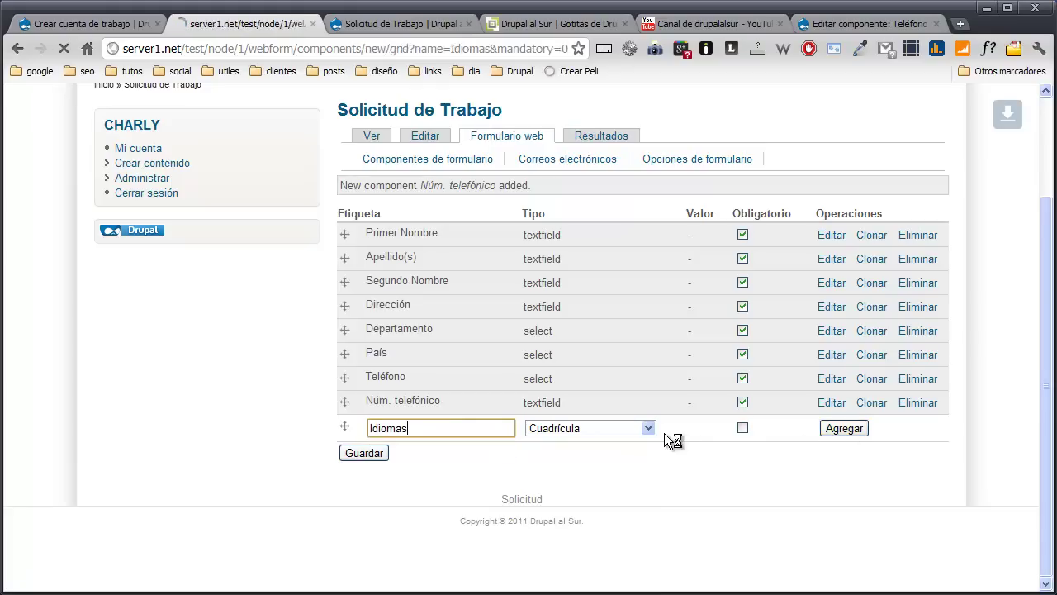
Step: Compare the component's Opciones and Preguntas settings with the column and row labels of the reference form's Idiomas grid
scroll(327, 309, "down", 4)
scroll(327, 309, "up", 2)
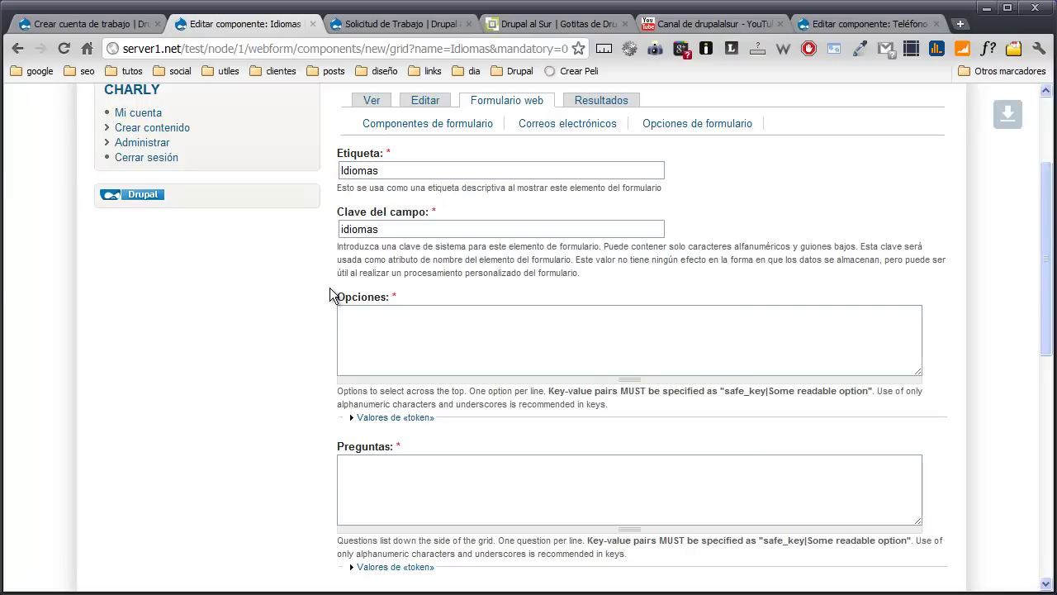
left_click(364, 326)
left_click(369, 489)
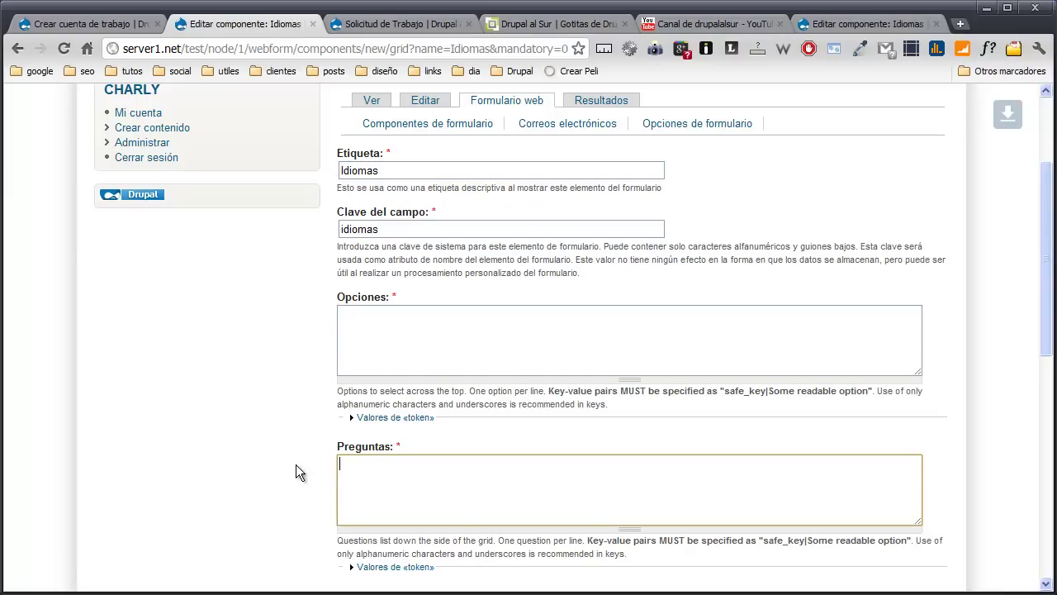
left_click(110, 26)
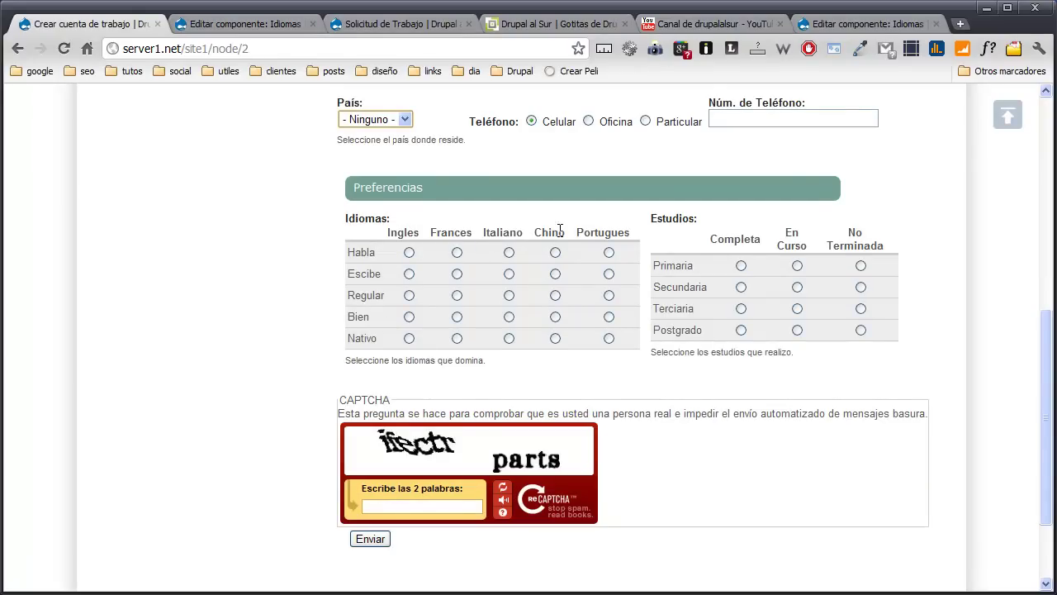
left_click(376, 25)
left_click(284, 24)
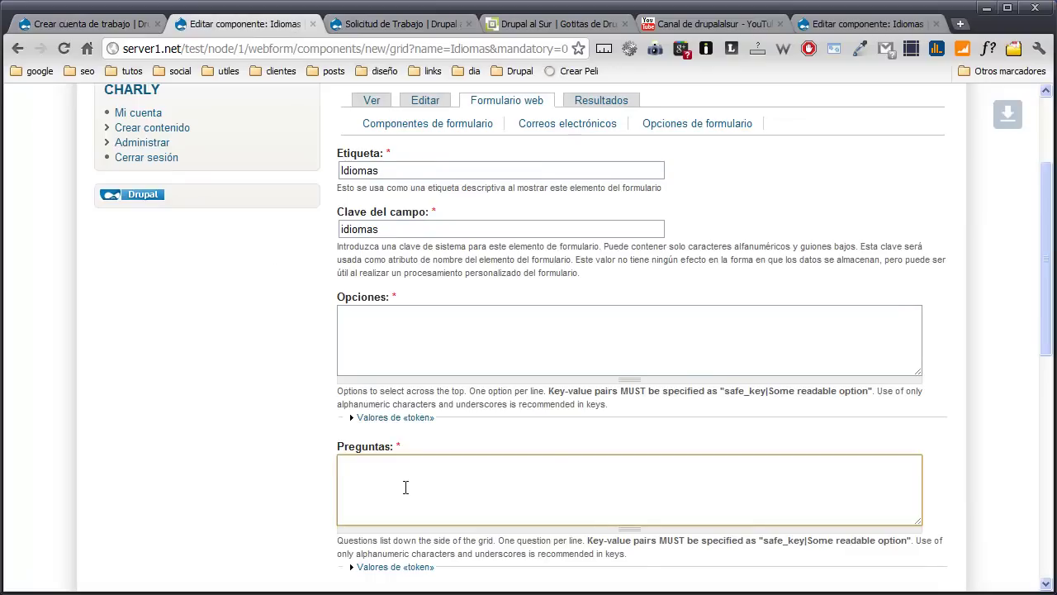
scroll(406, 489, "down", 2)
left_click(387, 321)
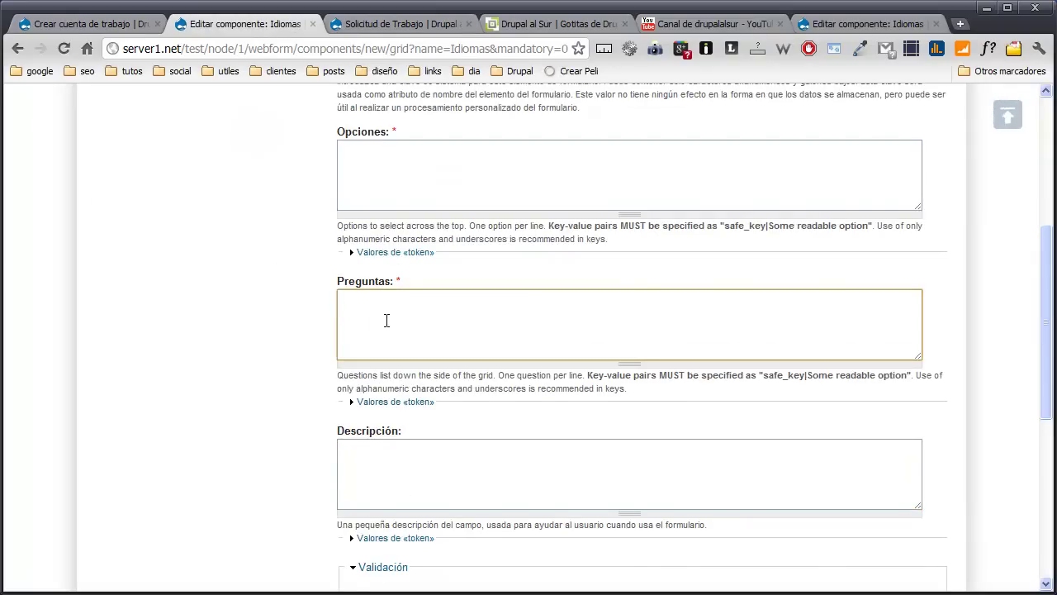
left_click(91, 24)
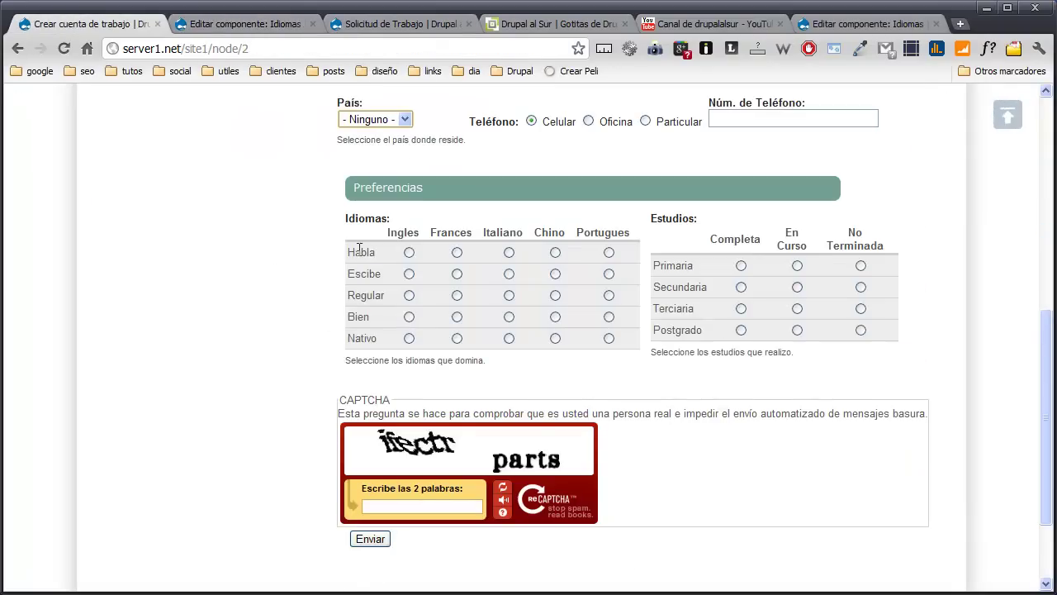
left_click(248, 24)
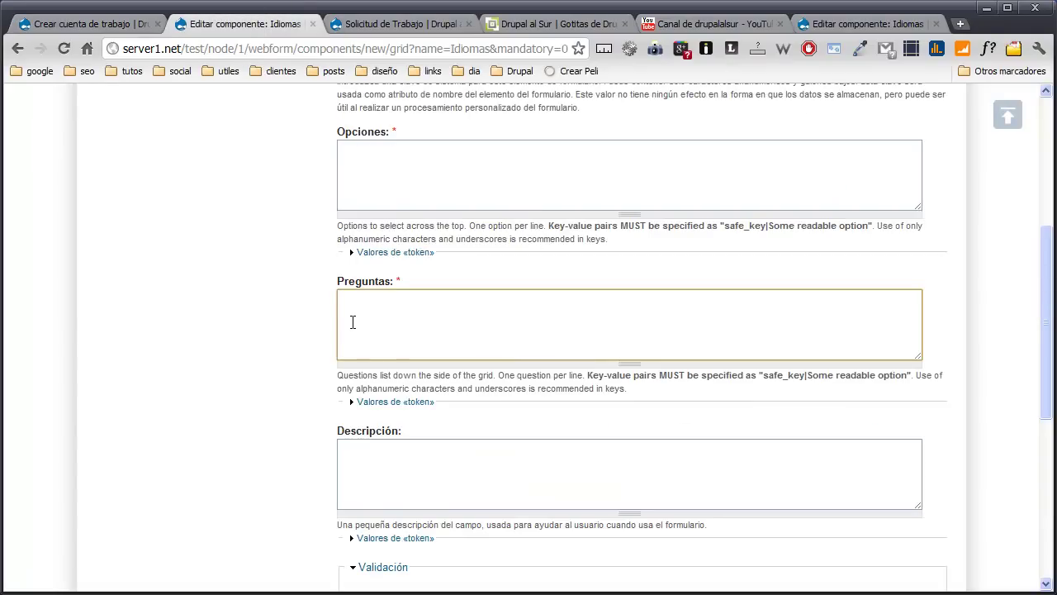
left_click(92, 24)
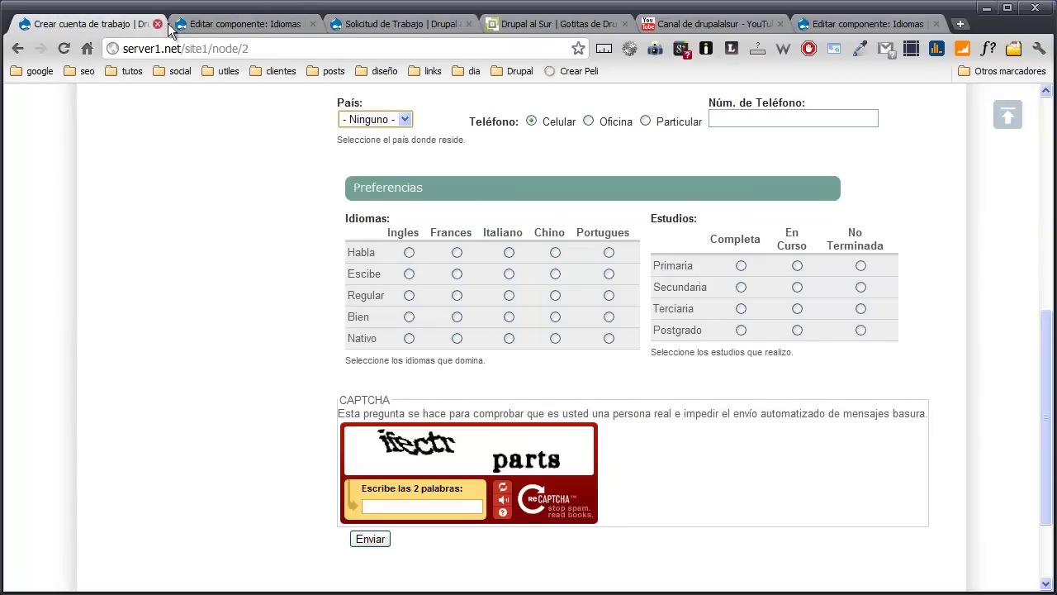
left_click(239, 23)
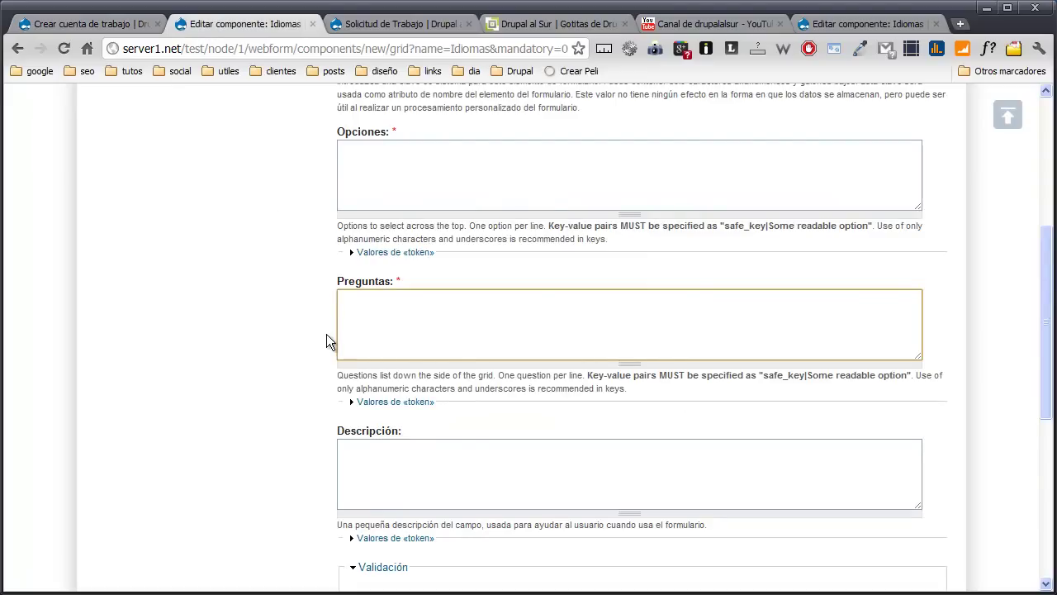
Step: Enter the first two grid questions, Habla and Escribe, on separate lines with keys 1 and 2
type("Habla")
key("Return")
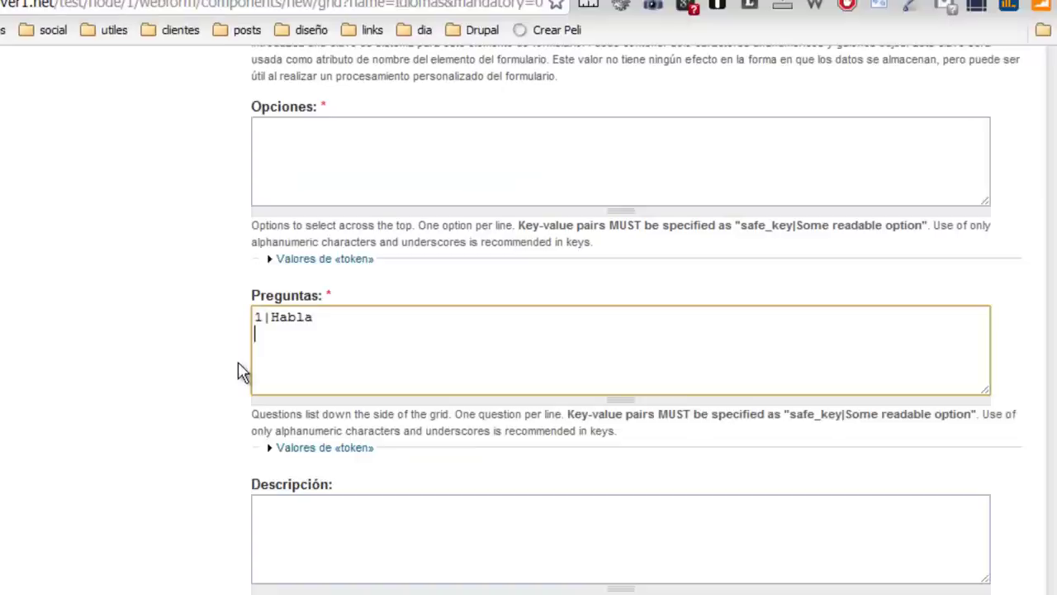
type("12")
key("BackSpace")
key("BackSpace")
type("2|")
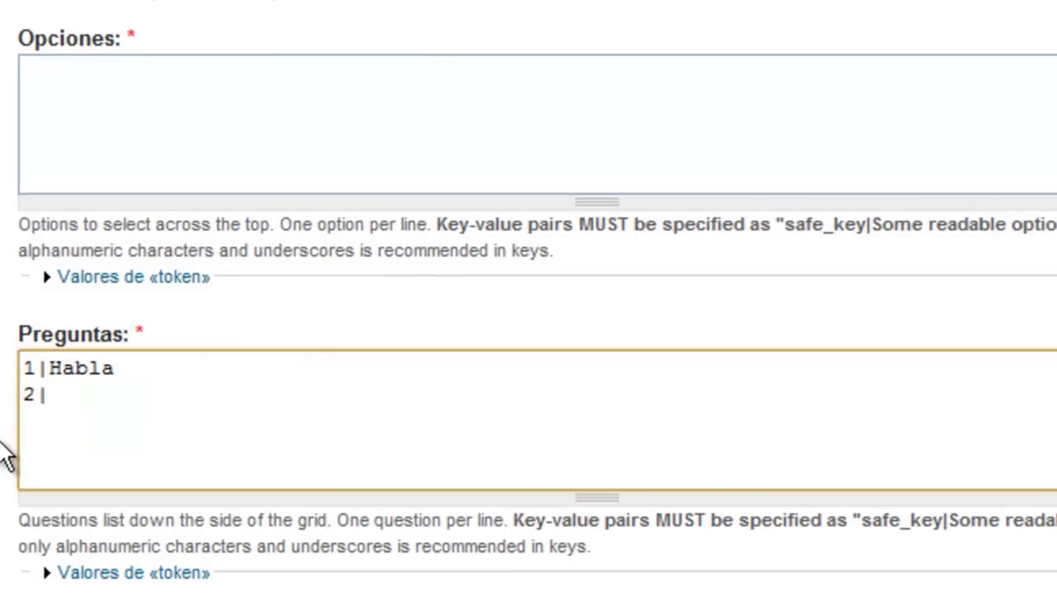
type("EWscribé")
key("Return")
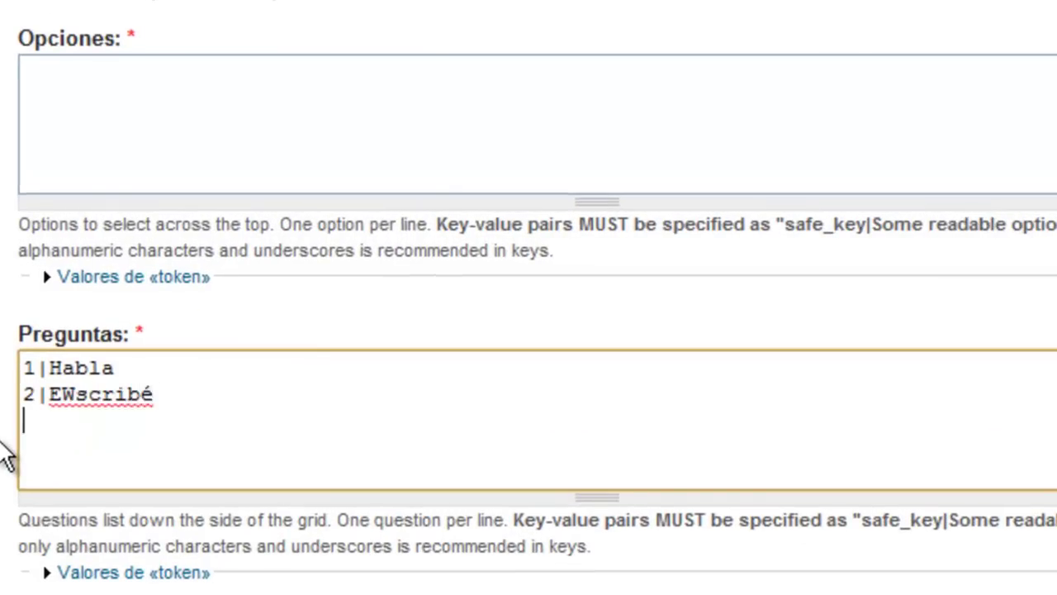
Step: Correct the second question to 2|Escribe without extra characters and begin a third line with key 3
key("shift+Left")
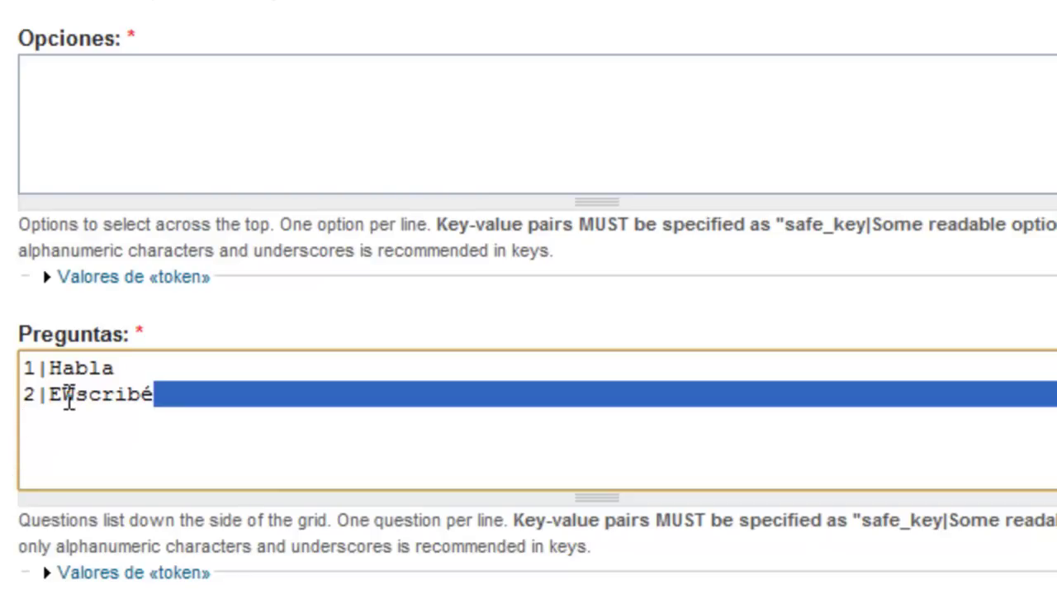
right_click(69, 398)
left_click(237, 427)
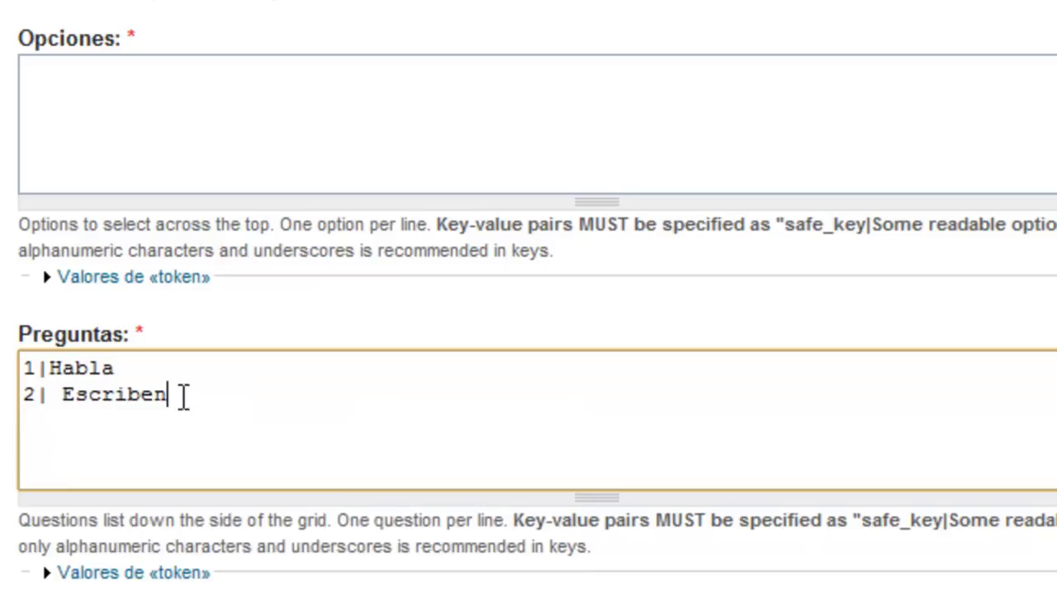
key("BackSpace")
key("Return")
type("3|")
key("Up")
key("Delete")
key("Down")
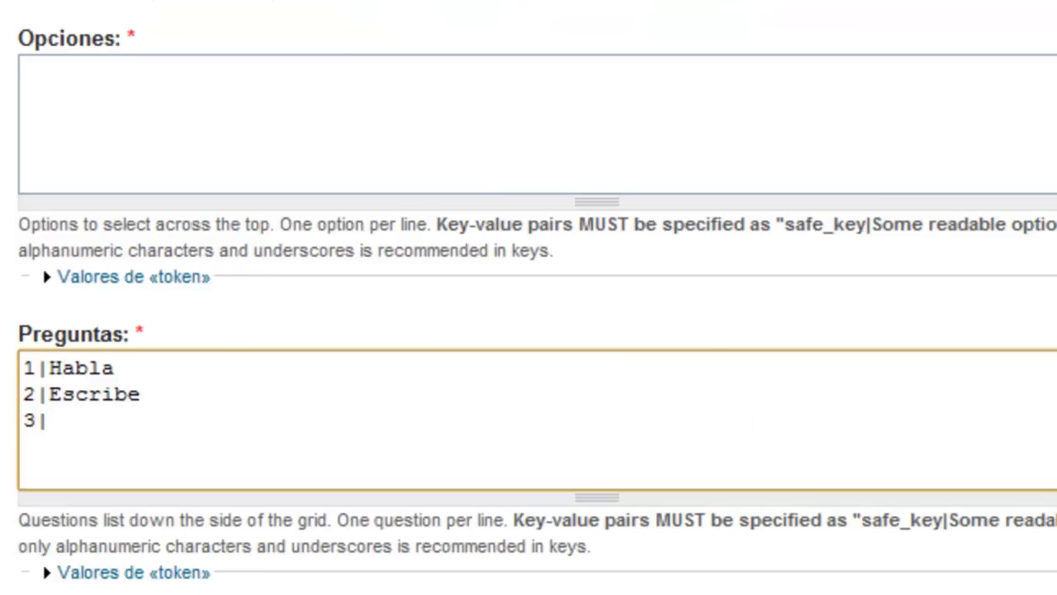
Step: Complete the grid questions with 3|Regular, 4|Bien and 5|Nativo
type("Regular")
key("Return")
type("4|Bien")
key("Return")
type("5|Nativo")
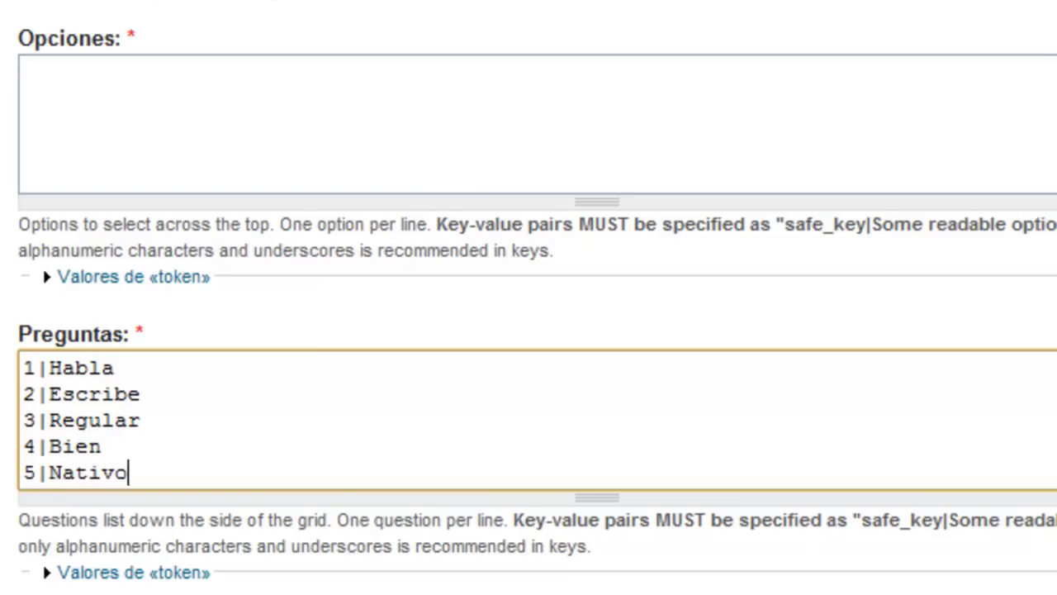
Step: Enter the grid options 1|Ingles, 2|Francés, 3|Italiano, 4|Chino and 5|Portugués, and save the component
key("Tab")
key("Tab")
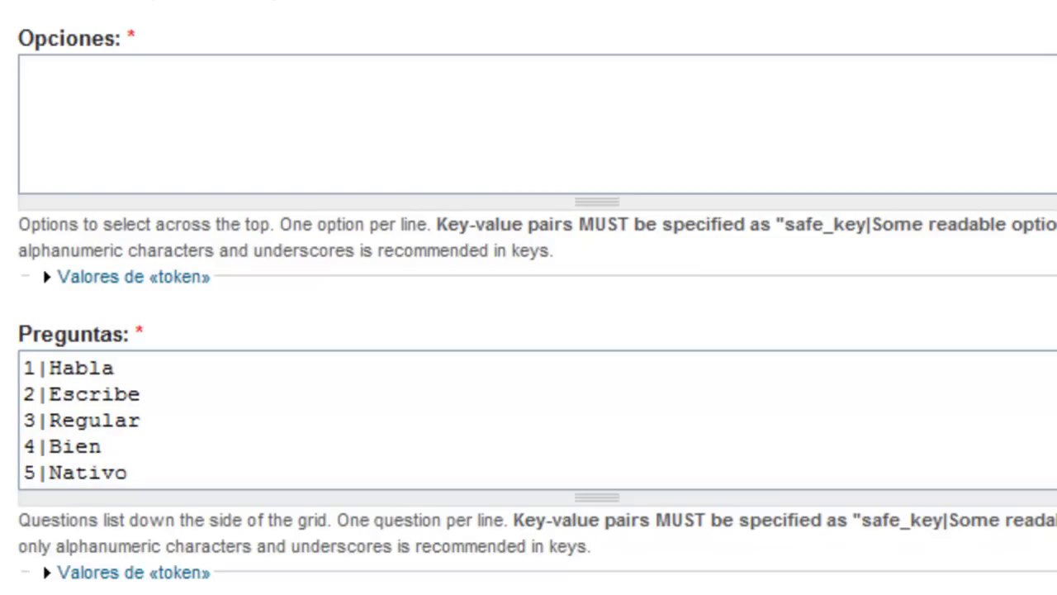
key("Tab")
key("shift+Tab")
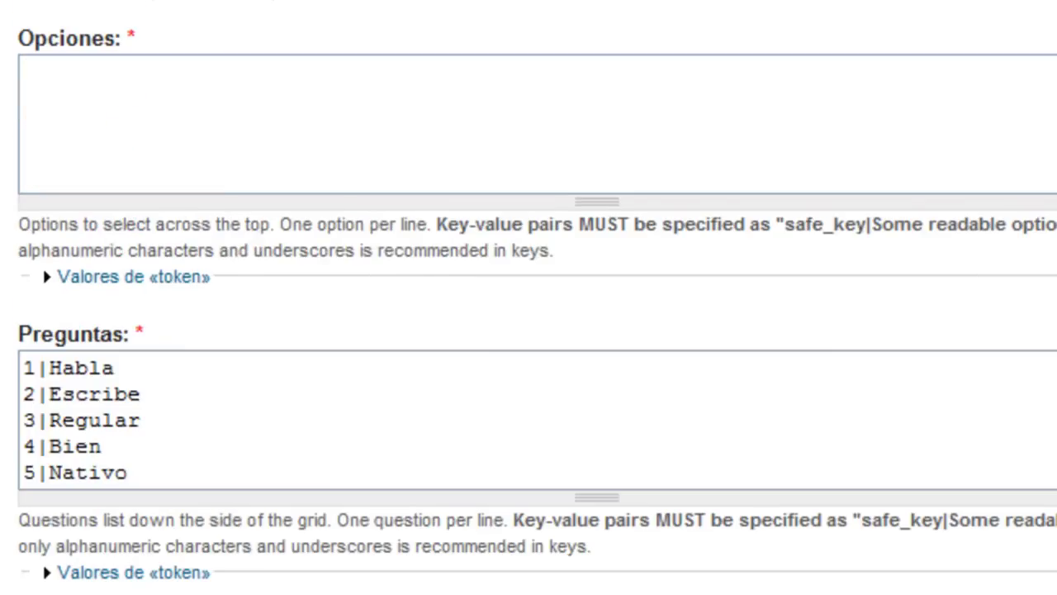
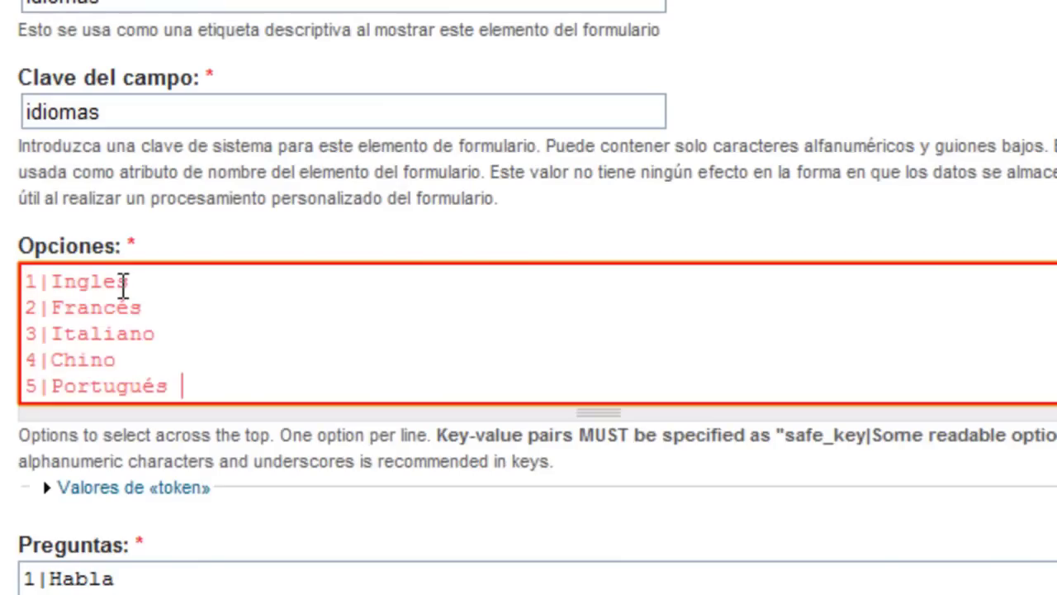
scroll(300, 286, "down", 12)
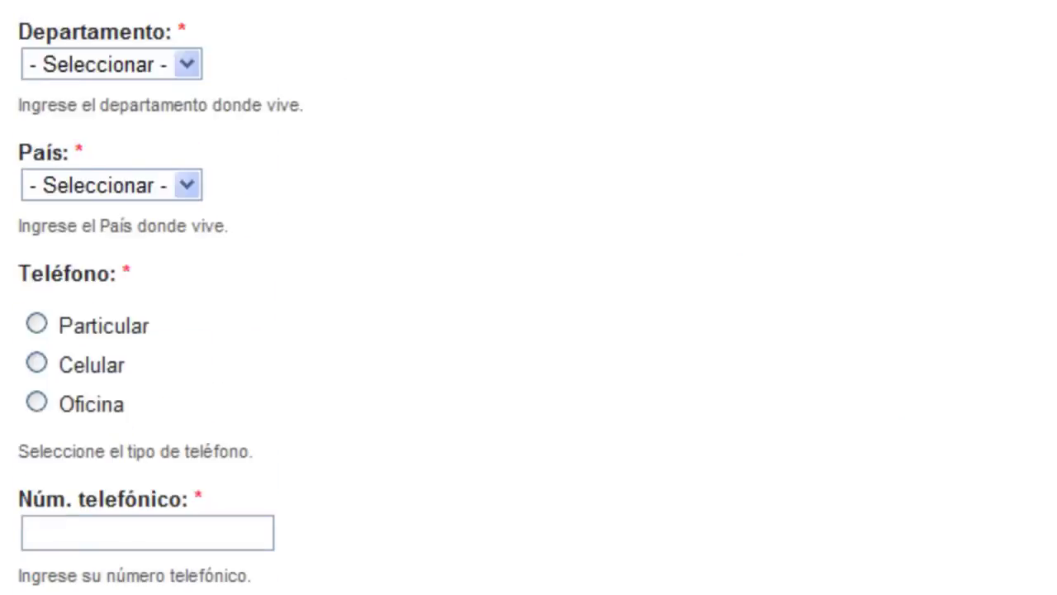
Step: Check the Idiomas grid in the published form against the Idiomas and Estudios grids of the reference form
scroll(528, 297, "down", 4)
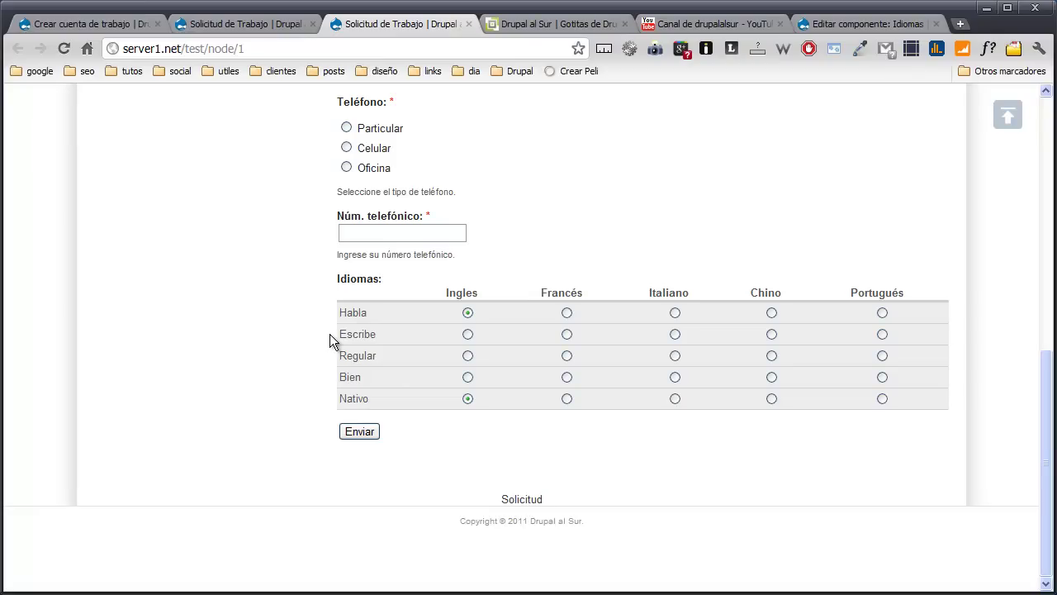
left_click(77, 29)
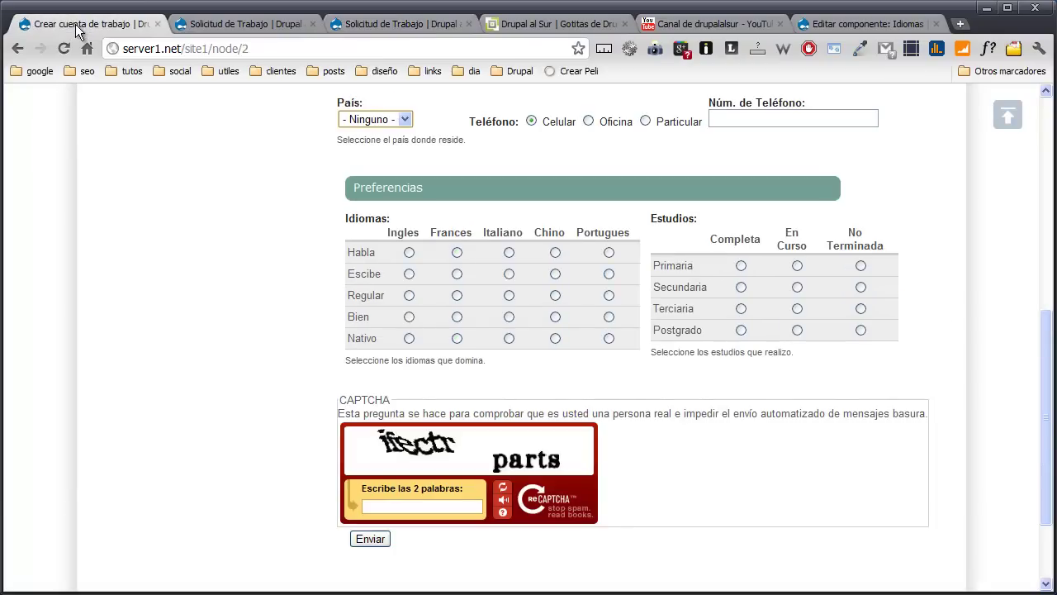
scroll(596, 333, "up", 1)
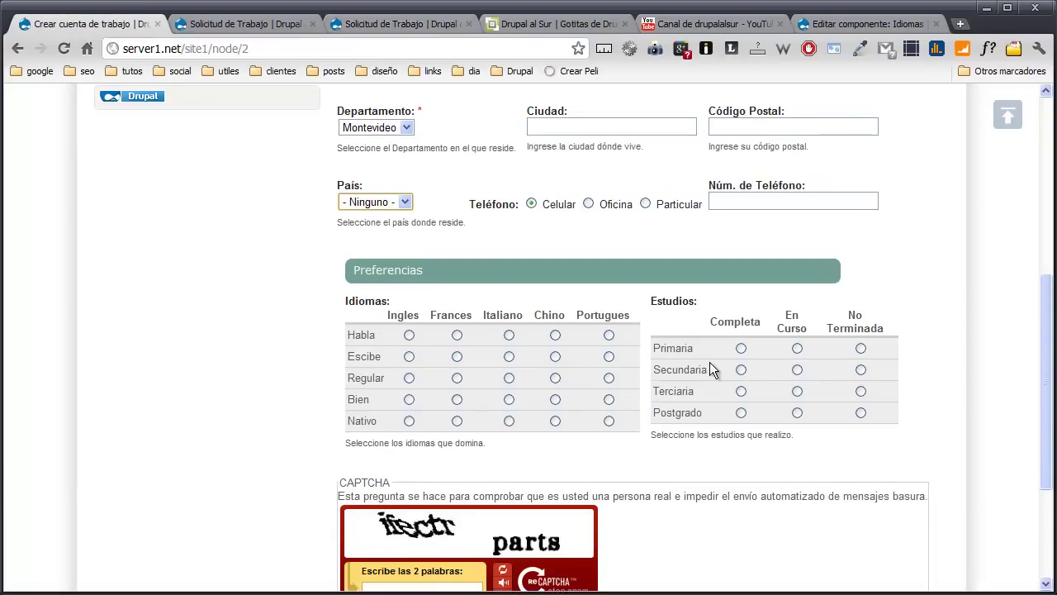
Step: Clone the Idiomas component from the form's component list
left_click(280, 23)
scroll(289, 231, "down", 2)
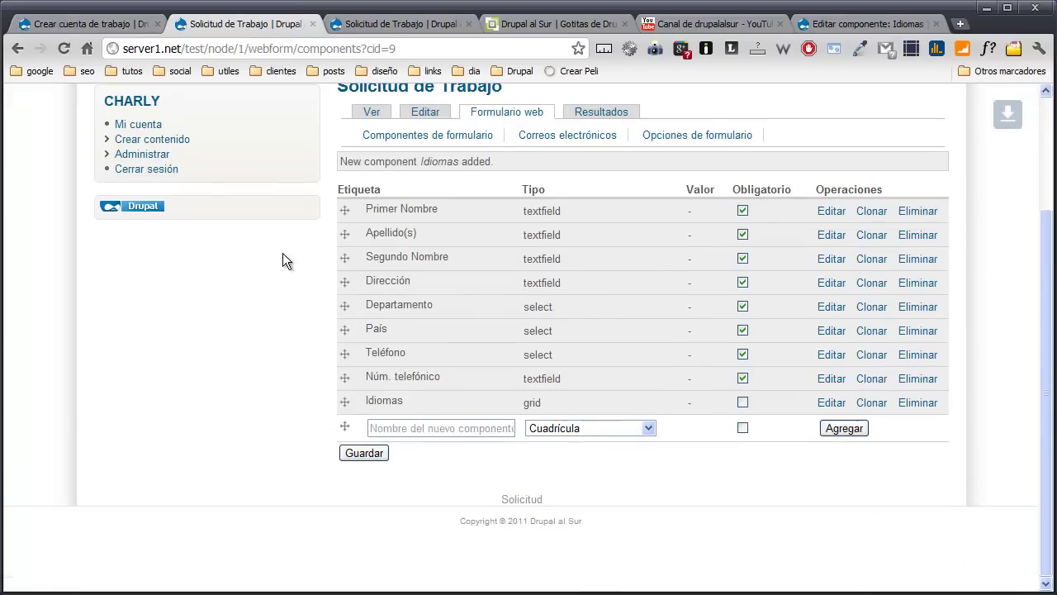
left_click(872, 404)
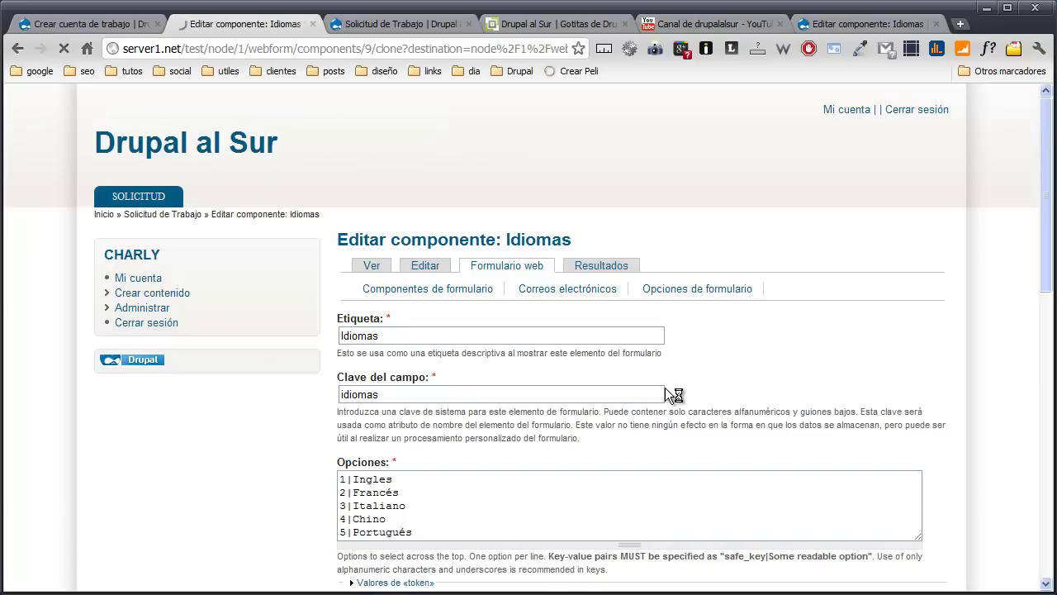
Step: Set the cloned component's label to Estudios and its field key to estudios
double_click(402, 336)
type("Es")
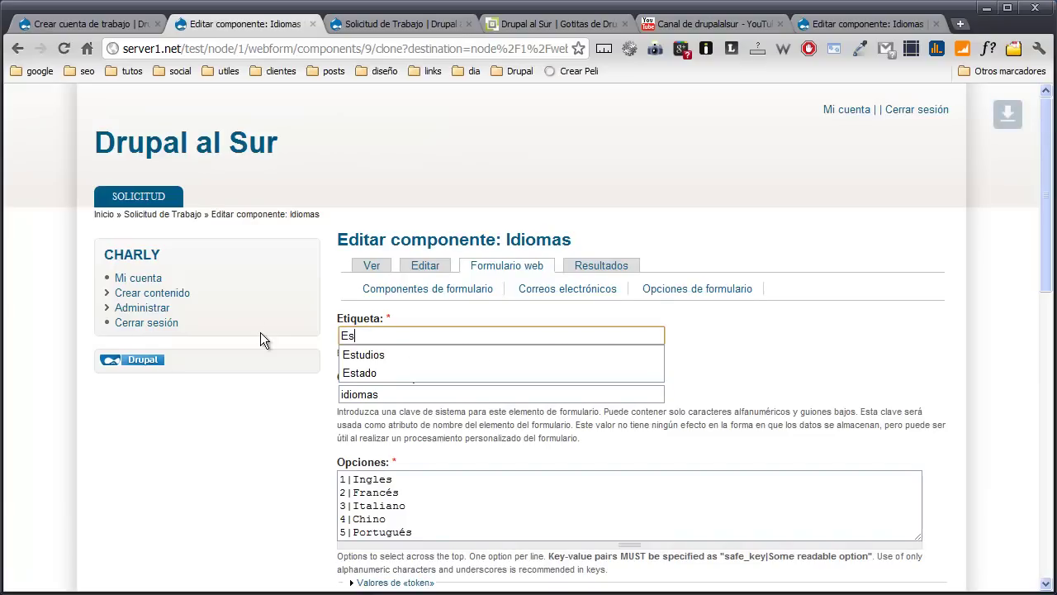
type("t")
key("Down")
key("Return")
key("Tab")
type("es")
key("Down")
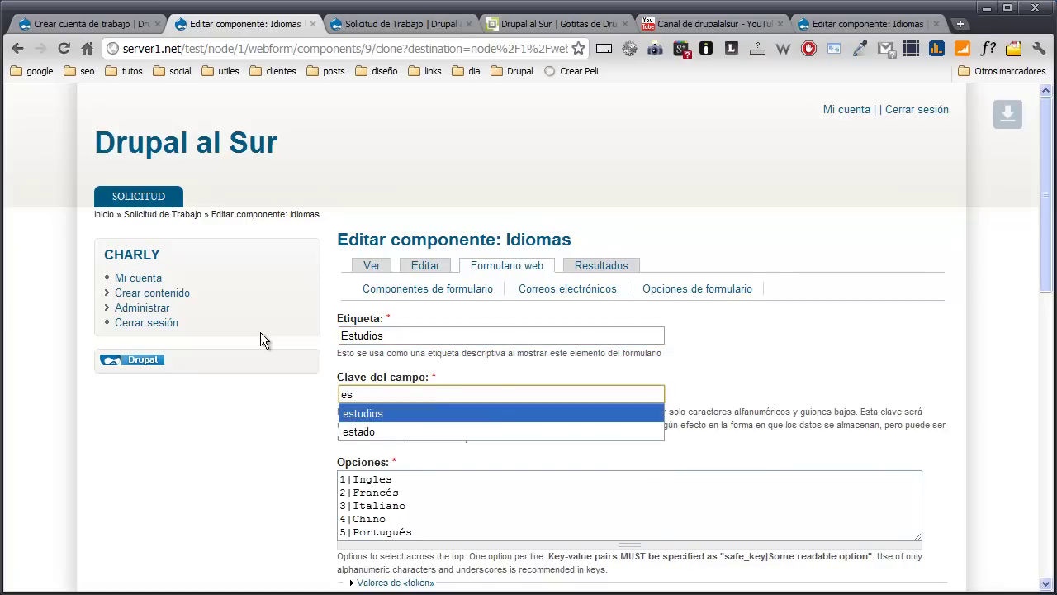
key("Return")
key("Tab")
Step: Replace the first grid option with 1|Completa, following the Estudios grid of the reference form
scroll(260, 334, "down", 3)
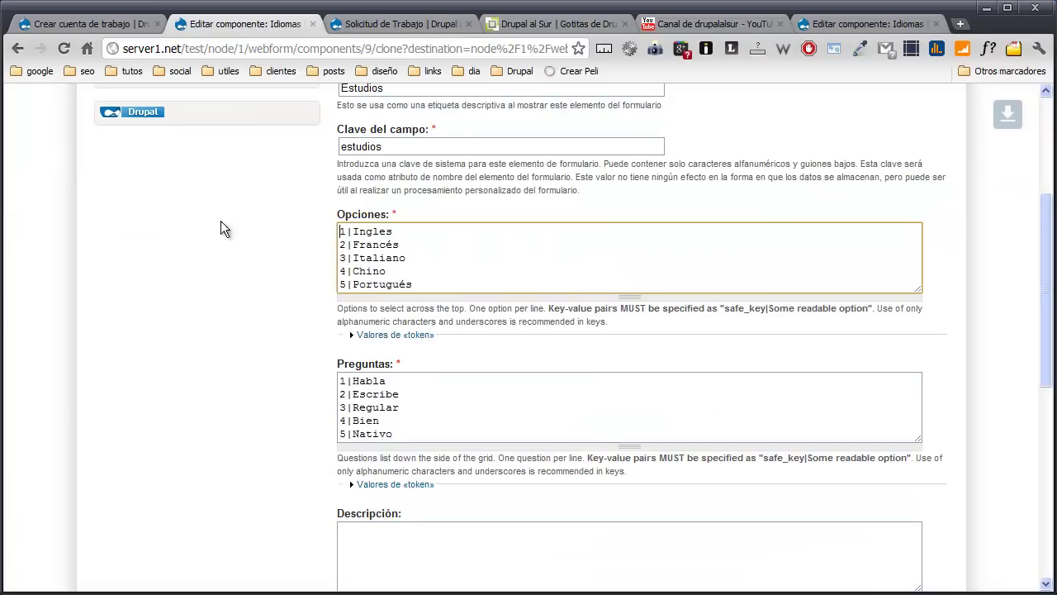
left_click(128, 30)
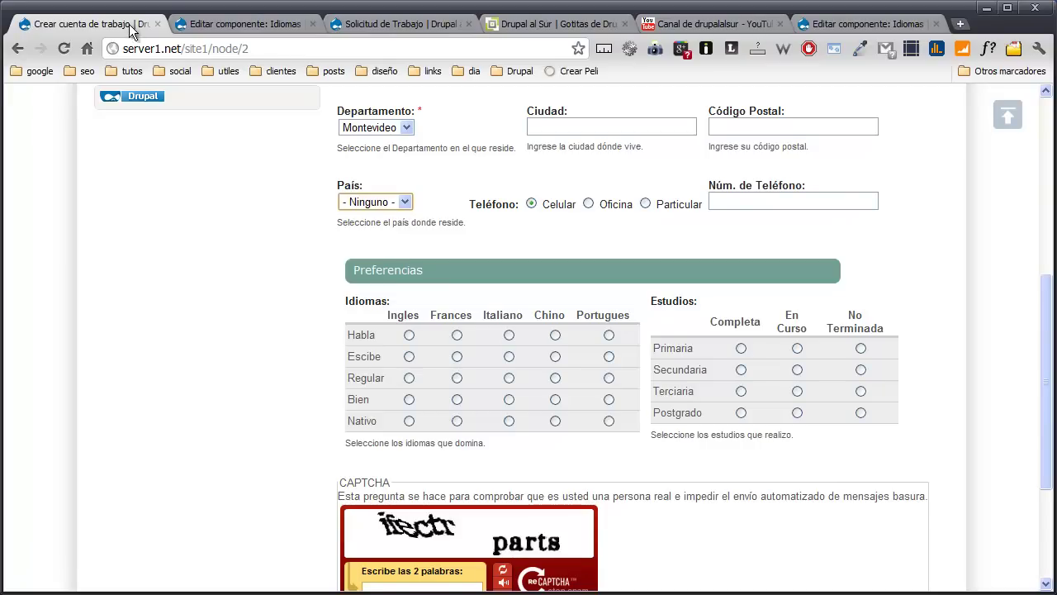
left_click(246, 24)
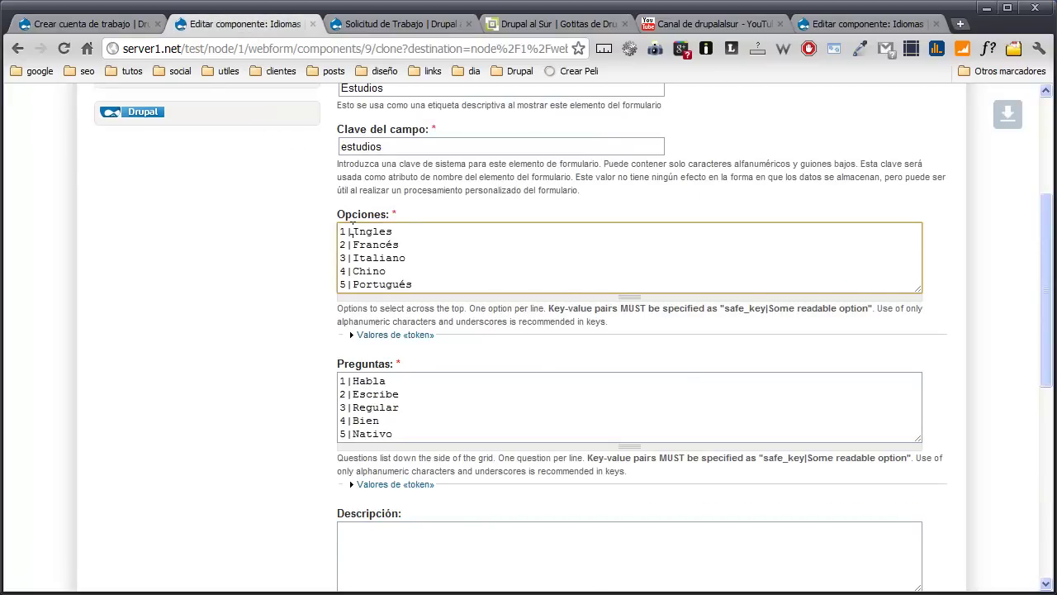
left_click_drag(352, 230, 393, 234)
left_click(127, 28)
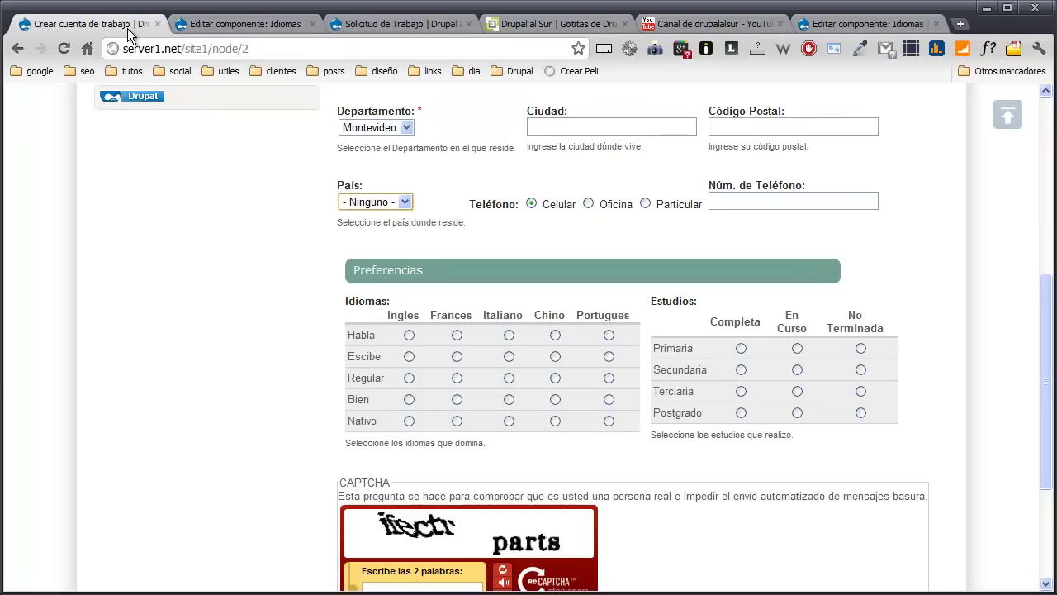
left_click(285, 28)
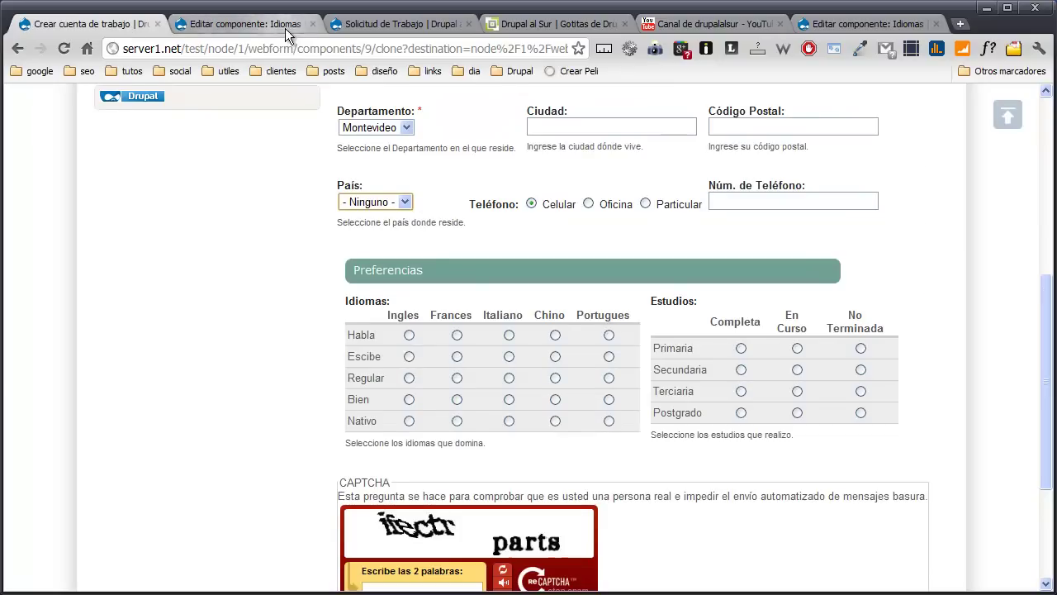
type("Comple")
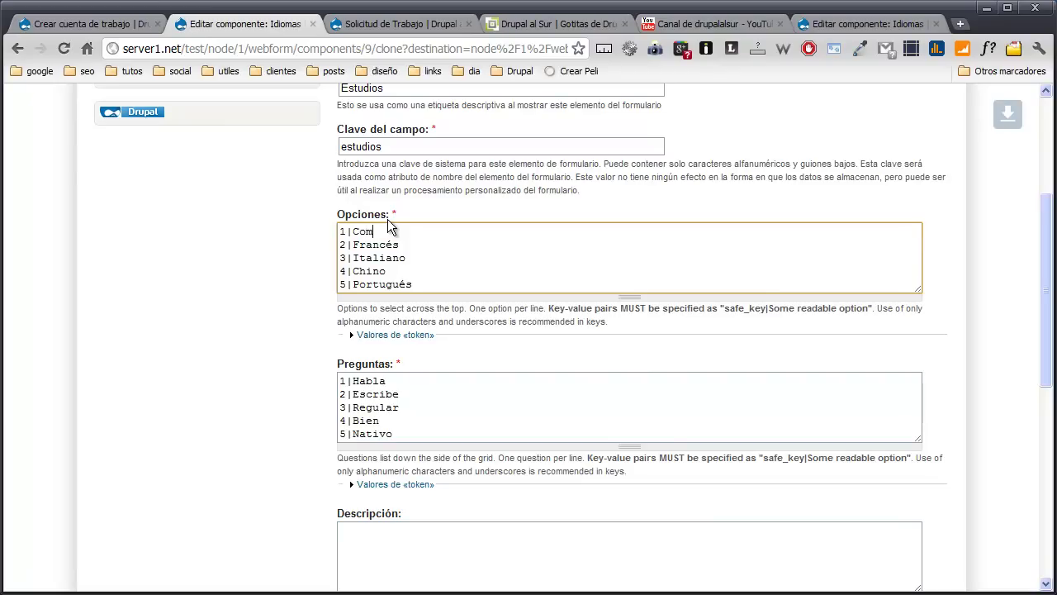
Step: Replace the second grid option with 2|En Curso, following the reference form
key("shift+Left")
key("shift+Left")
key("shift+Left")
key("shift+Left")
key("shift+Left")
key("shift+Left")
key("shift+Left")
left_click(86, 23)
left_click(220, 28)
type("En Curso")
Step: Check the third Estudios option in the reference form and clear the leftover Italiano, Chino and Portugués options from the grid
left_click(86, 24)
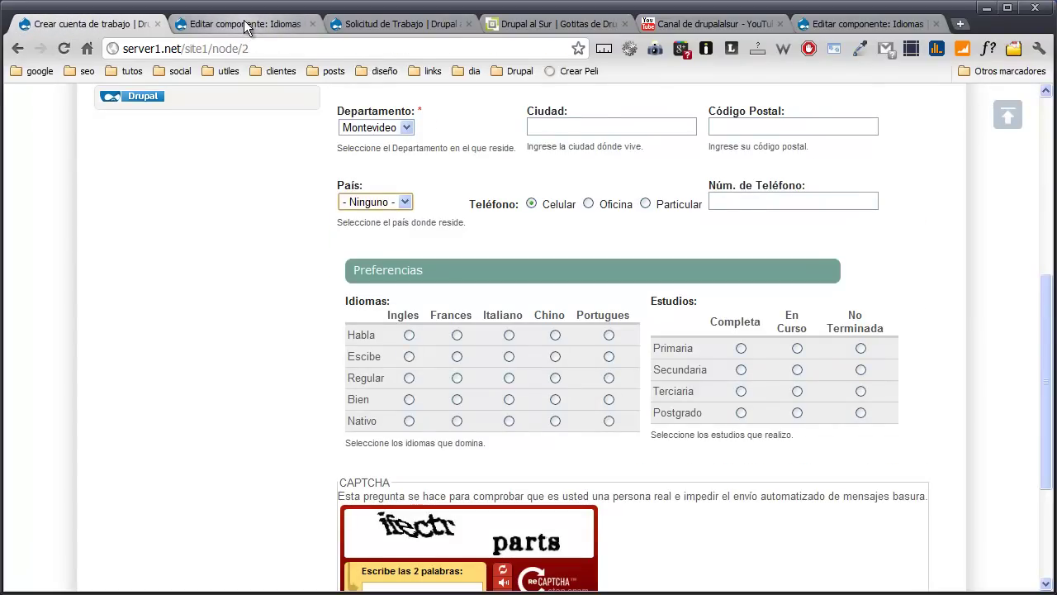
left_click(245, 24)
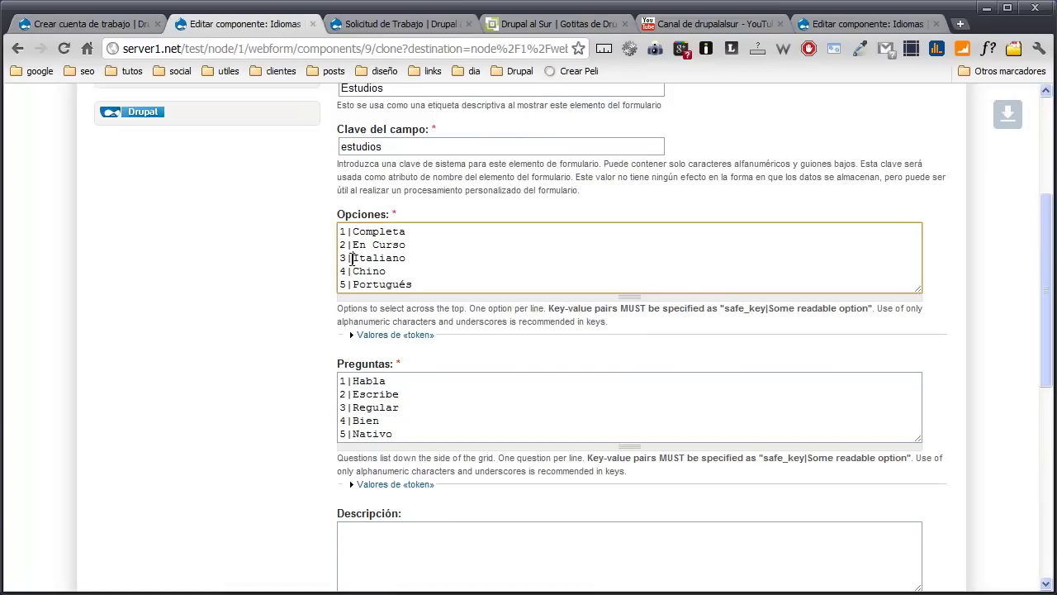
left_click_drag(352, 258, 415, 257)
type("Sin t")
key("BackSpace")
type("Termina")
key("shift+Down")
key("shift+Down")
key("shift+Down")
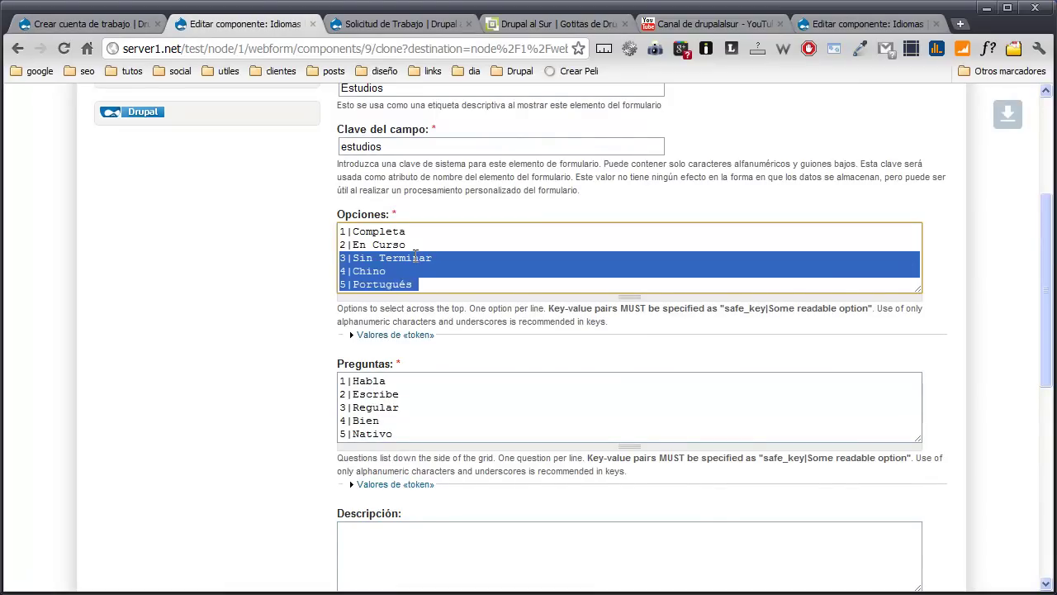
key("BackSpace")
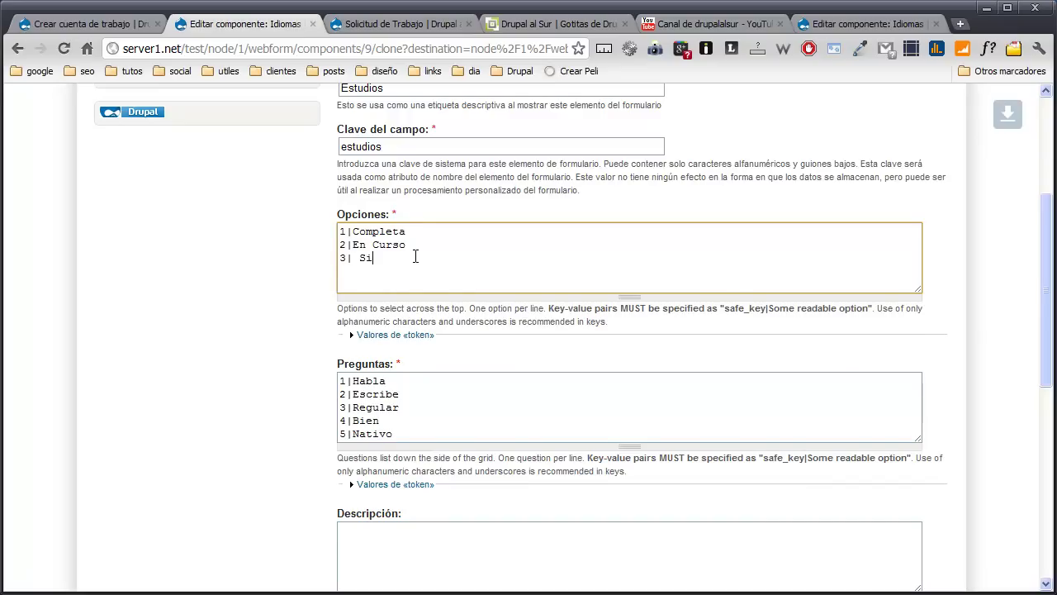
Step: Enter 3|Sin Terminar as the last grid option
key("BackSpace")
key("BackSpace")
key("BackSpace")
type("Sin te")
key("BackSpace")
key("BackSpace")
type("Termina")
Step: Replace the first two grid questions with 1|Primaria and 2|Secundaria, following the reference form
key("Tab")
key("Tab")
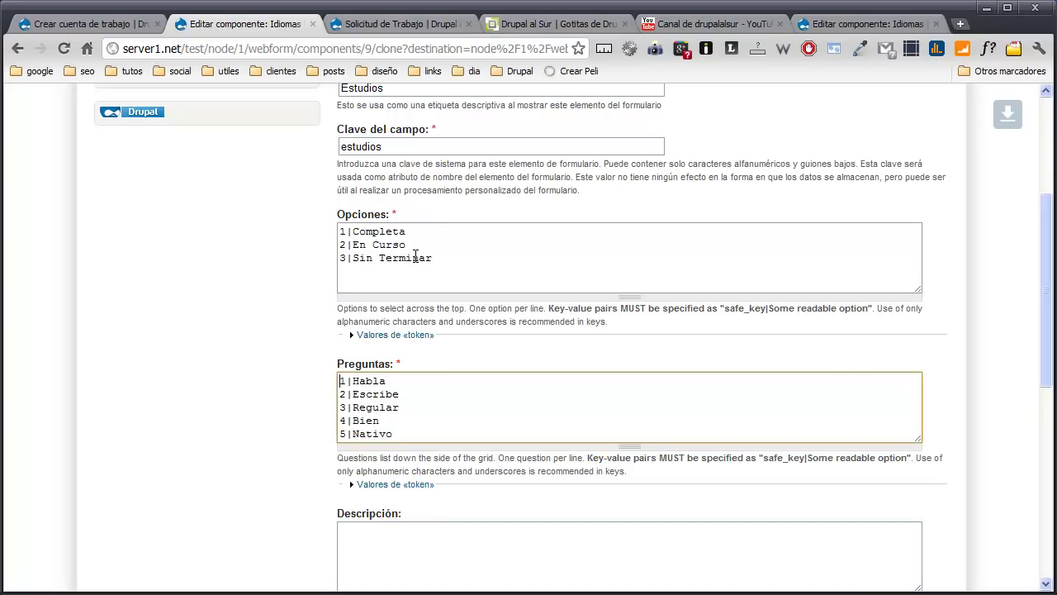
left_click(72, 24)
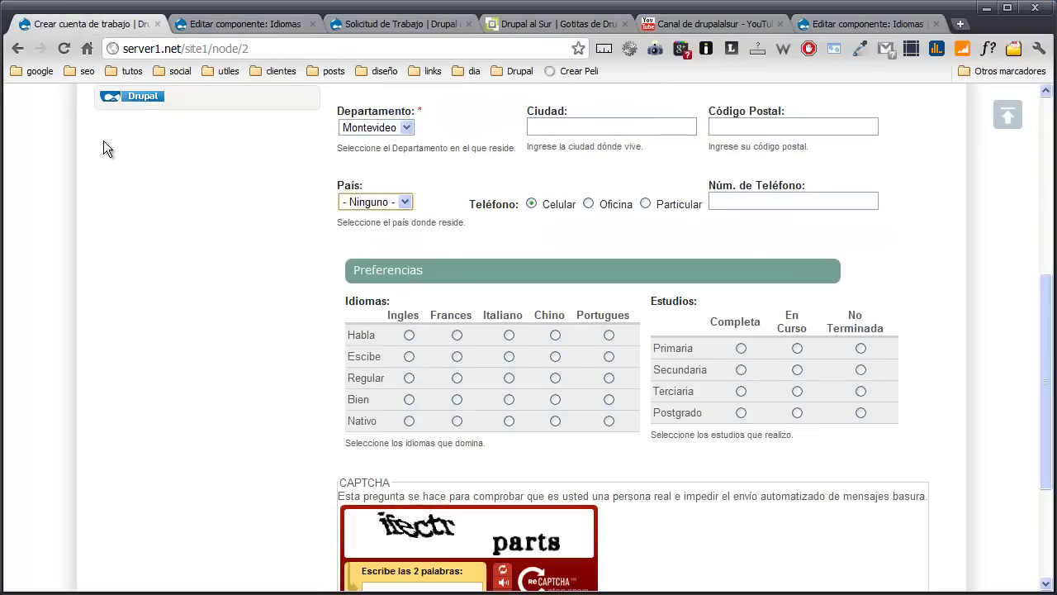
left_click(263, 24)
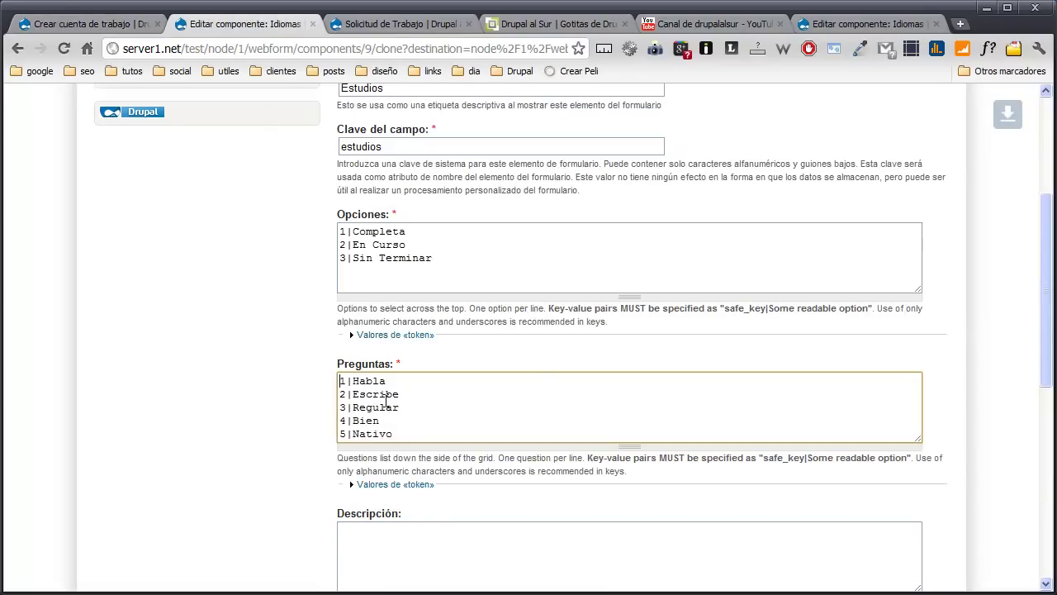
double_click(373, 380)
type("Primaria")
key("Down")
key("shift+Left")
key("shift+Left")
key("shift+Left")
key("shift+Left")
key("shift+Left")
type("Secundaria")
Step: Replace the third and fourth grid questions with 3|Terciaria and 4|Postgrado
key("Down")
key("shift+Left")
key("shift+Left")
key("shift+Left")
key("shift+Left")
key("shift+Left")
key("shift+Left")
key("shift+Left")
type("Terc")
key("BackSpace")
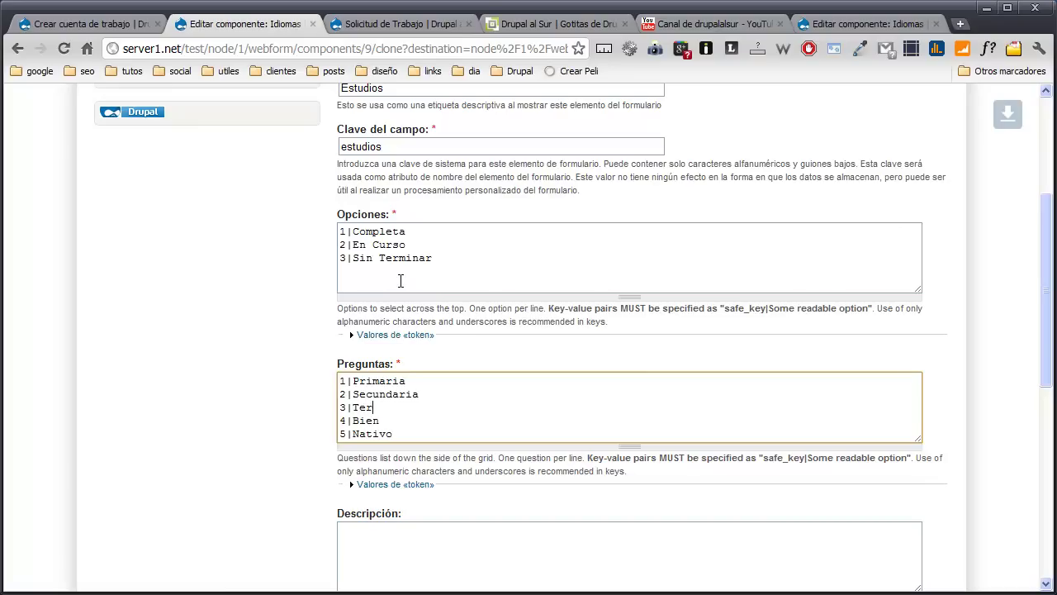
type("ciaria")
key("shift+Left")
key("shift+Right")
key("shift+Left")
key("shift+Left")
key("shift+Left")
key("shift+Left")
type("Postgrado")
Step: Remove the fifth question, Nativo, from the grid and save the Estudios component
left_click(112, 26)
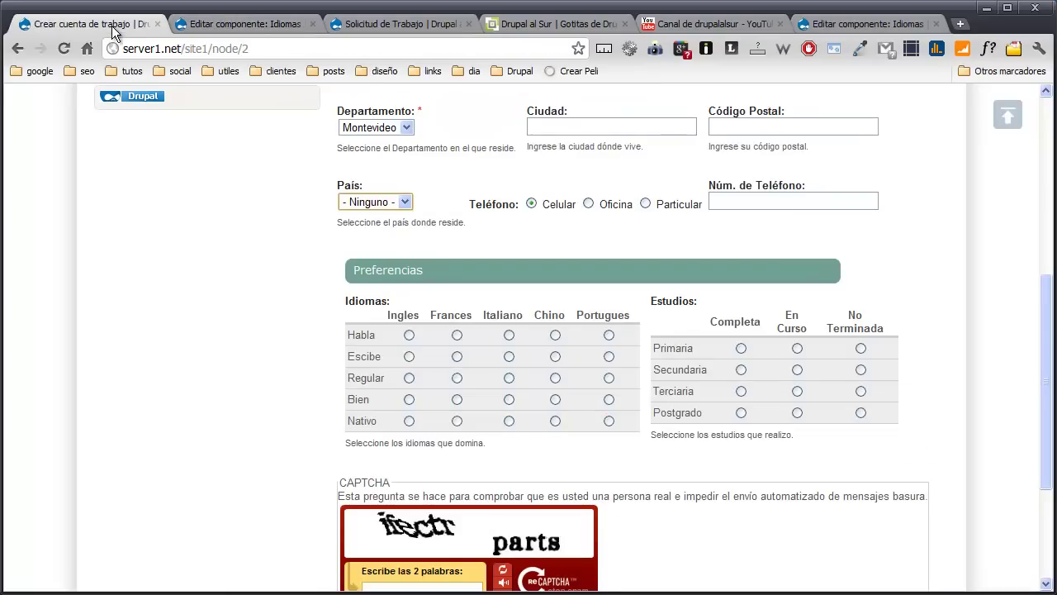
left_click(206, 24)
left_click_drag(415, 439, 320, 439)
key("BackSpace")
scroll(320, 439, "down", 6)
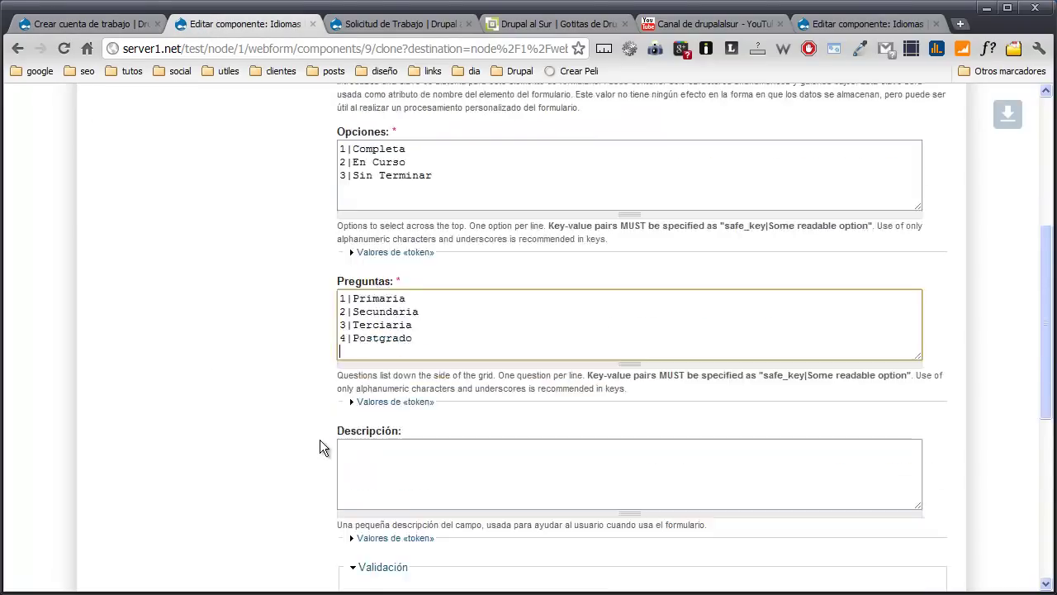
left_click(354, 456)
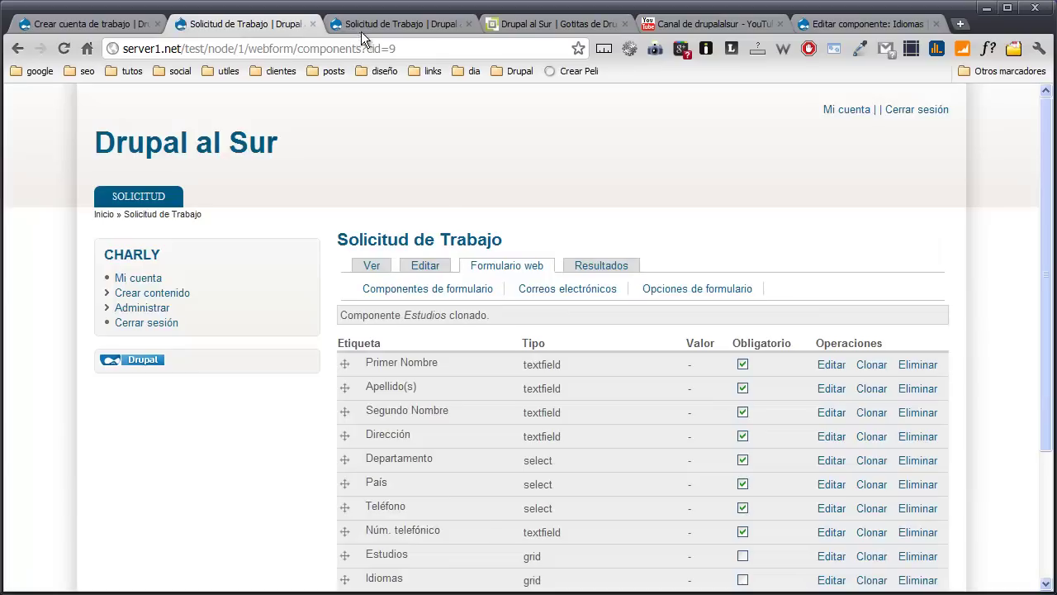
Step: Reload the published Solicitud de Trabajo form and compare its grids and field layout with the reference form
left_click(361, 24)
left_click(71, 48)
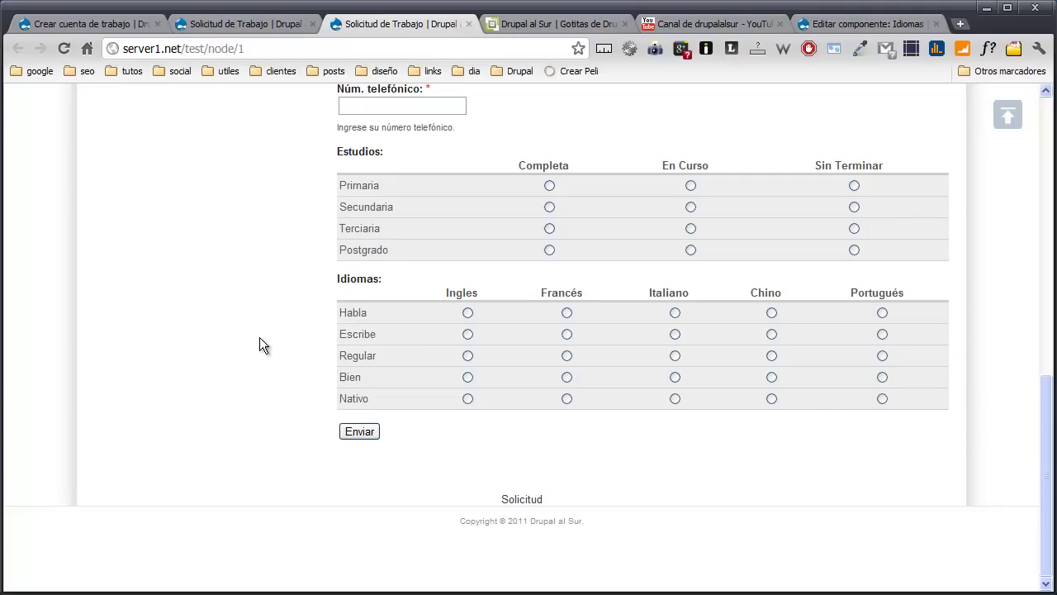
scroll(259, 346, "up", 3)
scroll(259, 345, "down", 3)
scroll(260, 345, "up", 8)
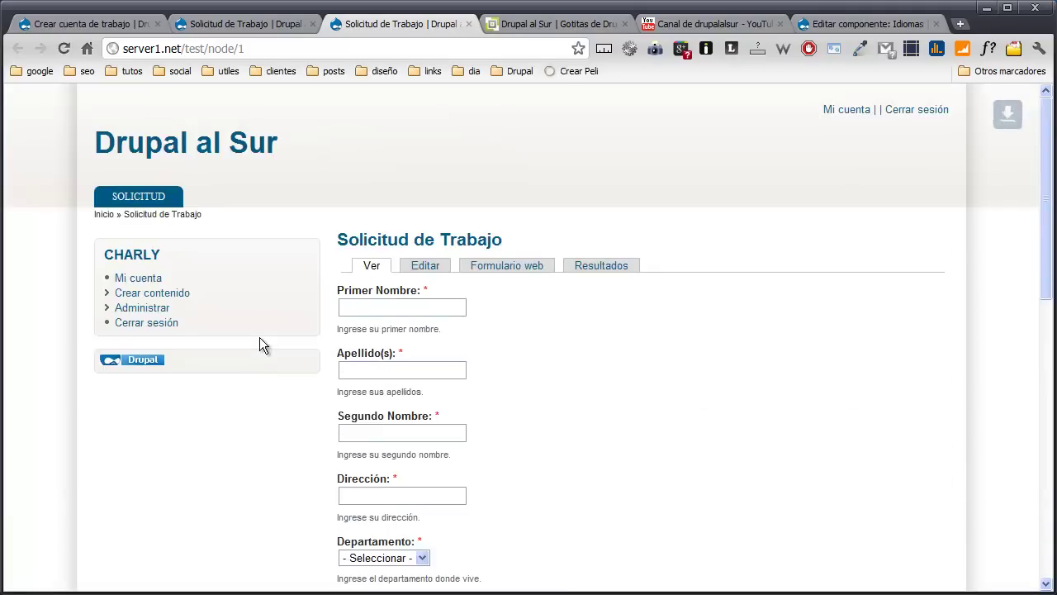
scroll(260, 337, "down", 5)
left_click(99, 27)
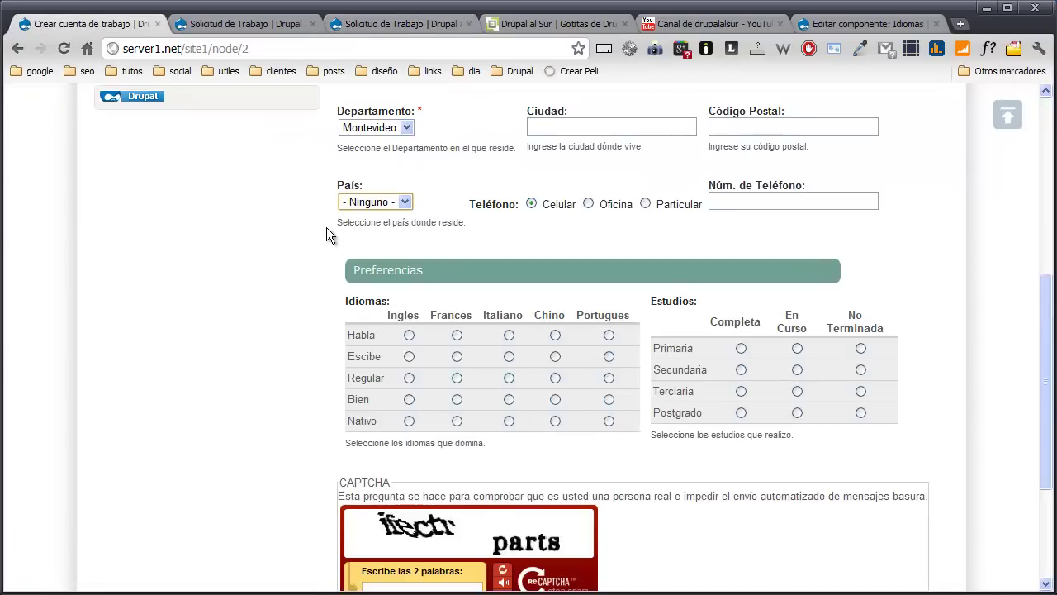
scroll(326, 237, "up", 5)
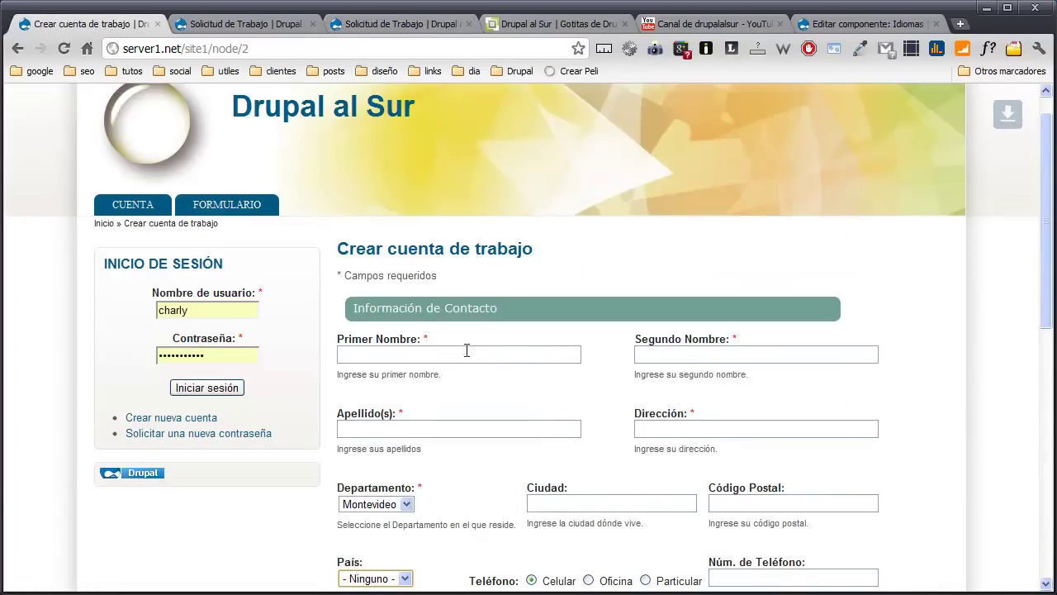
left_click(680, 357)
Step: Open the Módulos administration page of the test site under Construcción del sitio
left_click(287, 24)
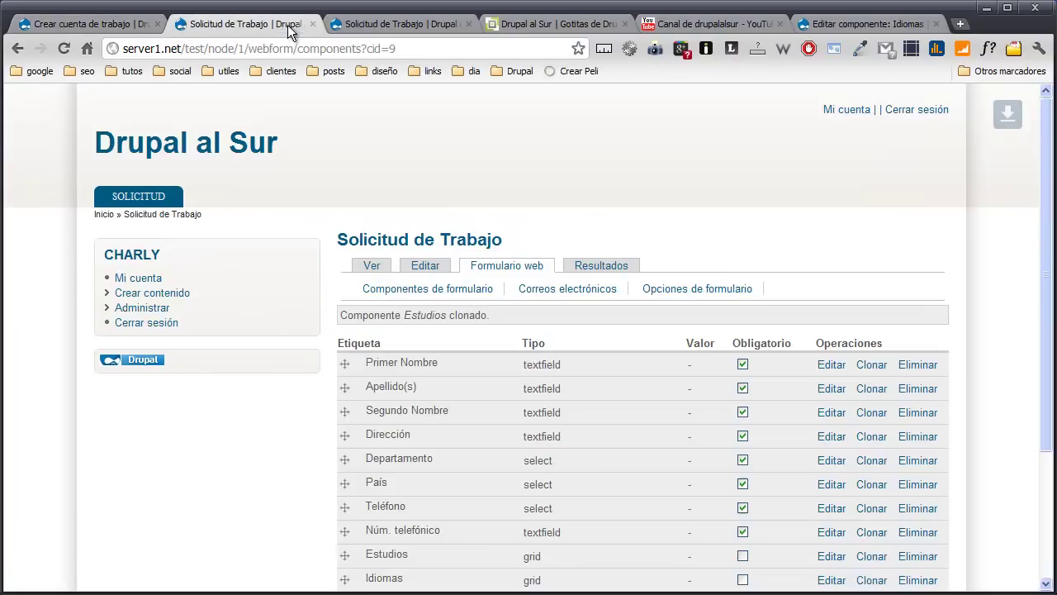
left_click(153, 310)
scroll(182, 269, "down", 3)
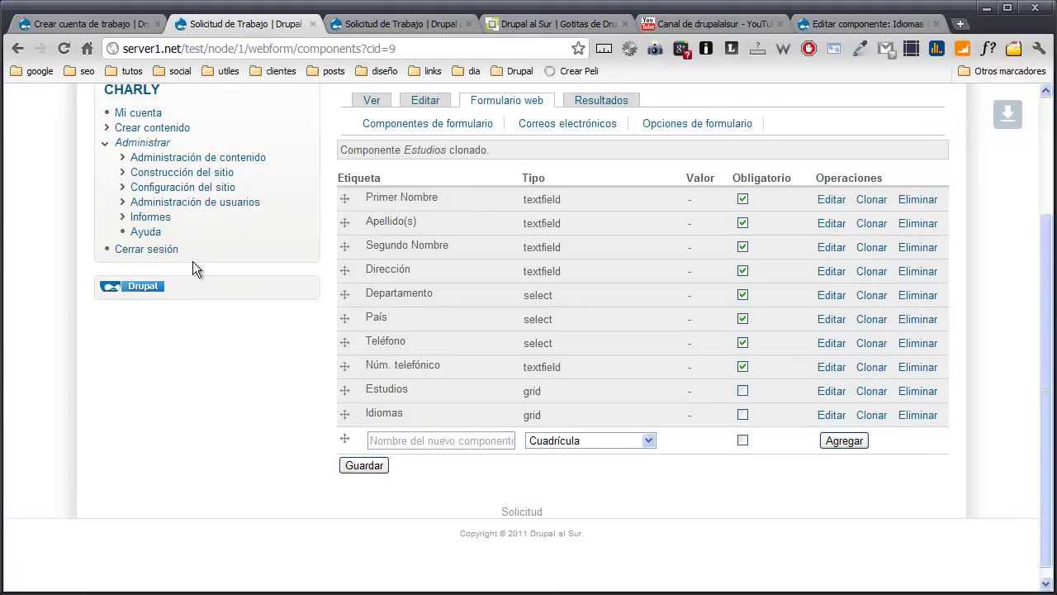
left_click(187, 187)
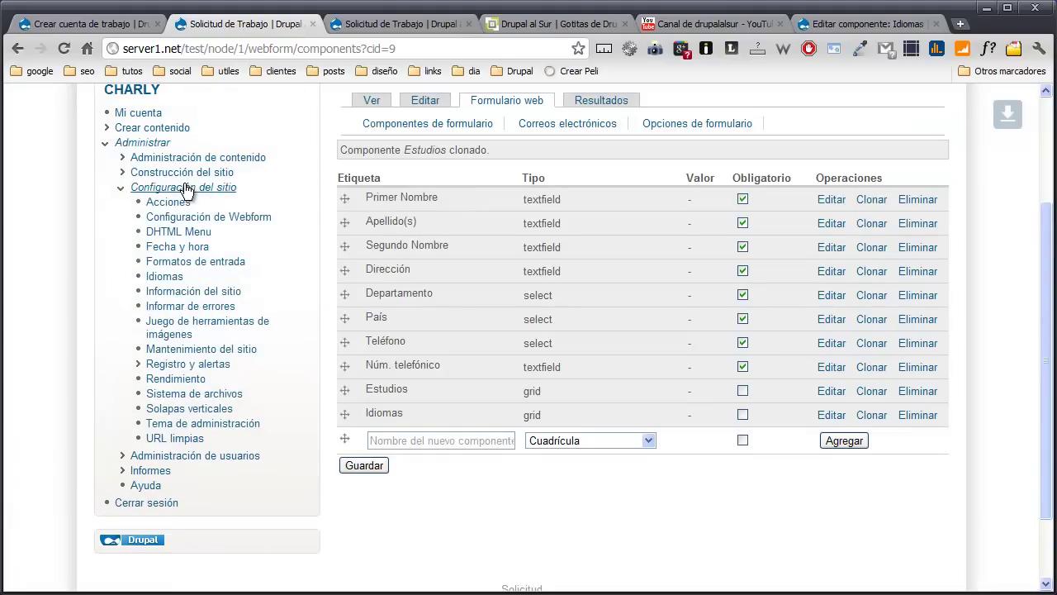
left_click(180, 165)
left_click(157, 272)
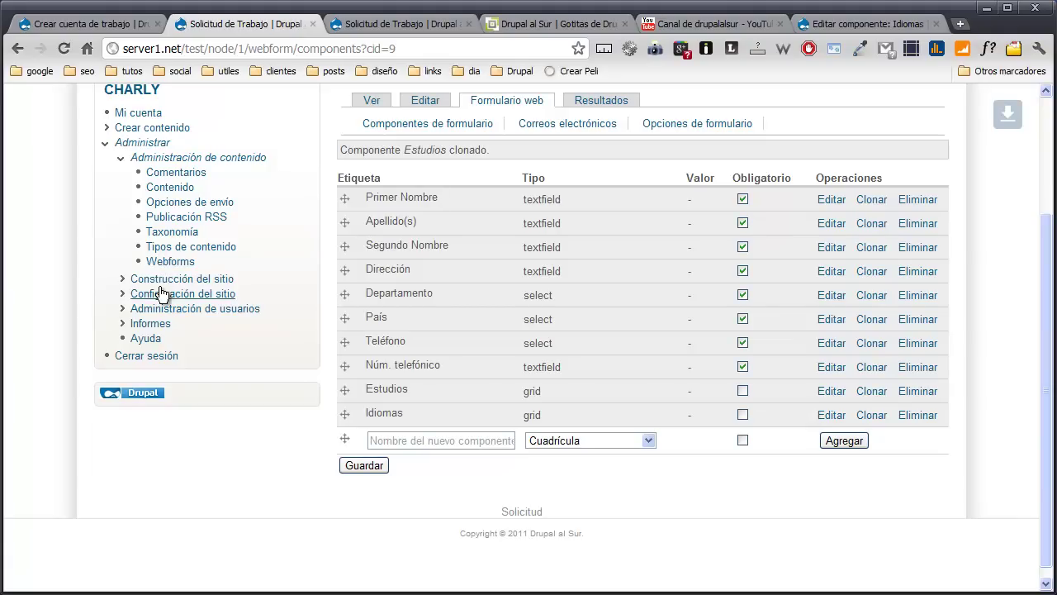
left_click(161, 213)
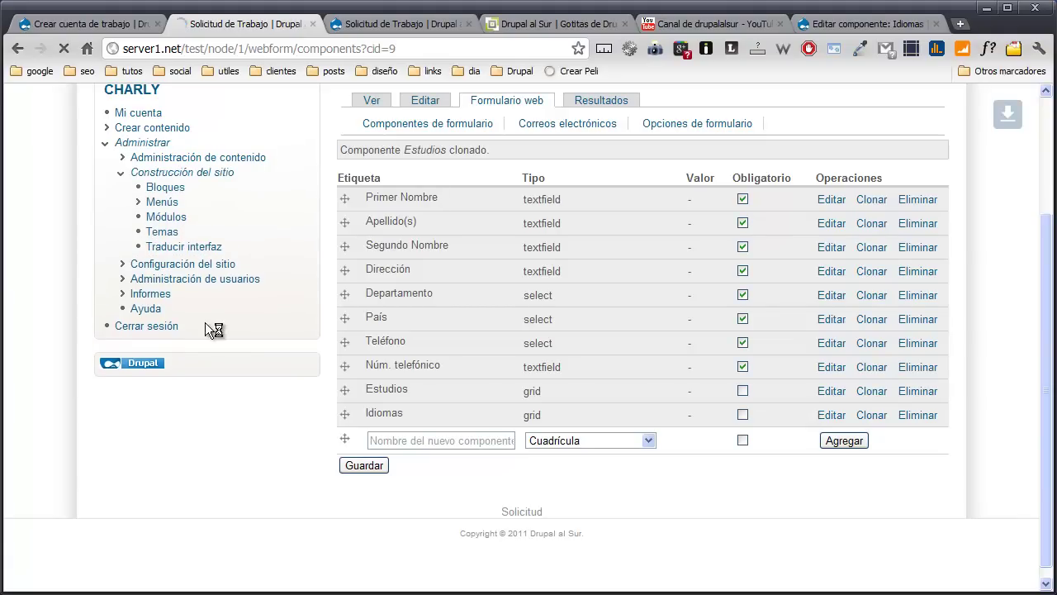
Step: Switch to the file explorer and extract arrange_fields-6.x-1.4.tar from the webform\otros folder into the site's sites\all\modules folder
key("alt+Tab")
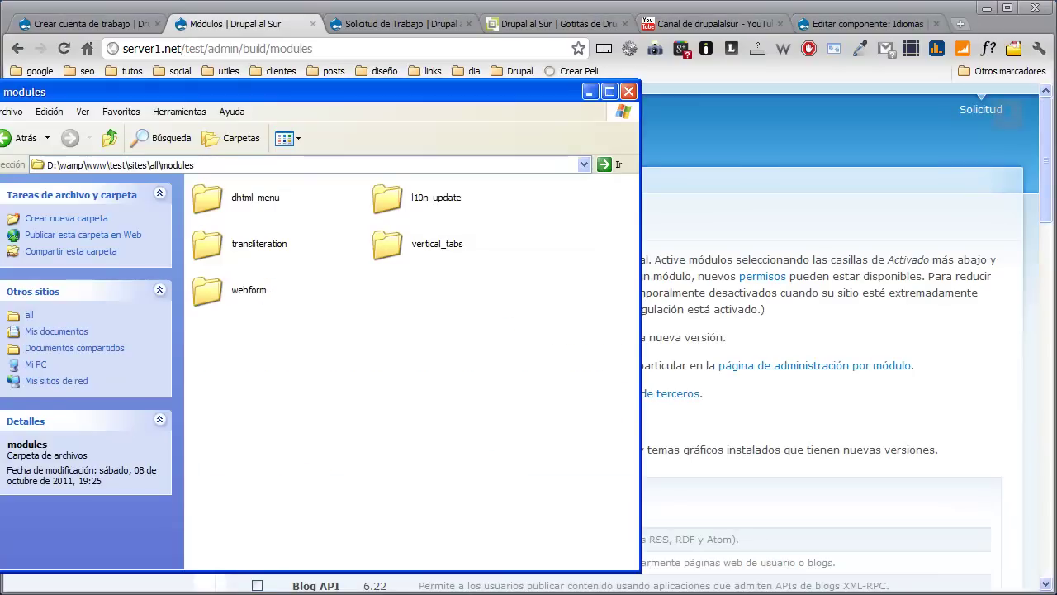
key("alt+Tab")
left_click(788, 411)
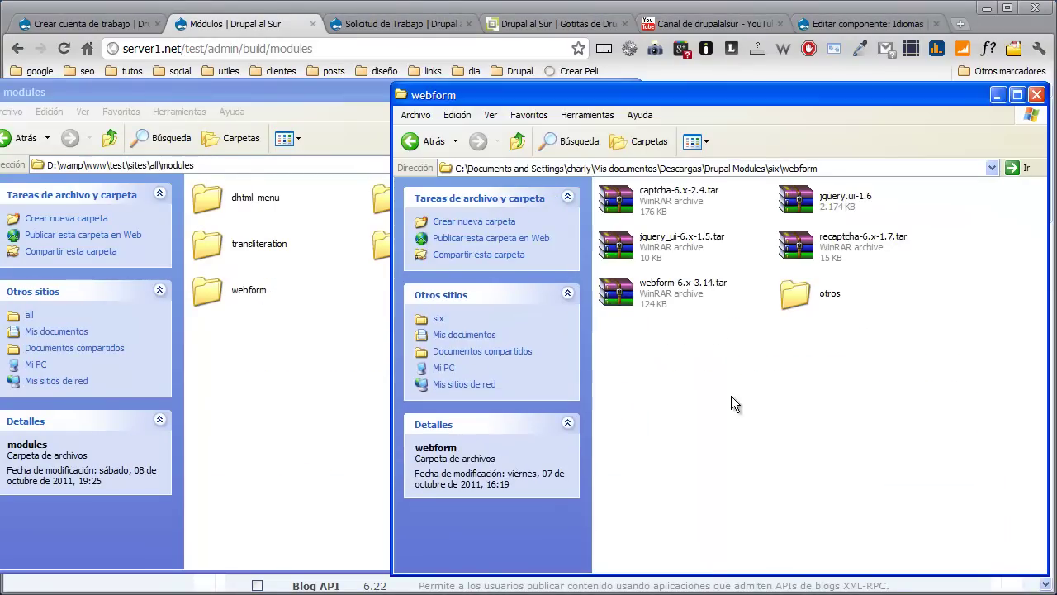
double_click(796, 300)
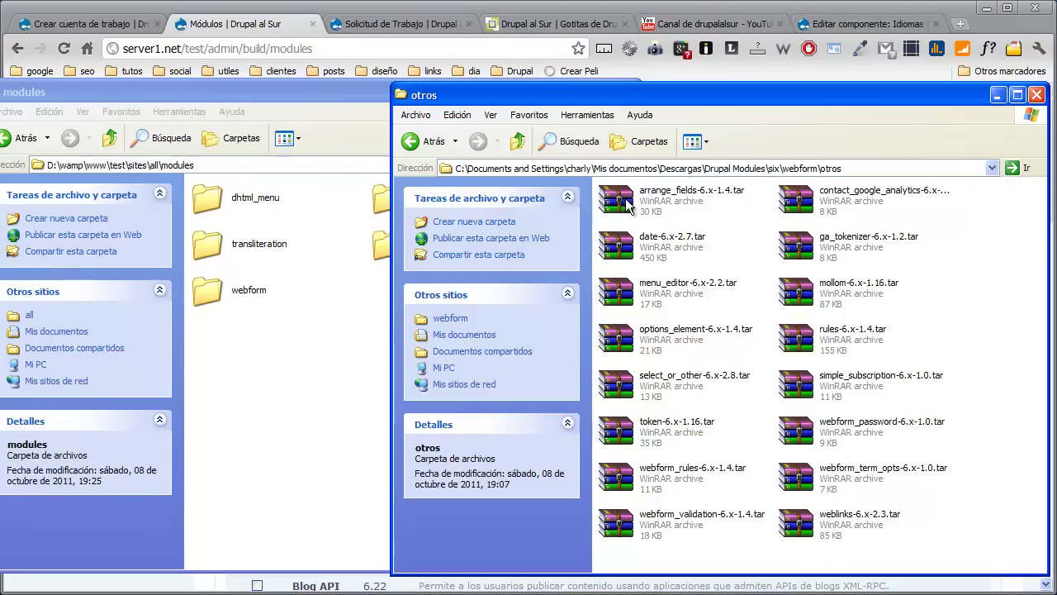
left_click_drag(627, 205, 291, 357)
left_click(340, 375)
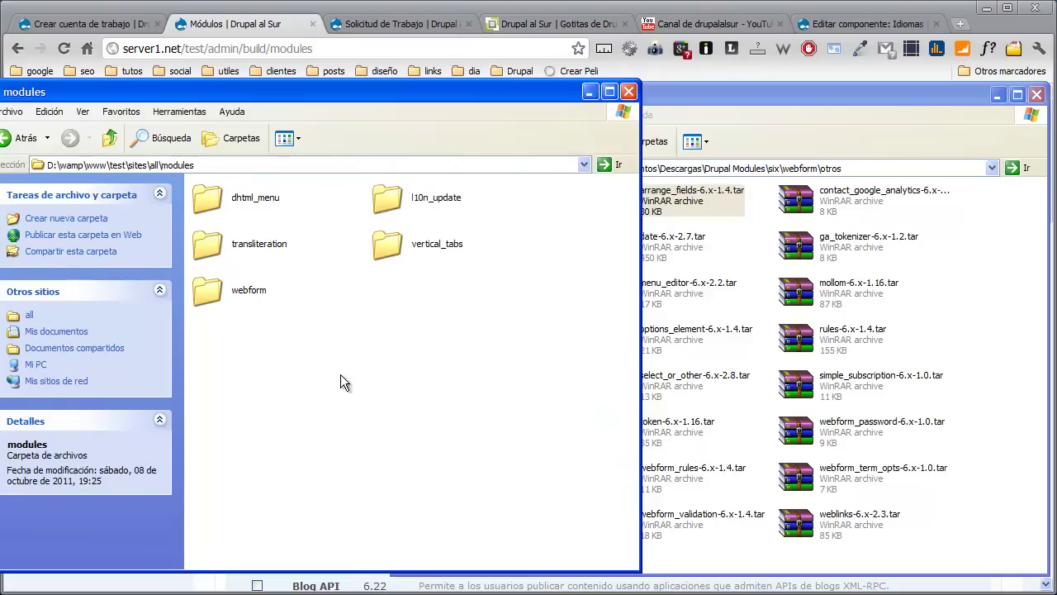
Step: Return to the browser, save the module configuration to refresh the list, and check the Arrange Fields module's dependencies under Otros
left_click(388, 7)
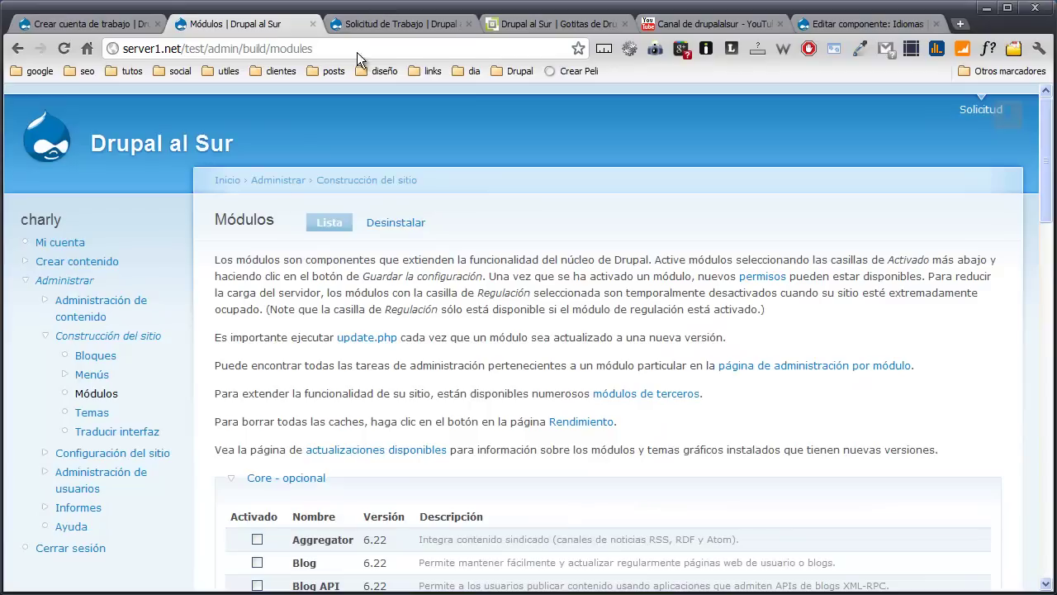
scroll(283, 238, "down", 5)
scroll(284, 238, "down", 15)
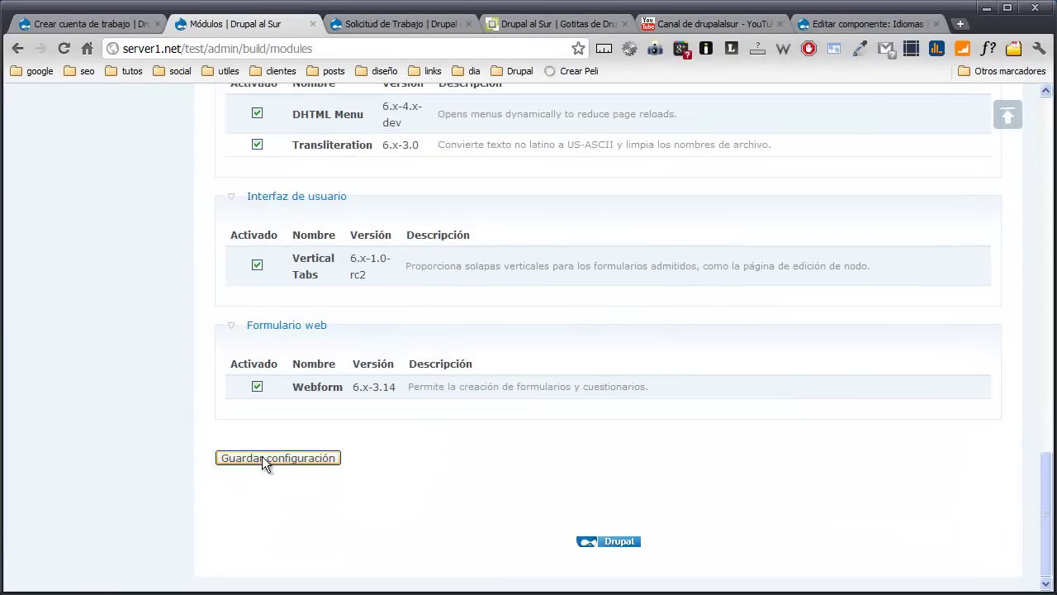
left_click(264, 458)
scroll(165, 217, "down", 15)
scroll(182, 238, "down", 3)
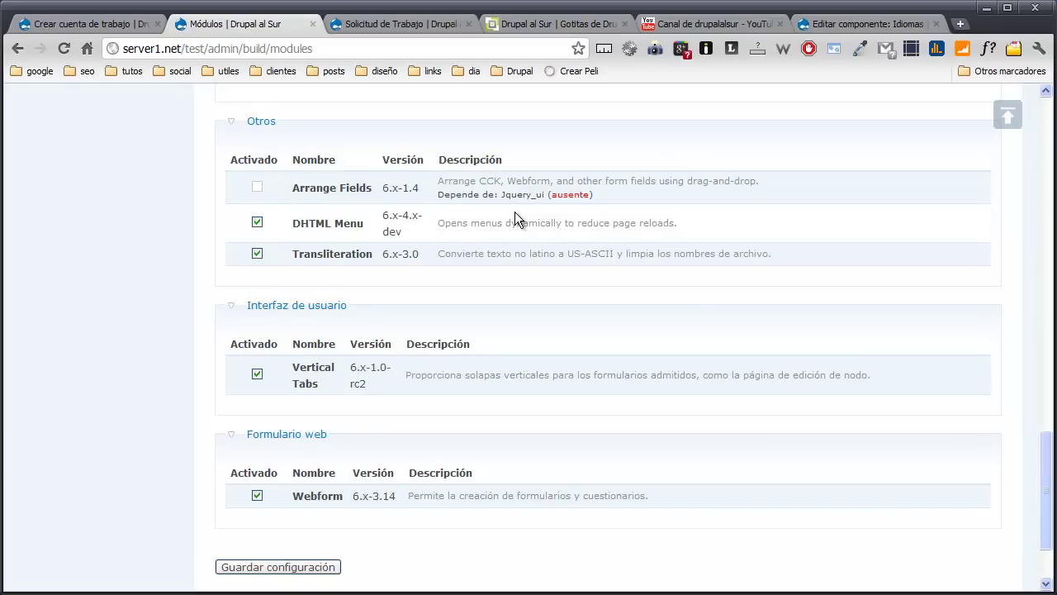
Step: Switch to the file explorer and extract jquery_ui-6.x-1.5.tar from the webform folder into the site's sites\all\modules folder
left_click(986, 7)
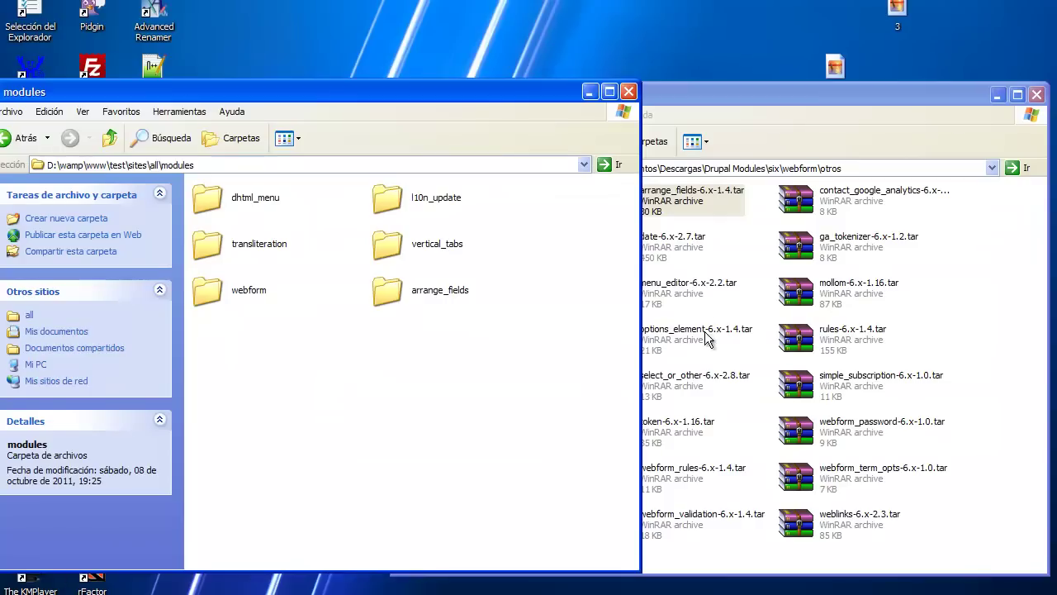
left_click(773, 152)
left_click(421, 142)
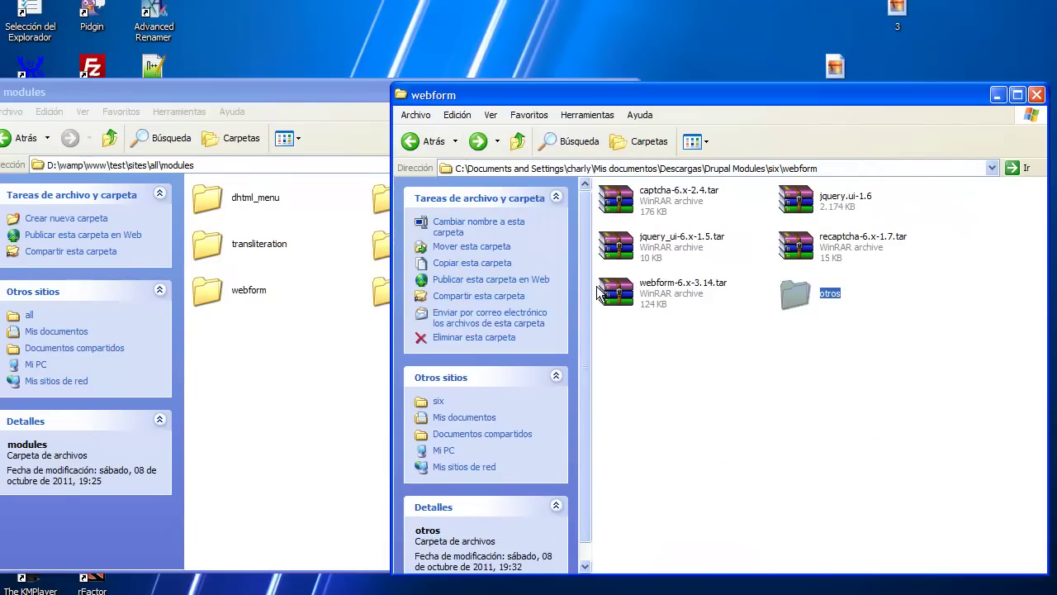
left_click(626, 253)
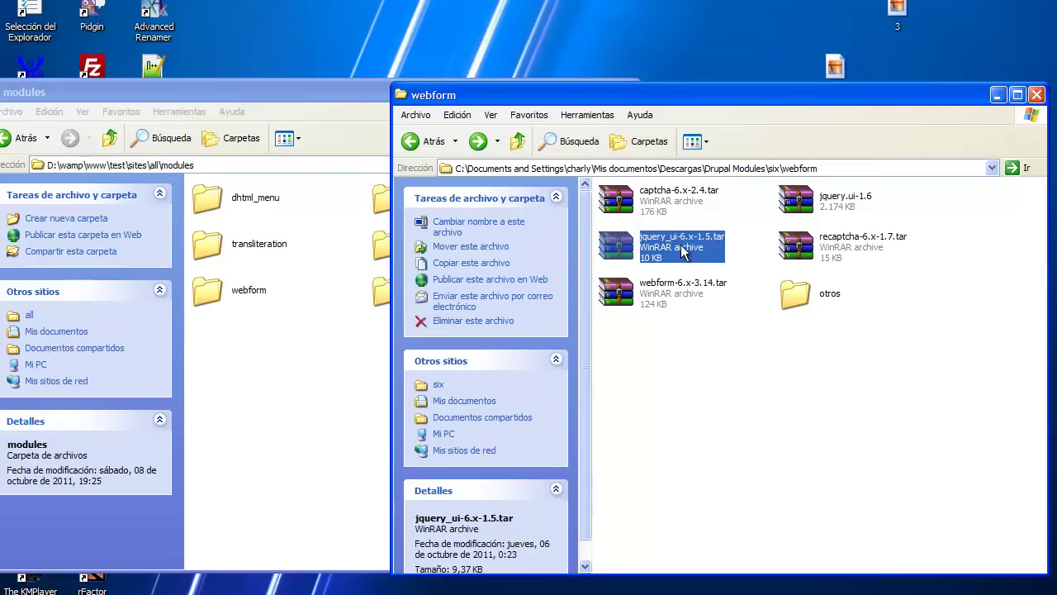
left_click_drag(682, 245, 311, 405)
left_click(374, 426)
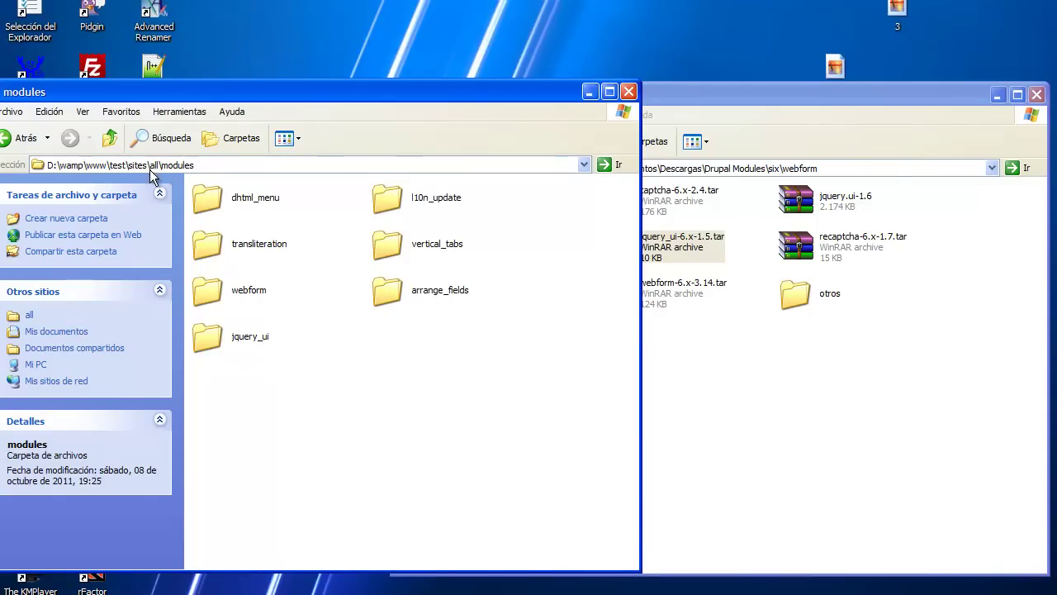
Step: Delete the existing jquery.ui folder from the site's sites\all\libraries folder
left_click(120, 131)
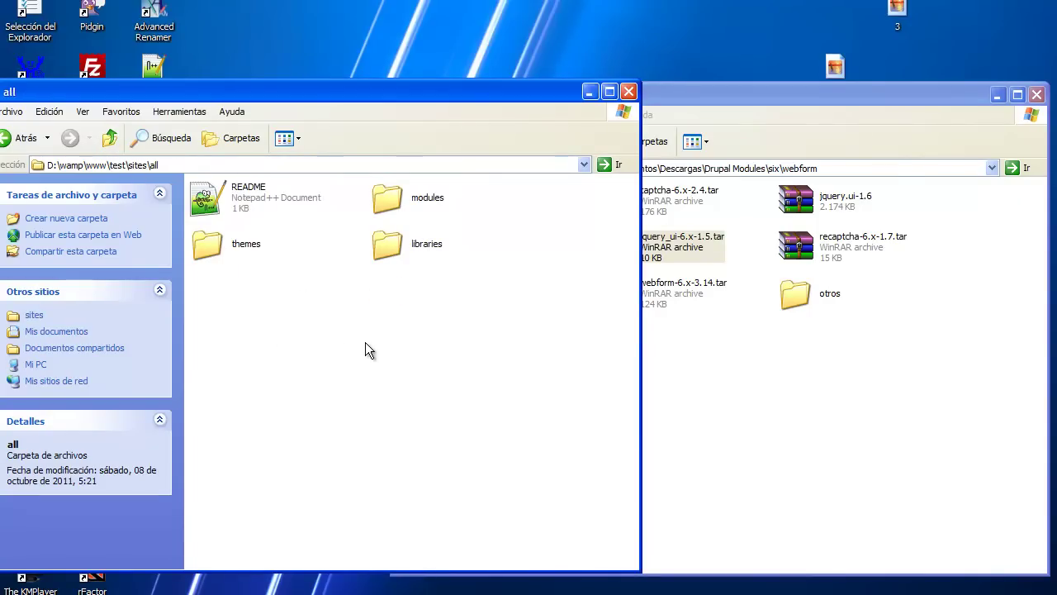
left_click(419, 256)
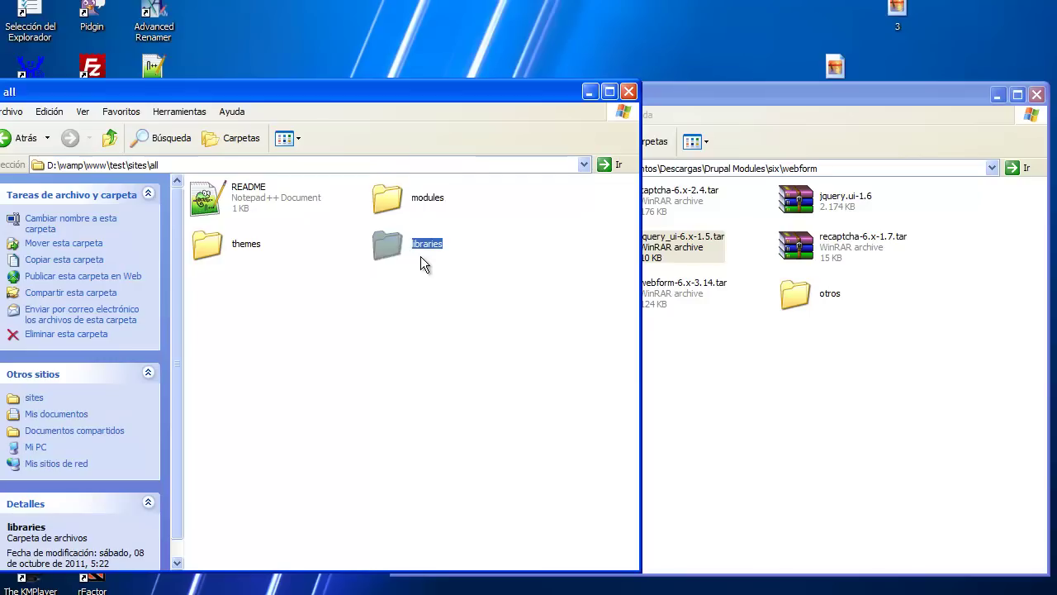
left_click(422, 289)
left_click(393, 246)
double_click(392, 245)
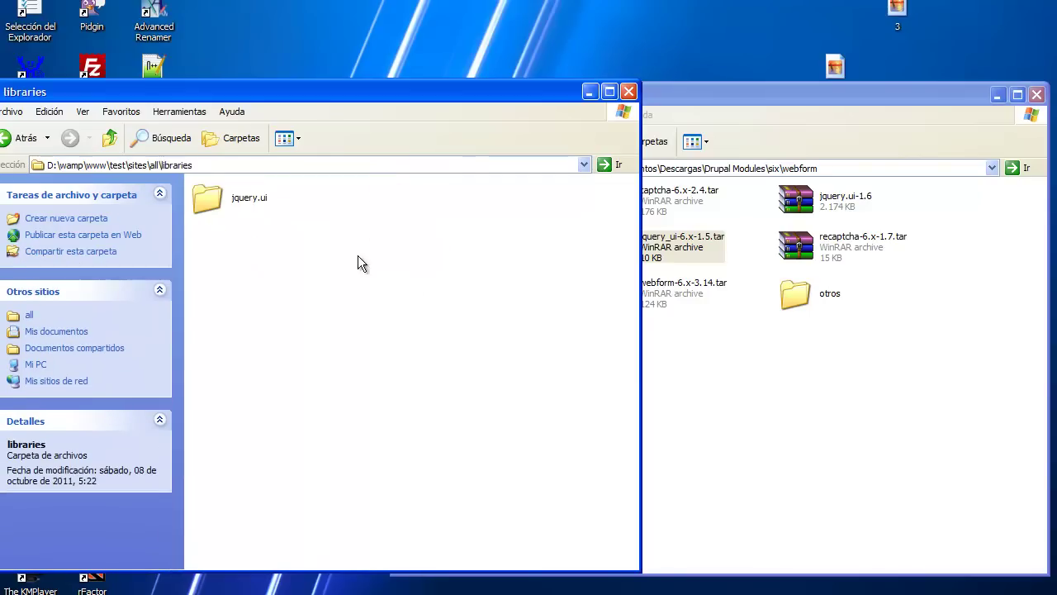
left_click(818, 199)
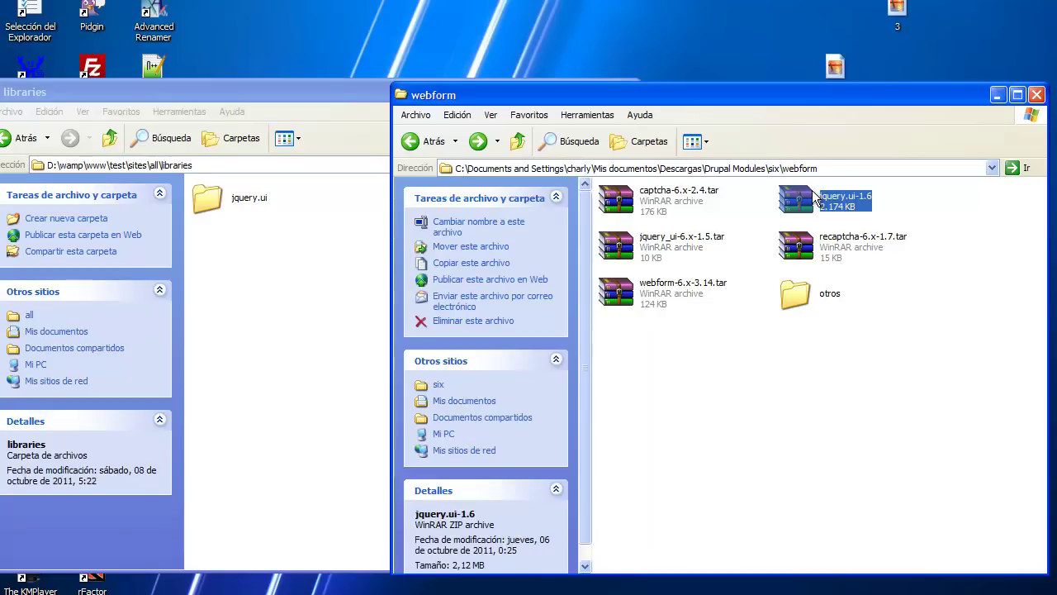
left_click(234, 195)
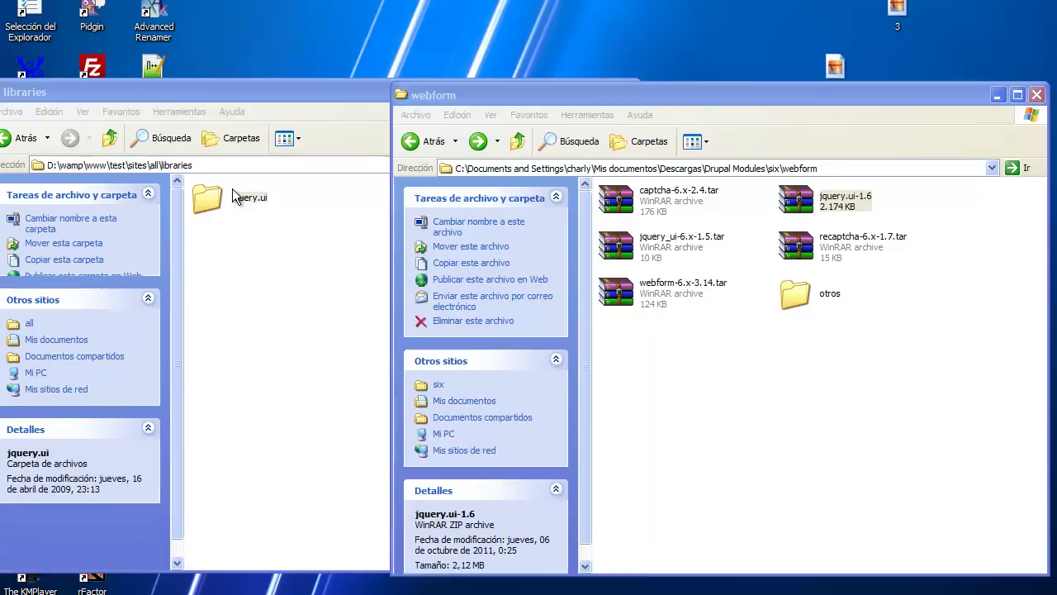
left_click(48, 339)
left_click(589, 442)
Step: Extract the jquery.ui-1.6 archive from the webform folder directly into sites\all\libraries
left_click(805, 213)
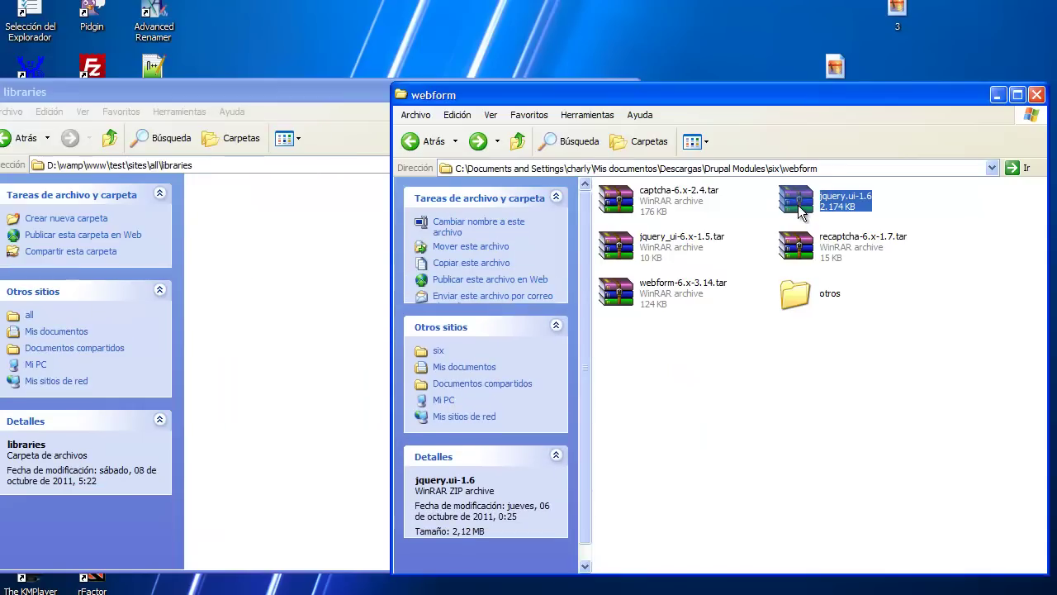
left_click_drag(805, 213, 297, 345)
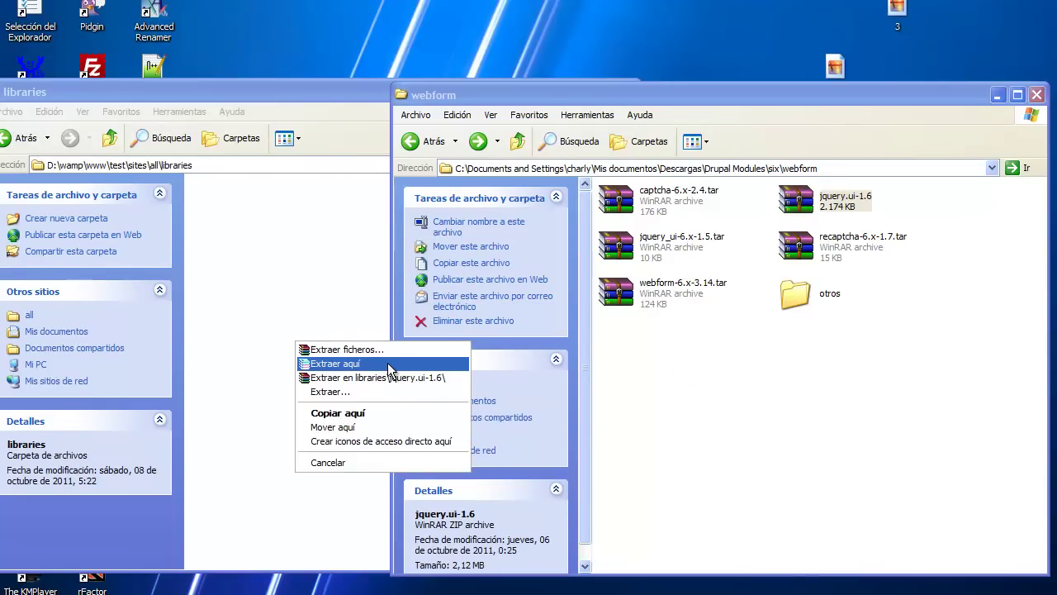
left_click(387, 362)
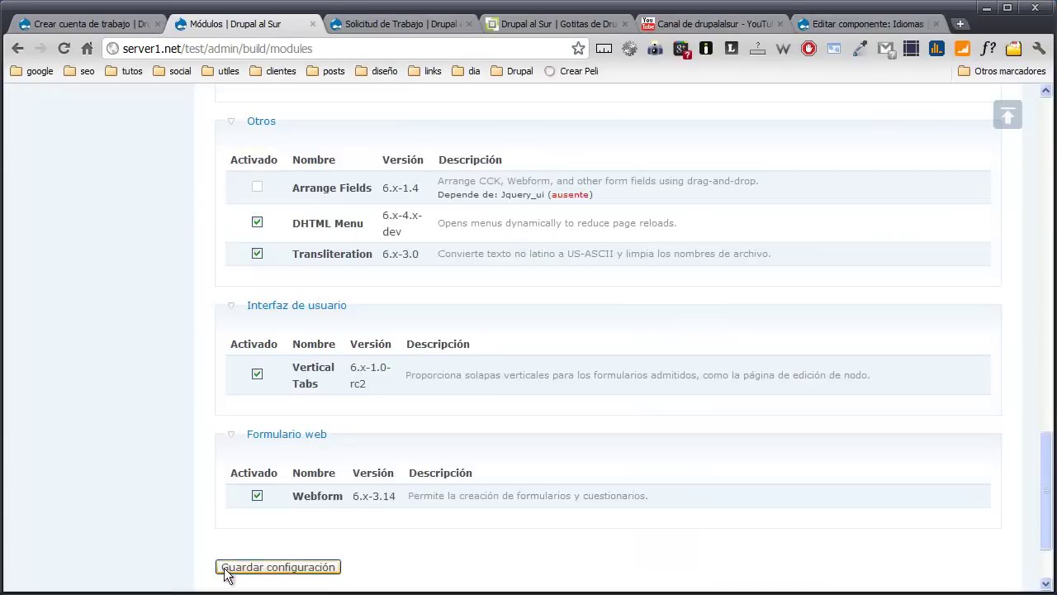
Step: Return to the browser, save the module configuration to refresh the list, and try to enable jQuery UI under Interfaz de usuario
scroll(251, 529, "down", 3)
left_click(273, 458)
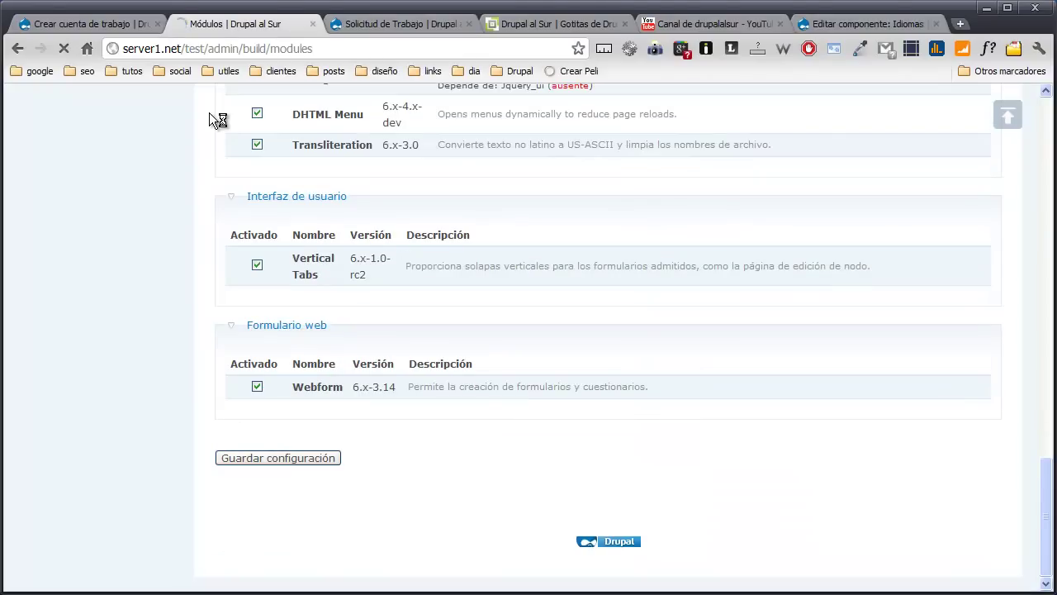
scroll(239, 185, "down", 10)
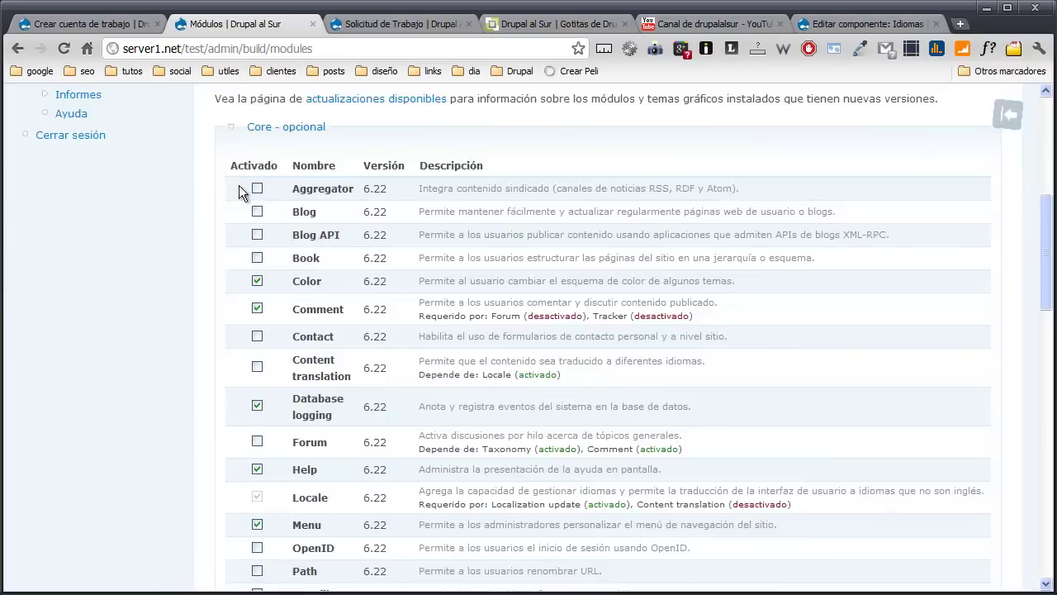
scroll(240, 188, "down", 6)
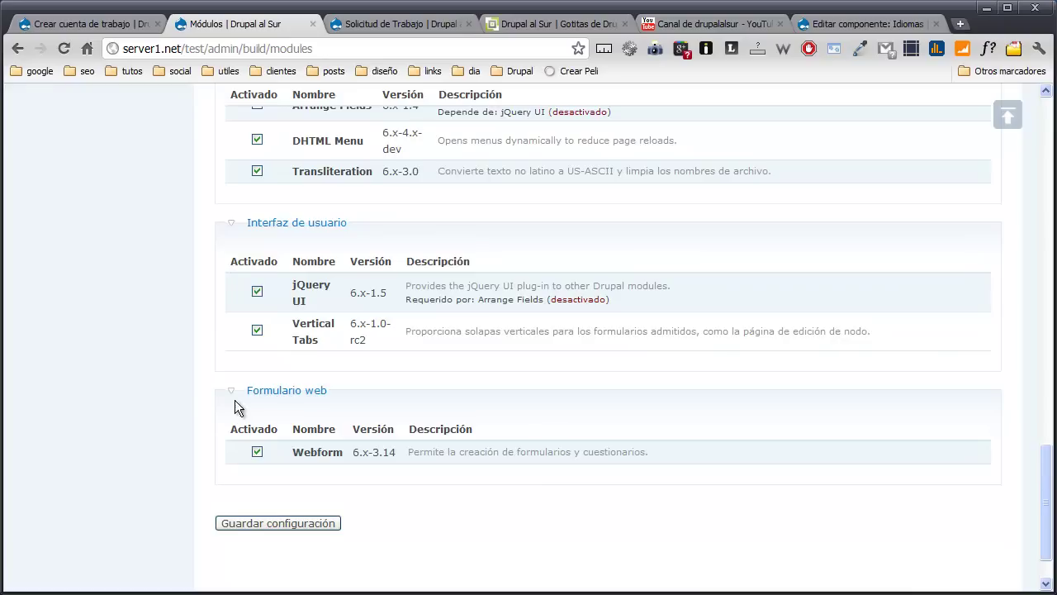
left_click(253, 522)
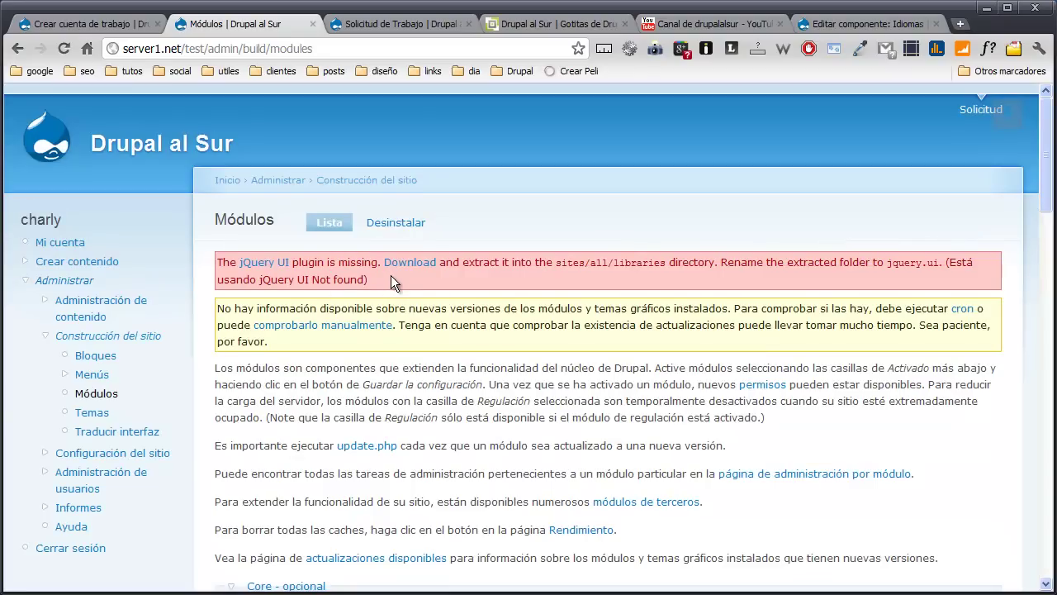
Step: Open the jQuery UI download page in a new tab and review the plugin's folder instructions on the Módulos page
right_click(404, 266)
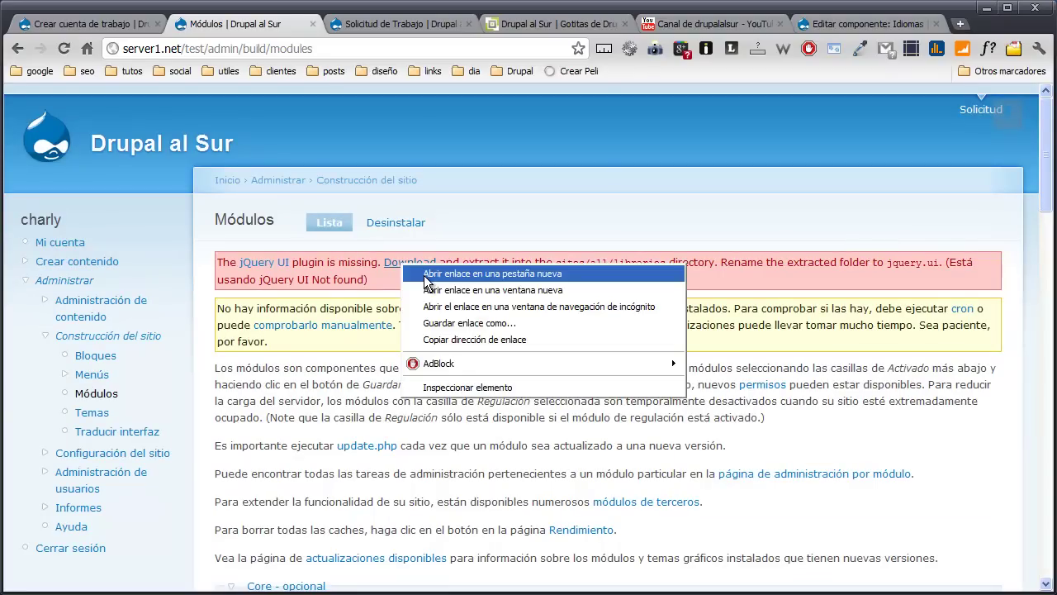
left_click(423, 278)
left_click(334, 24)
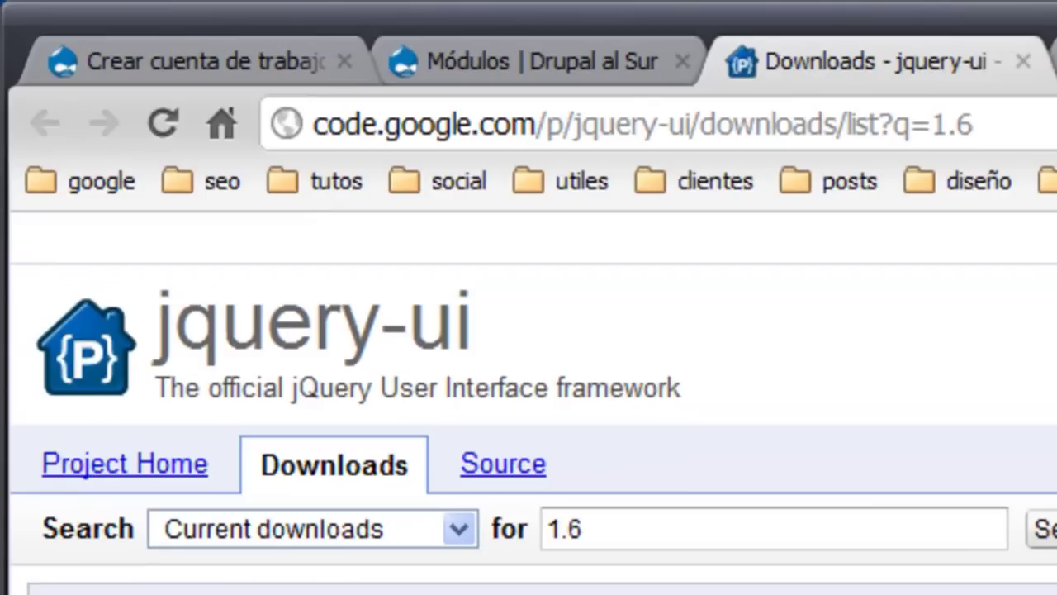
left_click(517, 65)
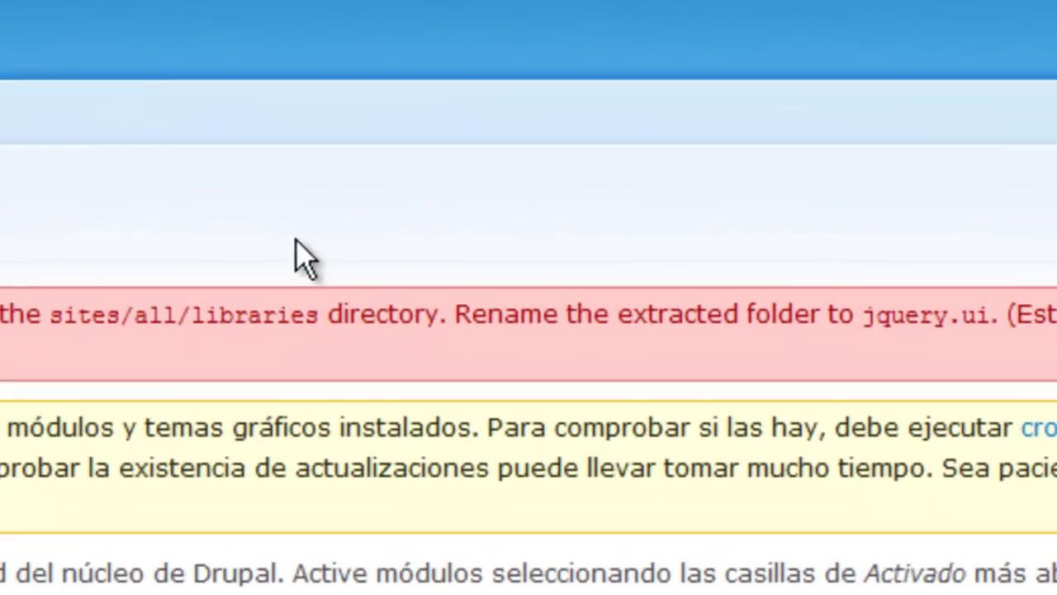
double_click(206, 315)
left_click(234, 385)
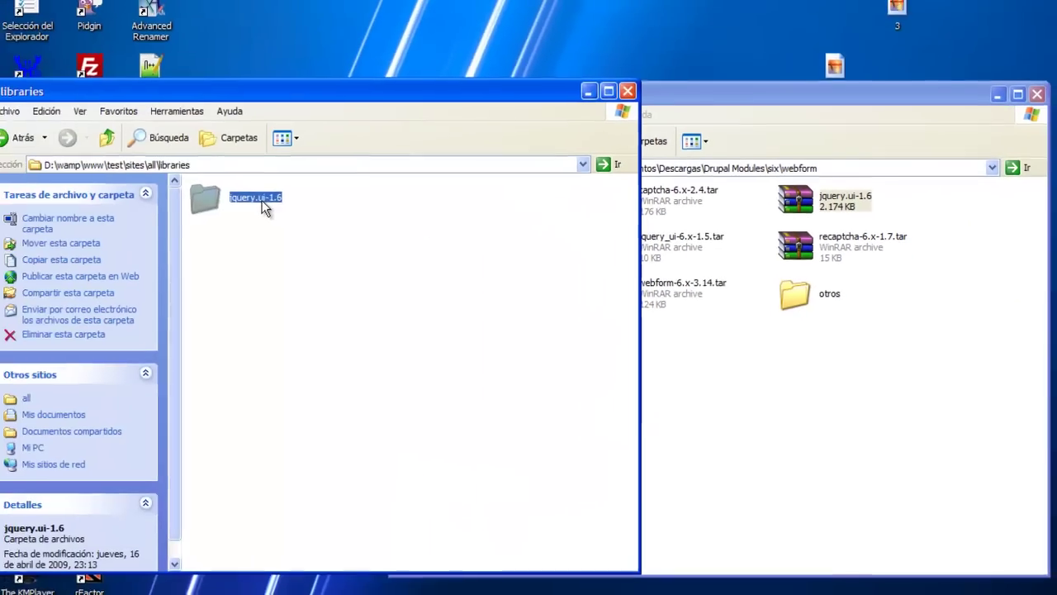
Step: In the file explorer, rename the extracted jquery.ui-1.6 folder in sites\all\libraries to jquery.ui
left_click(262, 199)
key("End")
key("BackSpace")
key("BackSpace")
key("BackSpace")
key("BackSpace")
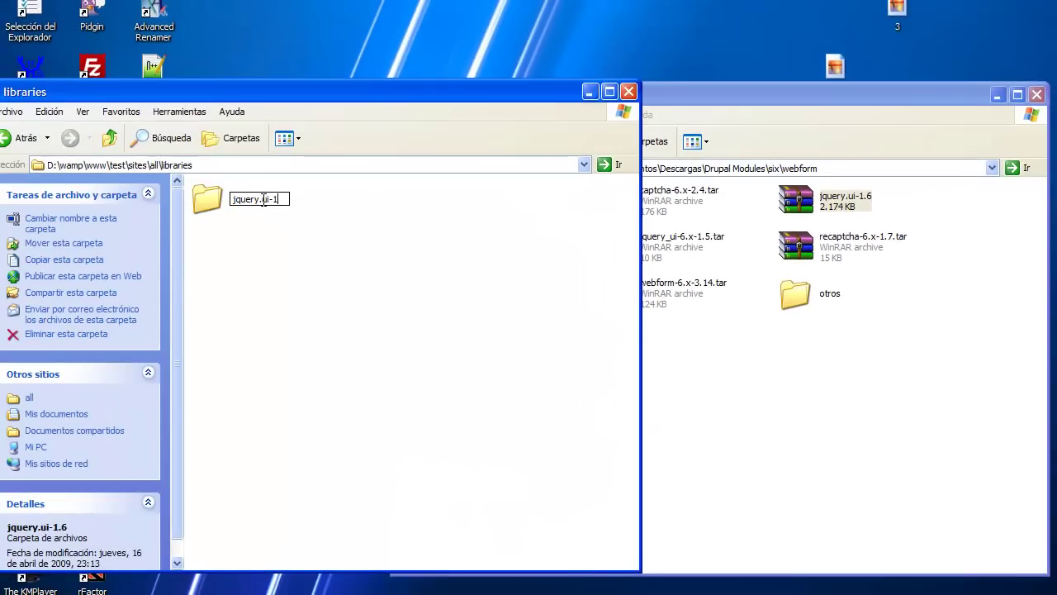
key("Return")
left_click(291, 268)
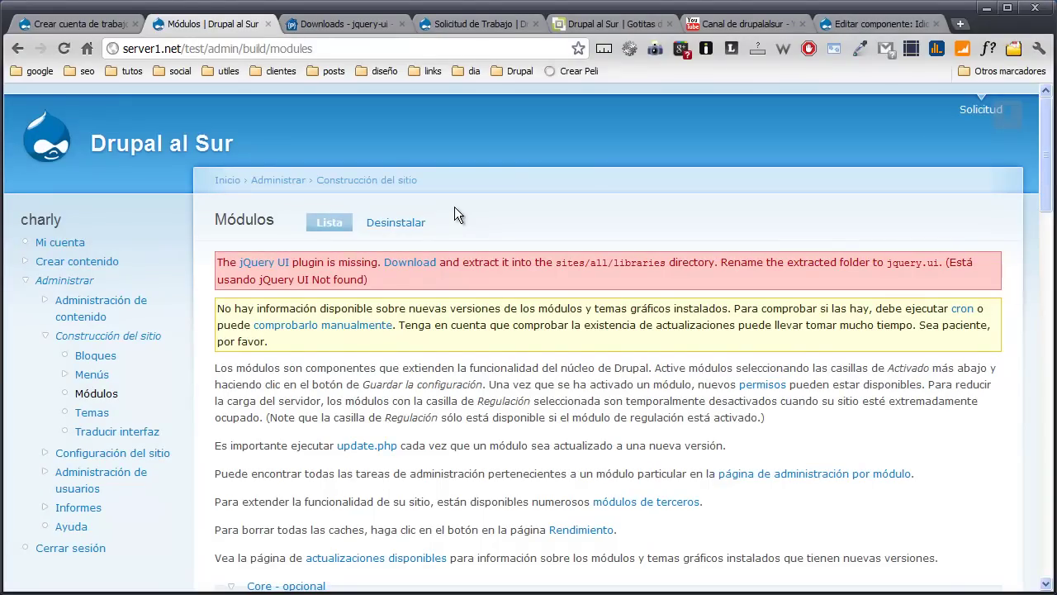
Step: Back in the browser, save the module configuration to reload the list, enable jQuery UI, and save again
scroll(454, 213, "down", 20)
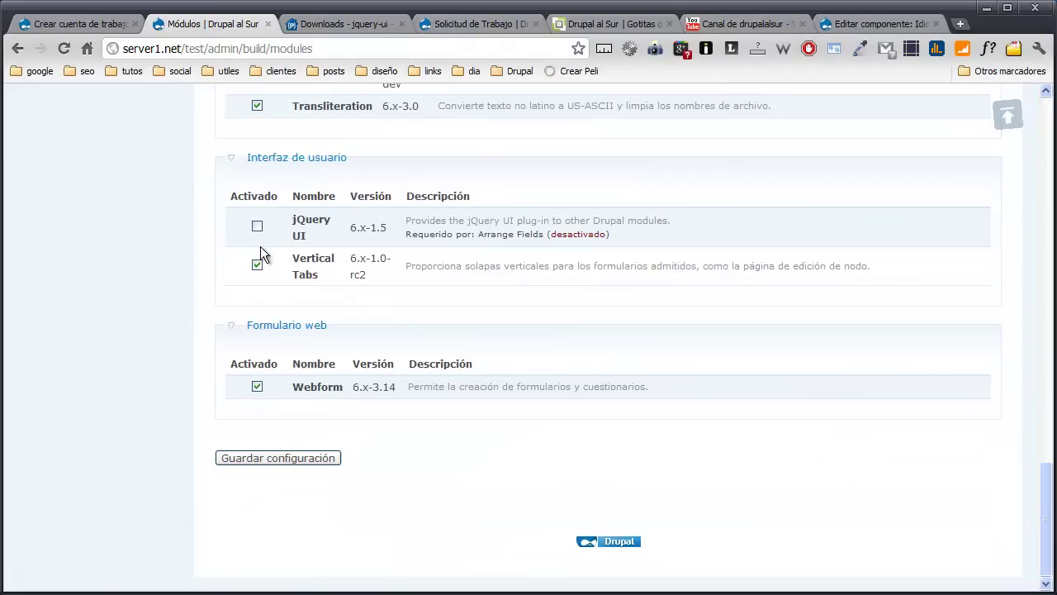
left_click(277, 458)
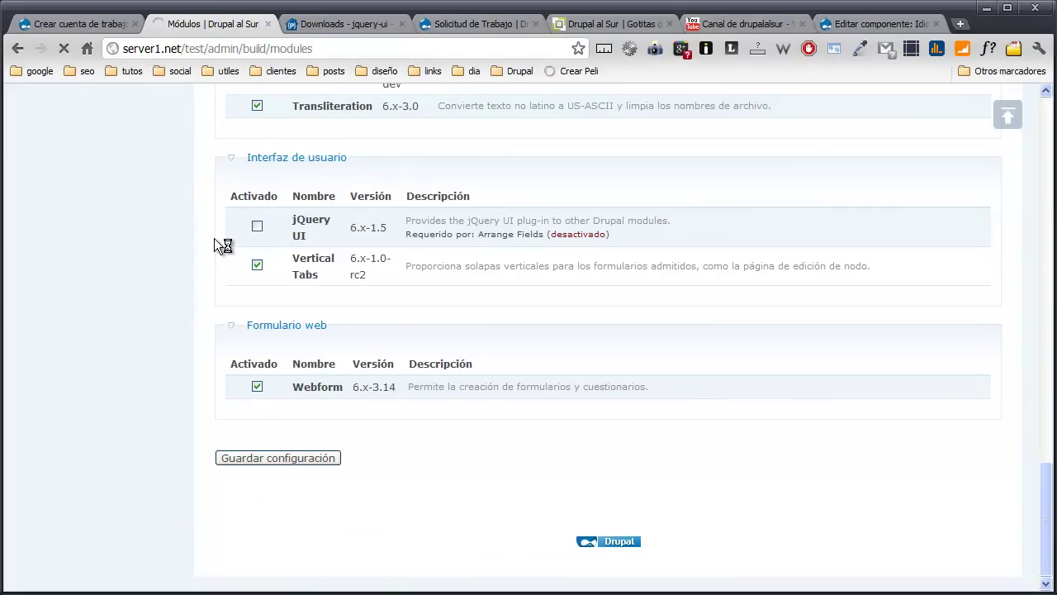
scroll(215, 243, "down", 15)
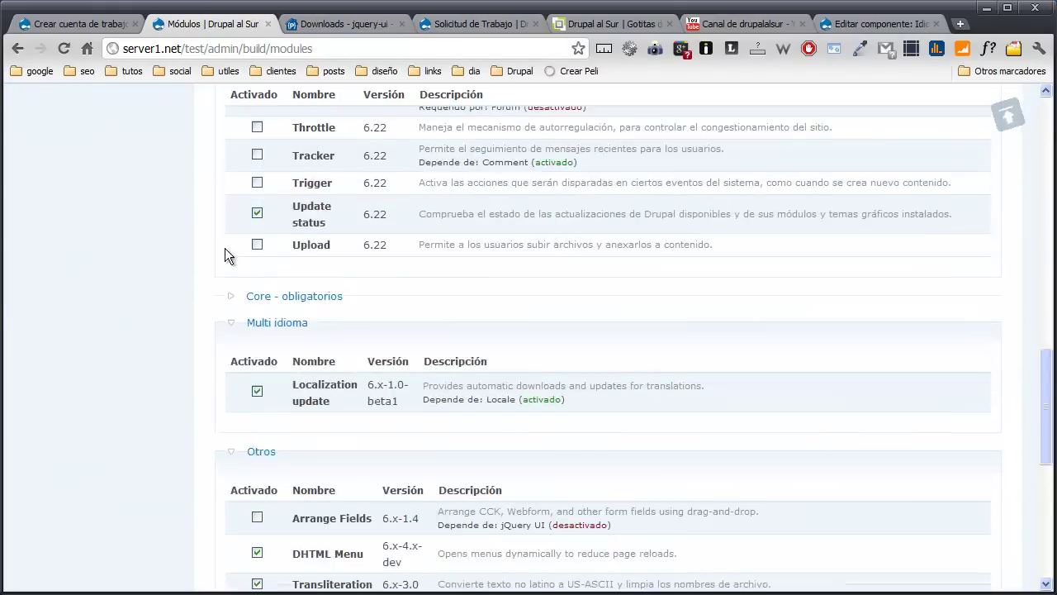
scroll(225, 248, "down", 6)
left_click(261, 458)
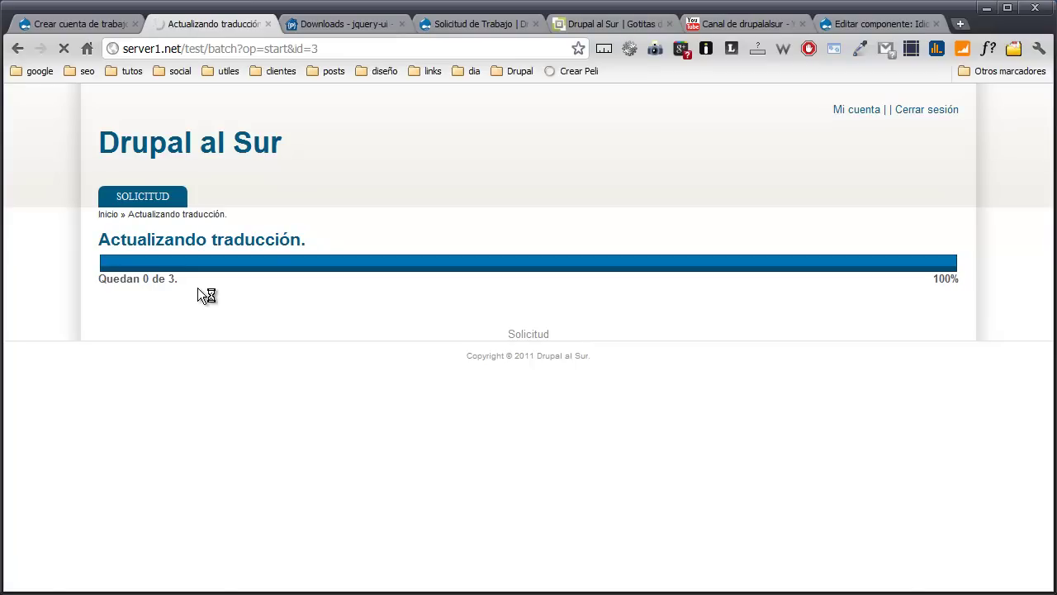
Step: Enable the Arrange Fields module under Otros and save the module configuration
left_click(363, 25)
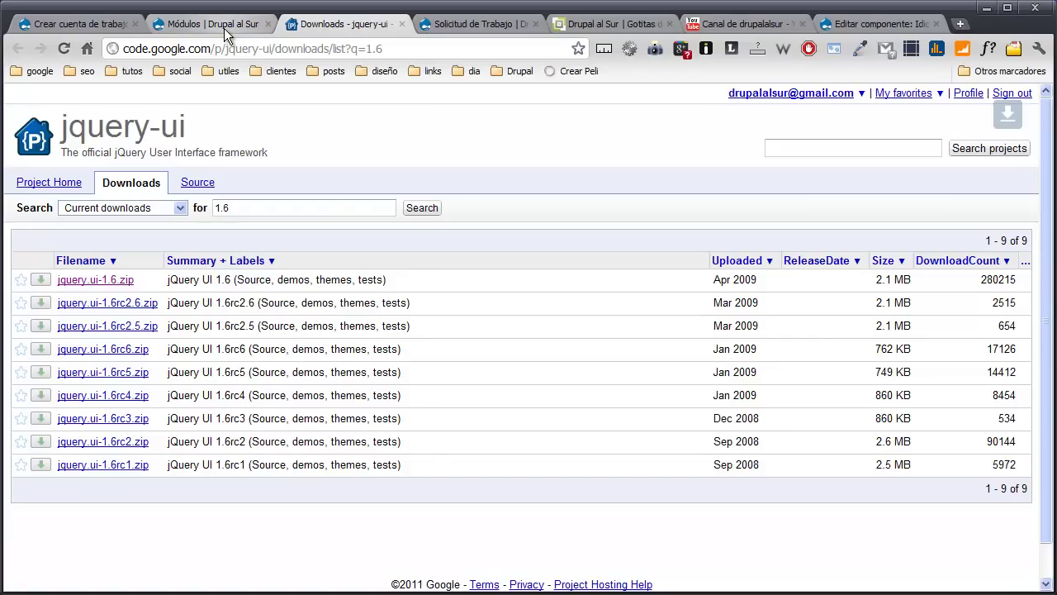
left_click(224, 28)
scroll(198, 380, "down", 15)
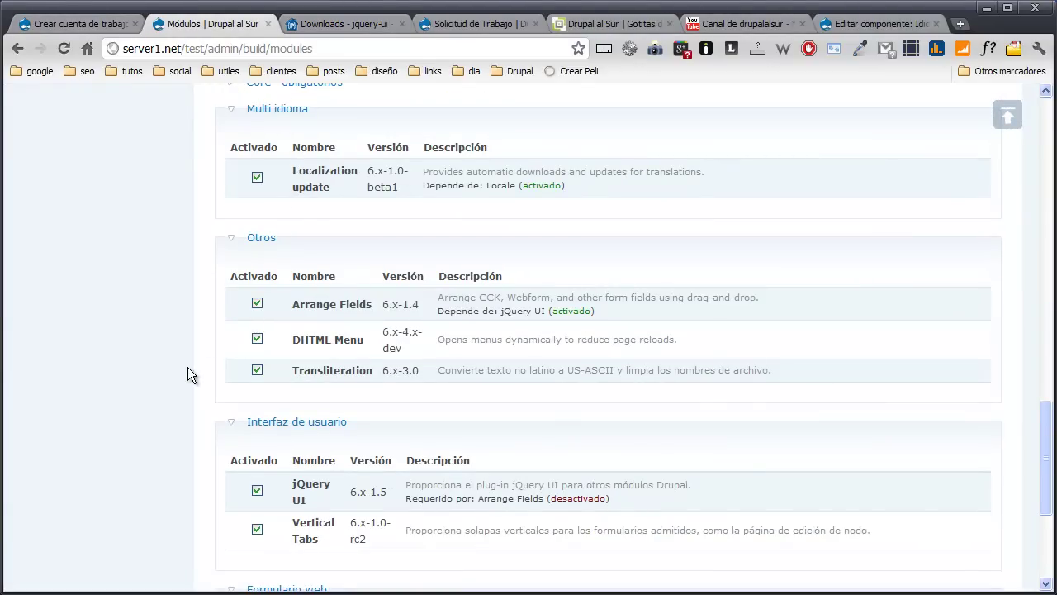
scroll(190, 371, "down", 3)
left_click(257, 456)
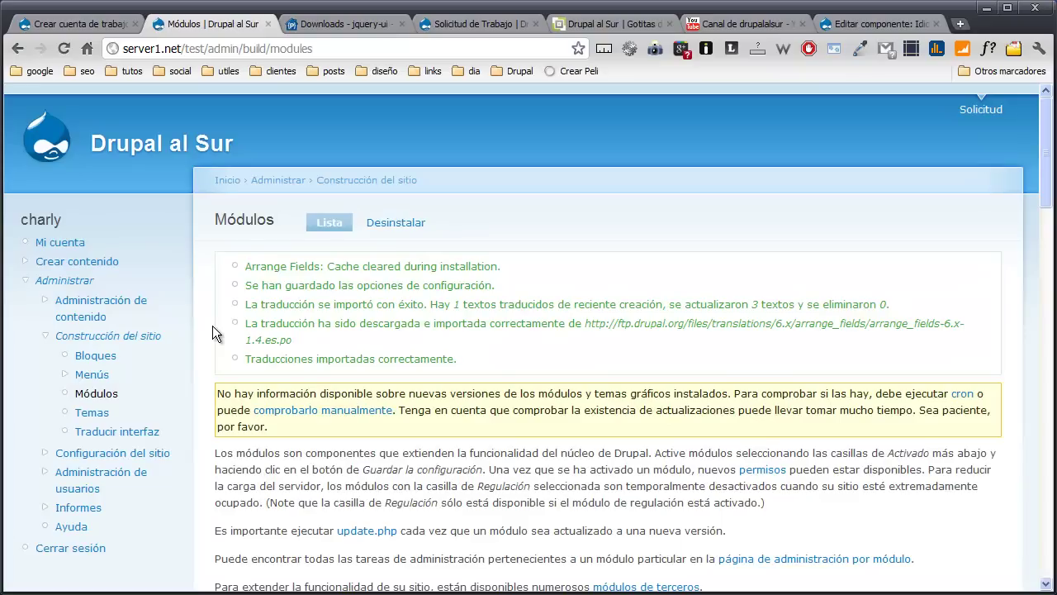
Step: Open the Solicitud de Trabajo form, review its field layout, and open the Arrange fields page of its webform settings
left_click(982, 110)
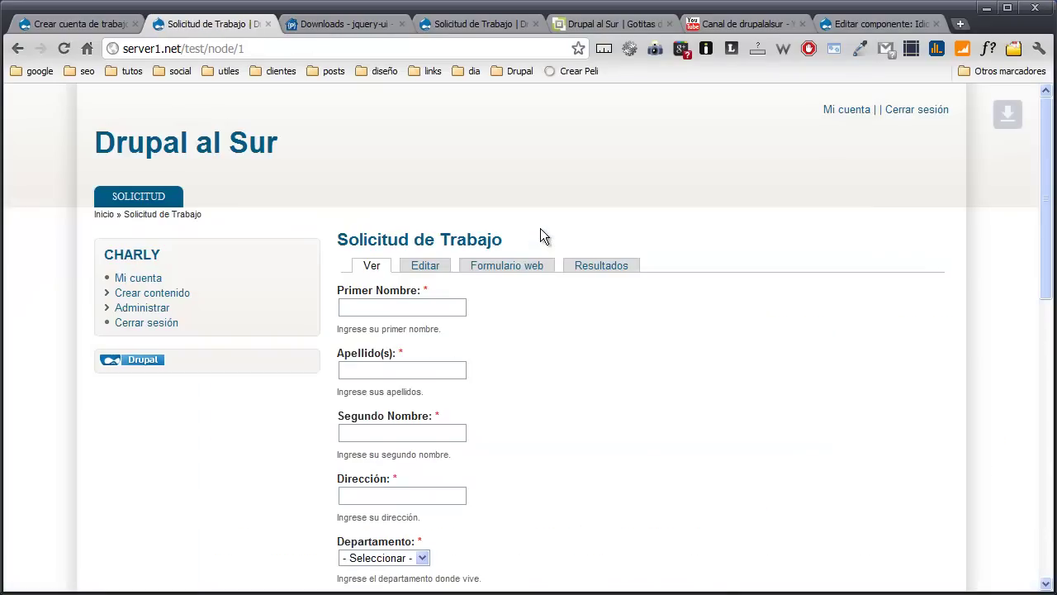
scroll(314, 301, "down", 2)
scroll(310, 314, "down", 7)
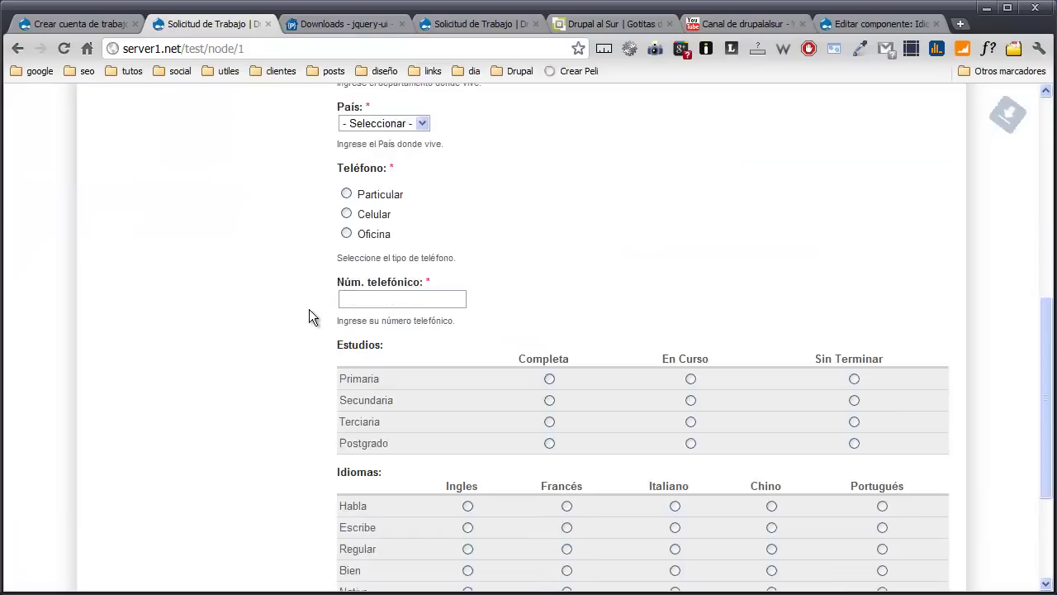
scroll(309, 316, "up", 3)
scroll(309, 316, "up", 4)
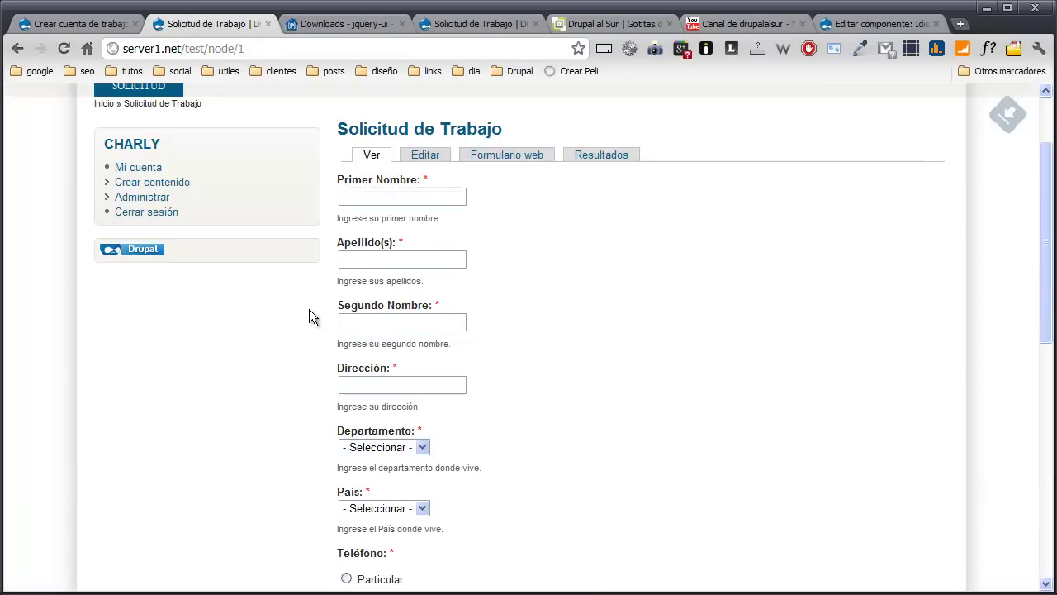
left_click(517, 157)
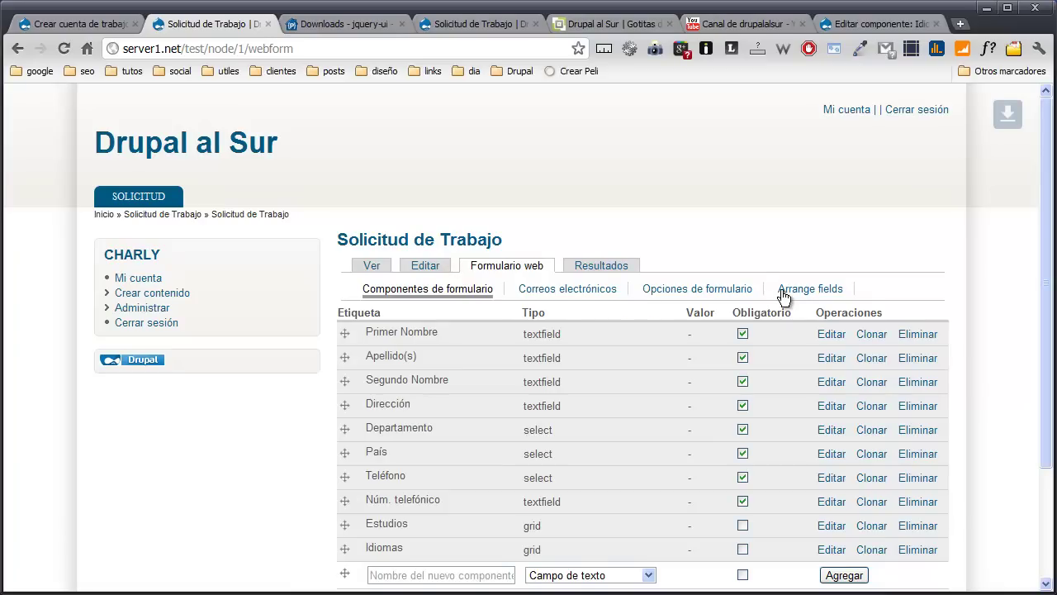
scroll(783, 297, "down", 1)
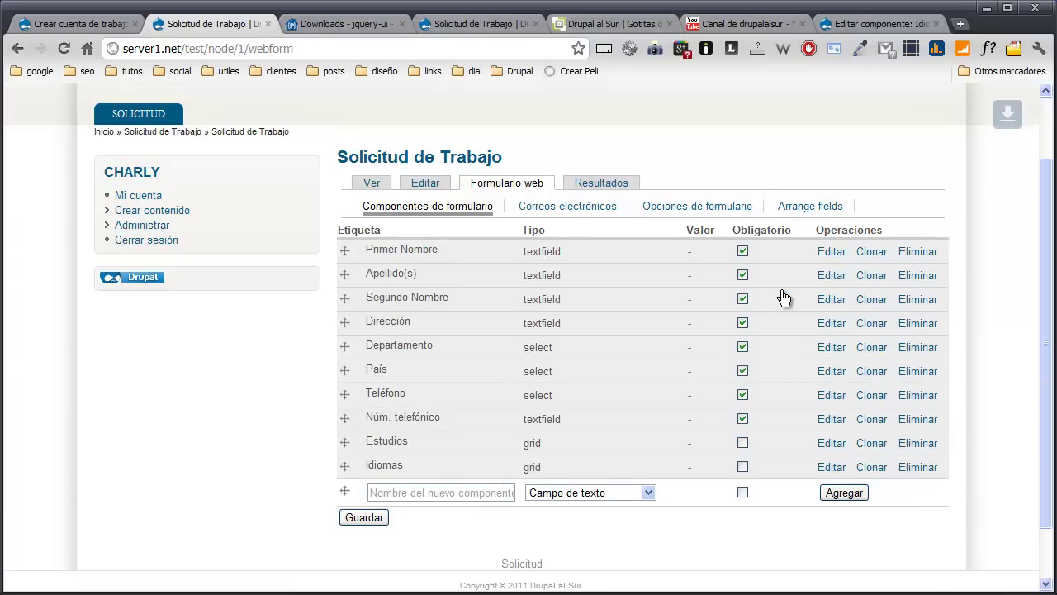
left_click(810, 209)
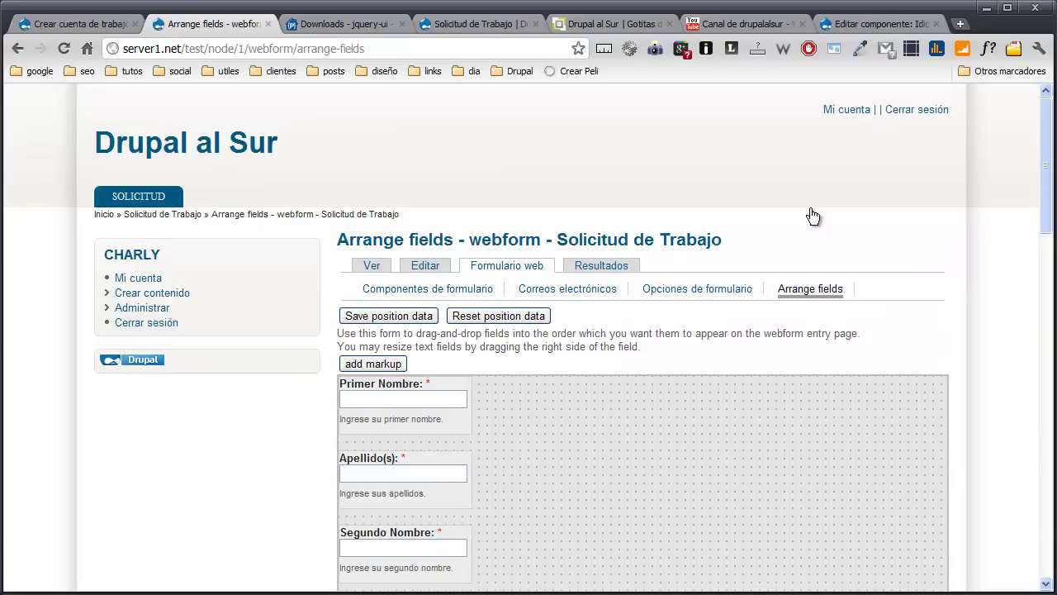
Step: Move the Idiomas grid beside the Estudios grid, level with it on the layout canvas
scroll(810, 211, "down", 2)
scroll(810, 220, "down", 5)
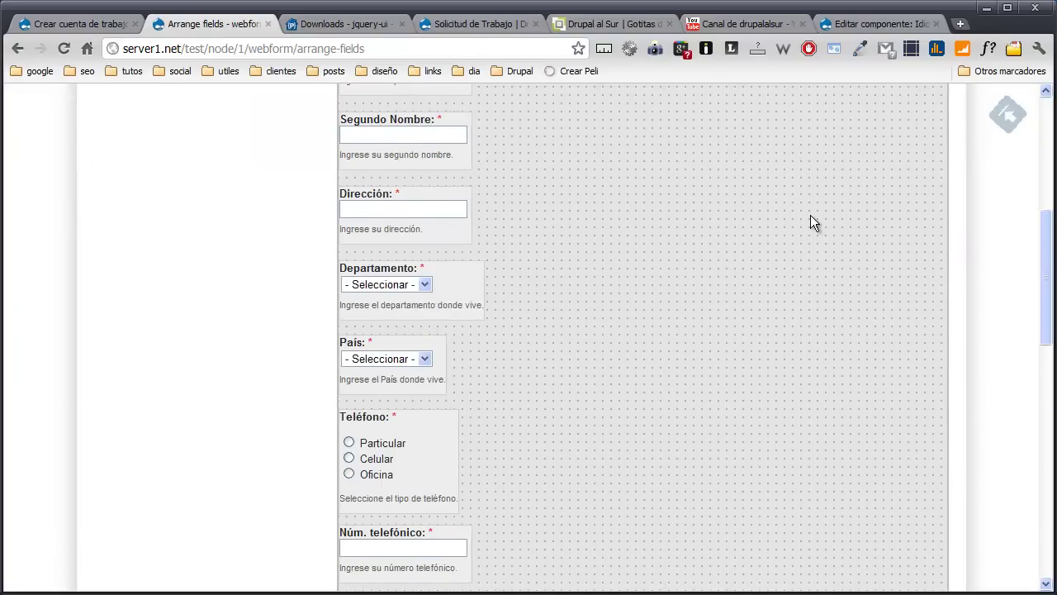
scroll(810, 220, "down", 2)
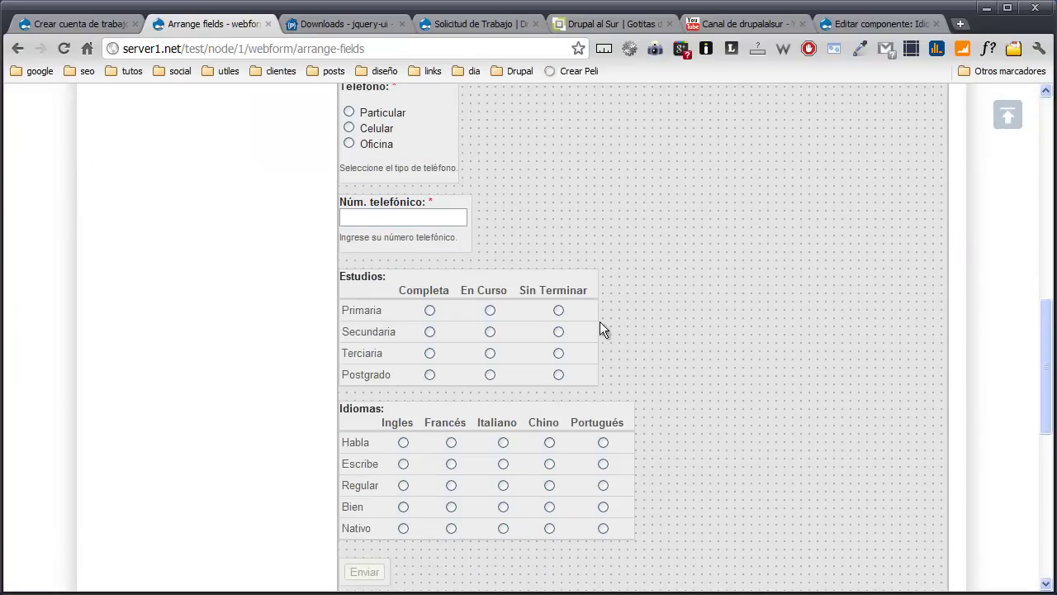
scroll(721, 318, "down", 2)
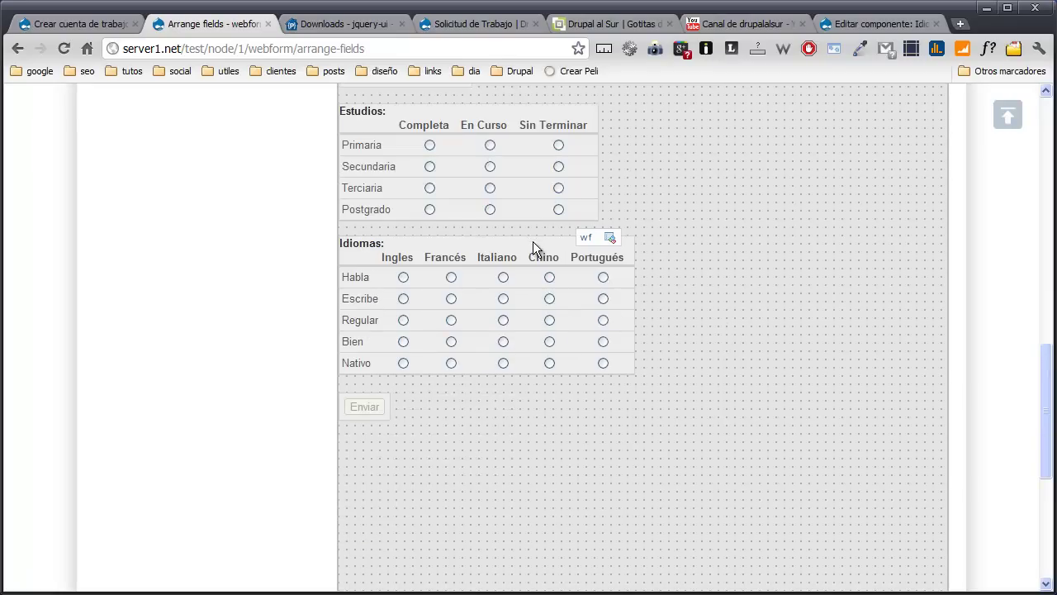
left_click_drag(598, 243, 881, 111)
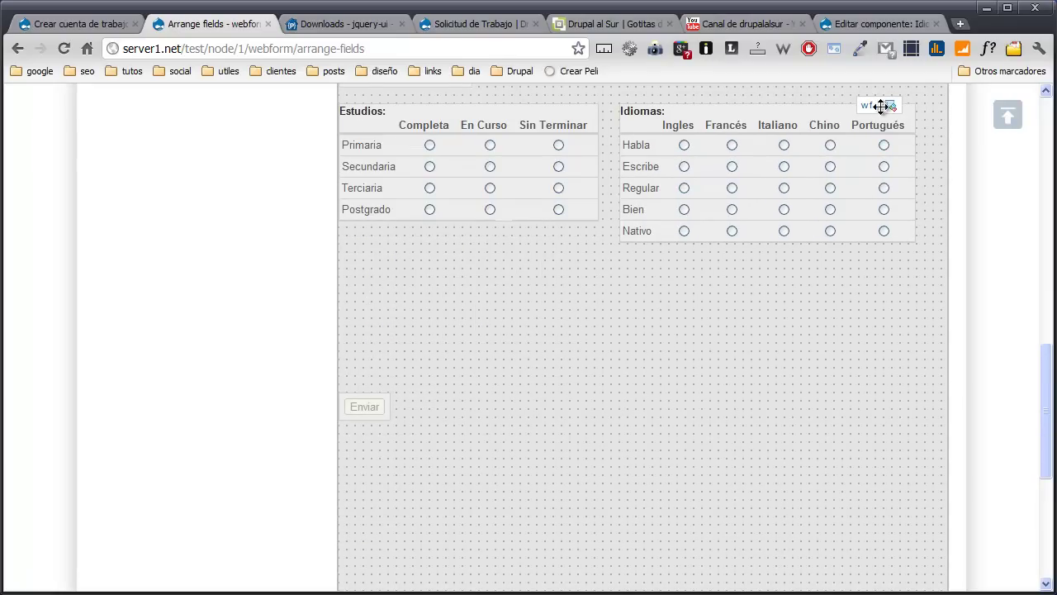
Step: Arrange Primer Nombre, Segundo Nombre and Apellido(s) side by side in one row, leaving an empty band above them
scroll(493, 352, "up", 3)
scroll(493, 361, "up", 2)
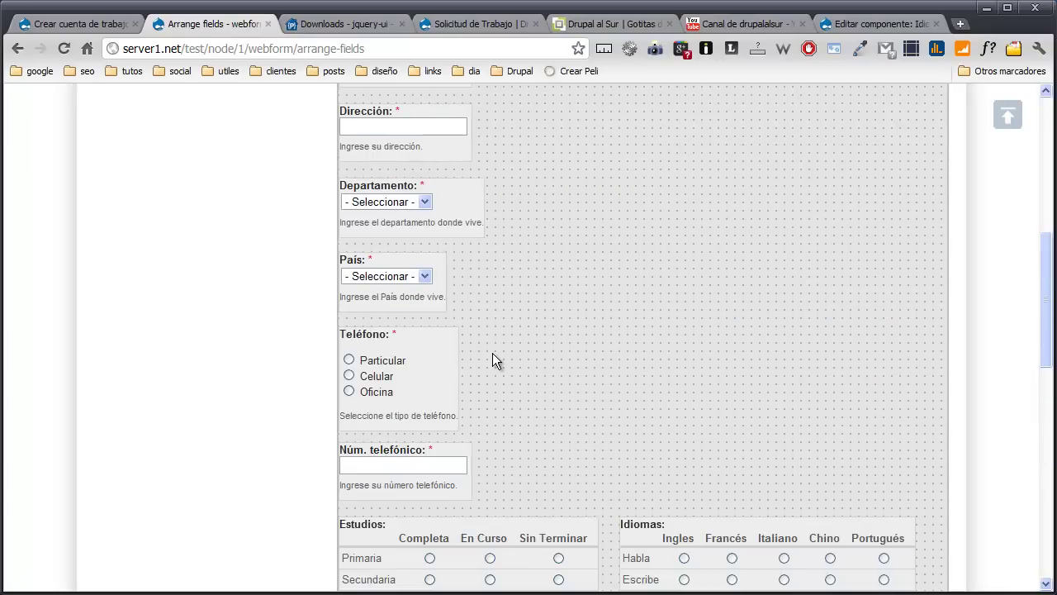
scroll(493, 356, "up", 5)
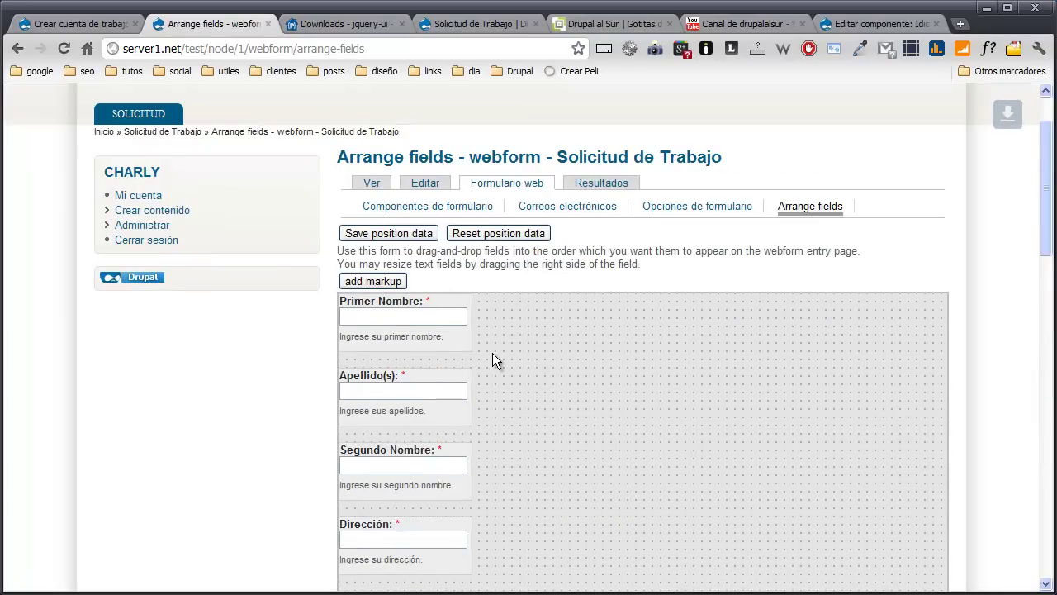
mouse_move(392, 373)
left_click_drag(431, 376, 737, 375)
mouse_move(419, 301)
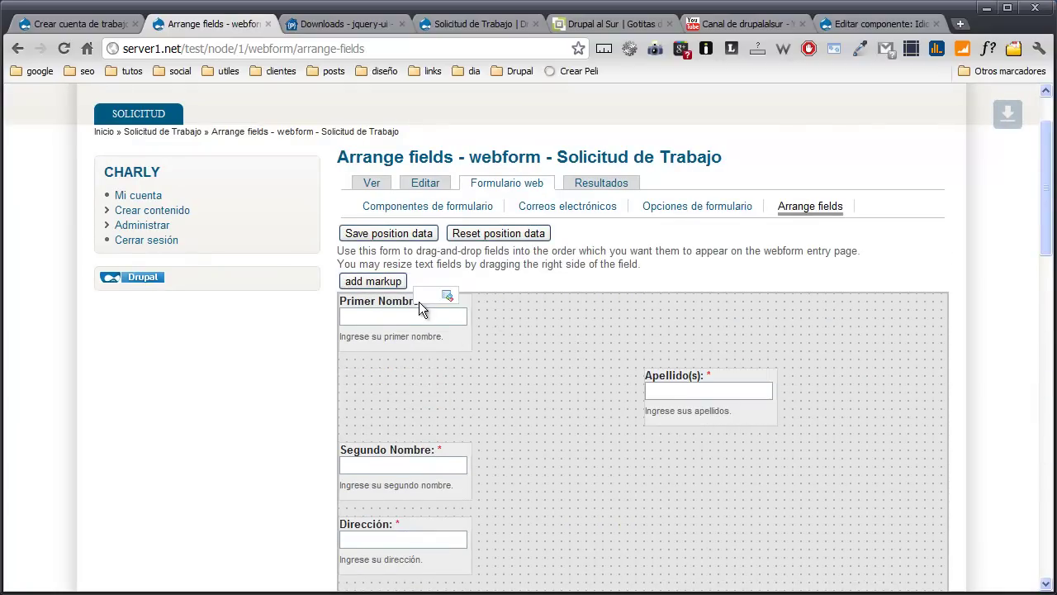
left_click_drag(411, 308, 419, 365)
mouse_move(659, 374)
left_click_drag(659, 375, 509, 357)
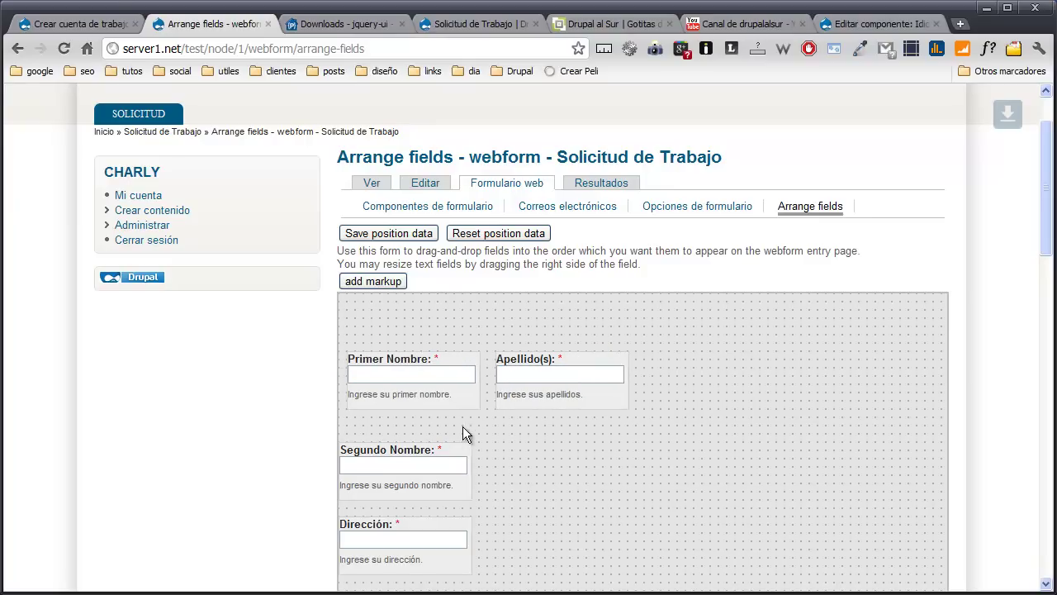
left_click_drag(567, 366, 789, 365)
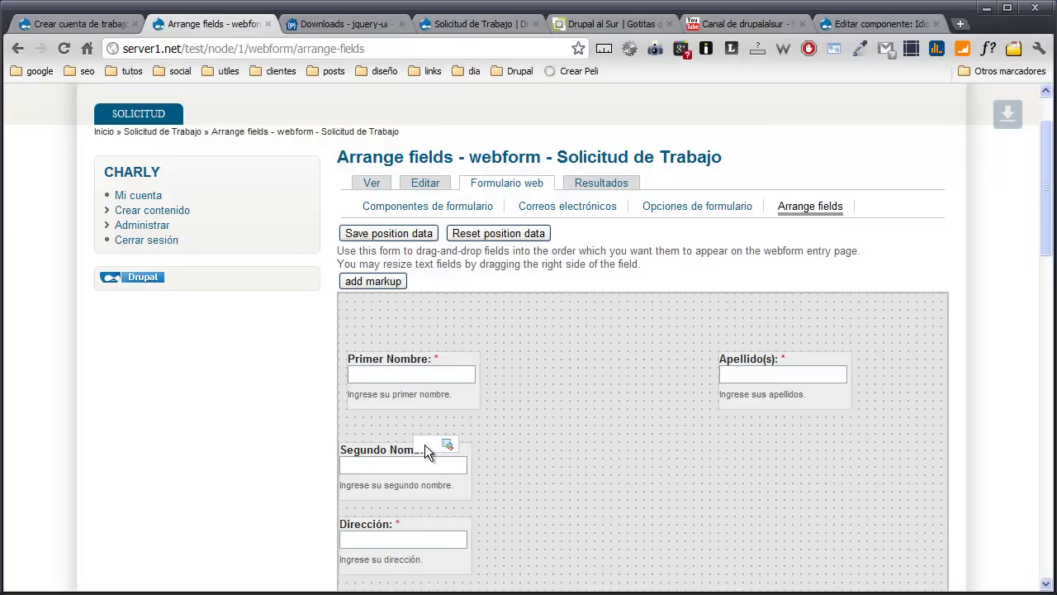
left_click_drag(428, 446, 586, 353)
left_click_drag(760, 360, 686, 364)
Step: Line up Dirección, Departamento and País in a second row directly below the name fields
scroll(489, 439, "down", 2)
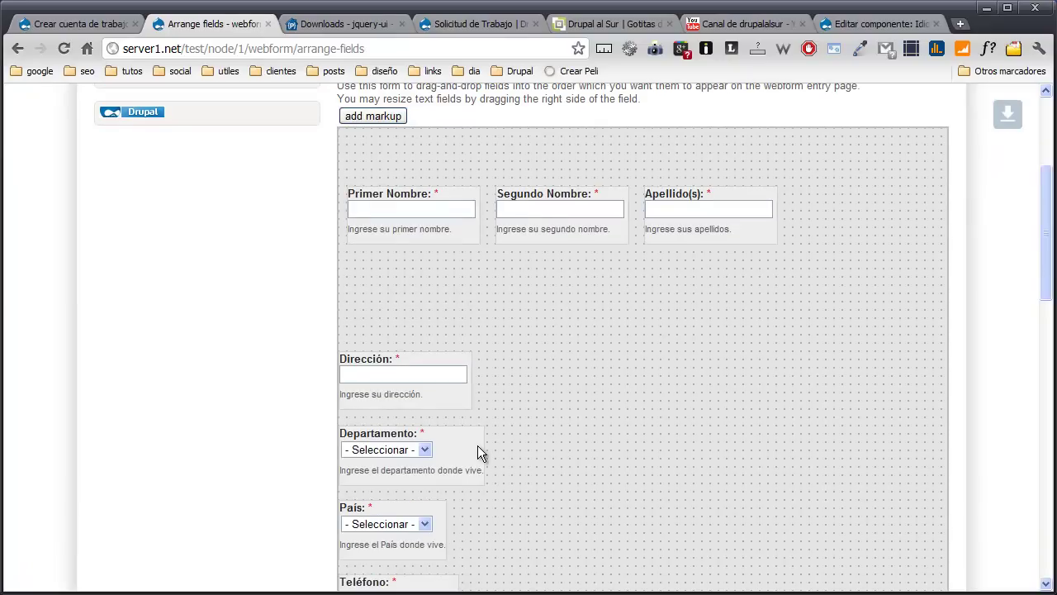
left_click_drag(409, 360, 423, 271)
left_click_drag(406, 437, 562, 263)
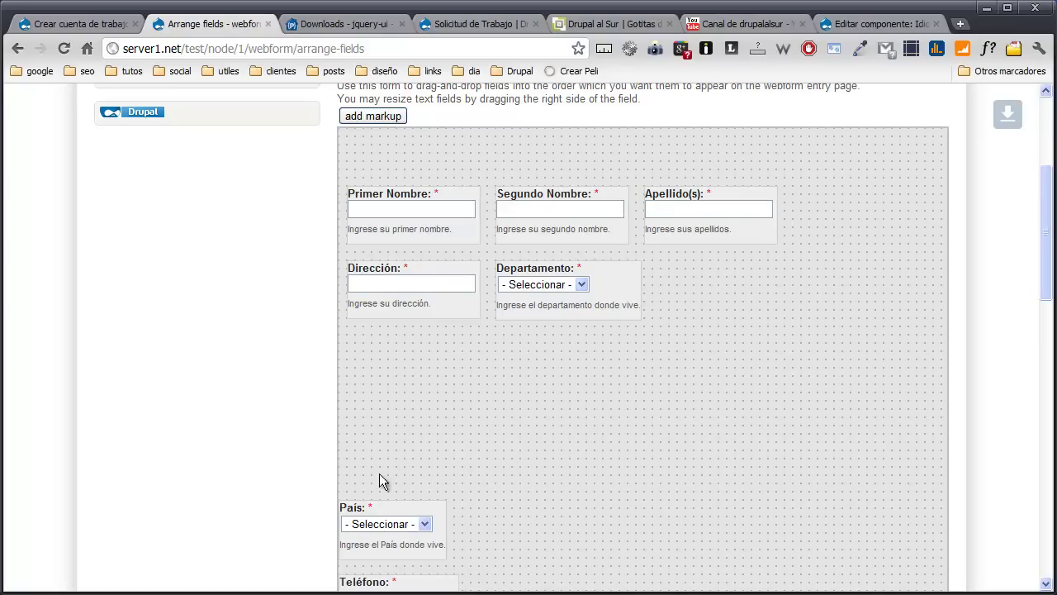
left_click_drag(386, 501, 700, 270)
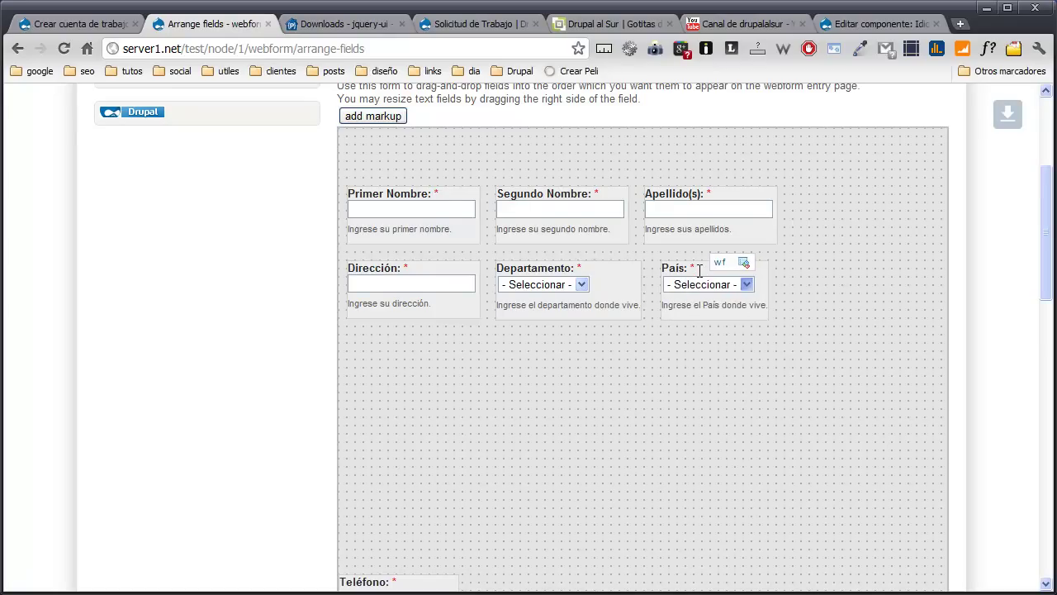
Step: Place Teléfono and Núm. telefónico side by side in a third row below the address fields
scroll(611, 350, "down", 3)
scroll(611, 349, "up", 1)
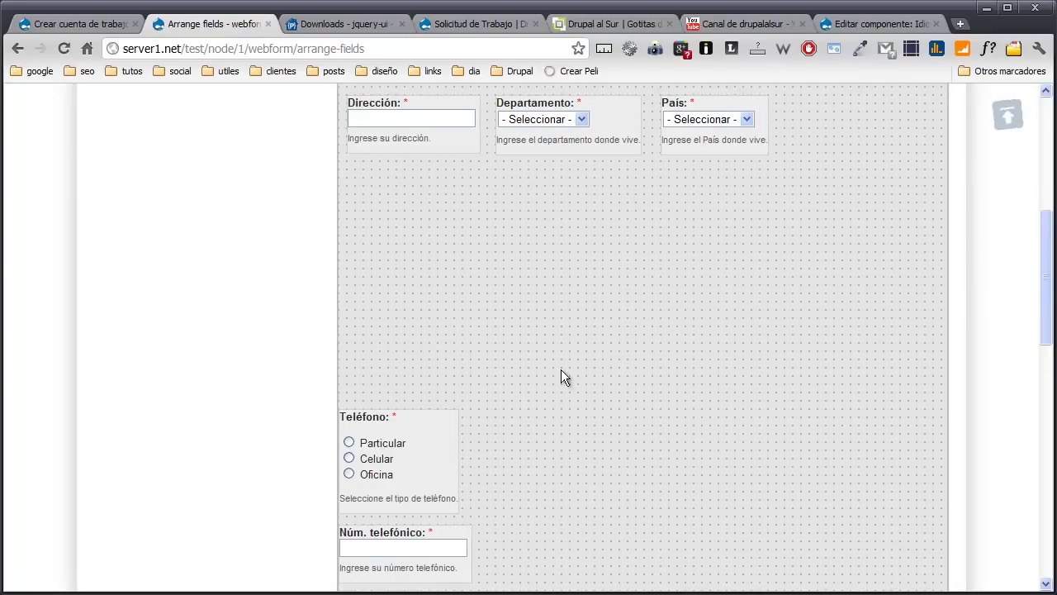
left_click_drag(410, 420, 414, 178)
scroll(399, 289, "down", 1)
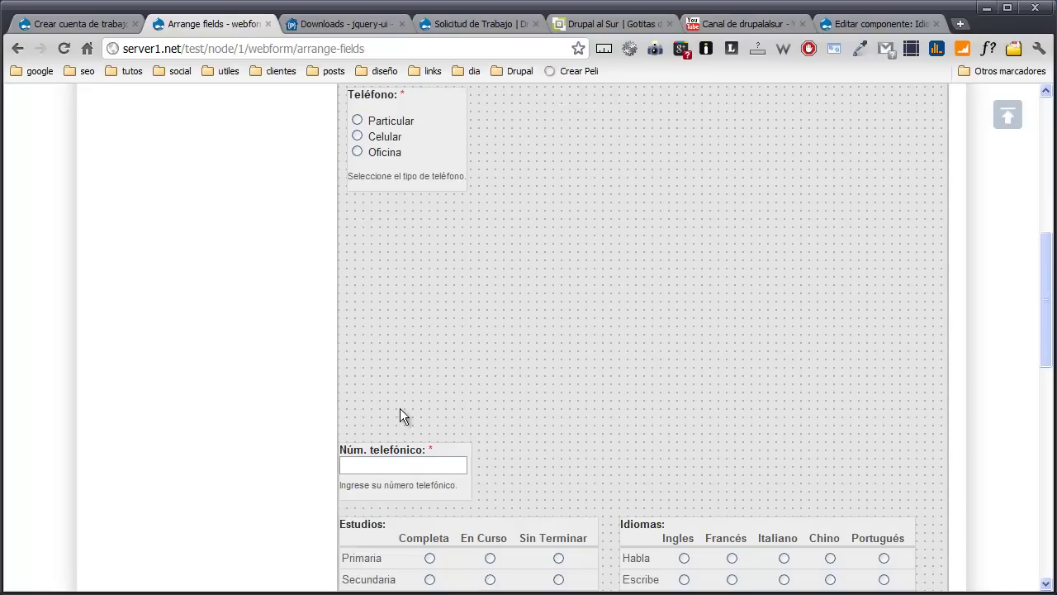
left_click_drag(404, 451, 547, 174)
scroll(583, 213, "up", 1)
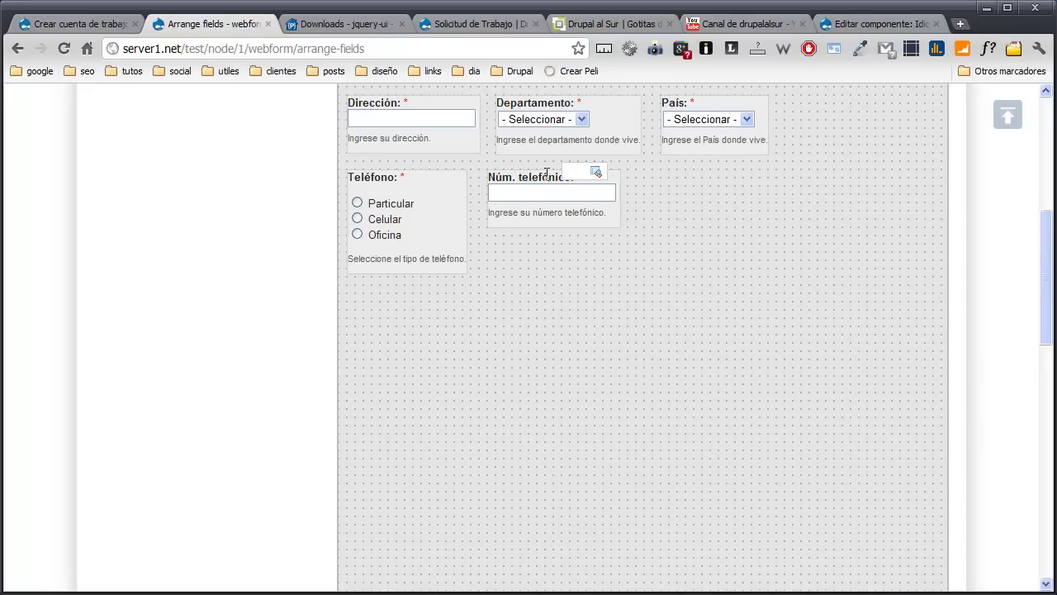
Step: Move the Estudios and Idiomas grids up side by side, directly below the telephone row
scroll(460, 296, "down", 2)
left_click_drag(439, 447, 448, 132)
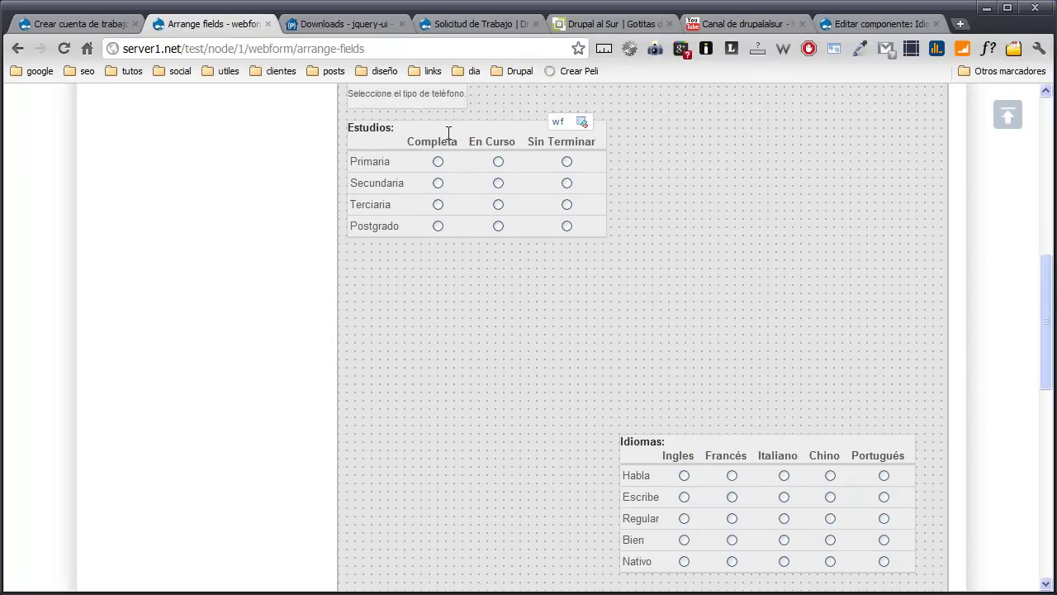
left_click_drag(674, 440, 674, 127)
Step: Move the Enviar button to just below the Estudios grid and save the position data
scroll(541, 325, "down", 4)
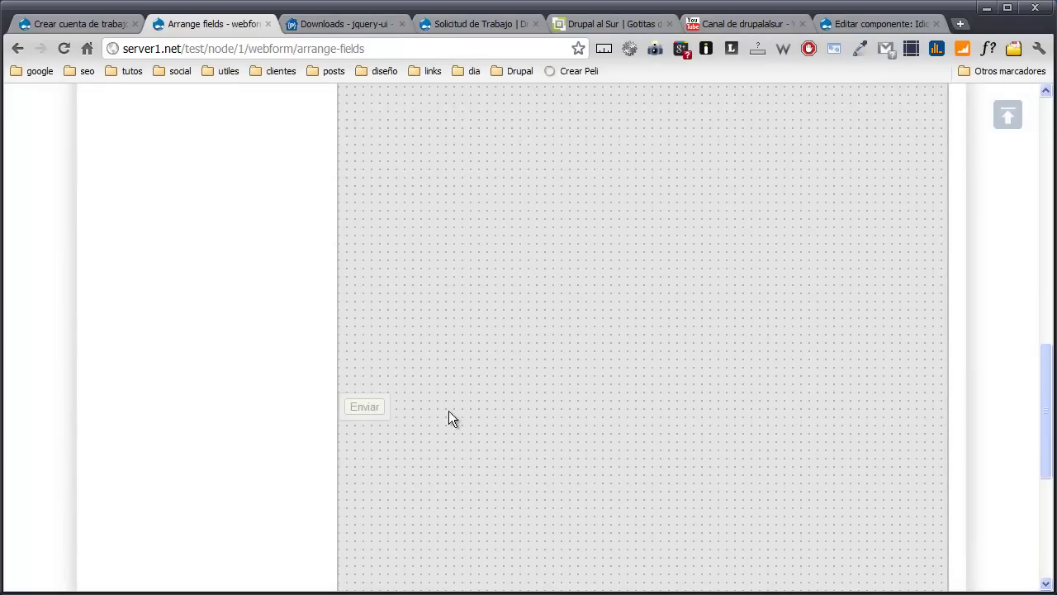
left_click_drag(356, 390, 392, 264)
scroll(416, 267, "up", 3)
scroll(403, 342, "up", 8)
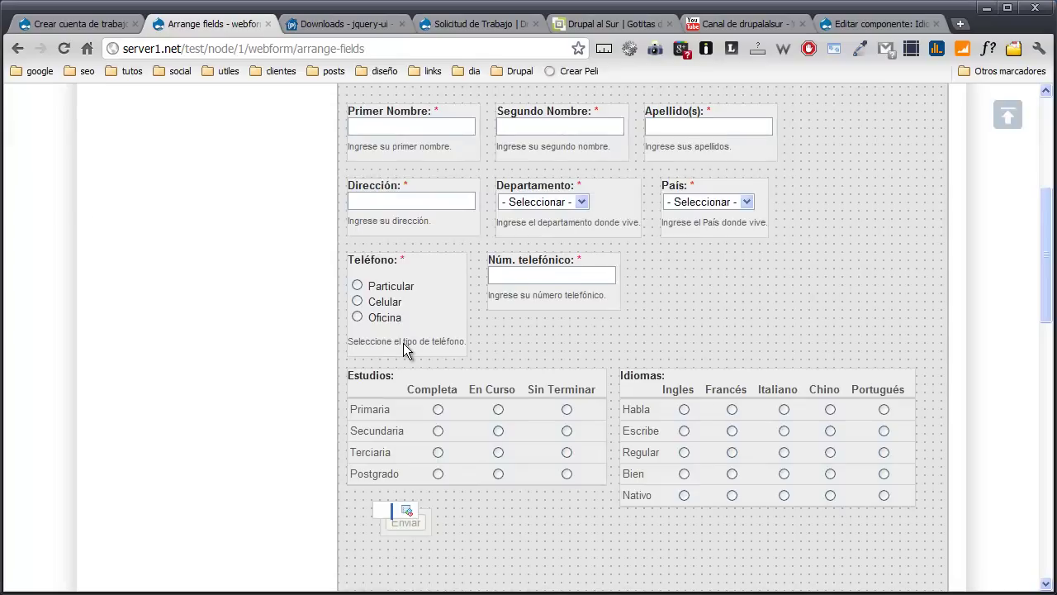
left_click(380, 318)
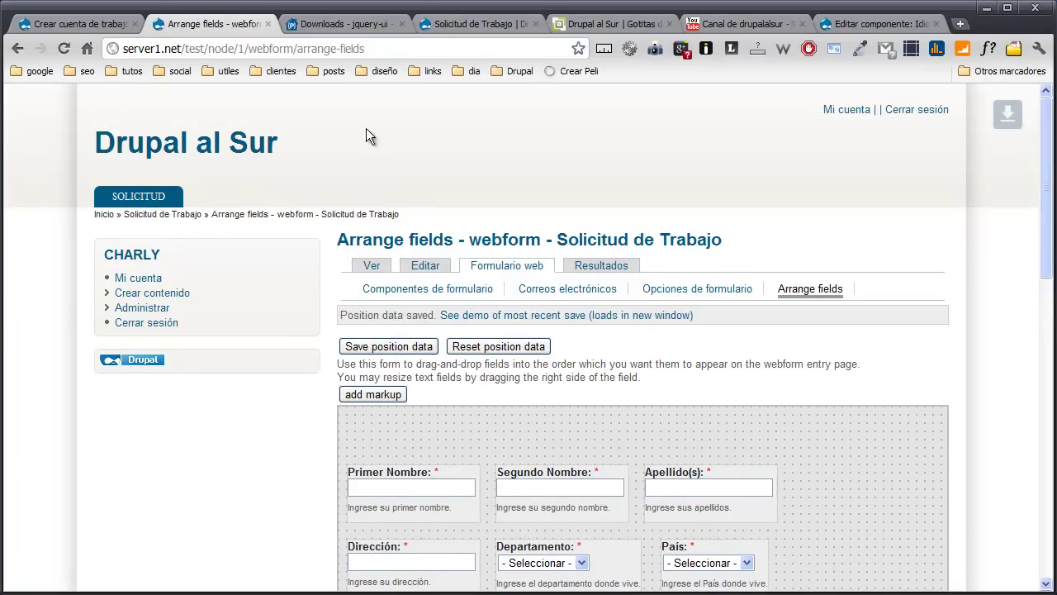
Step: Reload the Solicitud de Trabajo form page to show the saved layout, and close the jQuery UI downloads page
left_click(479, 24)
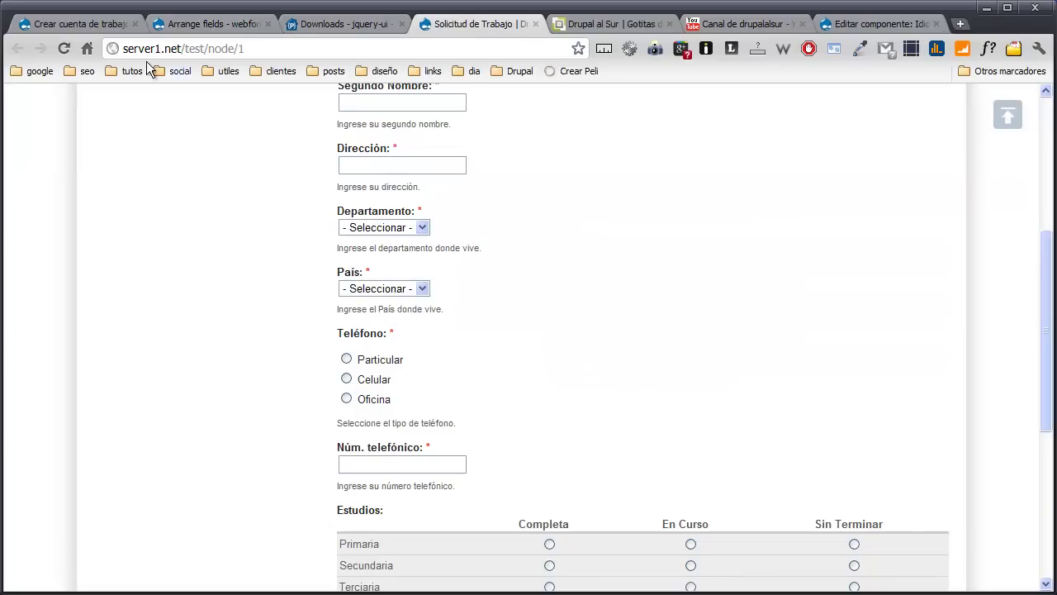
left_click(65, 48)
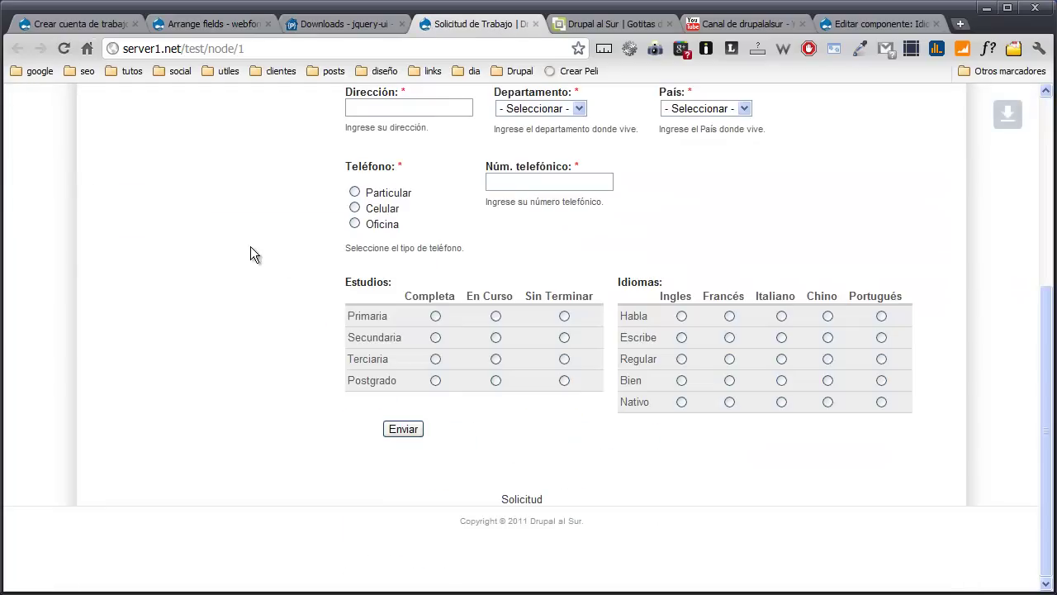
scroll(278, 200, "up", 2)
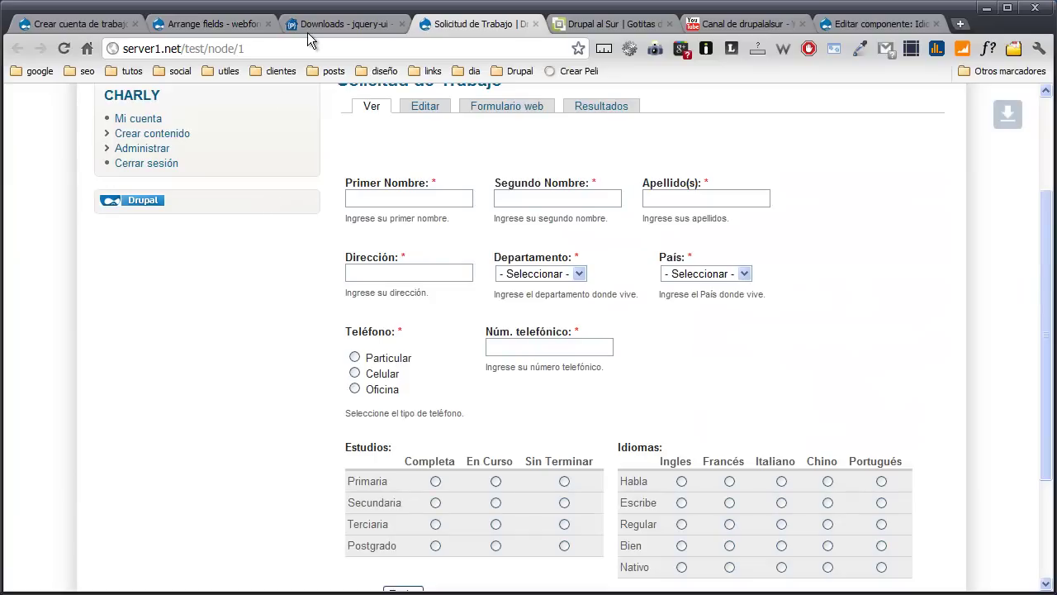
left_click(395, 27)
left_click(402, 24)
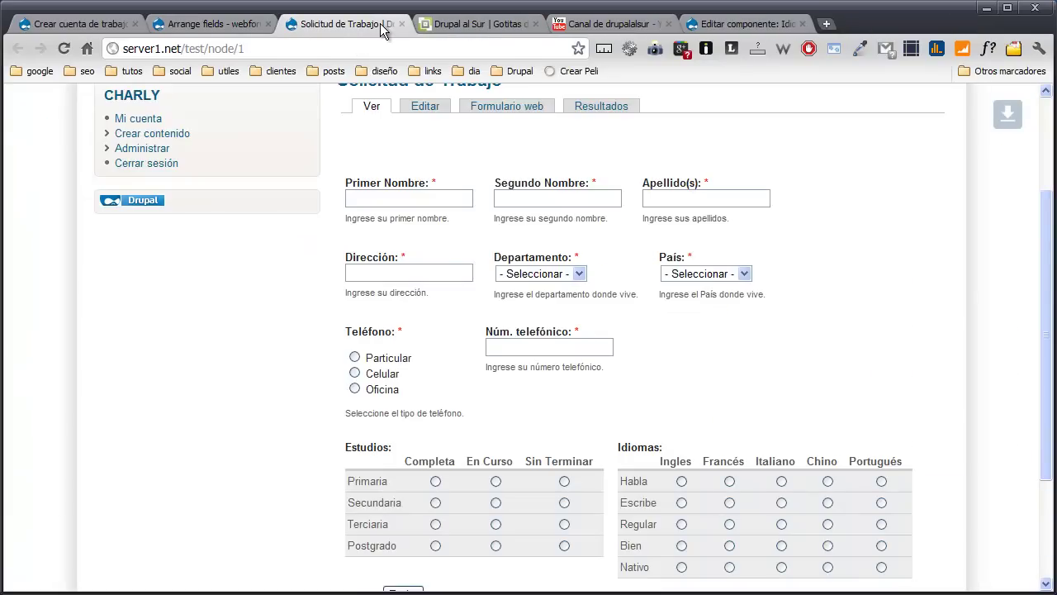
Step: Review the rearranged Solicitud de Trabajo form and compare its layout with the reference Crear cuenta de trabajo form
scroll(356, 190, "up", 2)
scroll(353, 207, "down", 2)
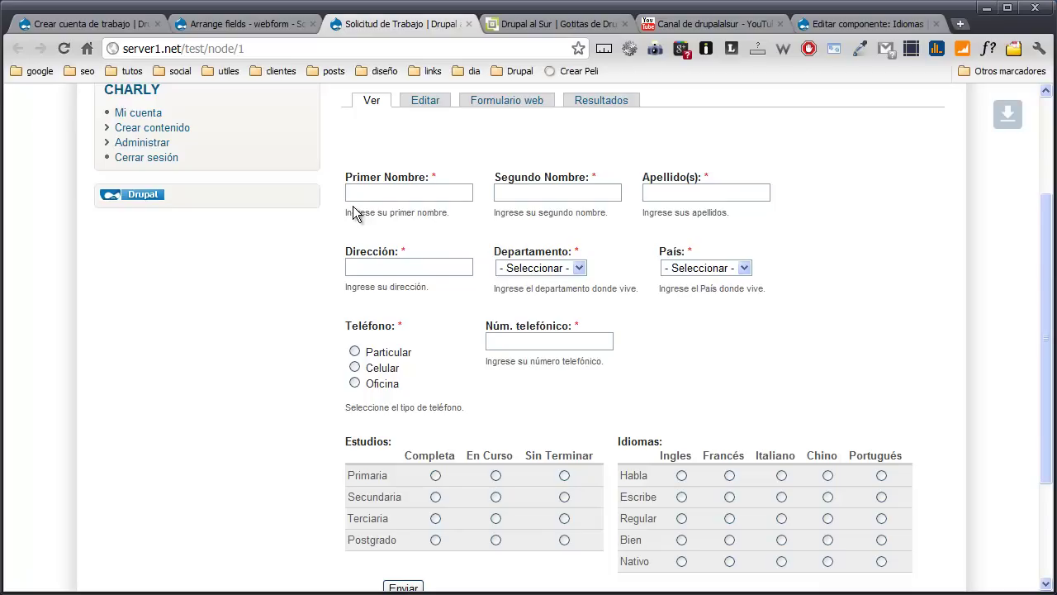
scroll(364, 231, "down", 3)
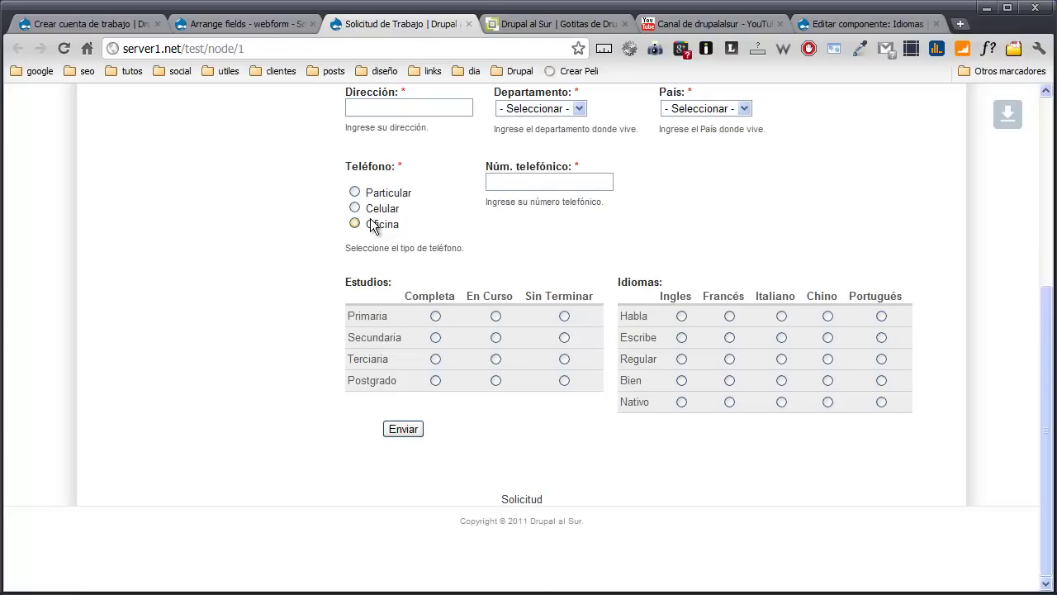
scroll(370, 226, "up", 3)
scroll(370, 218, "up", 3)
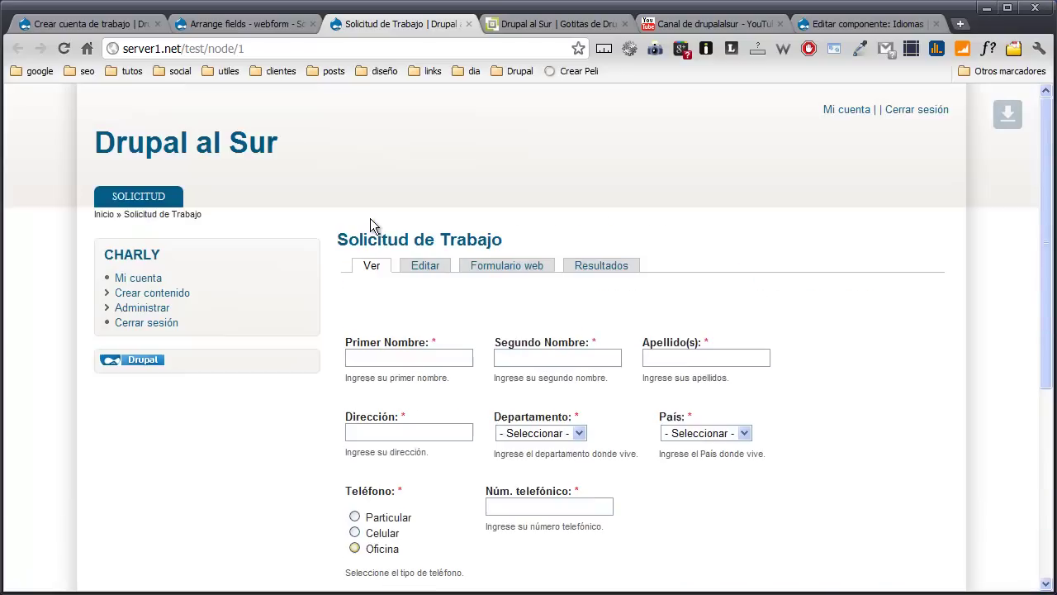
key("ctrl+1")
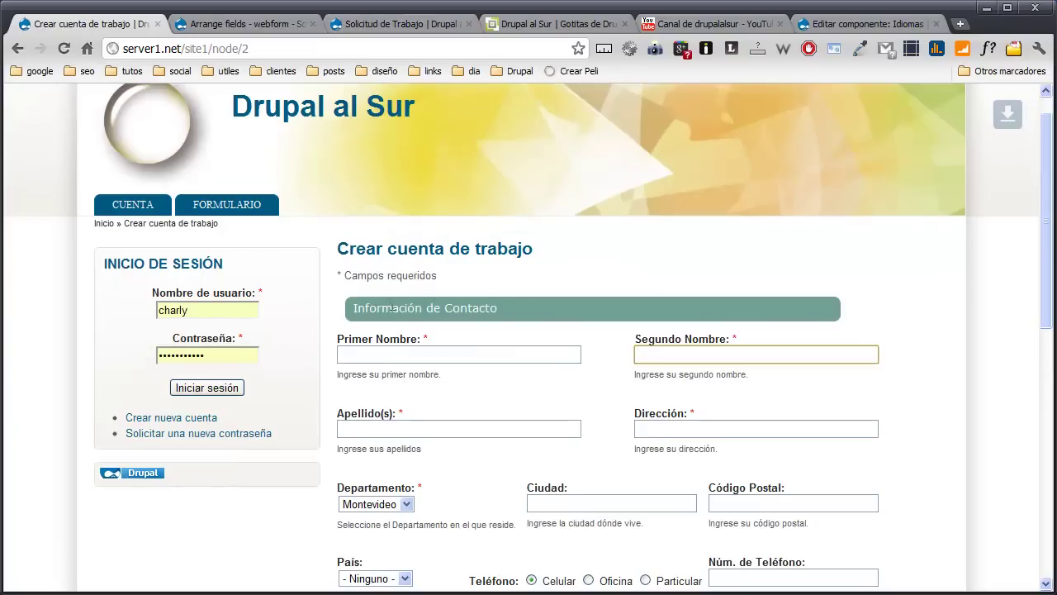
scroll(468, 313, "down", 5)
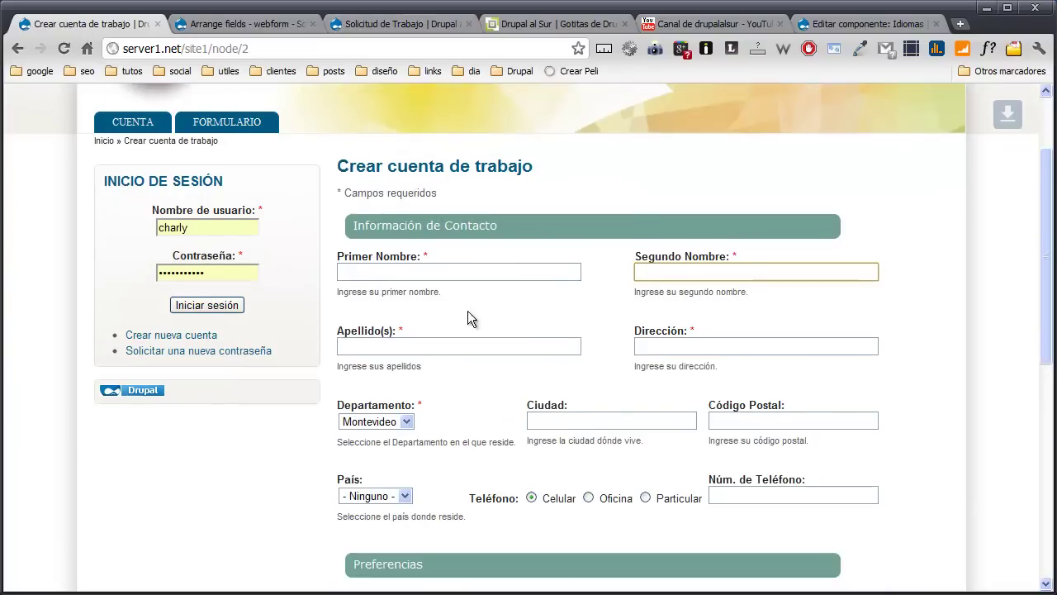
scroll(446, 314, "down", 3)
scroll(443, 306, "up", 2)
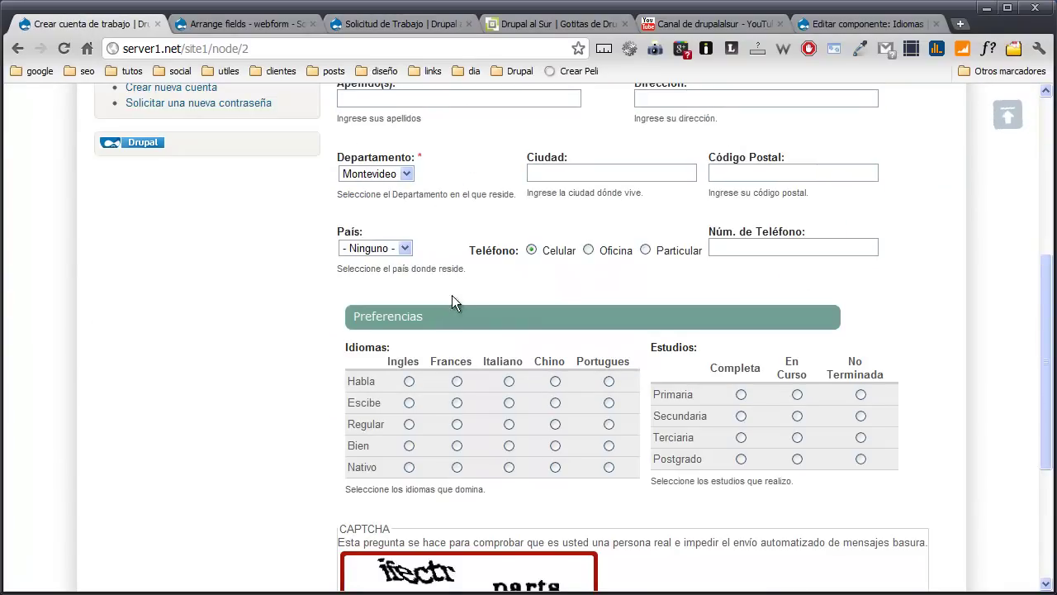
Step: Configure the Teléfono field in the Arrange Fields layout with a 200px wrapper width and an inline label
left_click(264, 23)
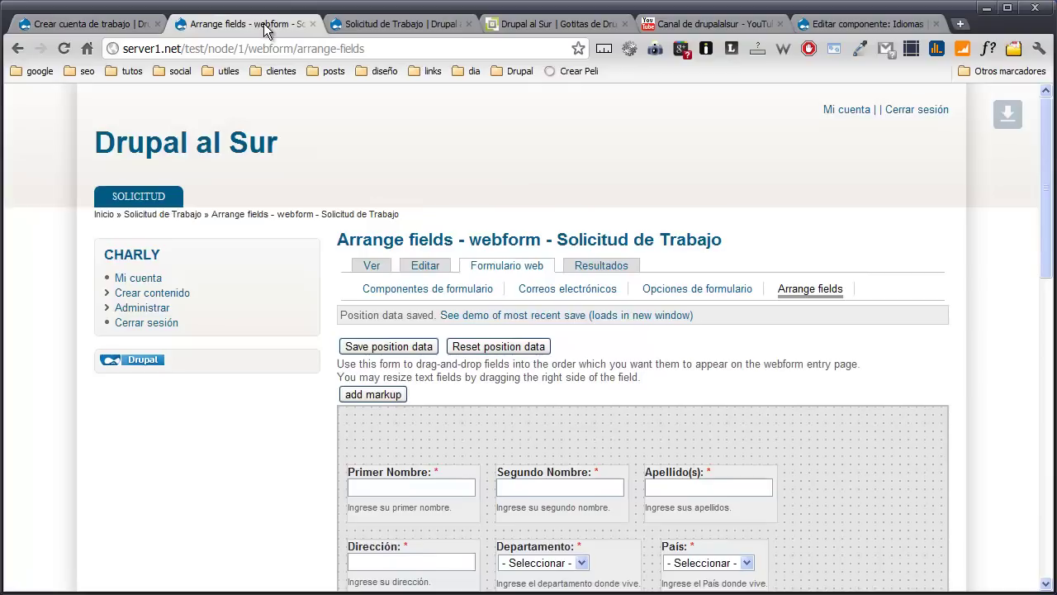
scroll(339, 401, "down", 5)
scroll(338, 405, "up", 1)
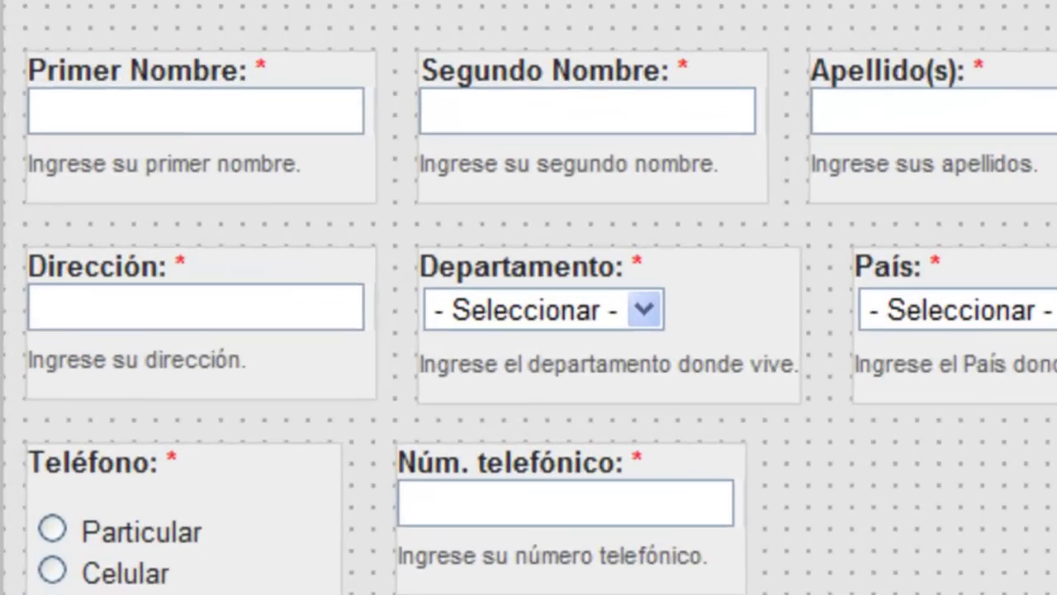
mouse_move(225, 493)
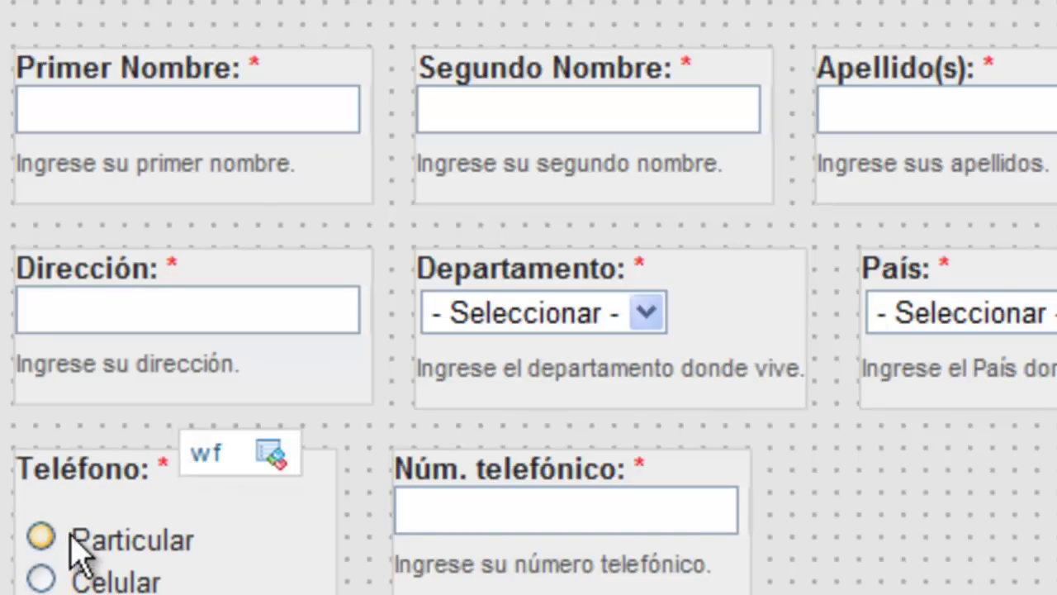
left_click(269, 462)
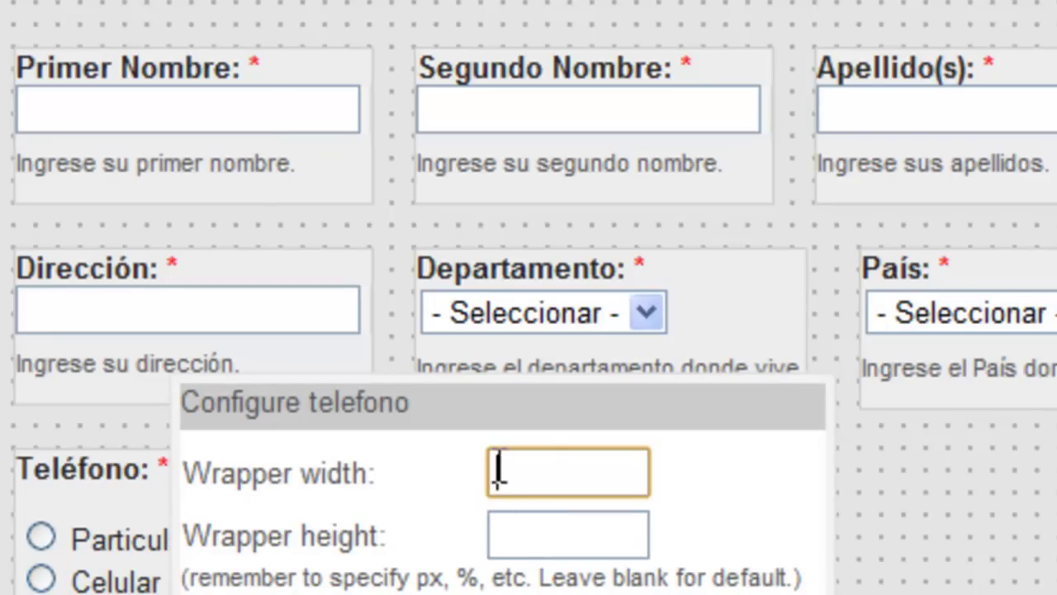
type("2")
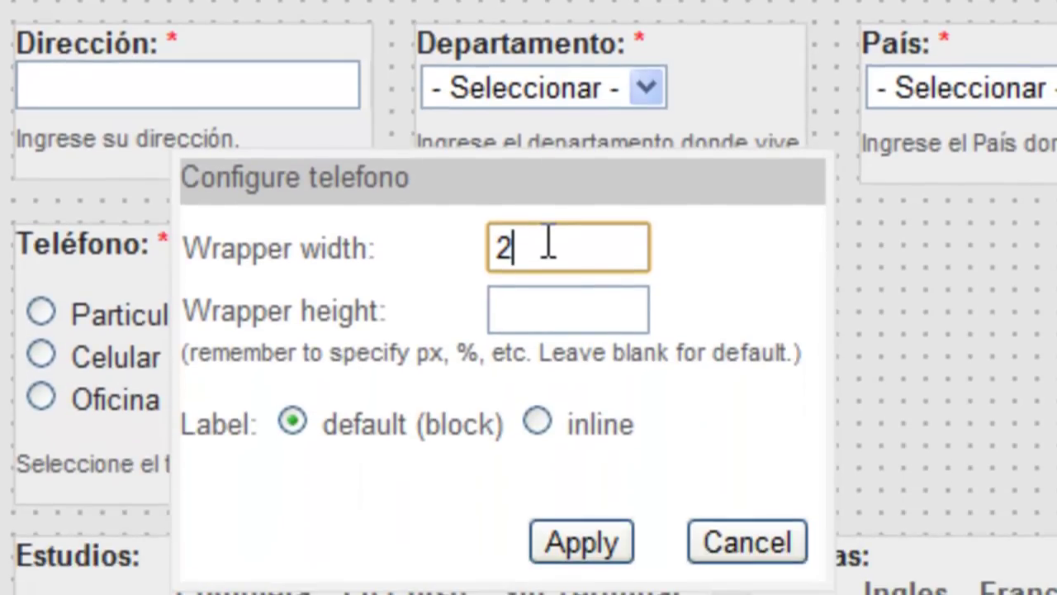
type("00px")
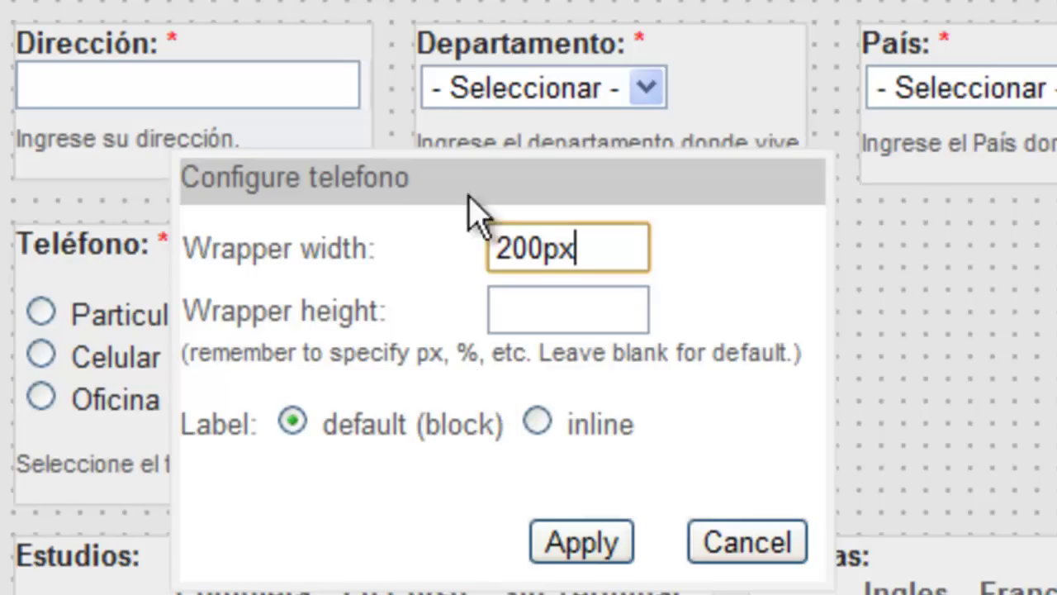
left_click(538, 423)
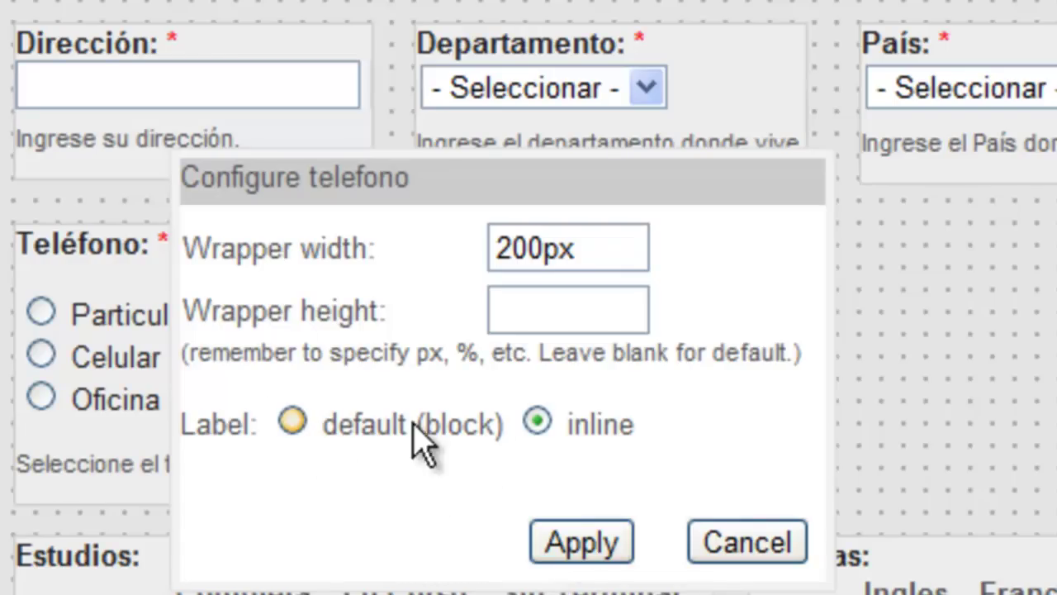
left_click(552, 541)
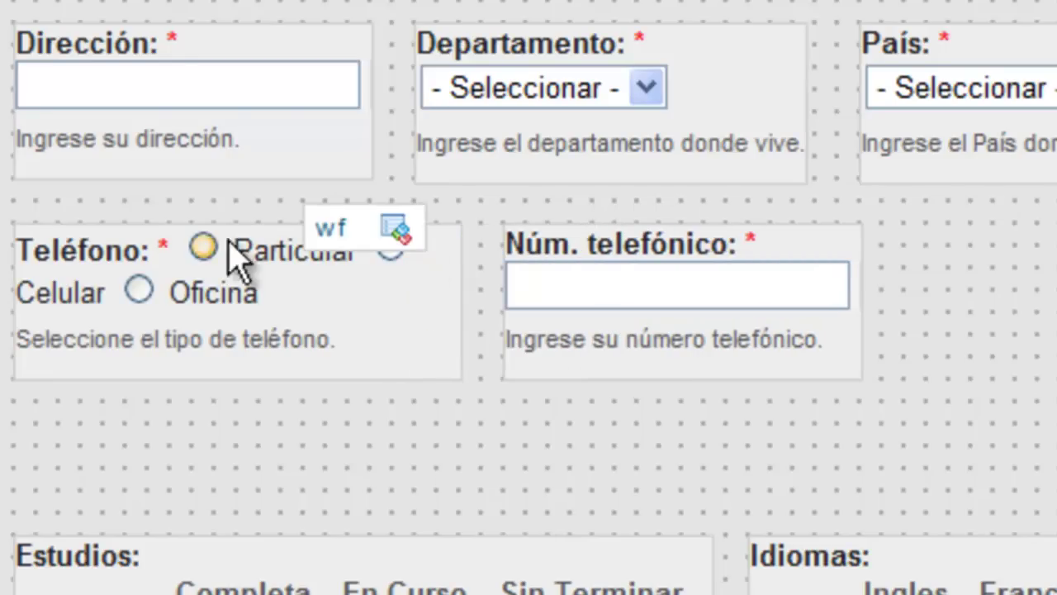
Step: Save the position data and reload the Solicitud de Trabajo form page to check the inline Teléfono options
scroll(94, 304, "up", 3)
scroll(91, 299, "down", 10)
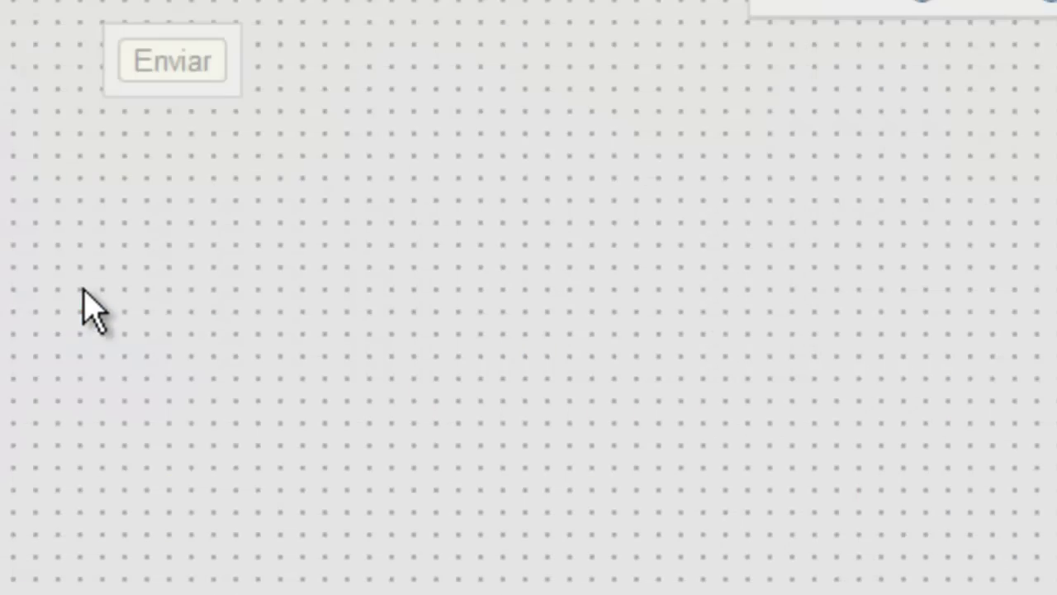
scroll(90, 280, "up", 15)
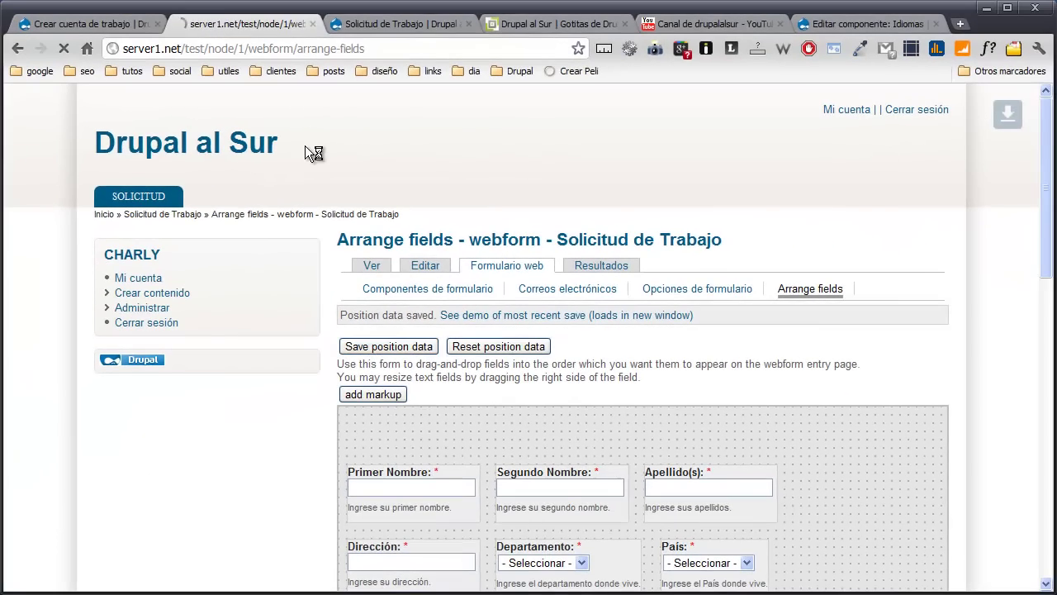
left_click(367, 28)
left_click(63, 49)
scroll(76, 236, "down", 1)
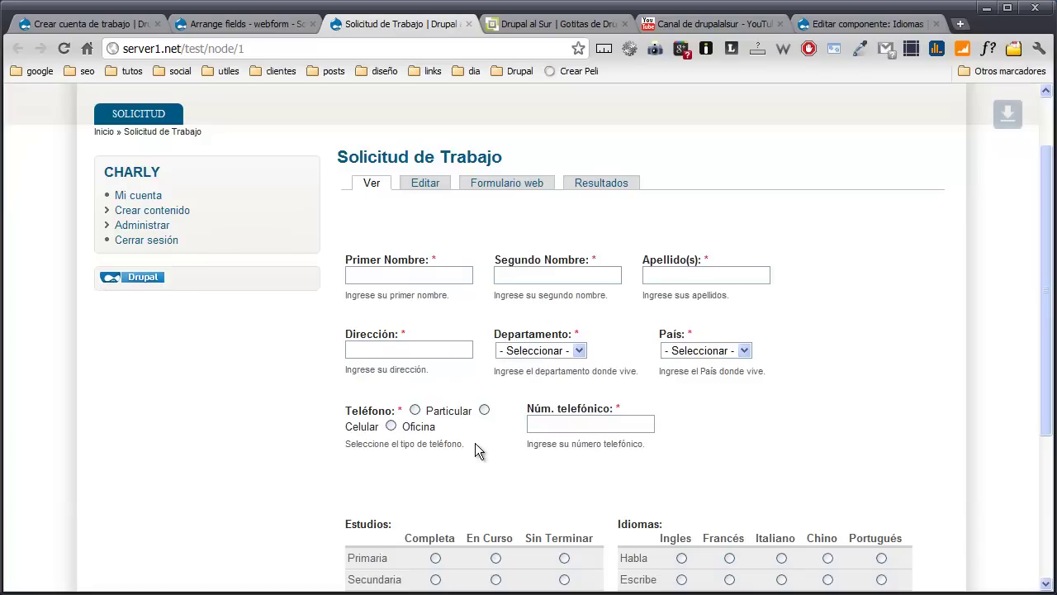
Step: Set the Teléfono field's wrapper width to 400px in the Arrange Fields layout
left_click(243, 26)
scroll(360, 364, "down", 3)
scroll(485, 283, "up", 2)
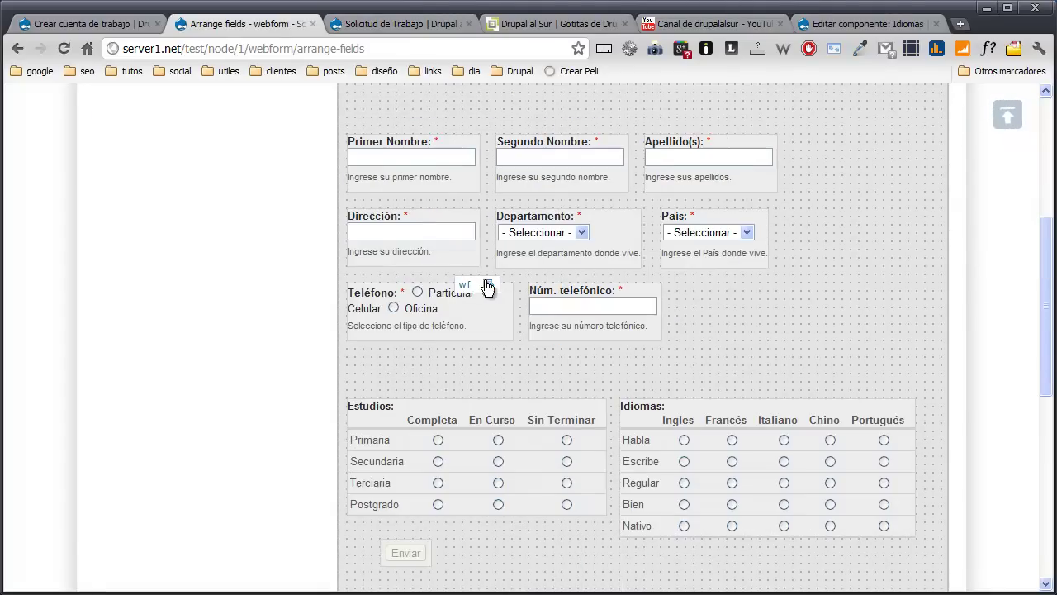
left_click(488, 285)
left_click_drag(542, 292, 522, 293)
type("400")
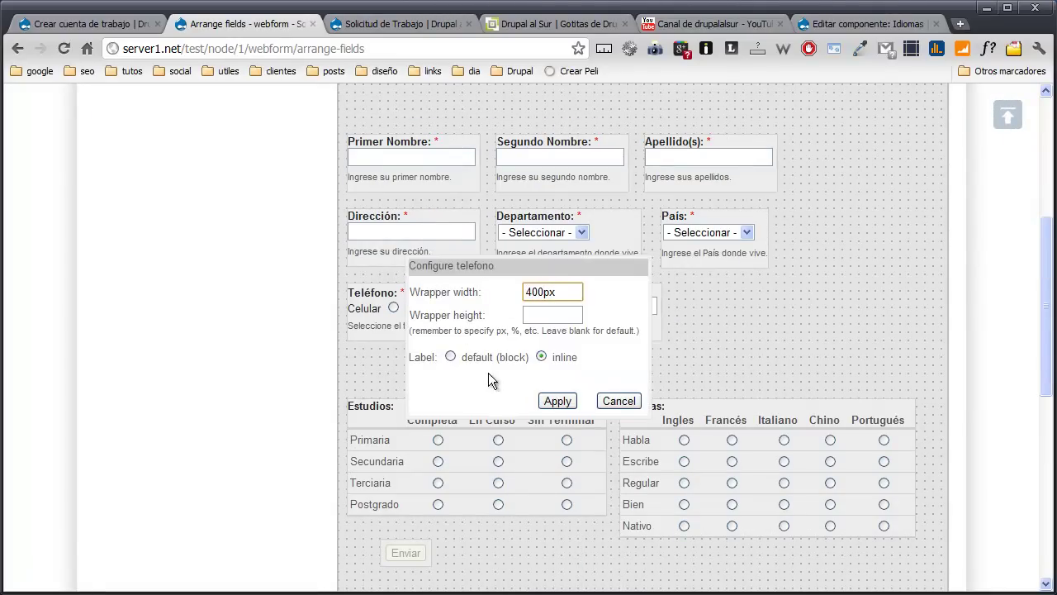
left_click(554, 400)
Step: Save the widened Teléfono layout and reload the Solicitud de Trabajo form page
left_click(367, 347)
left_click(391, 28)
left_click(66, 49)
scroll(231, 268, "down", 1)
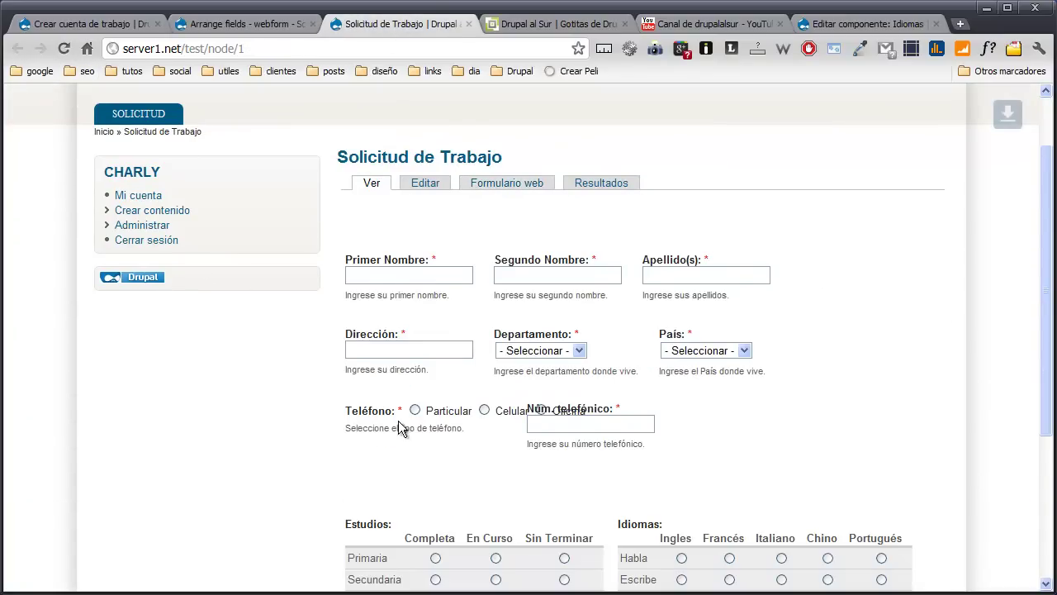
Step: Move the Núm. telefónico field to the right of the Teléfono options and save the position data
left_click(219, 23)
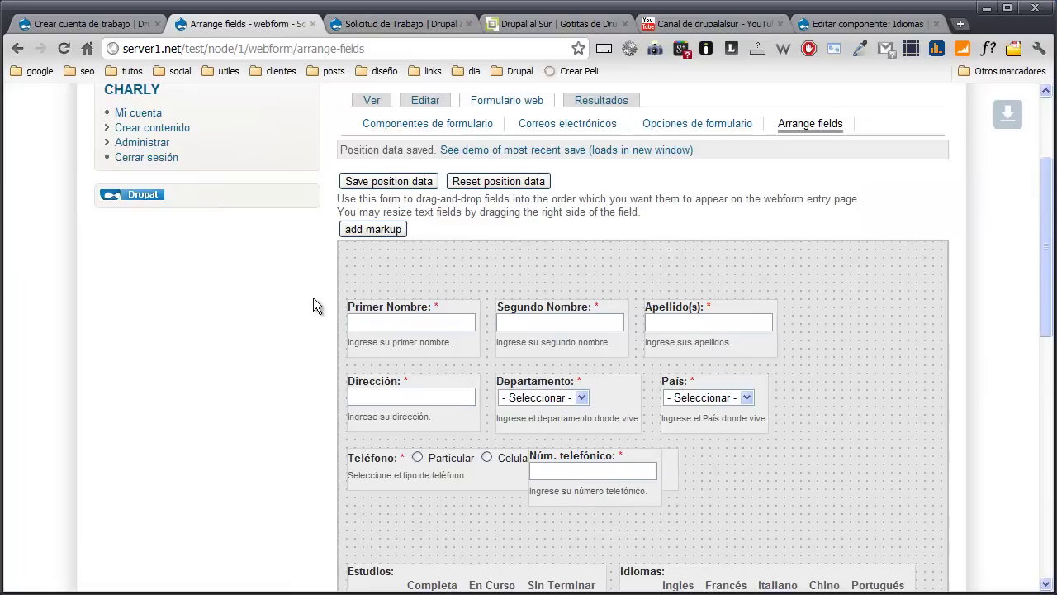
left_click_drag(588, 466, 744, 459)
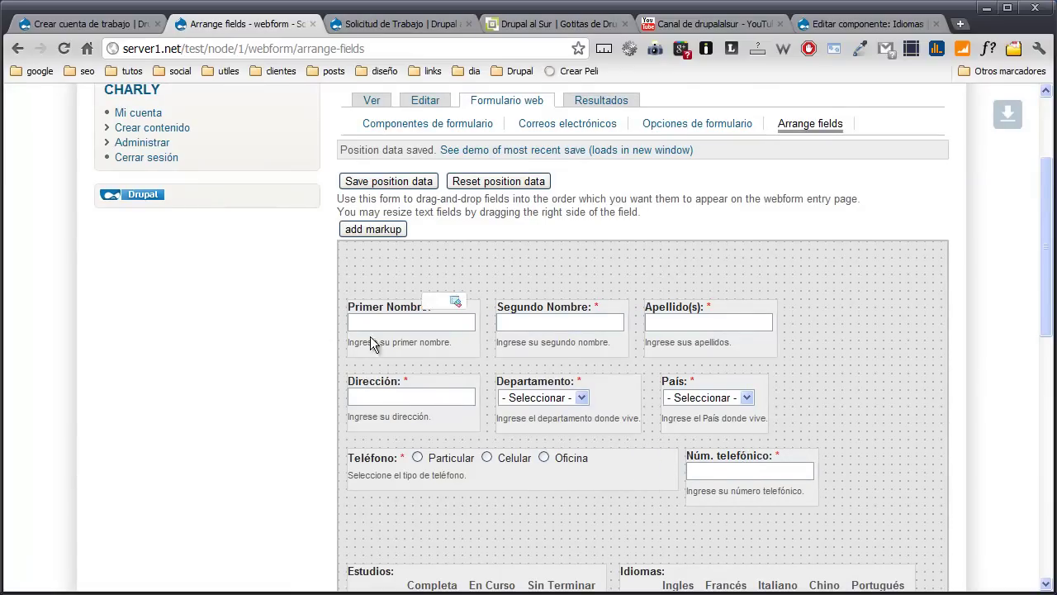
scroll(255, 293, "up", 1)
left_click(388, 263)
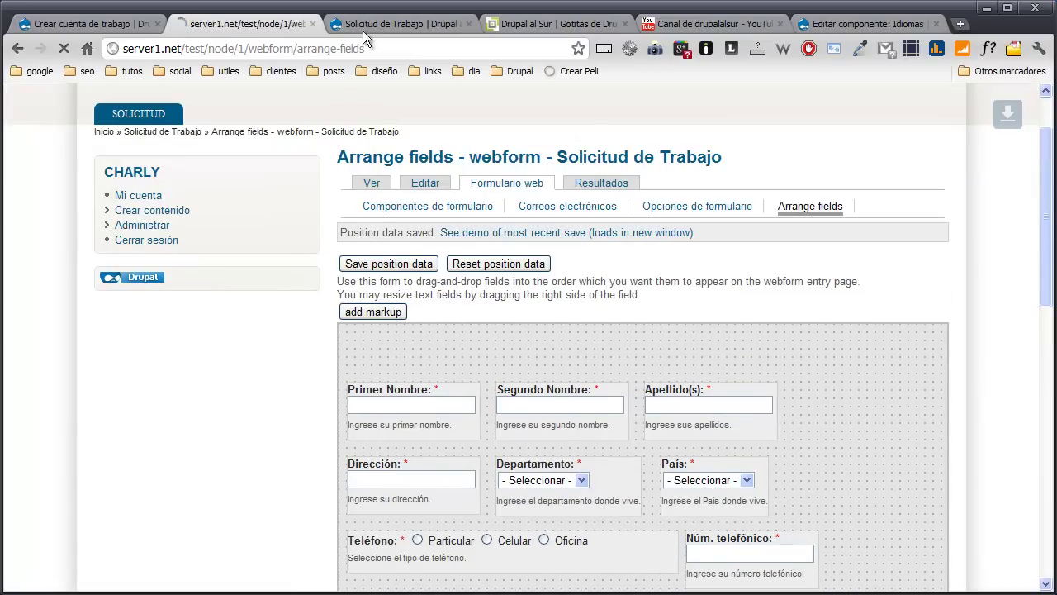
Step: Reload the Solicitud de Trabajo form page and check the spacing of the telephone row
left_click(363, 27)
left_click(80, 48)
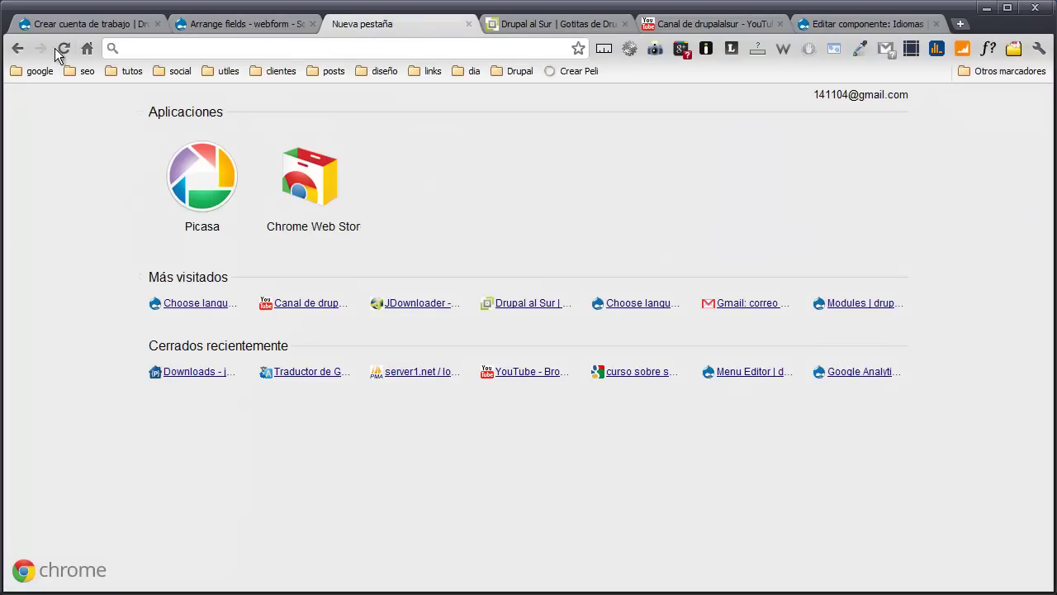
left_click(18, 47)
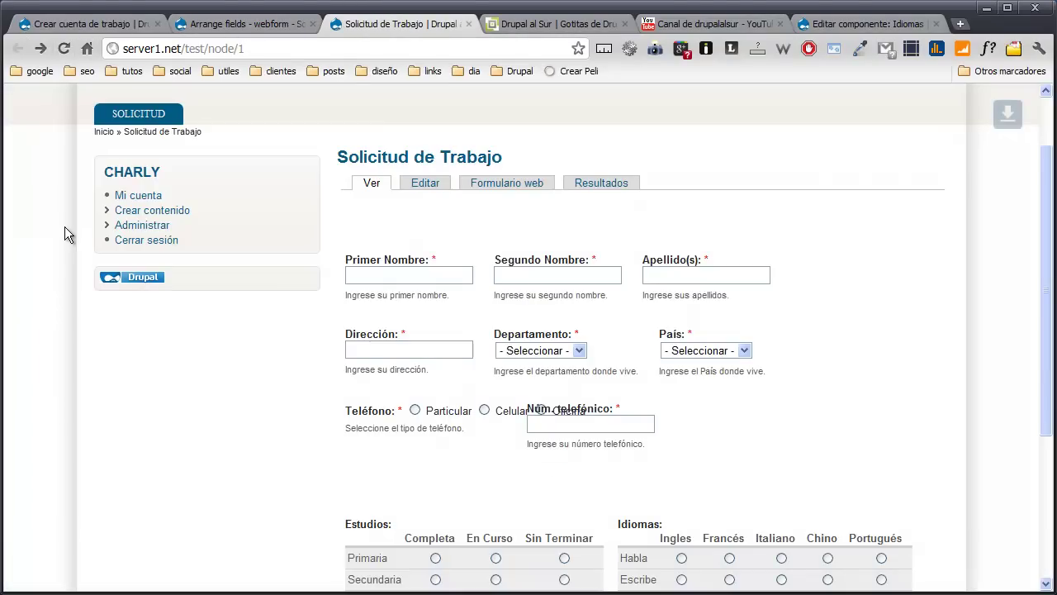
scroll(193, 290, "down", 2)
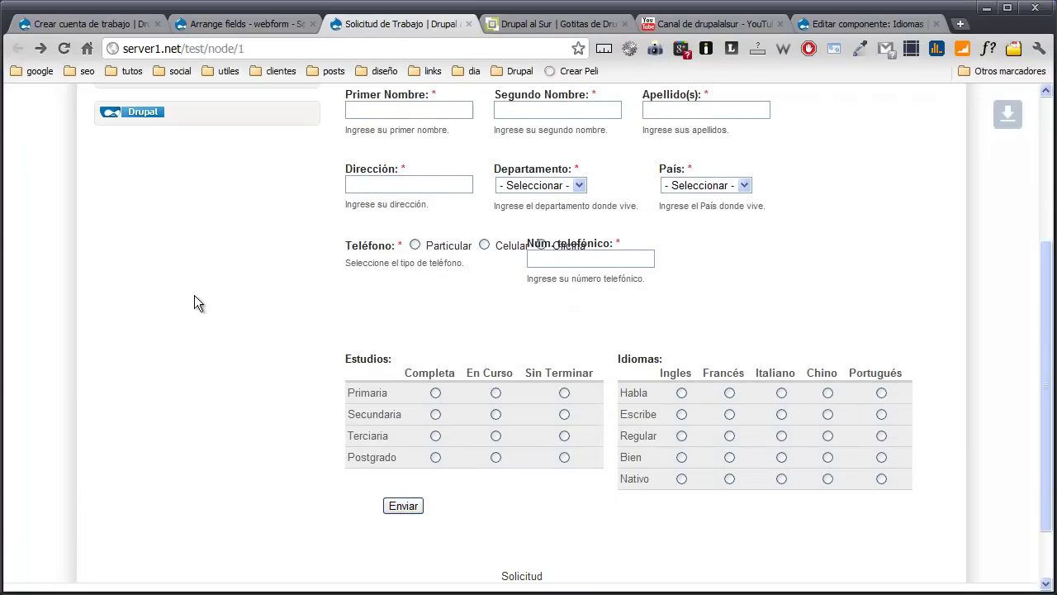
left_click(68, 53)
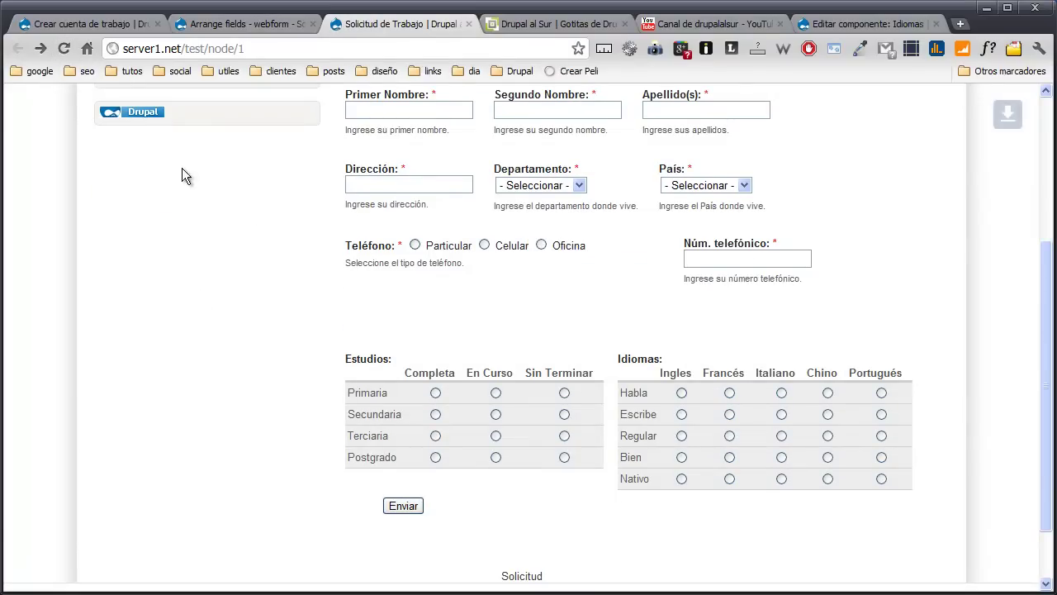
scroll(636, 314, "up", 1)
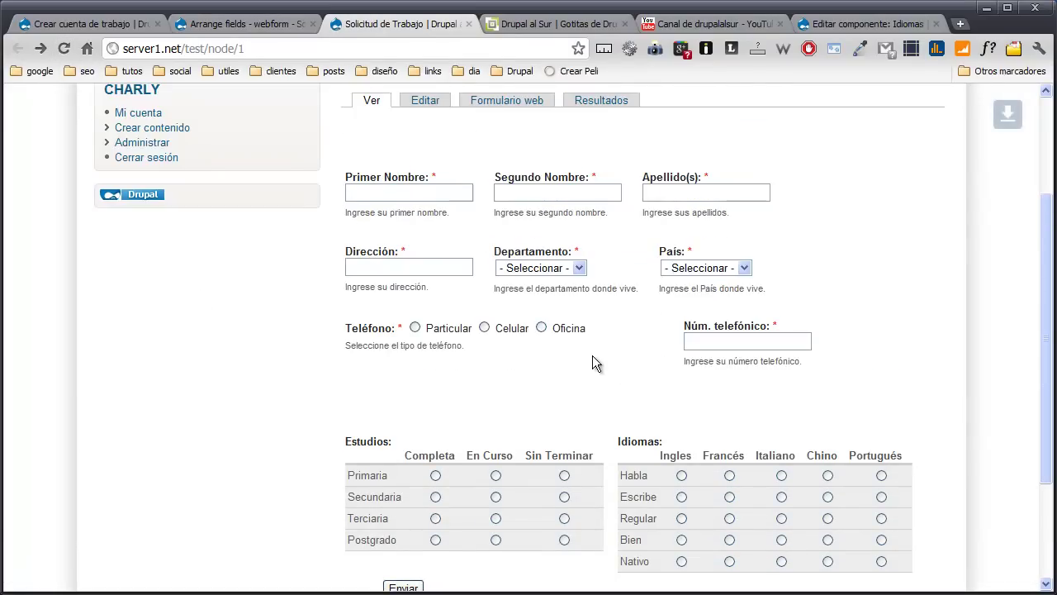
Step: Set the Teléfono wrapper width to 350px and left-align Núm. telefónico and País in one column just to its right
left_click(272, 26)
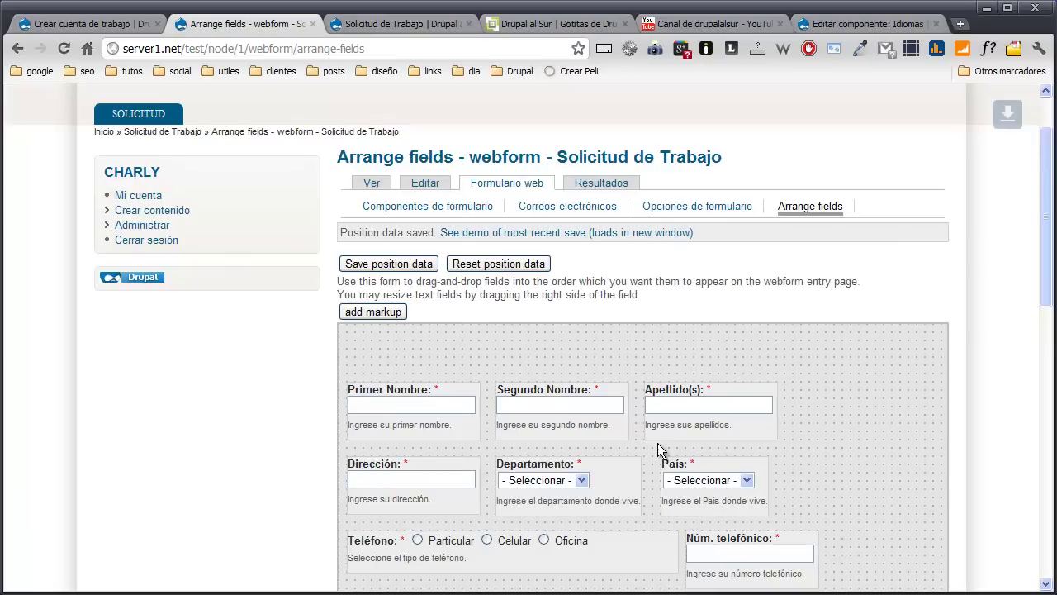
scroll(719, 462, "down", 2)
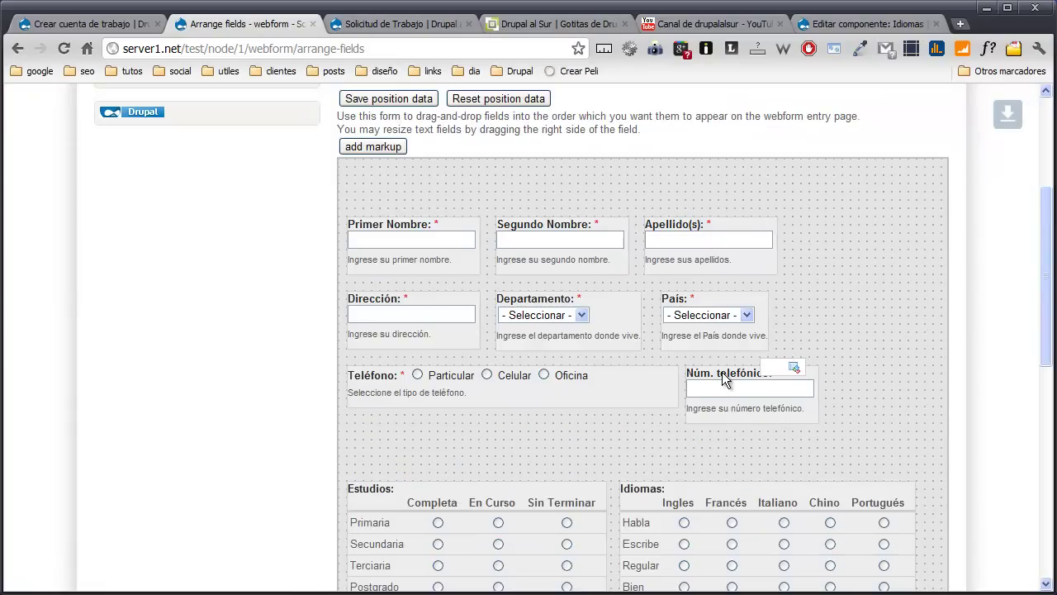
left_click_drag(719, 373, 710, 373)
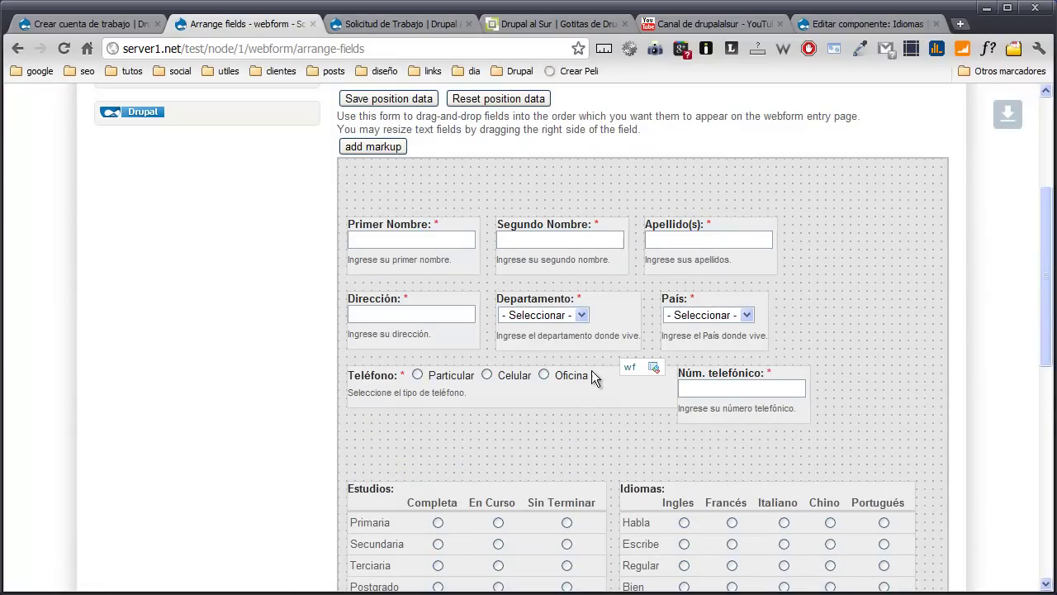
left_click(652, 368)
left_click_drag(544, 293, 505, 304)
type("350")
left_click(558, 402)
left_click_drag(701, 385, 678, 372)
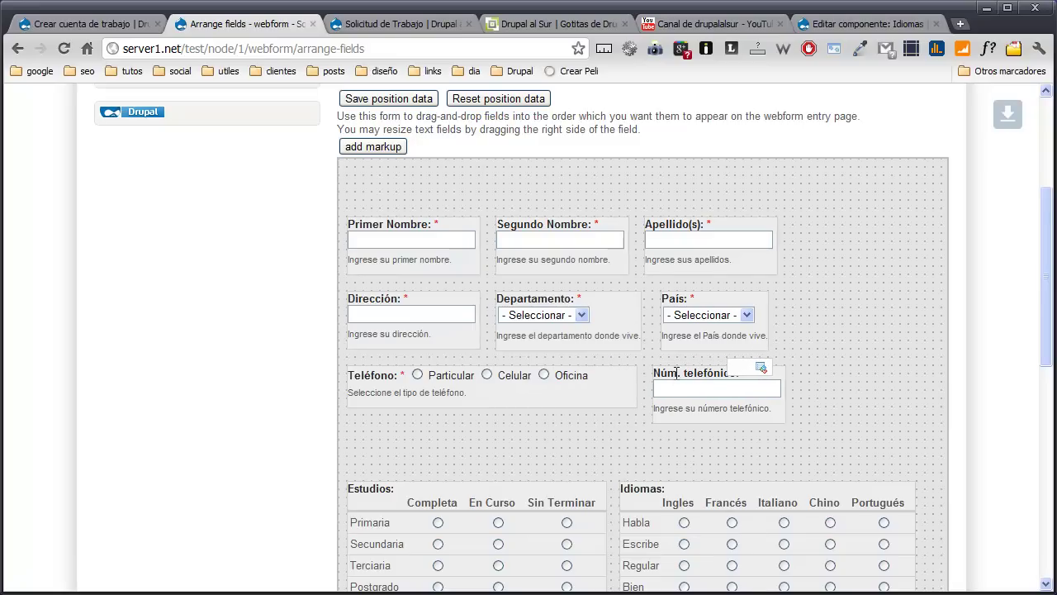
left_click_drag(706, 299, 698, 297)
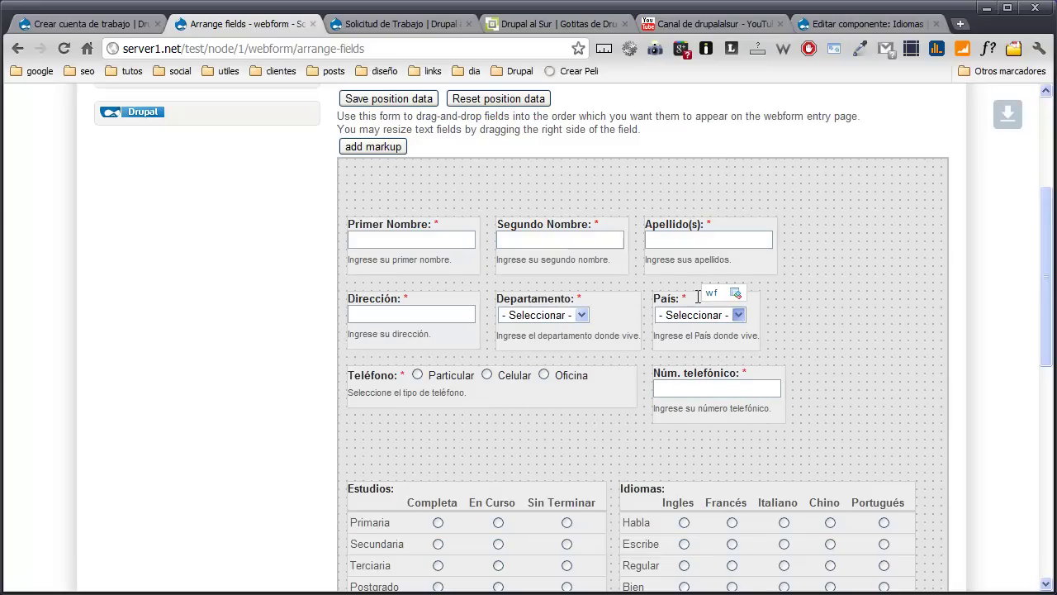
Step: Save the aligned País and Núm. telefónico positions and reload the Solicitud de Trabajo form page
scroll(321, 248, "up", 1)
left_click(351, 181)
left_click(357, 24)
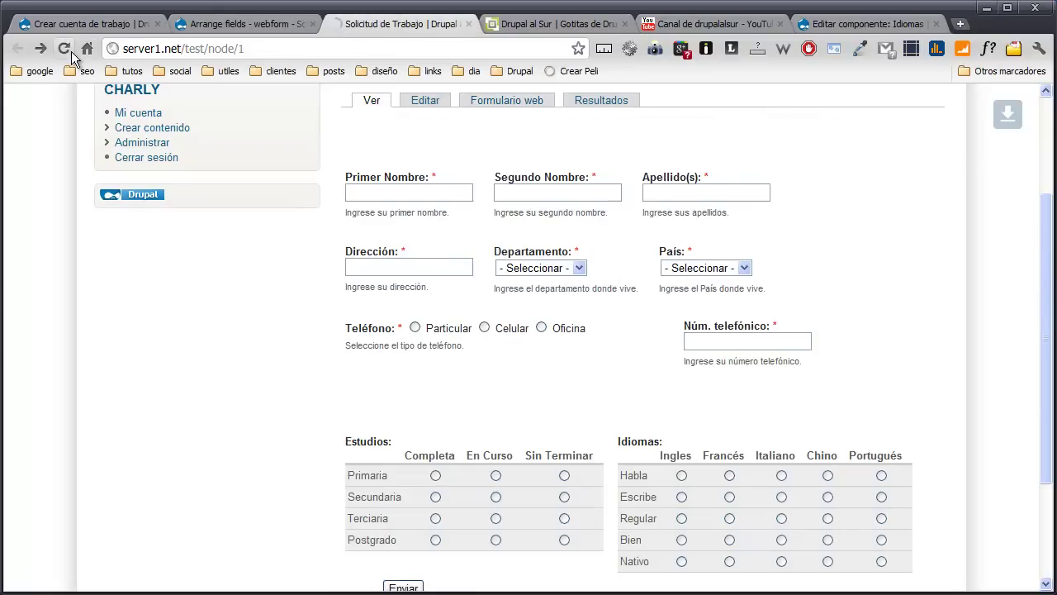
left_click(65, 48)
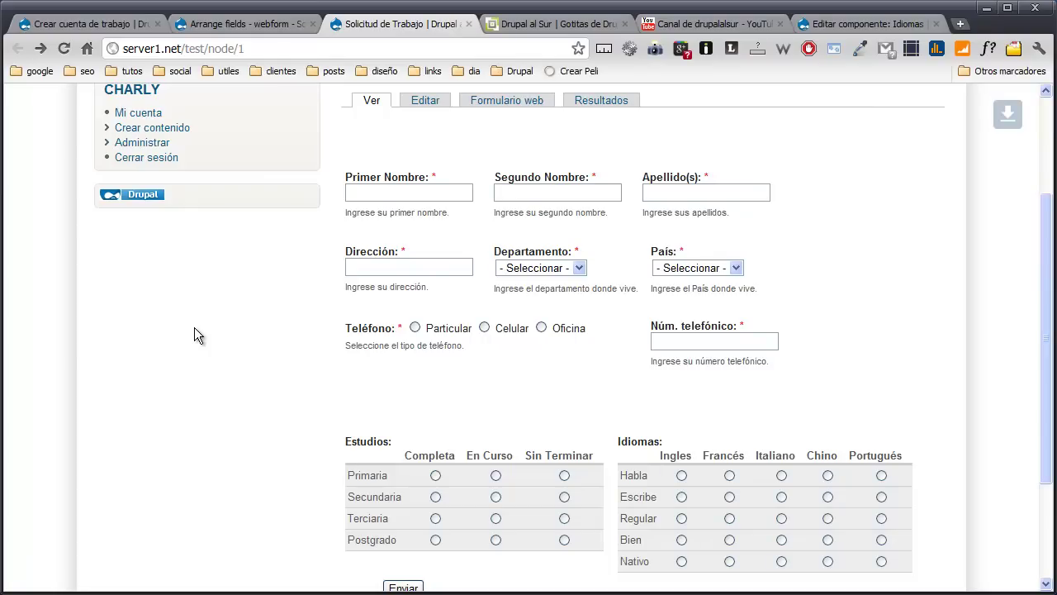
Step: Add a markup block containing <p>Información del Contacto</p> and position it above the Primer Nombre field
left_click(237, 30)
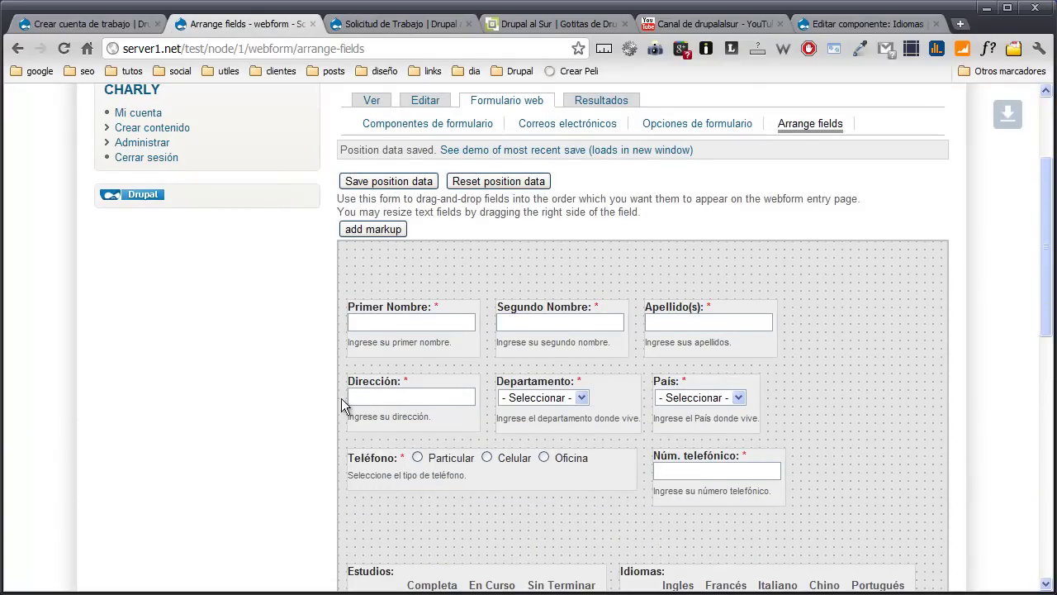
left_click(356, 234)
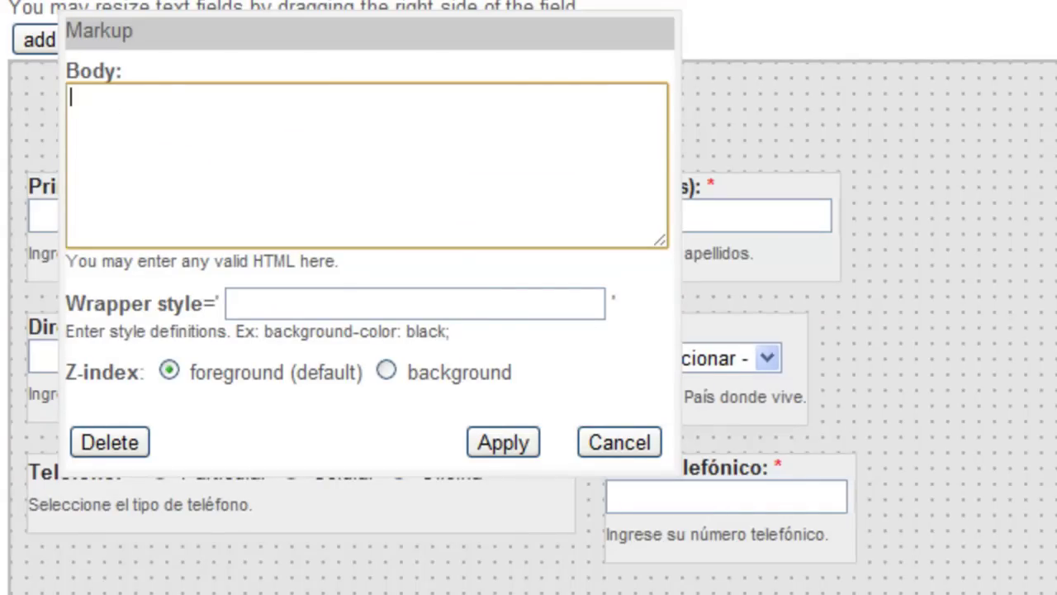
type("<p>Informaci")
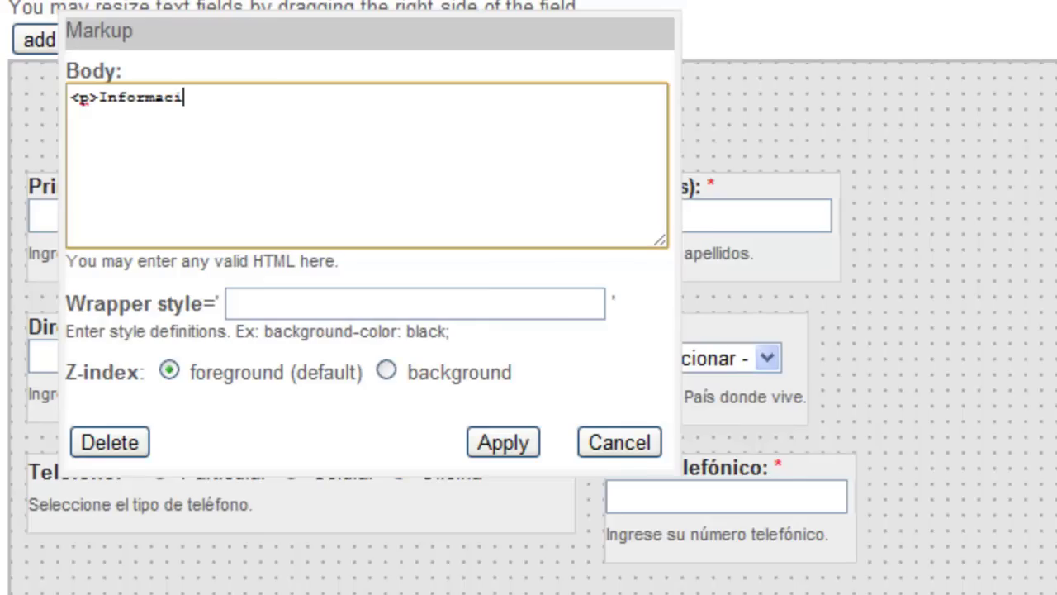
type("ón del Contacto")
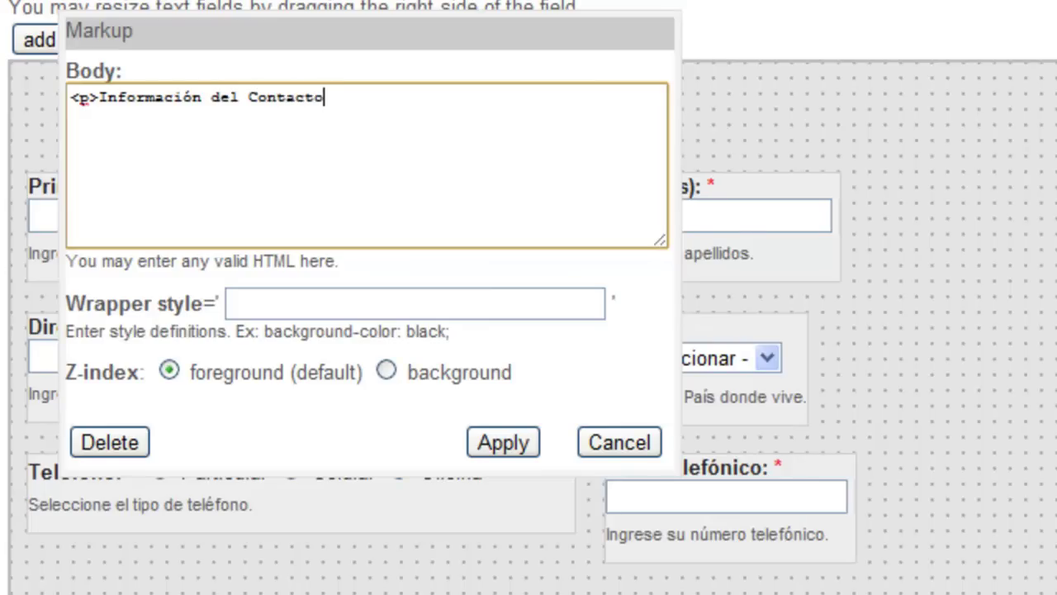
type("</p>")
left_click(498, 447)
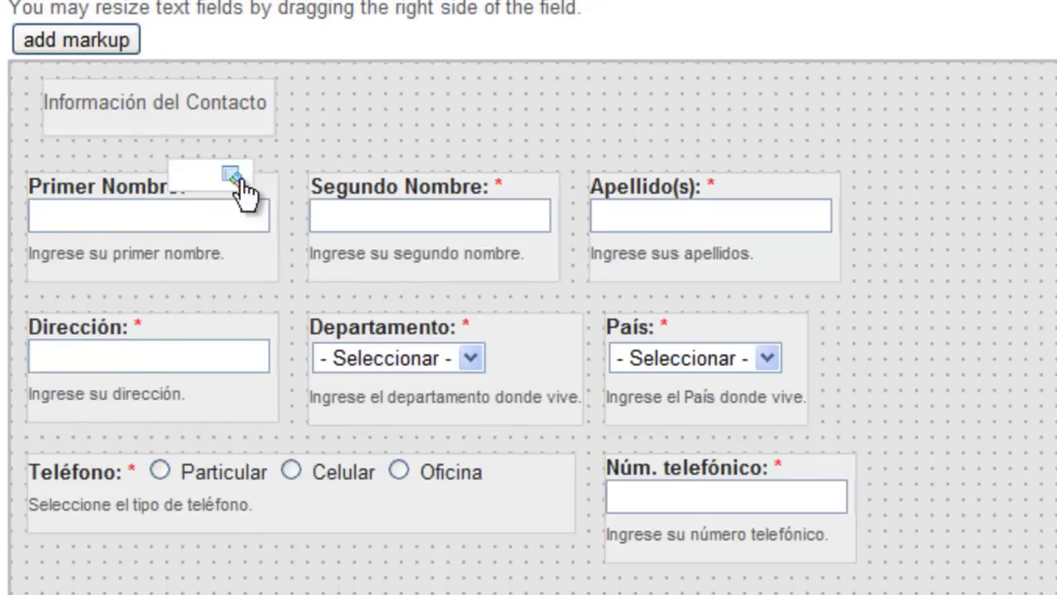
mouse_move(133, 121)
left_click_drag(134, 122, 123, 118)
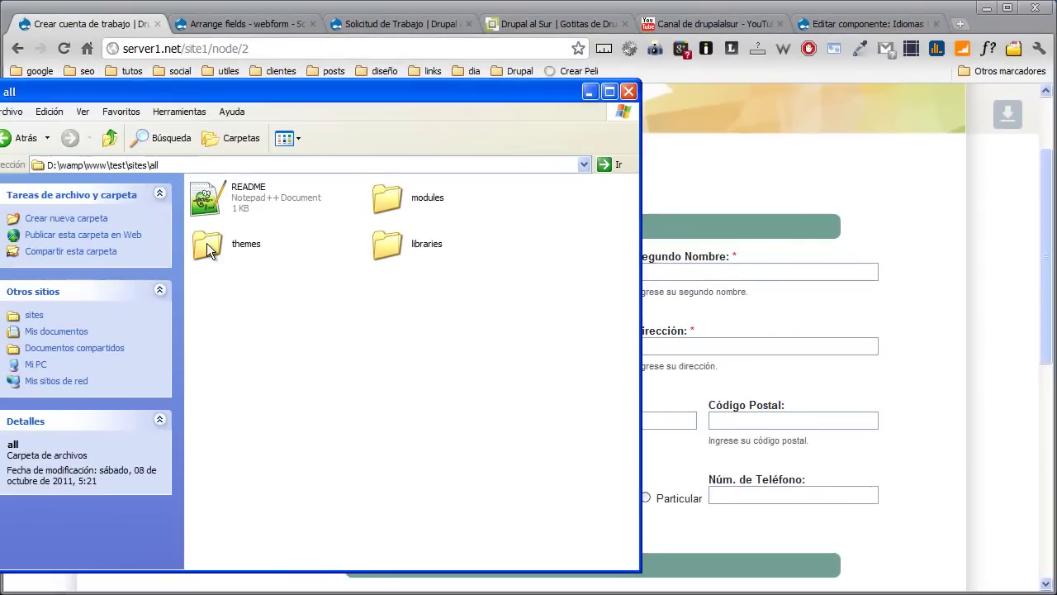
Step: Open ink.css from the zeropoint theme's css folder in Notepad++ and go to the form styles at the file's end
left_click(87, 196)
double_click(208, 194)
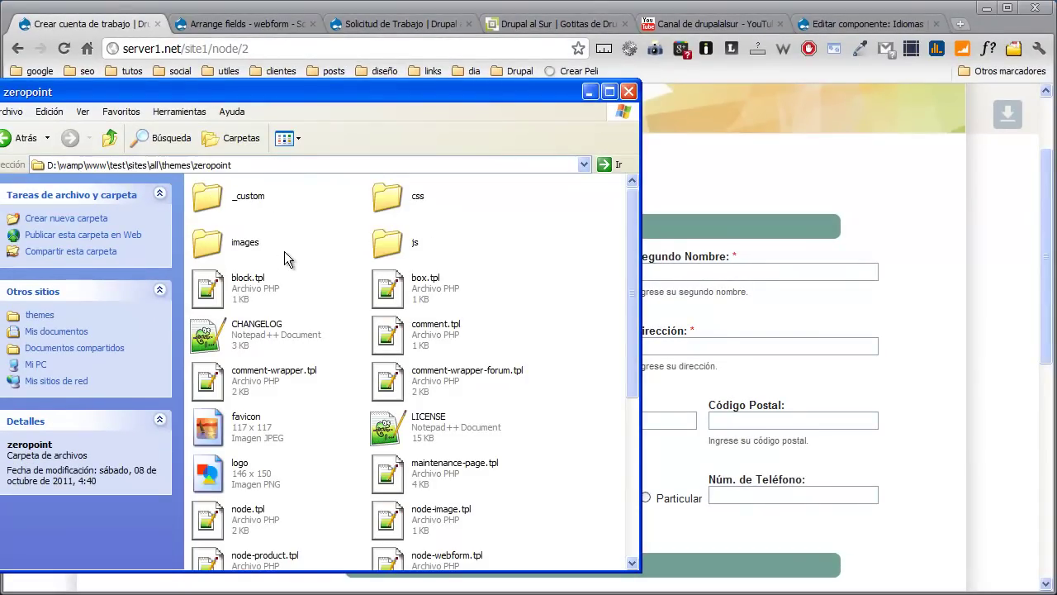
double_click(393, 202)
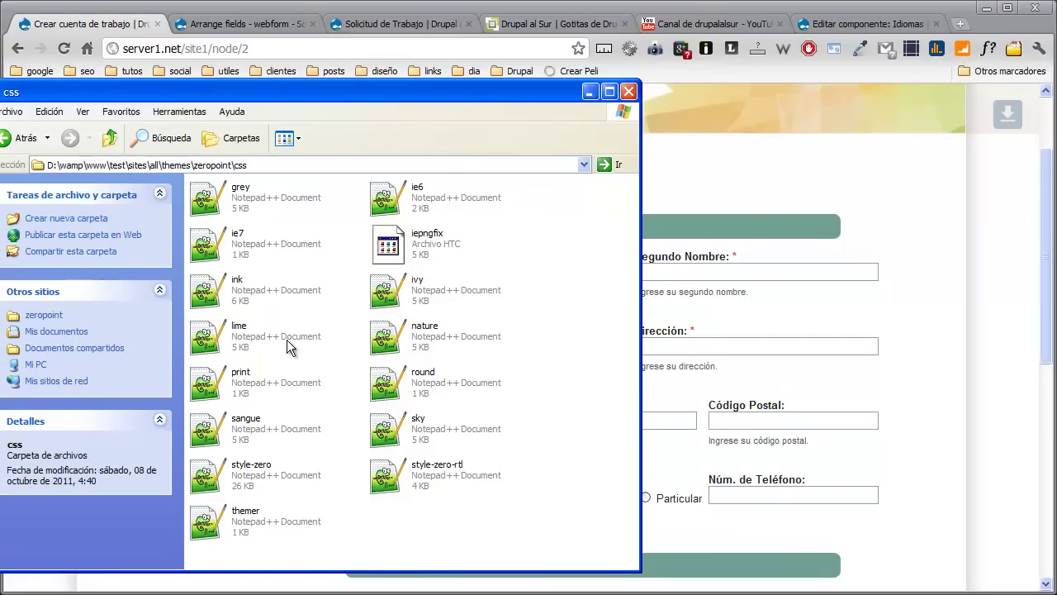
double_click(221, 298)
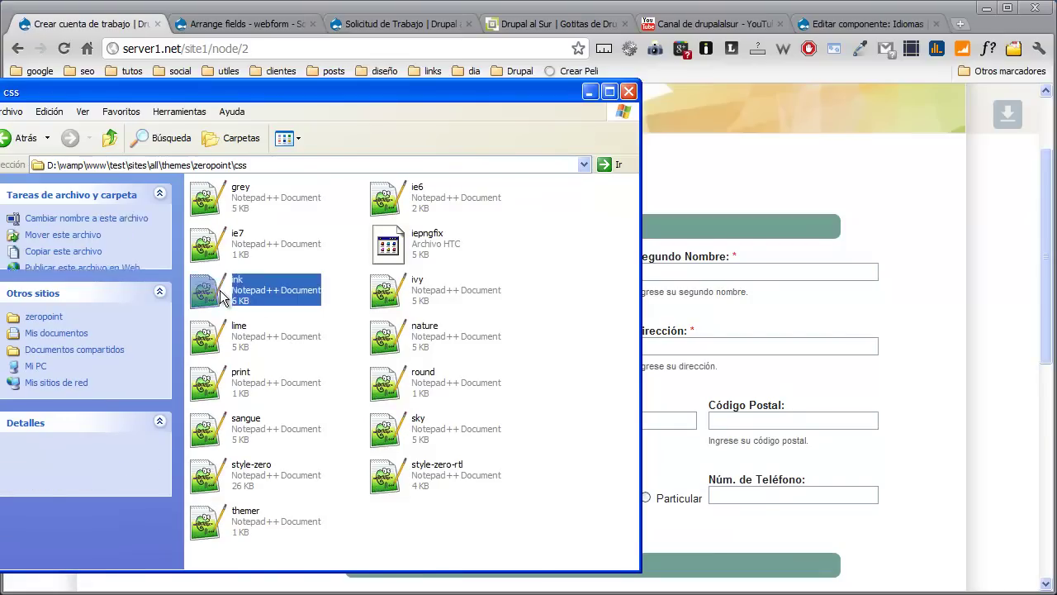
left_click_drag(941, 173, 907, 538)
scroll(907, 538, "down", 1)
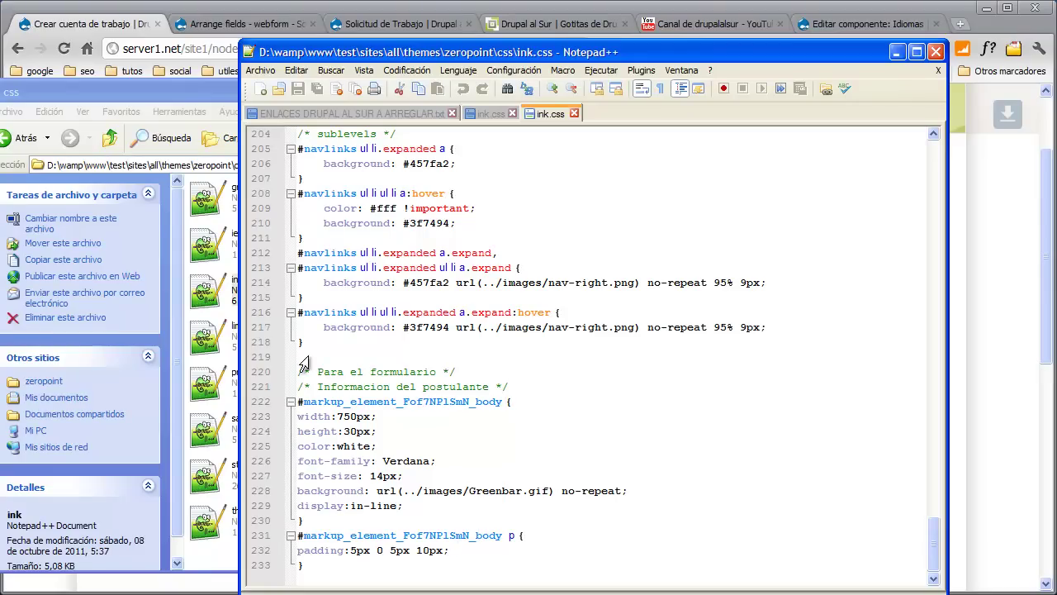
left_click(190, 92)
left_click(589, 91)
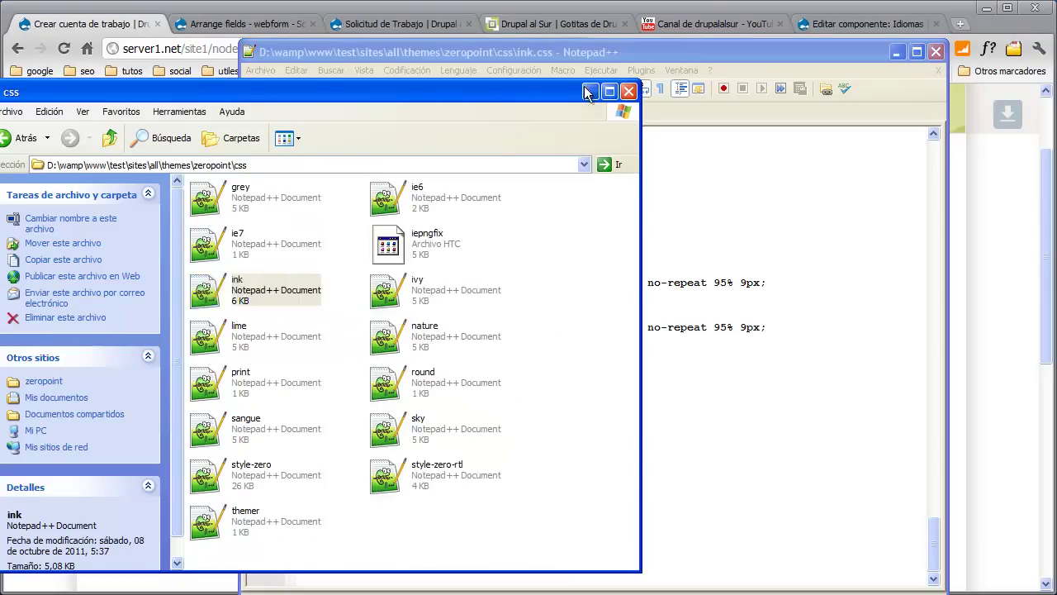
left_click(525, 536)
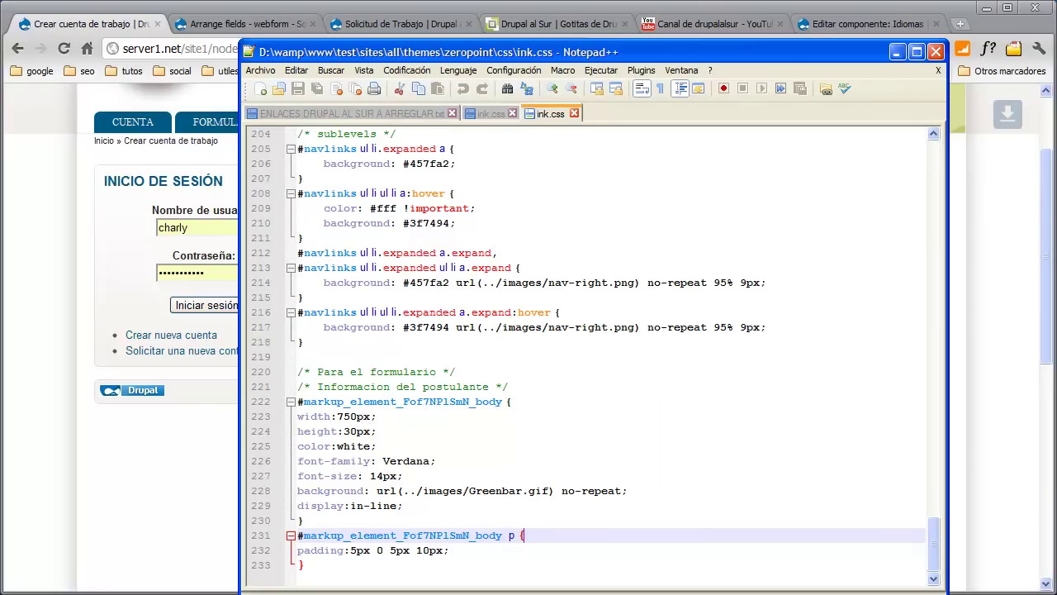
Step: View the Greenbar image in the zeropoint images folder and examine the background rule in ink.css that references it
key("alt+Tab")
left_click(18, 138)
double_click(189, 246)
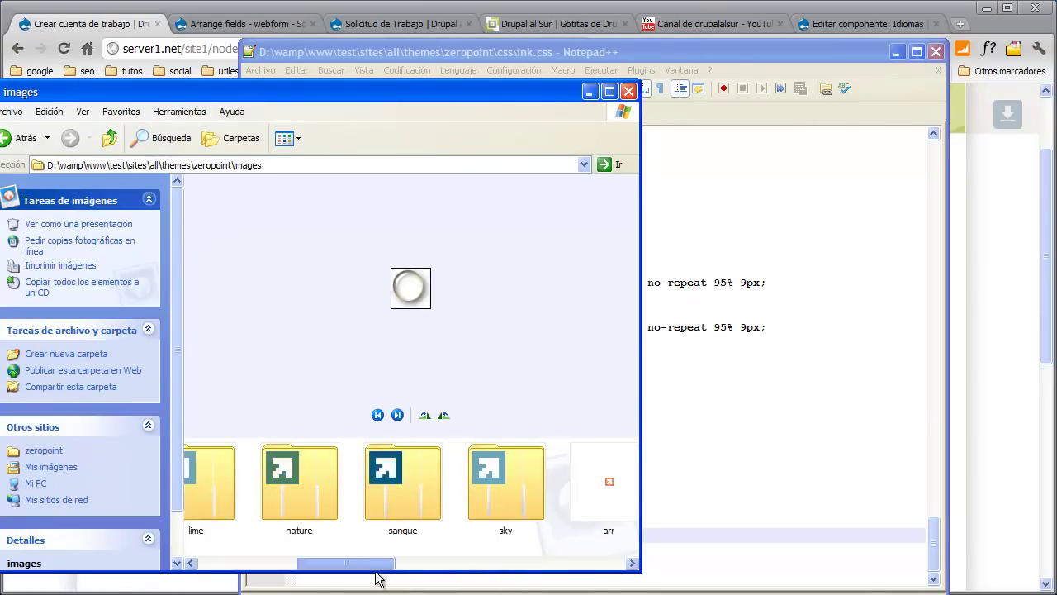
left_click_drag(376, 569, 543, 570)
double_click(375, 490)
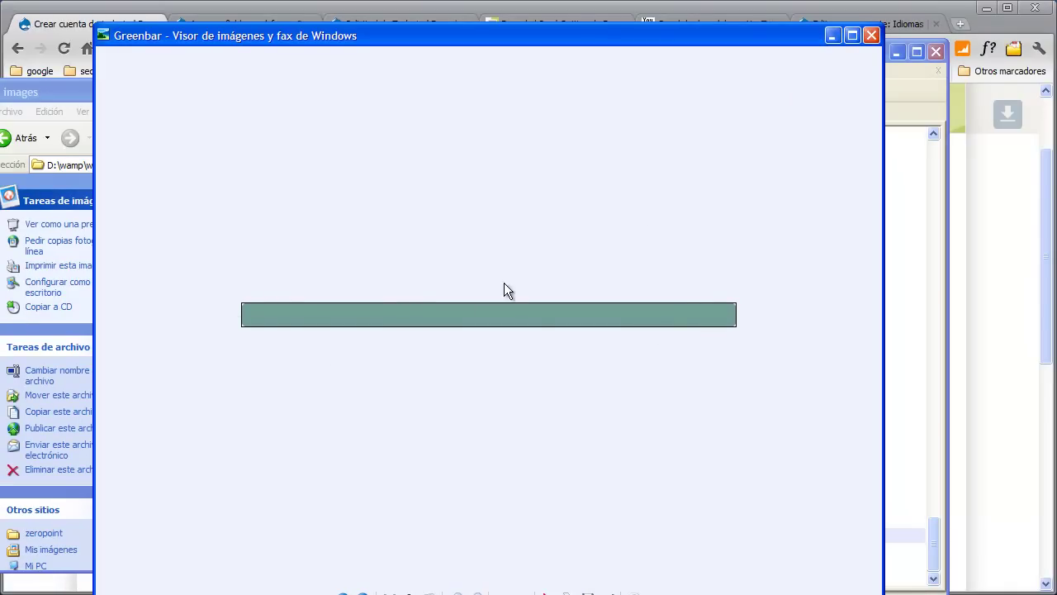
left_click(871, 36)
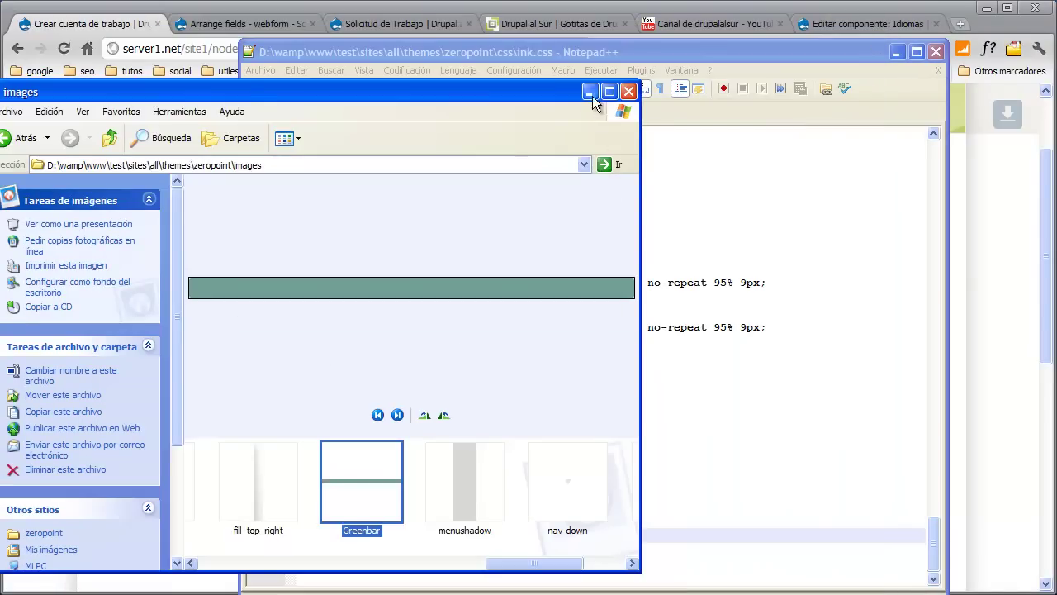
left_click(619, 98)
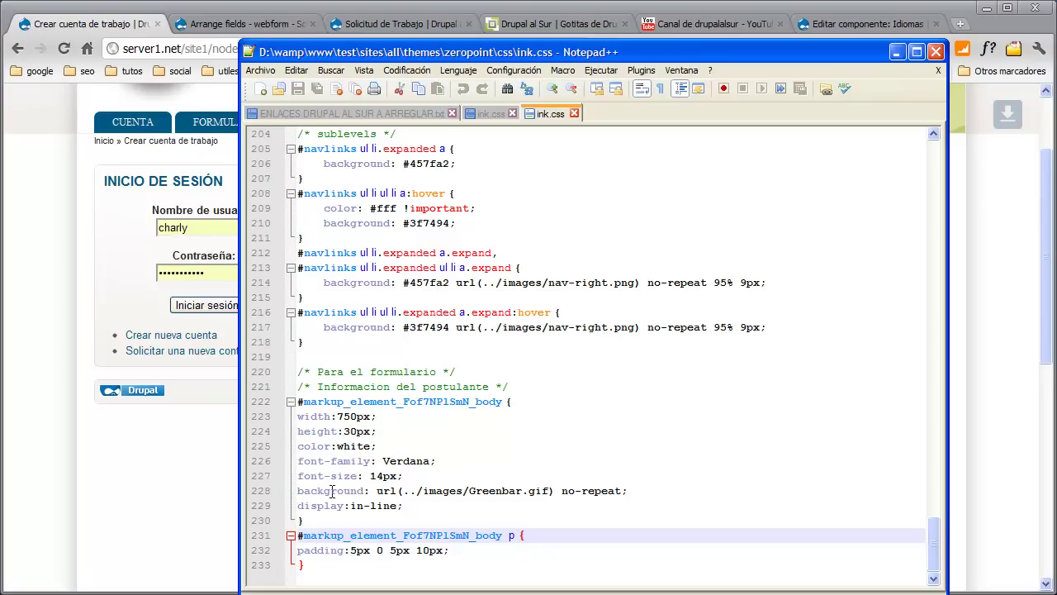
left_click_drag(298, 491, 625, 492)
left_click(630, 491)
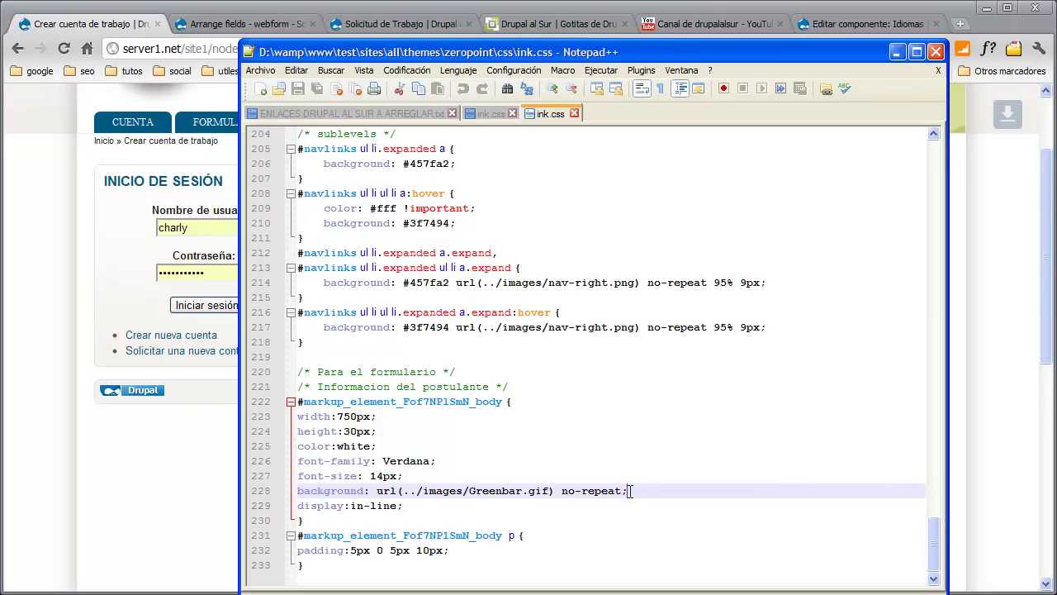
Step: Switch to the Solicitud de Trabajo page in the browser and inspect the Información del Contacto heading, selecting its enclosing markup body div
left_click(233, 442)
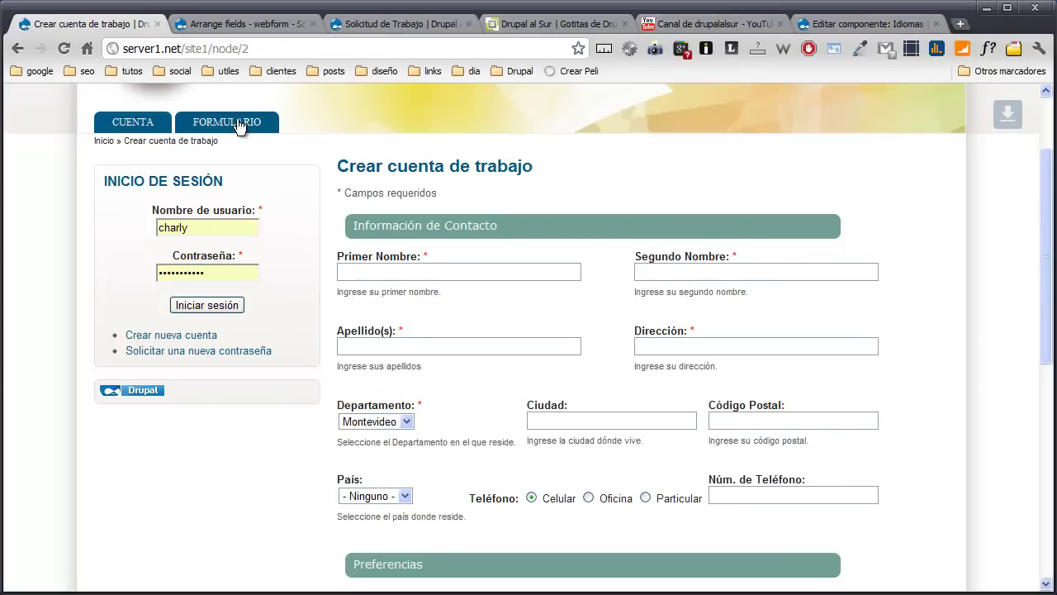
left_click(236, 25)
left_click(353, 23)
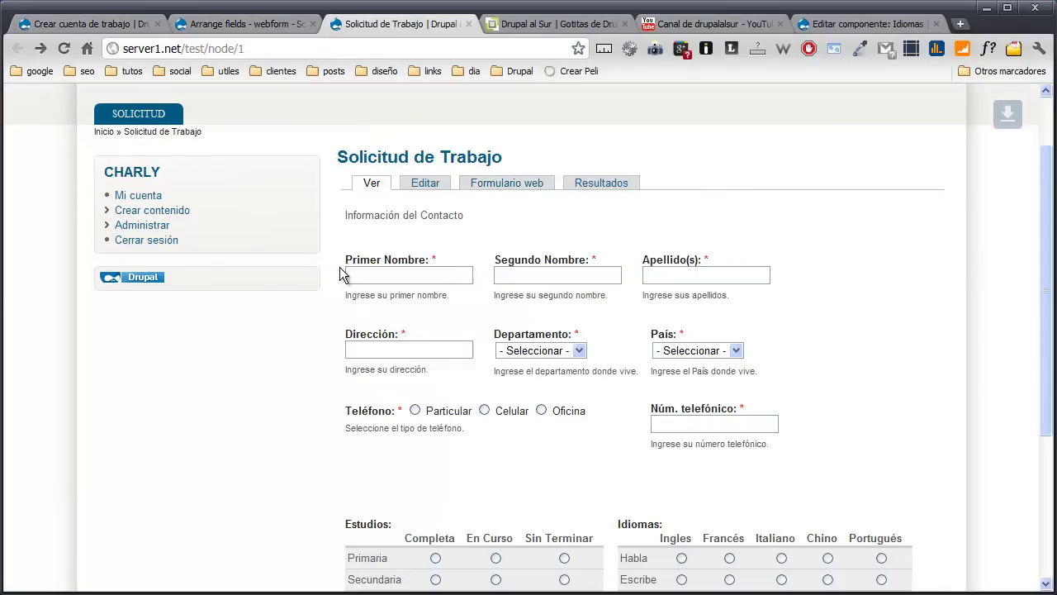
right_click(405, 216)
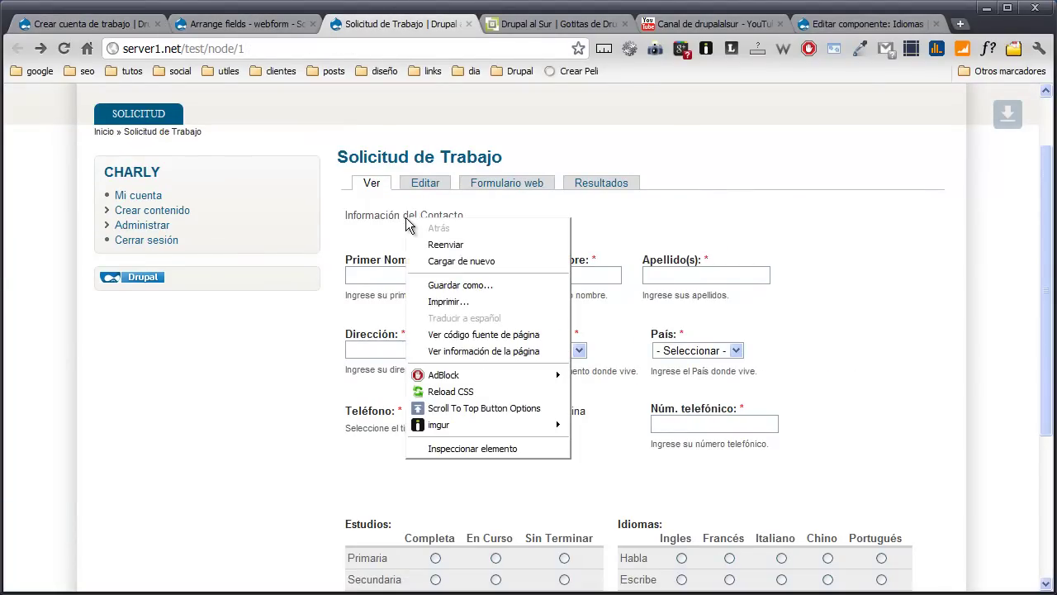
left_click(475, 450)
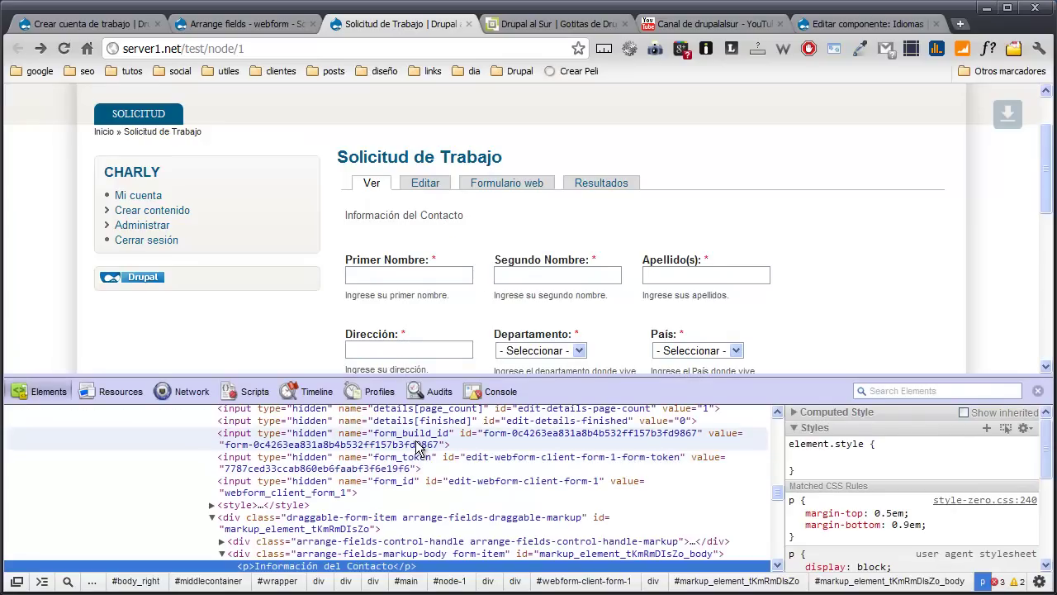
scroll(396, 480, "down", 2)
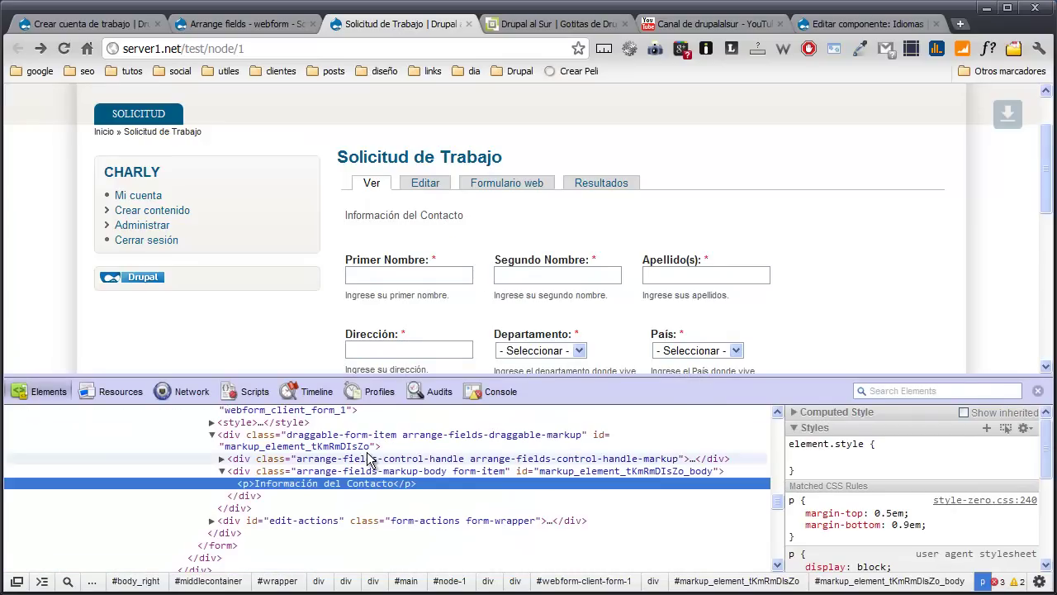
left_click(546, 471)
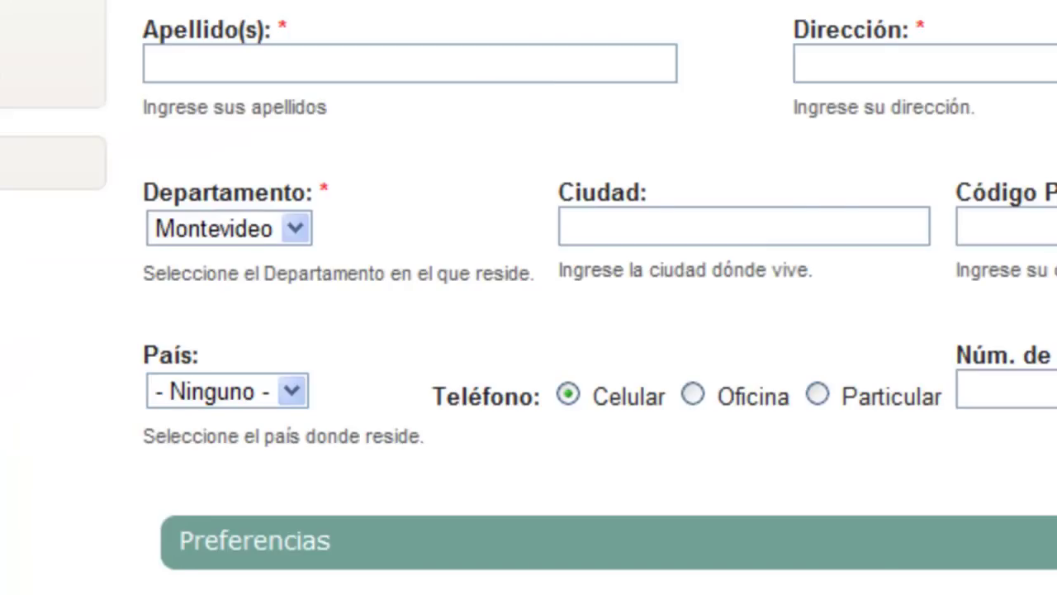
Step: Look over the reference form's Preferencias section, and copy the heading div's id, markup_element_tKmRmDIsZo_body, from the inspected code
scroll(236, 173, "down", 4)
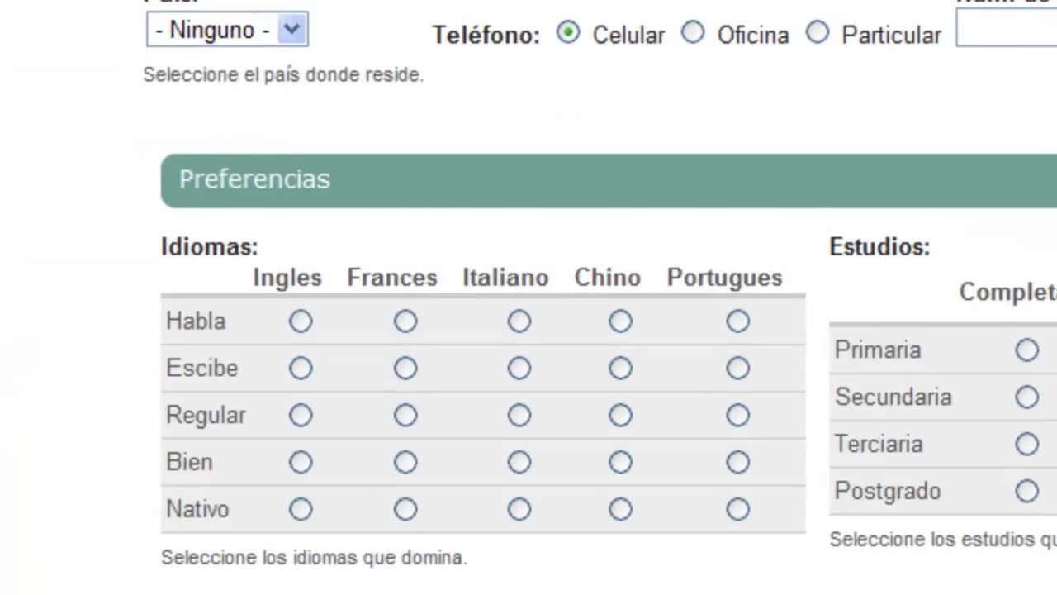
scroll(231, 170, "down", 2)
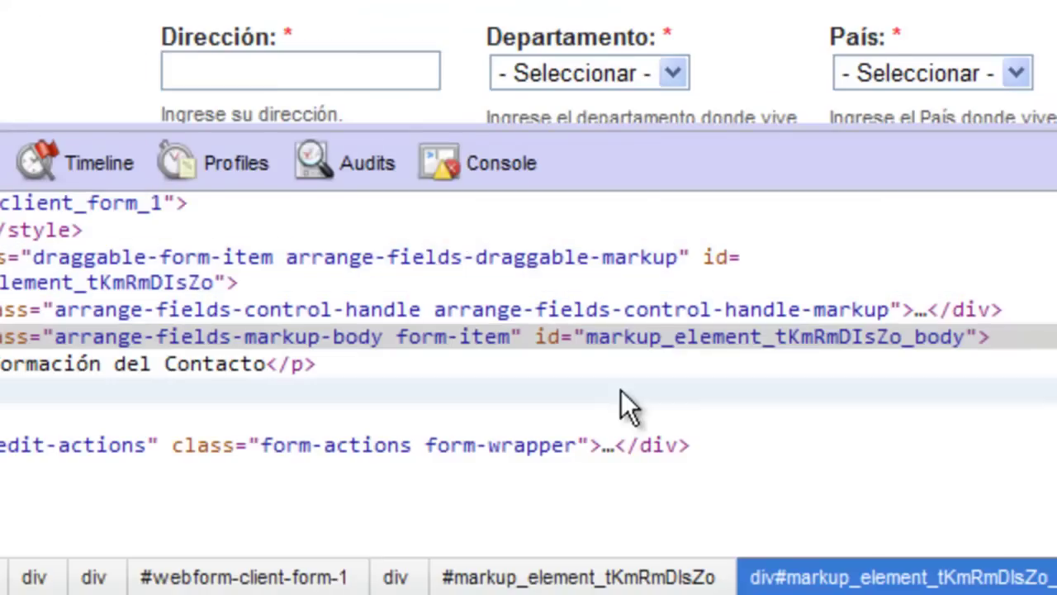
double_click(648, 343)
key("ctrl+c")
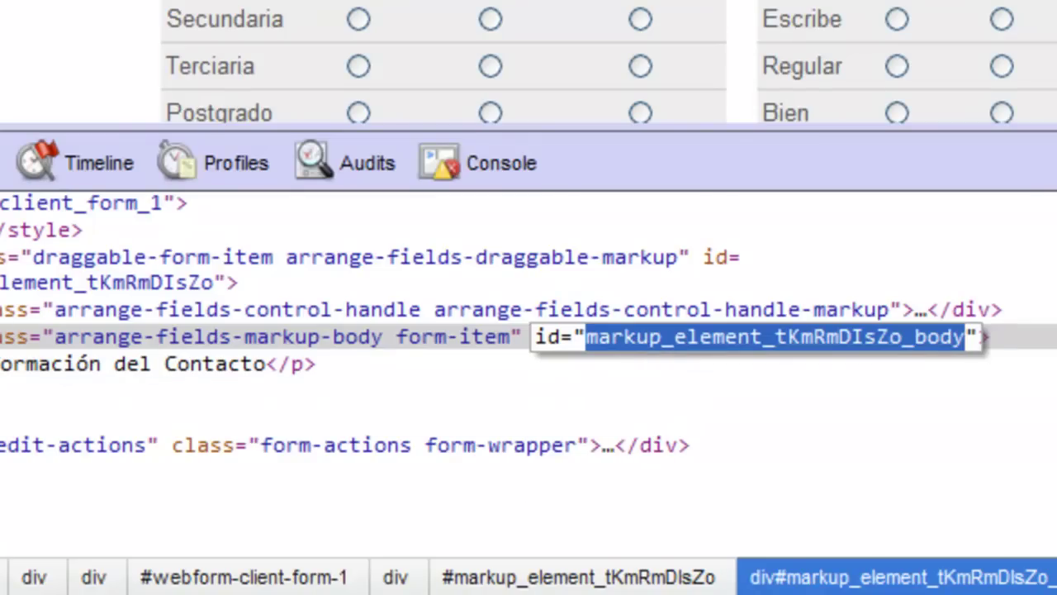
Step: Replace the element id in both form heading selectors of ink.css with markup_element_tKmRmDIsZo_body
key("alt+Tab")
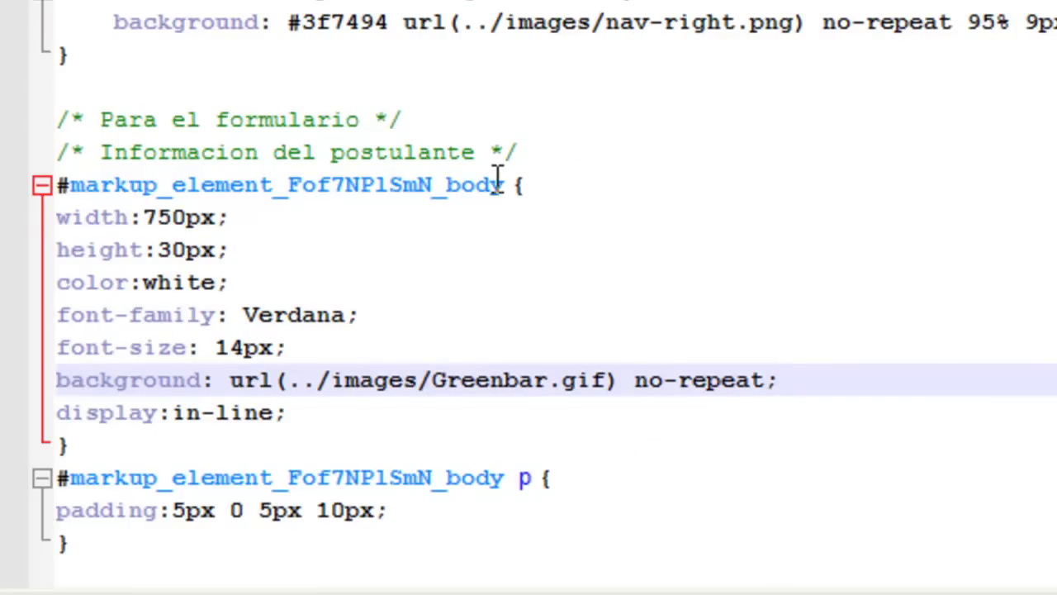
left_click_drag(504, 184, 71, 189)
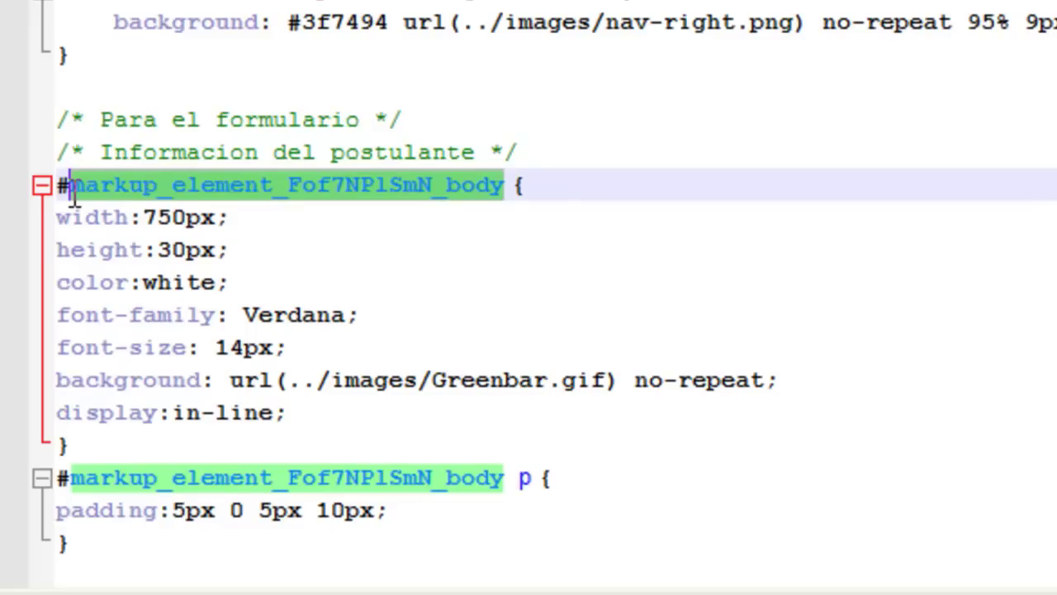
key("ctrl+v")
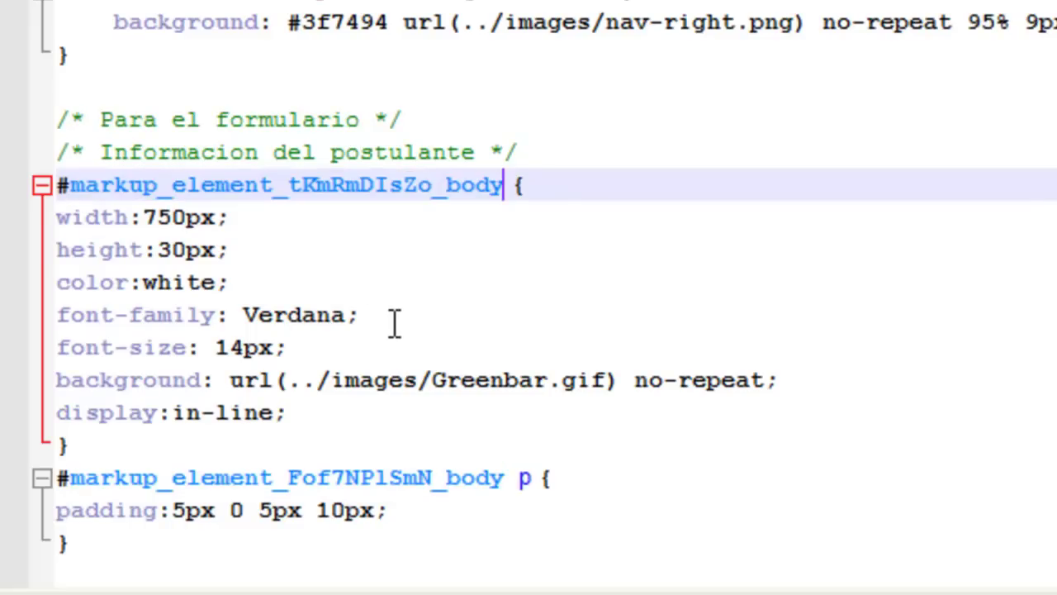
key("alt+Tab")
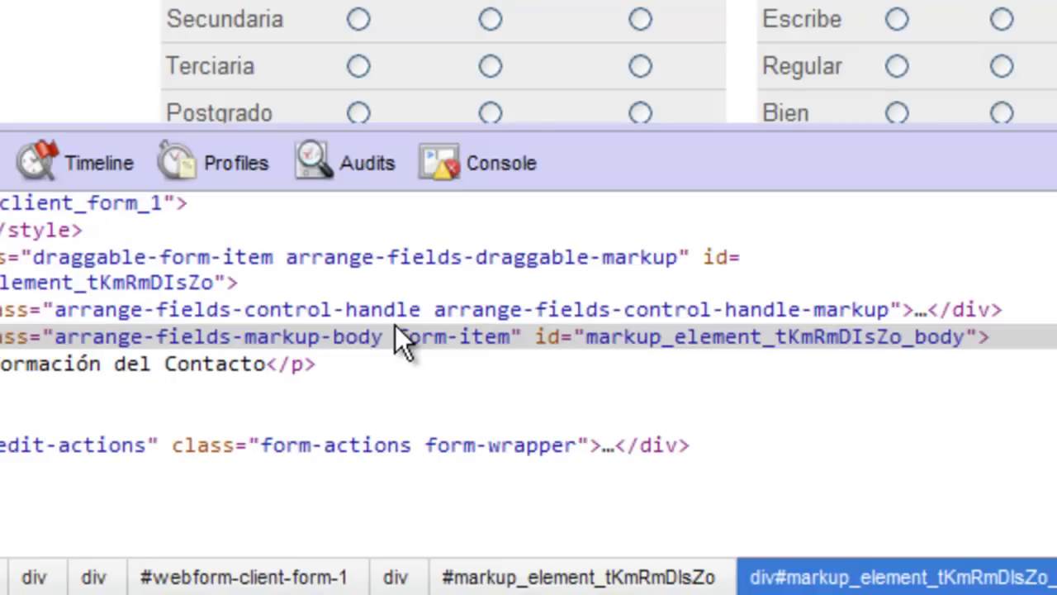
key("alt+Tab")
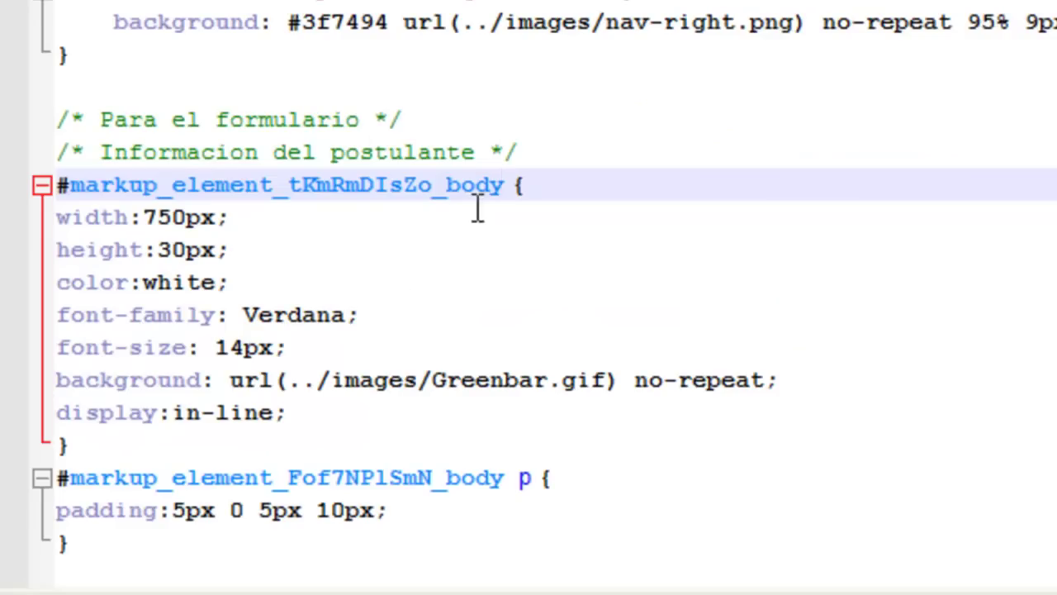
left_click_drag(506, 477, 77, 479)
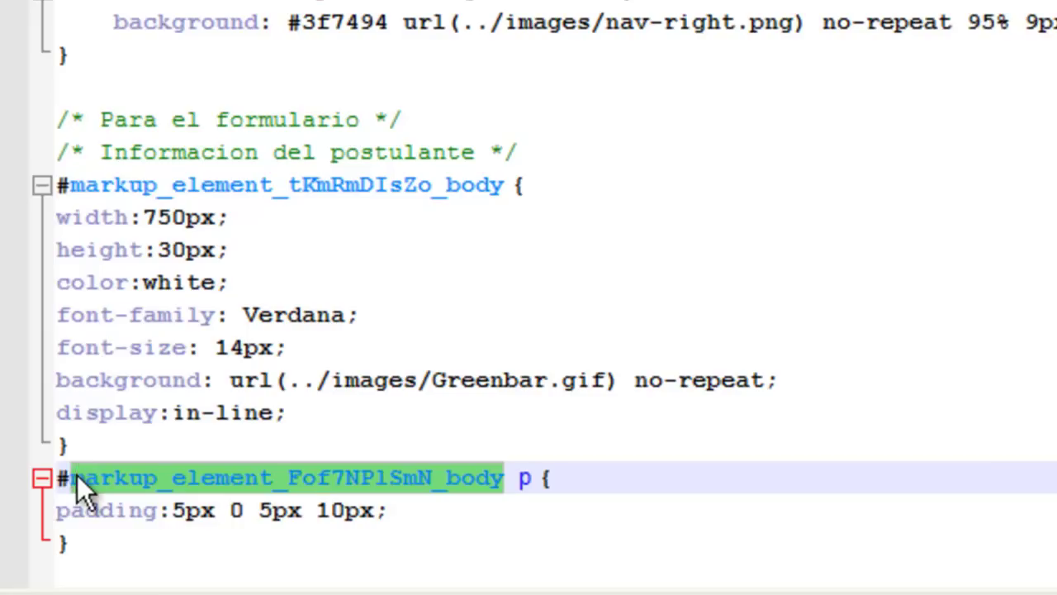
key("ctrl+v")
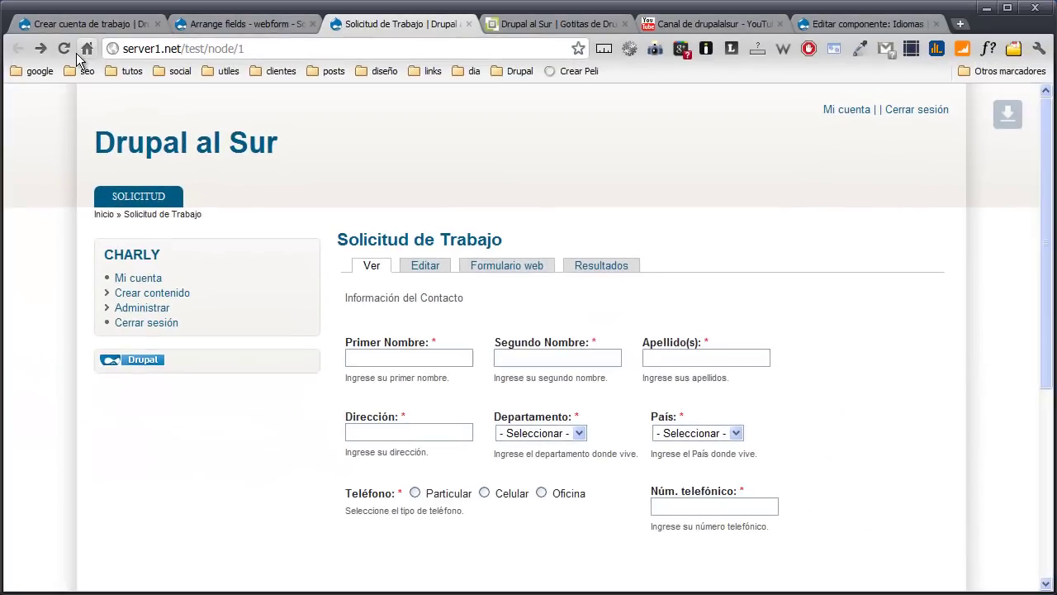
Step: Reload the Solicitud de Trabajo page and check the Información del Contacto heading style and the space above Estudios
key("F5")
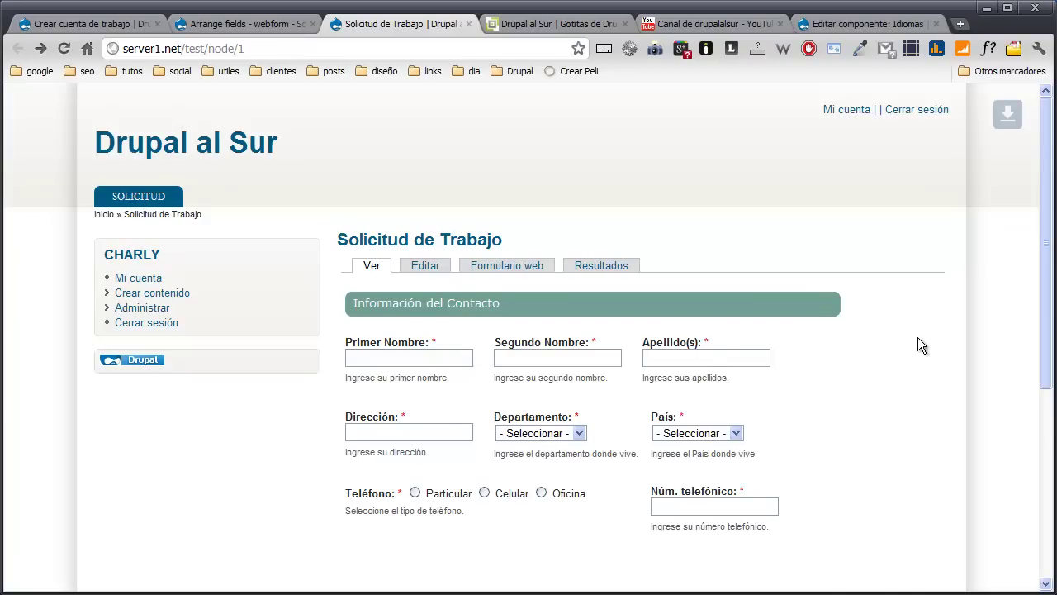
scroll(915, 345, "down", 1)
scroll(912, 345, "down", 1)
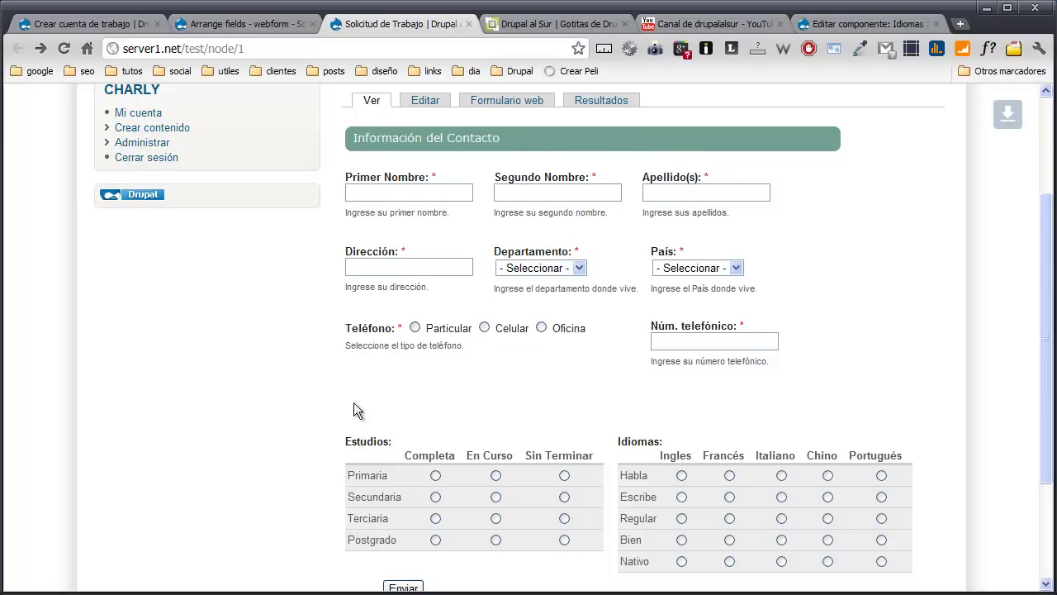
key("alt+Tab")
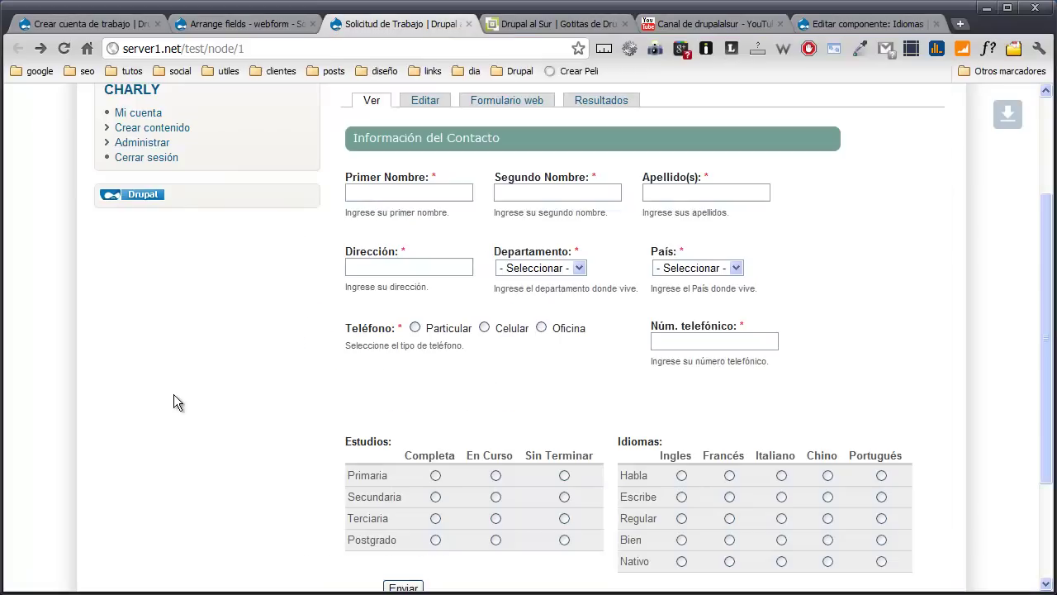
left_click(173, 394)
scroll(390, 279, "up", 1)
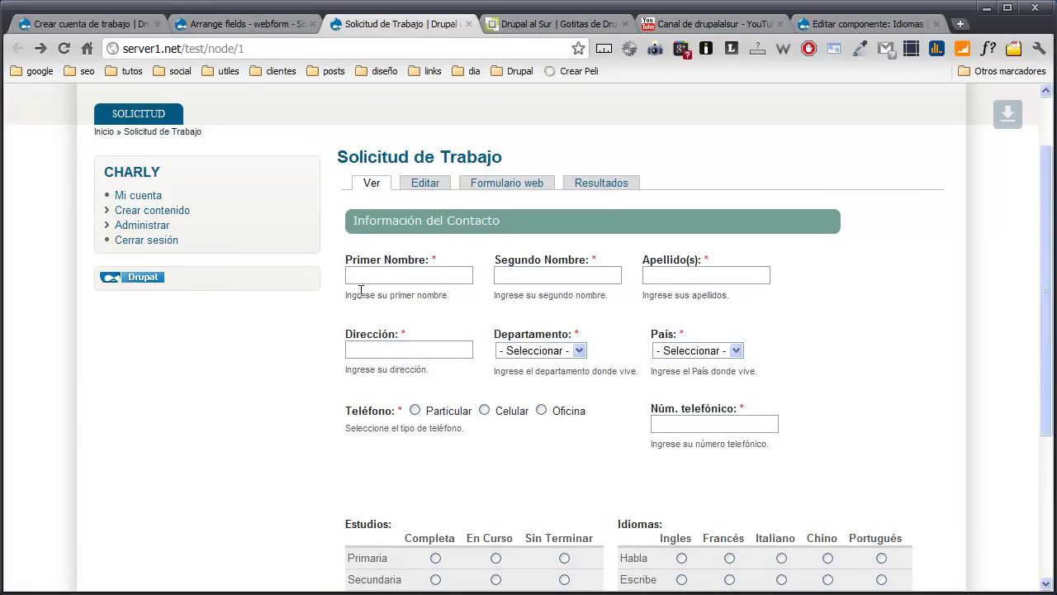
Step: Compare the reference form's Preferencias heading with the area above Estudios and Idiomas in the Arrange Fields layout
left_click(254, 28)
left_click(107, 24)
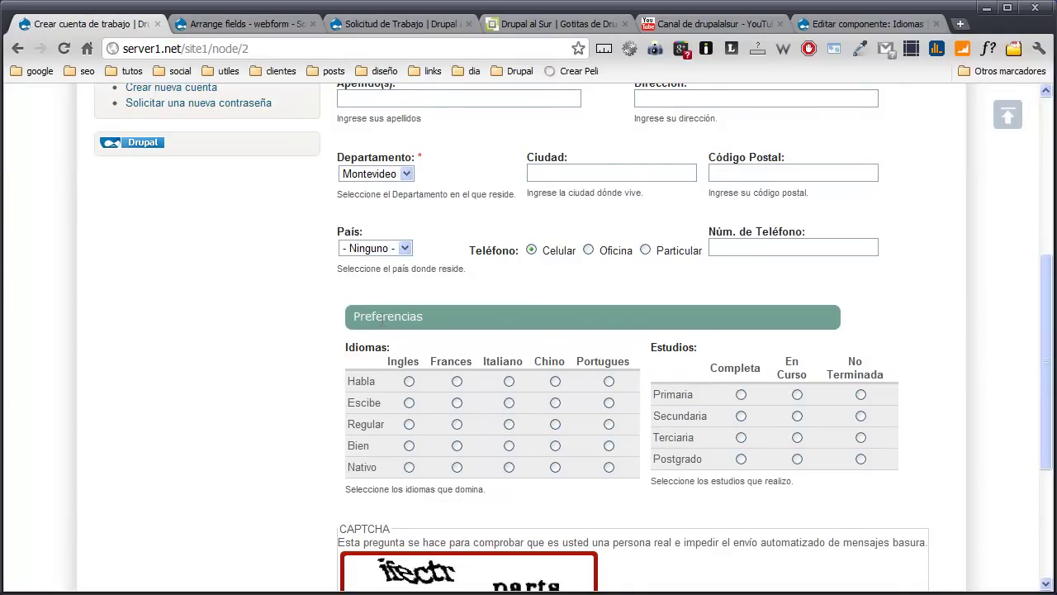
scroll(381, 324, "up", 3)
left_click(248, 25)
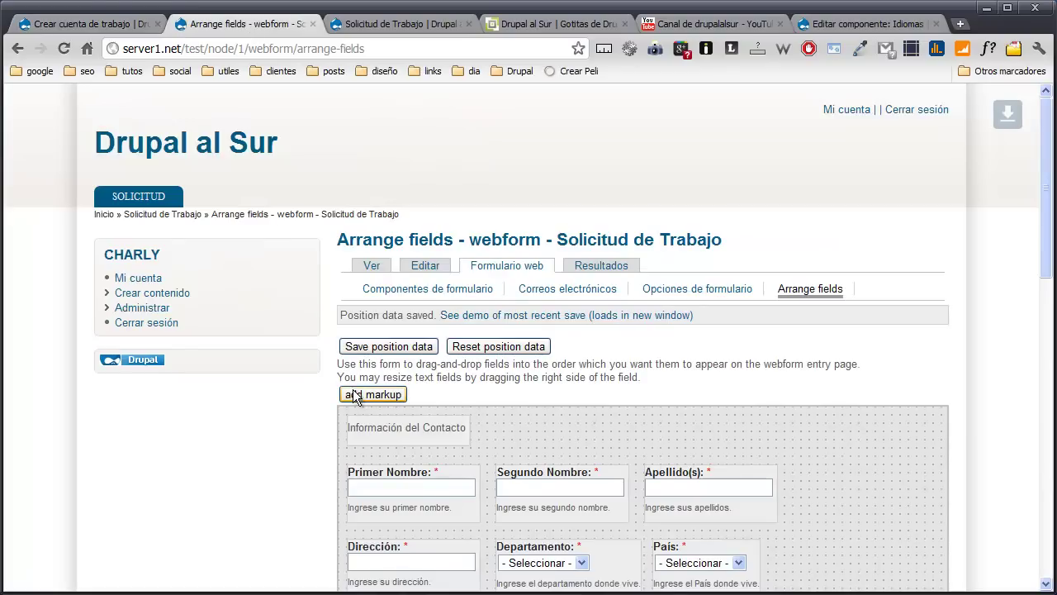
scroll(353, 394, "down", 5)
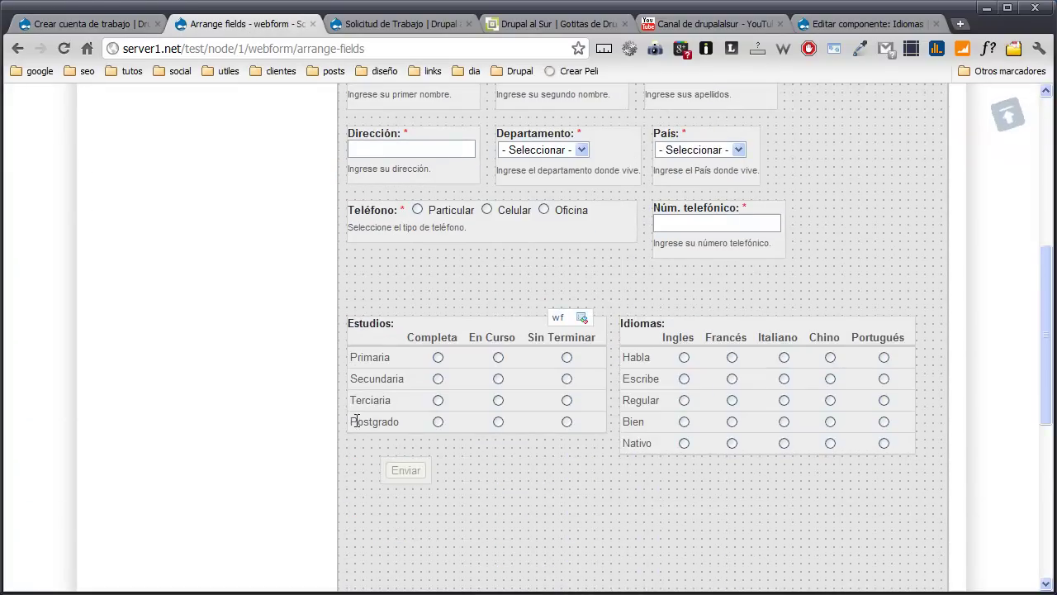
left_click(42, 24)
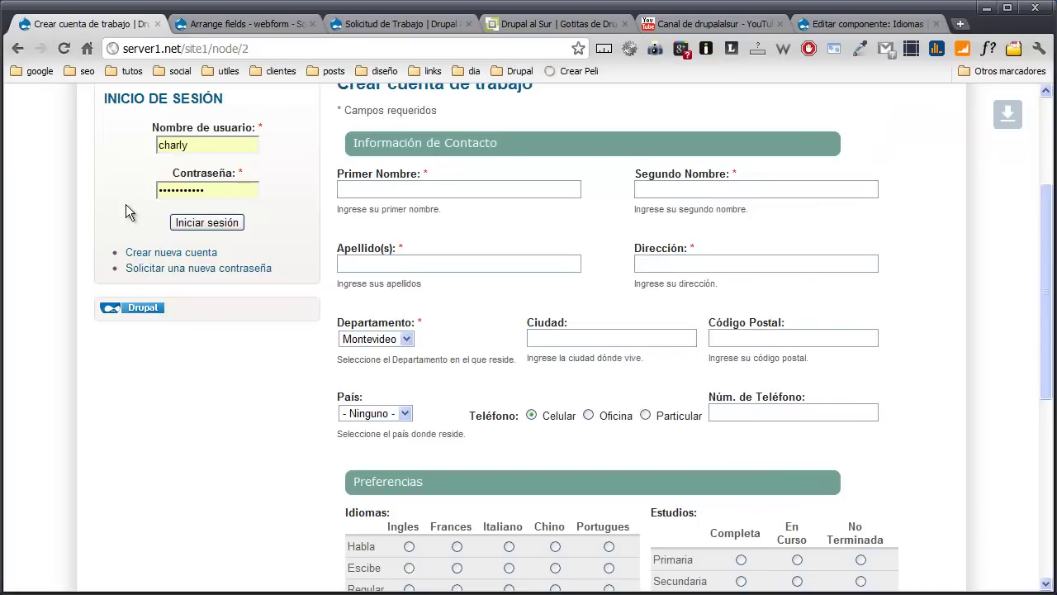
Step: Compare the reference form's Preferencias heading with the markup_element_tKmRmDIsZo_body heading rules at the end of ink.css in Notepad++
scroll(388, 426, "down", 3)
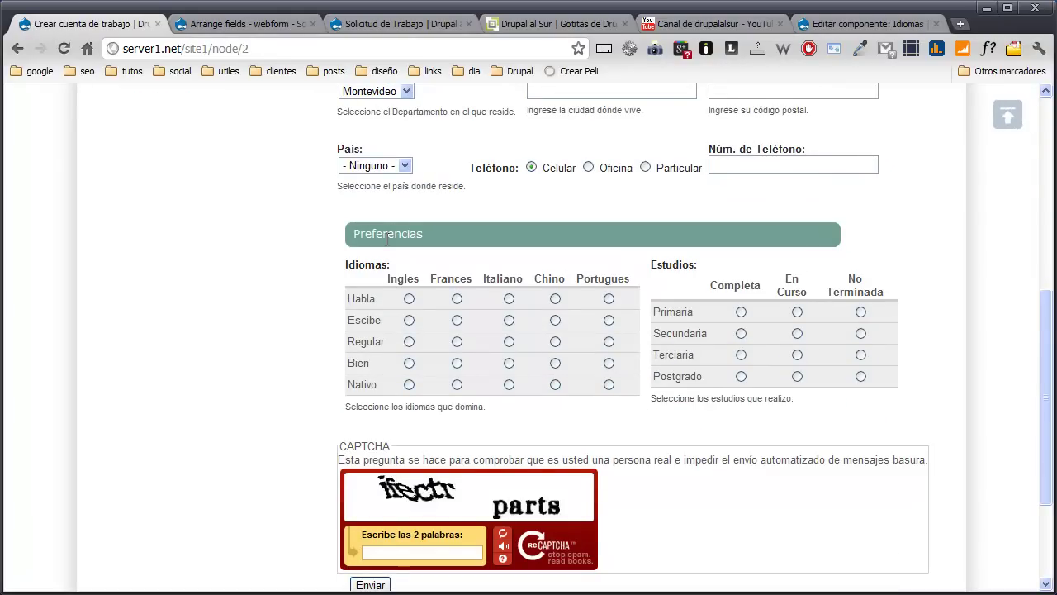
key("alt+Tab")
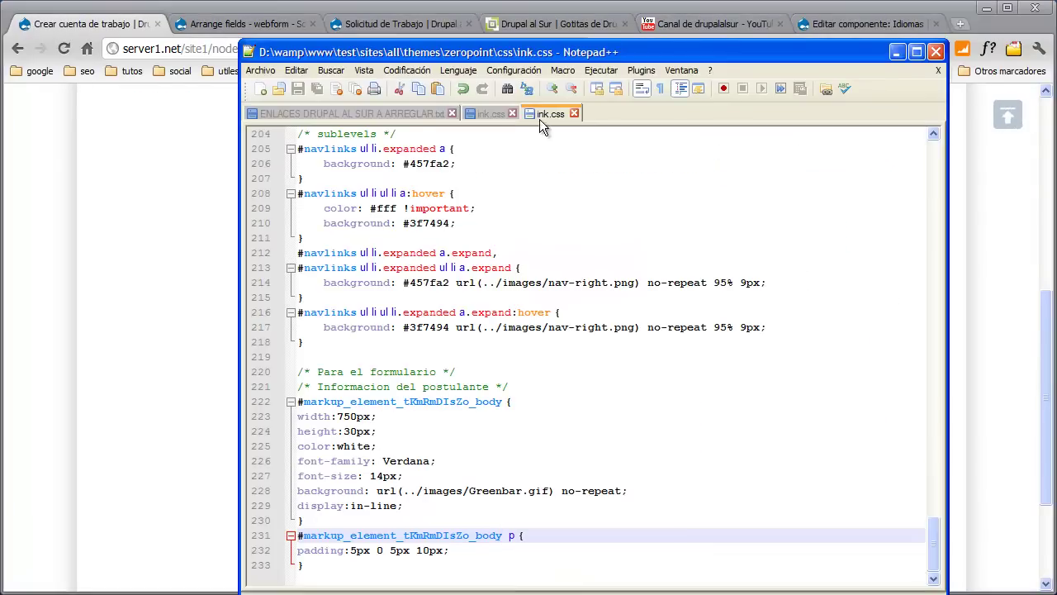
left_click_drag(531, 39, 514, 14)
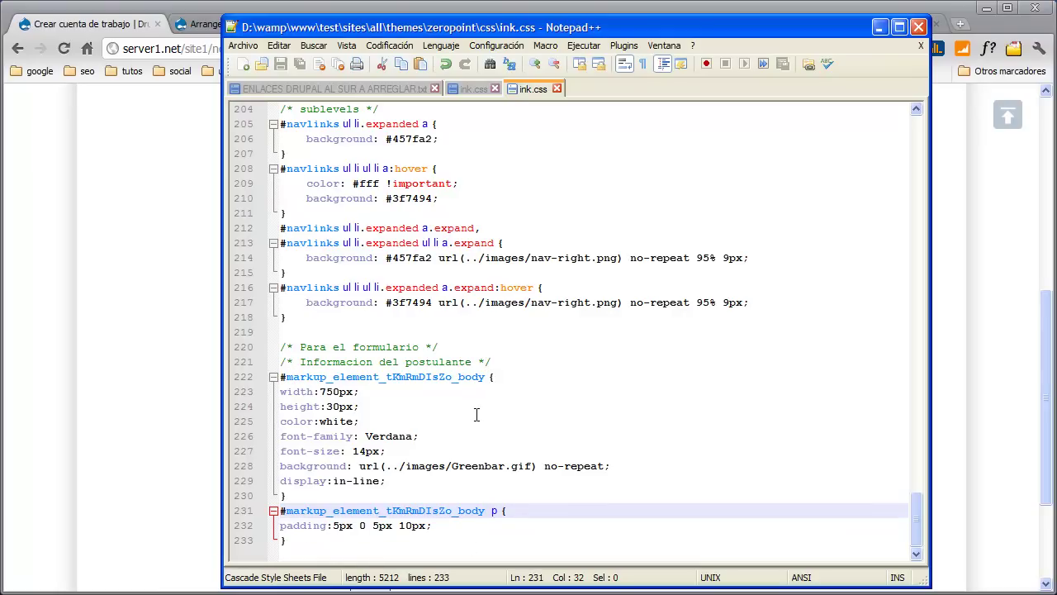
left_click(19, 166)
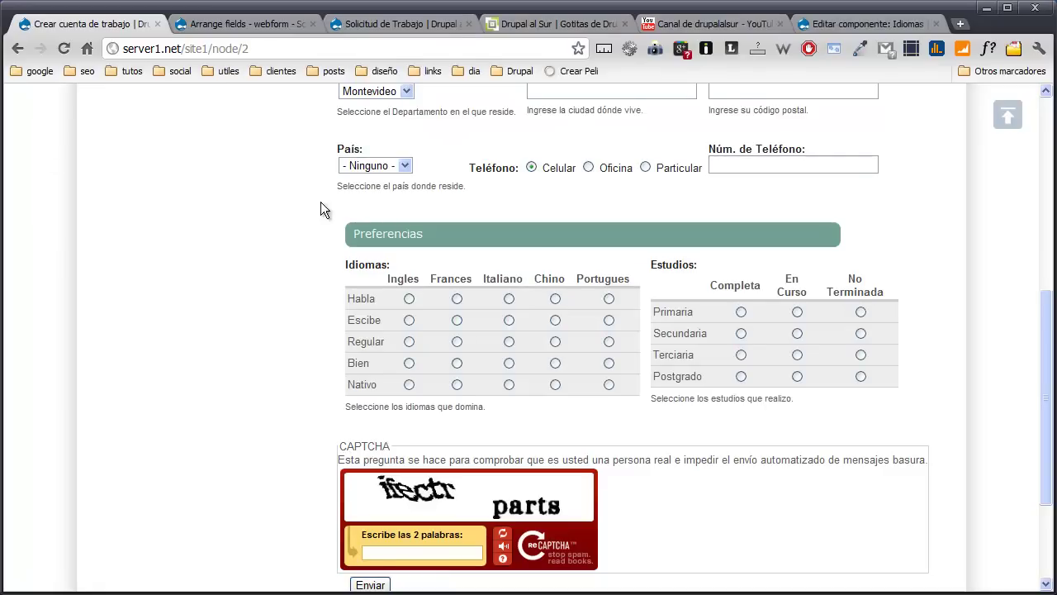
Step: Review the reference form's overall layout from the Información de Contacto section through Preferencias to the CAPTCHA
scroll(323, 209, "up", 3)
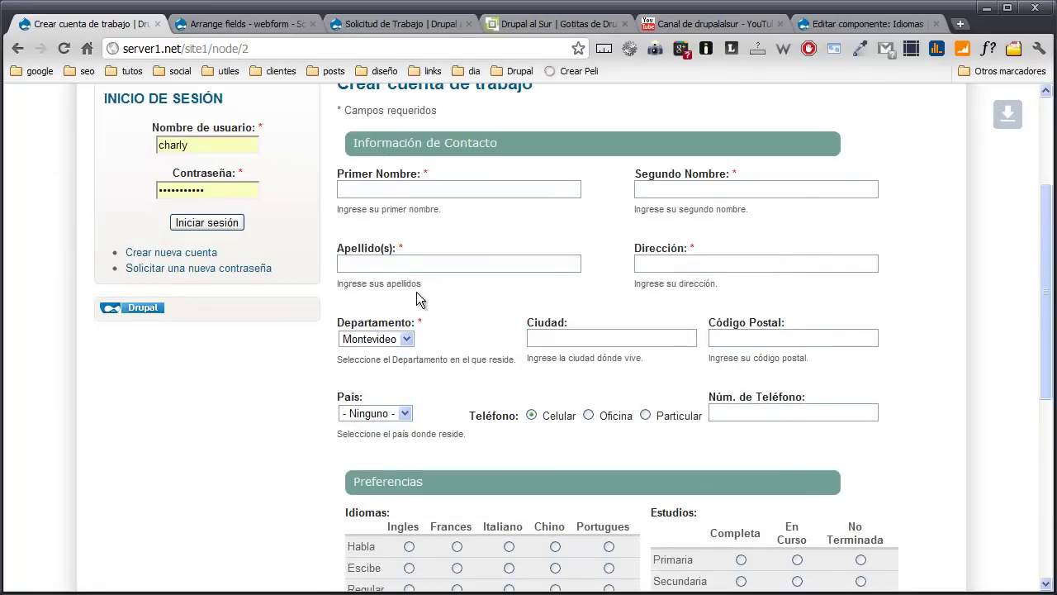
scroll(420, 299, "down", 2)
scroll(341, 358, "down", 3)
scroll(326, 376, "up", 2)
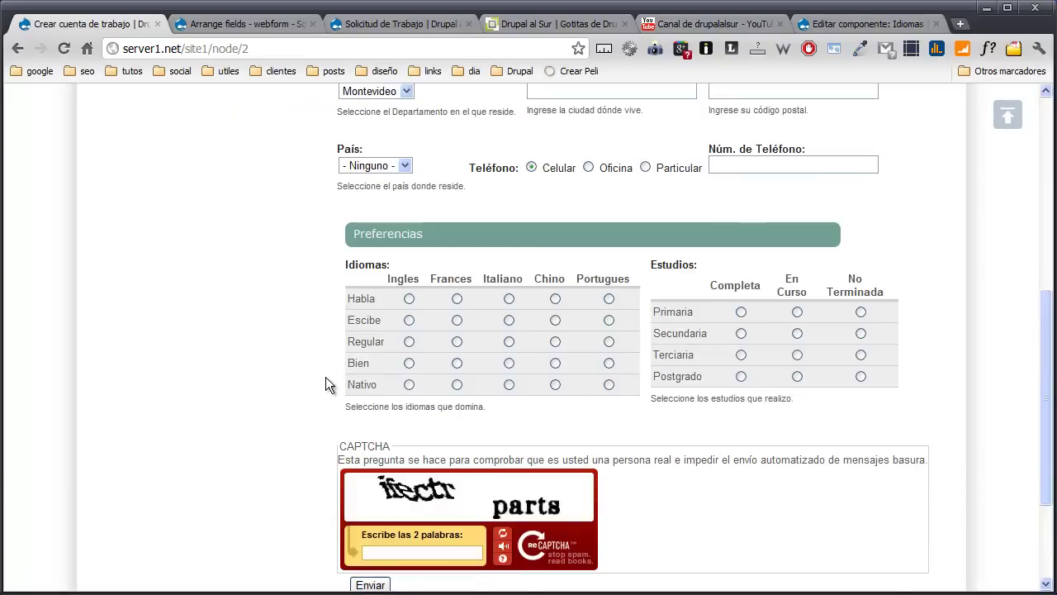
scroll(326, 376, "up", 3)
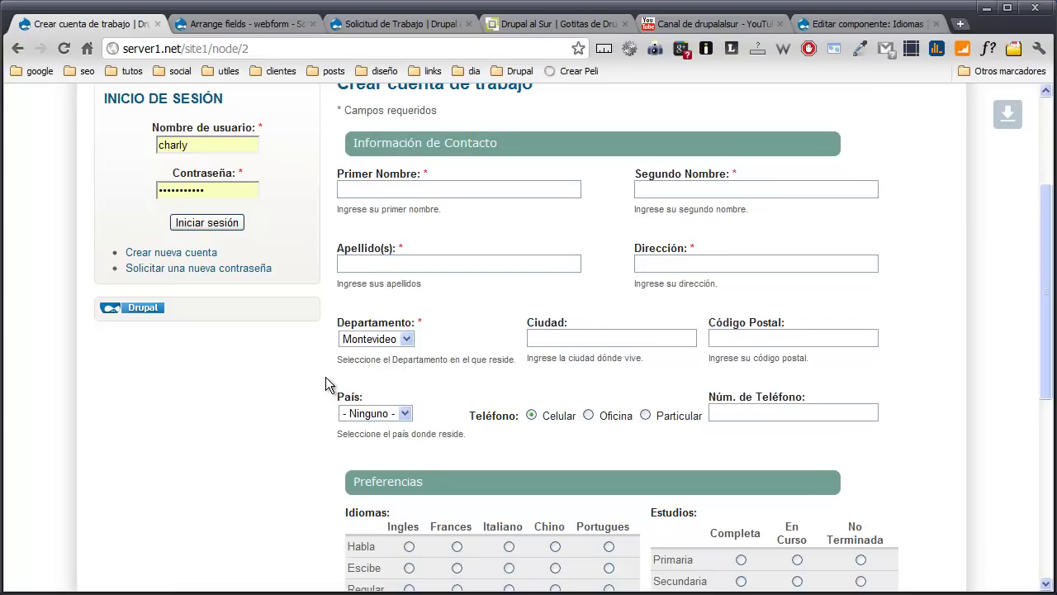
Step: View the drupalalsur.org home page and the drupalalsur YouTube channel in their open browser pages
left_click(528, 29)
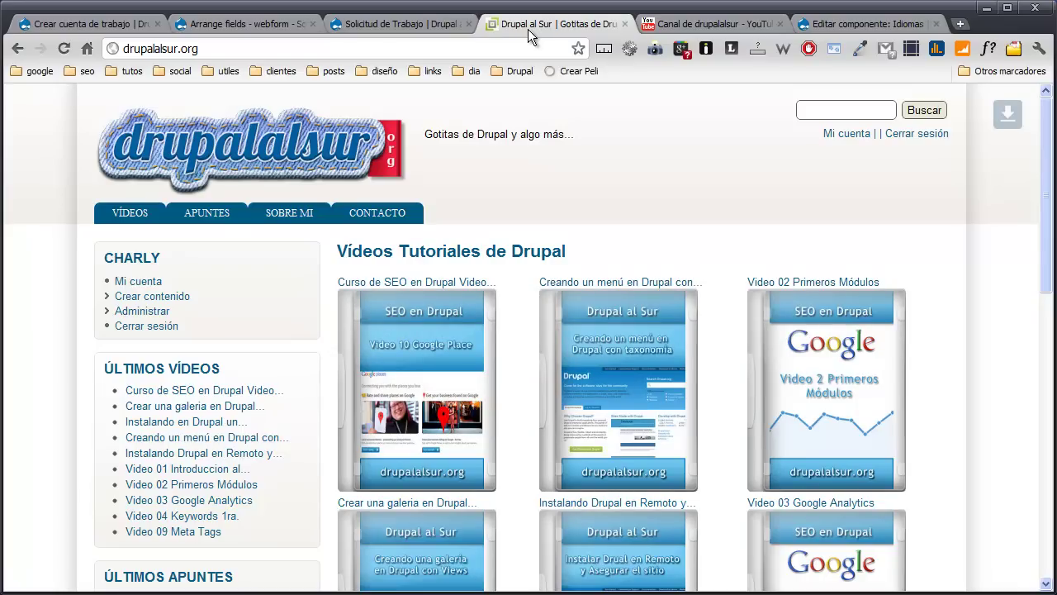
left_click(717, 24)
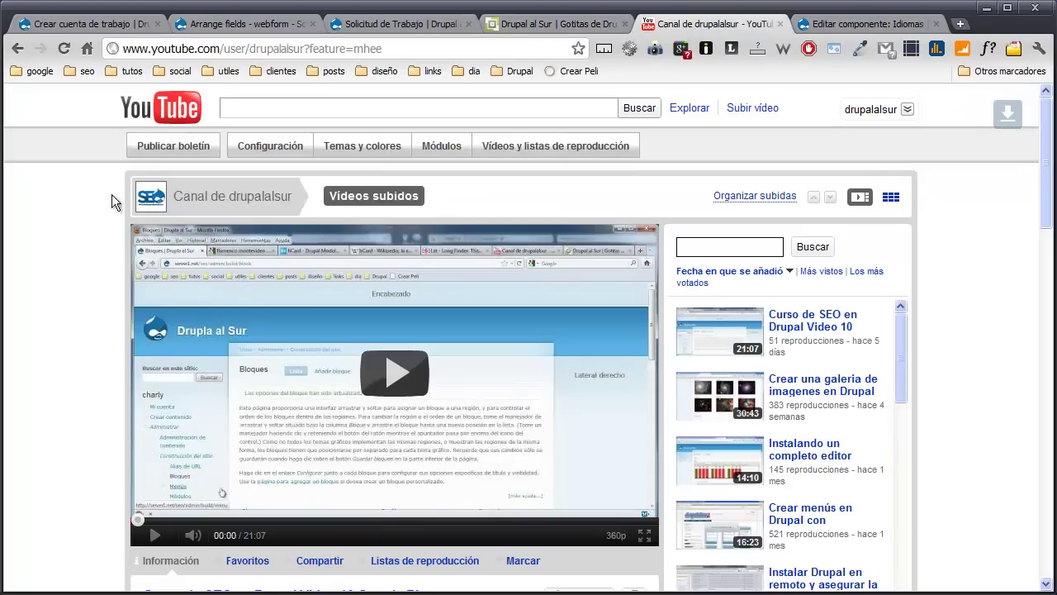